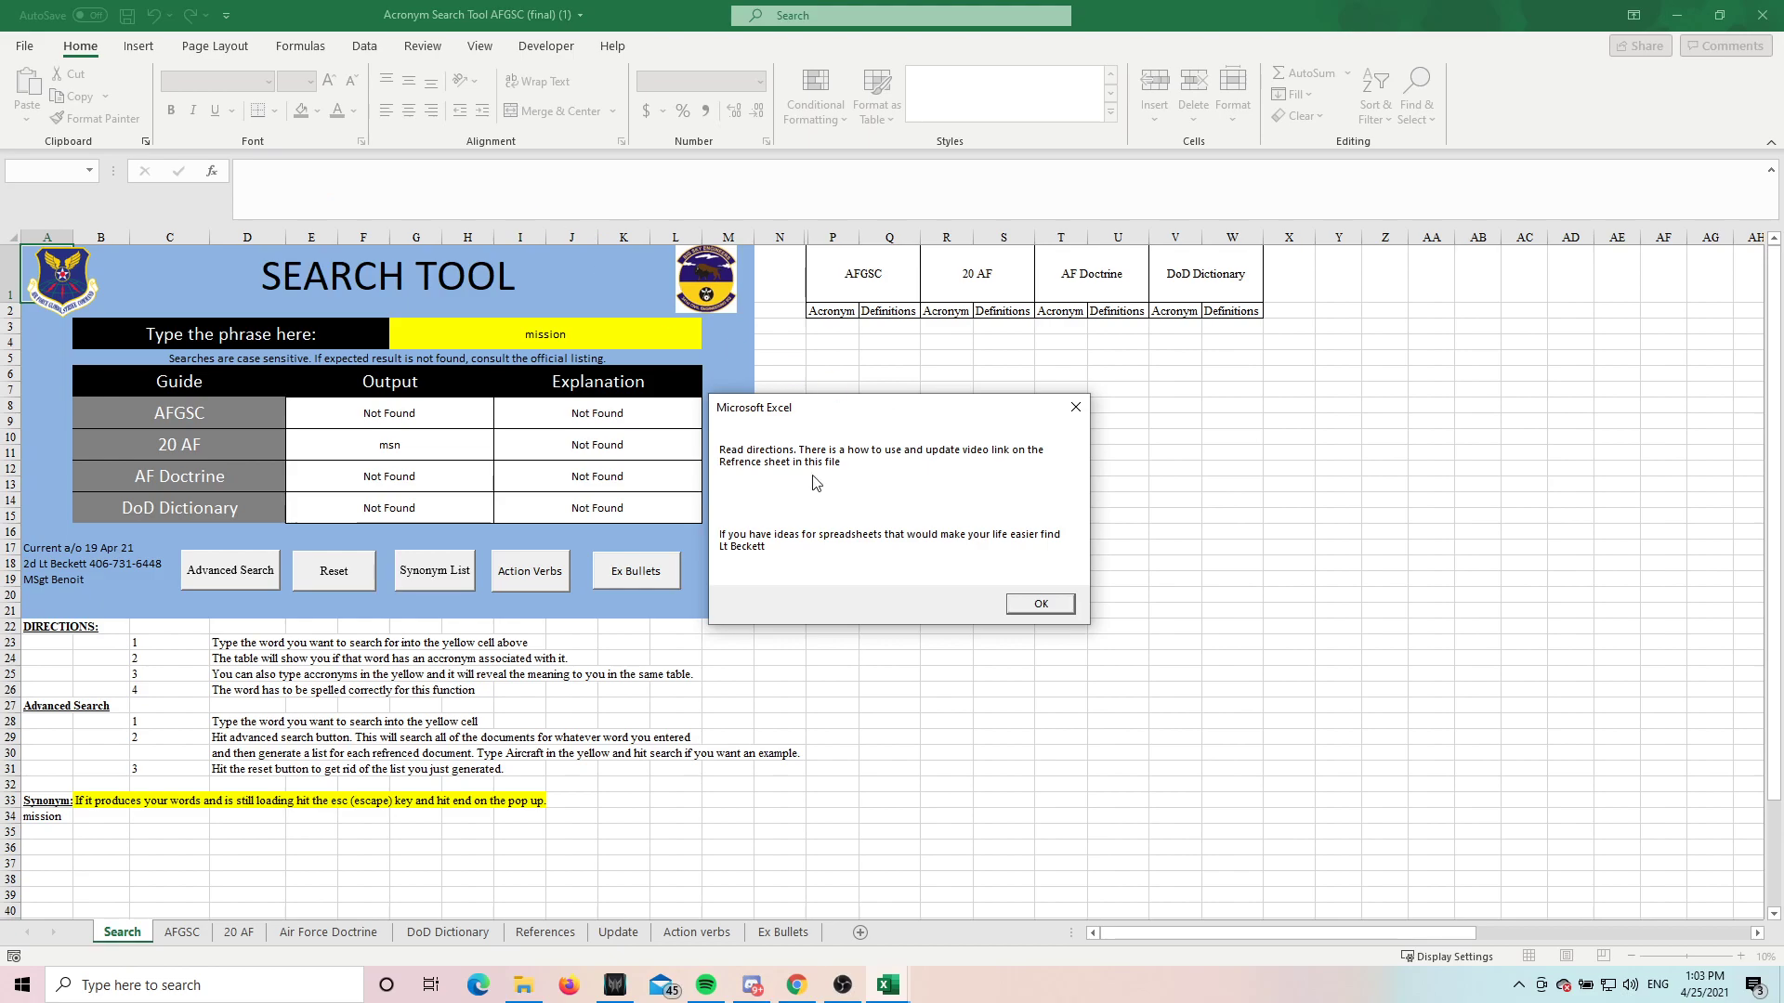
Step: Dismiss the startup message about reading the directions
left_click(1040, 605)
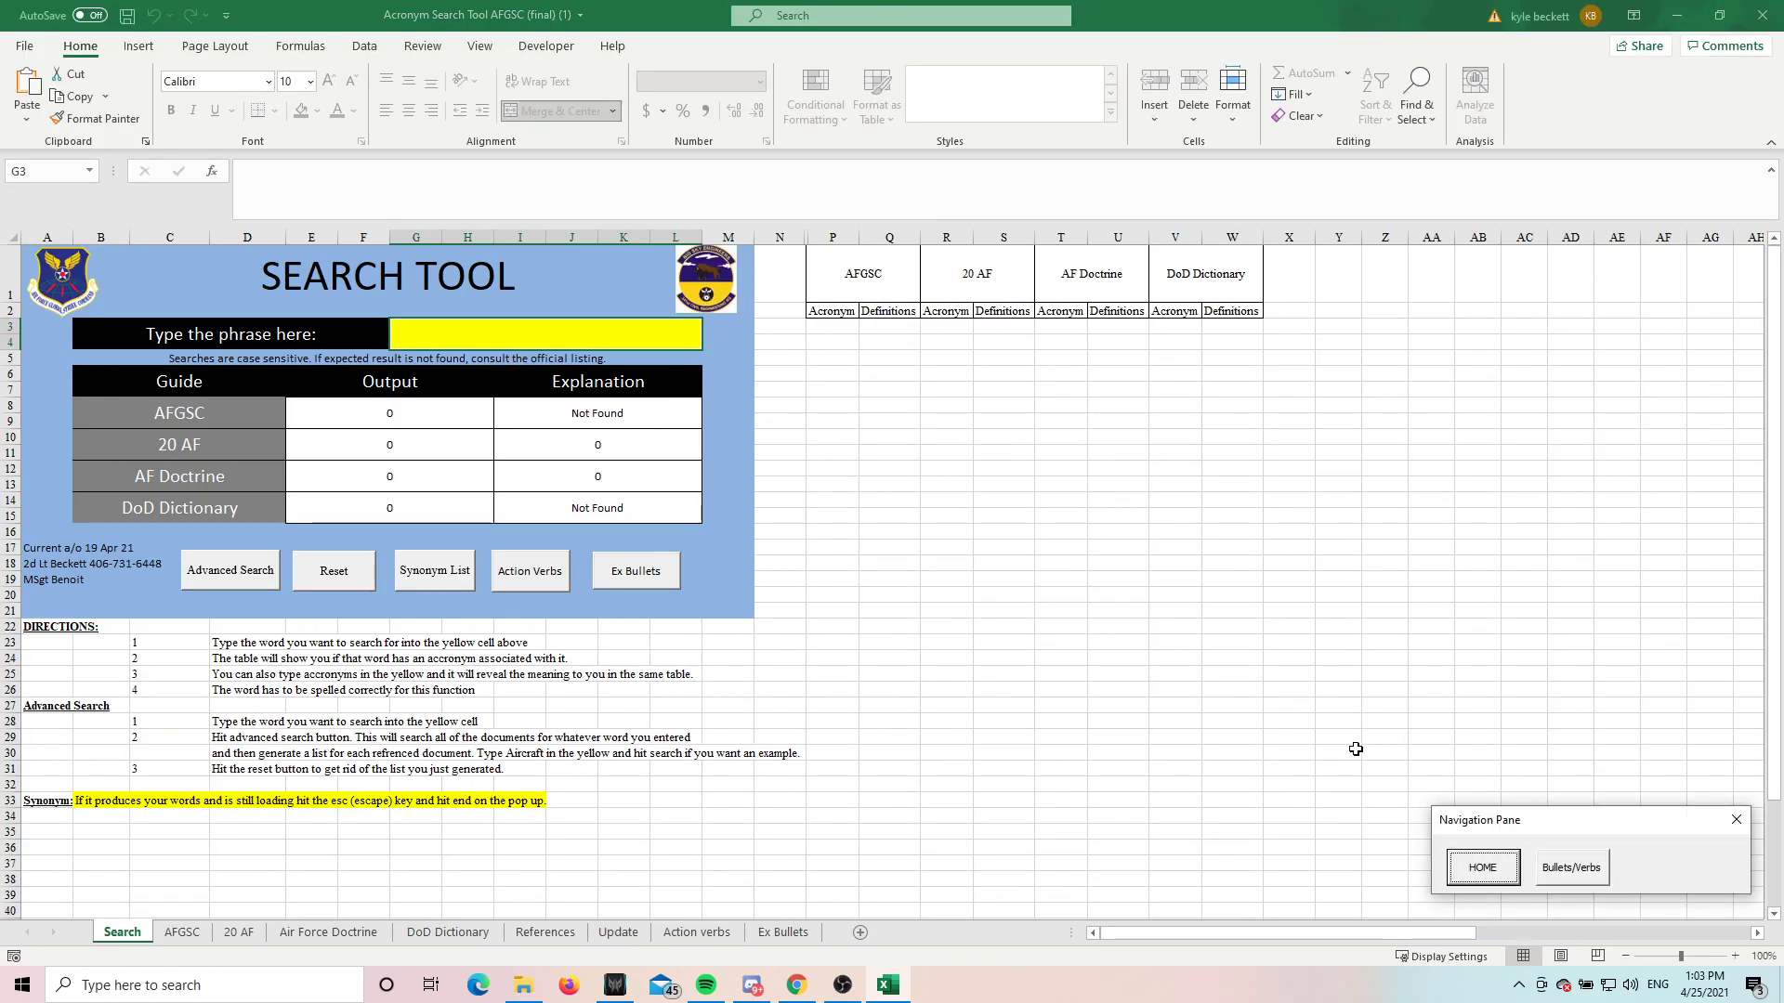
left_click_drag(1565, 484, 883, 644)
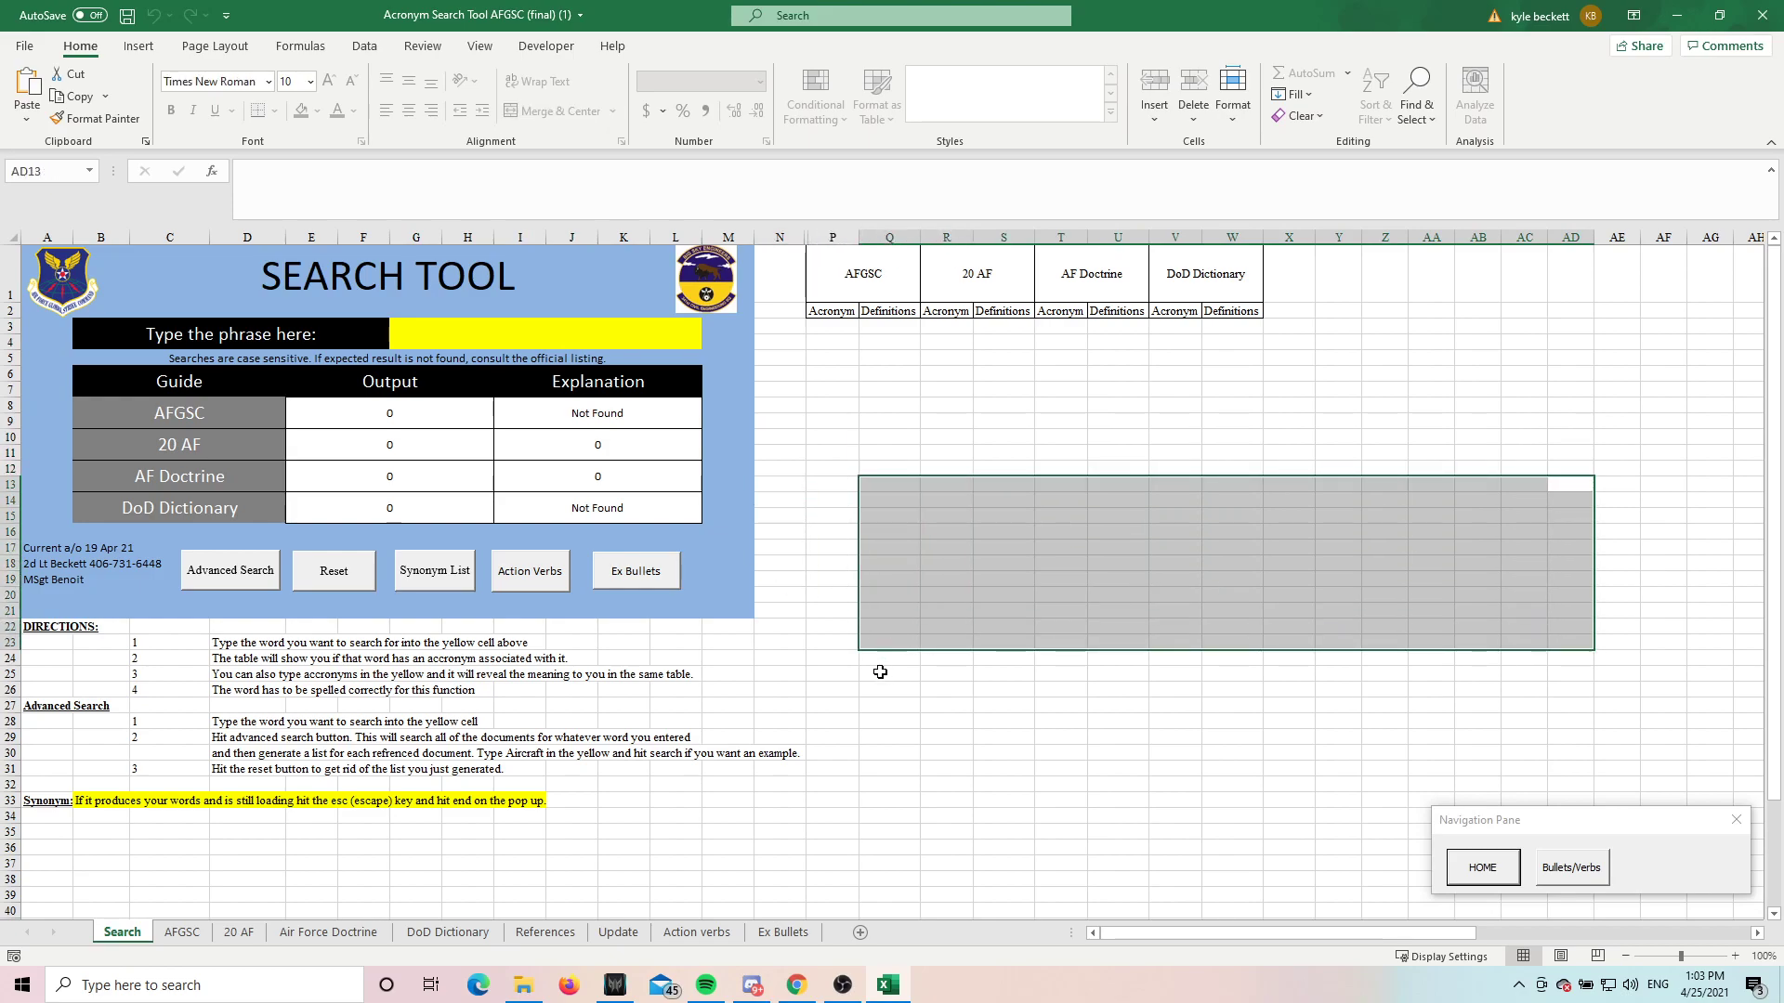
left_click(879, 672)
left_click_drag(1570, 404, 939, 622)
left_click(940, 621)
left_click_drag(1234, 396, 778, 518)
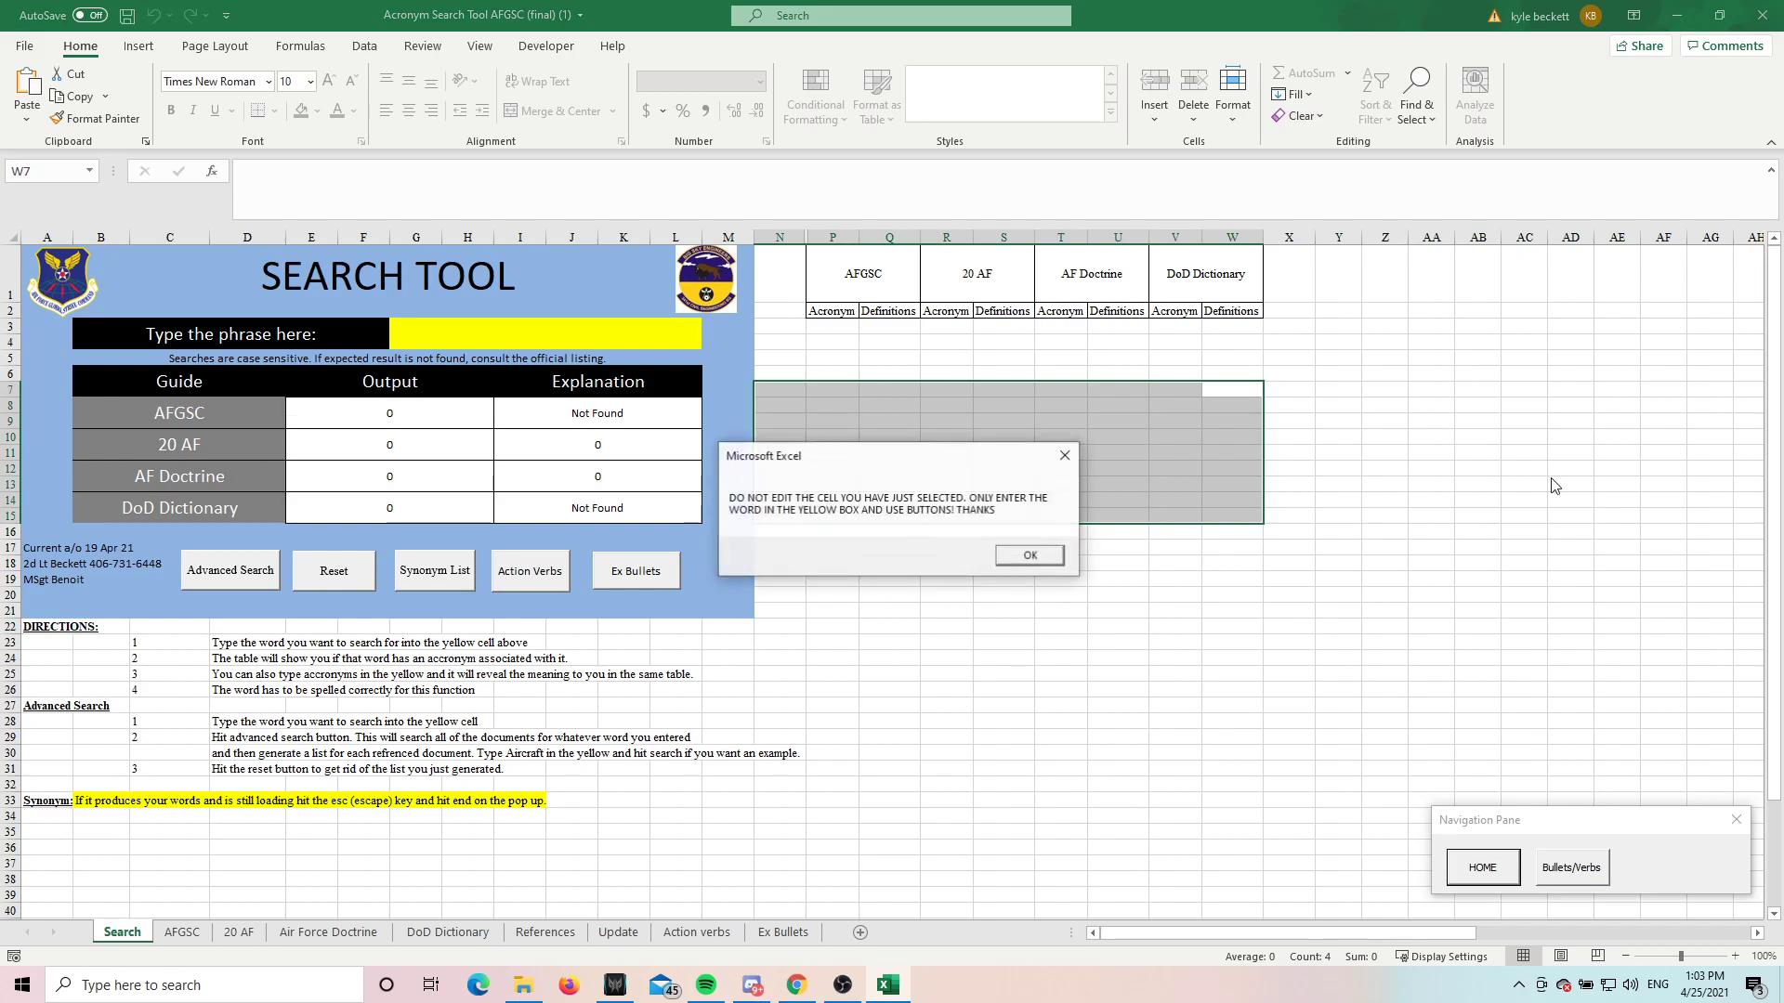
left_click(1070, 454)
left_click_drag(1686, 341, 1458, 456)
left_click(1482, 867)
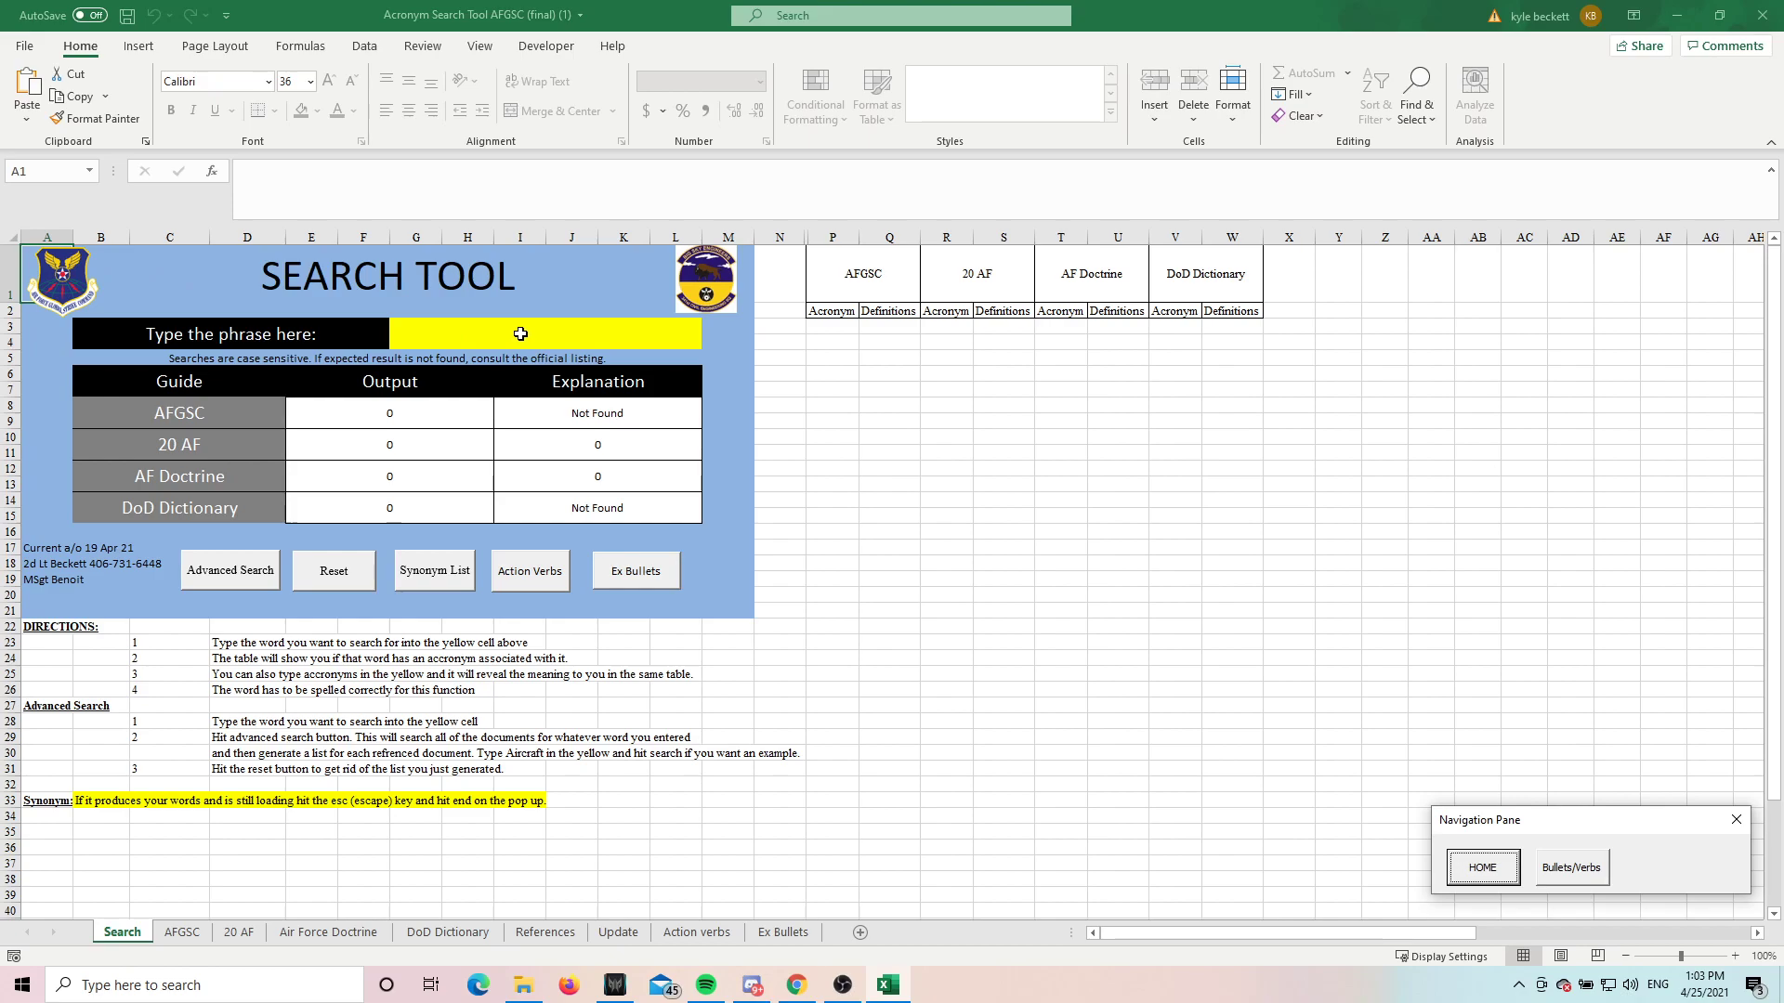
left_click_drag(736, 326, 349, 594)
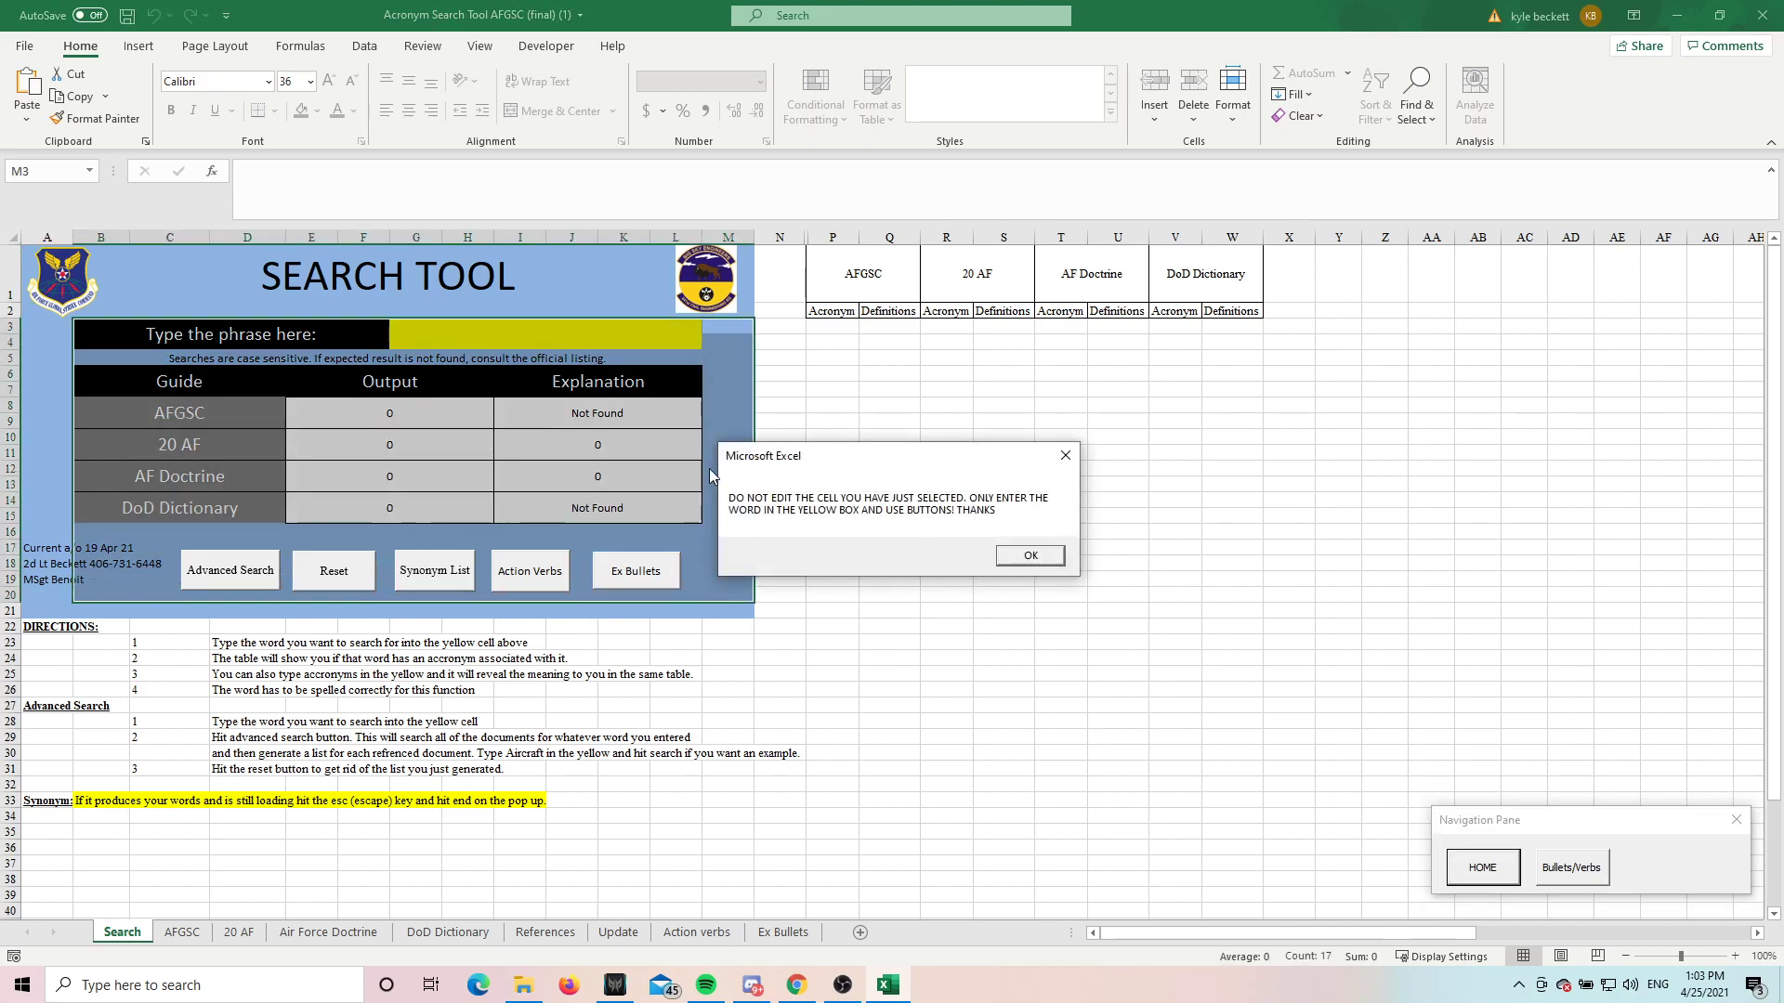
left_click(1030, 556)
left_click(900, 498)
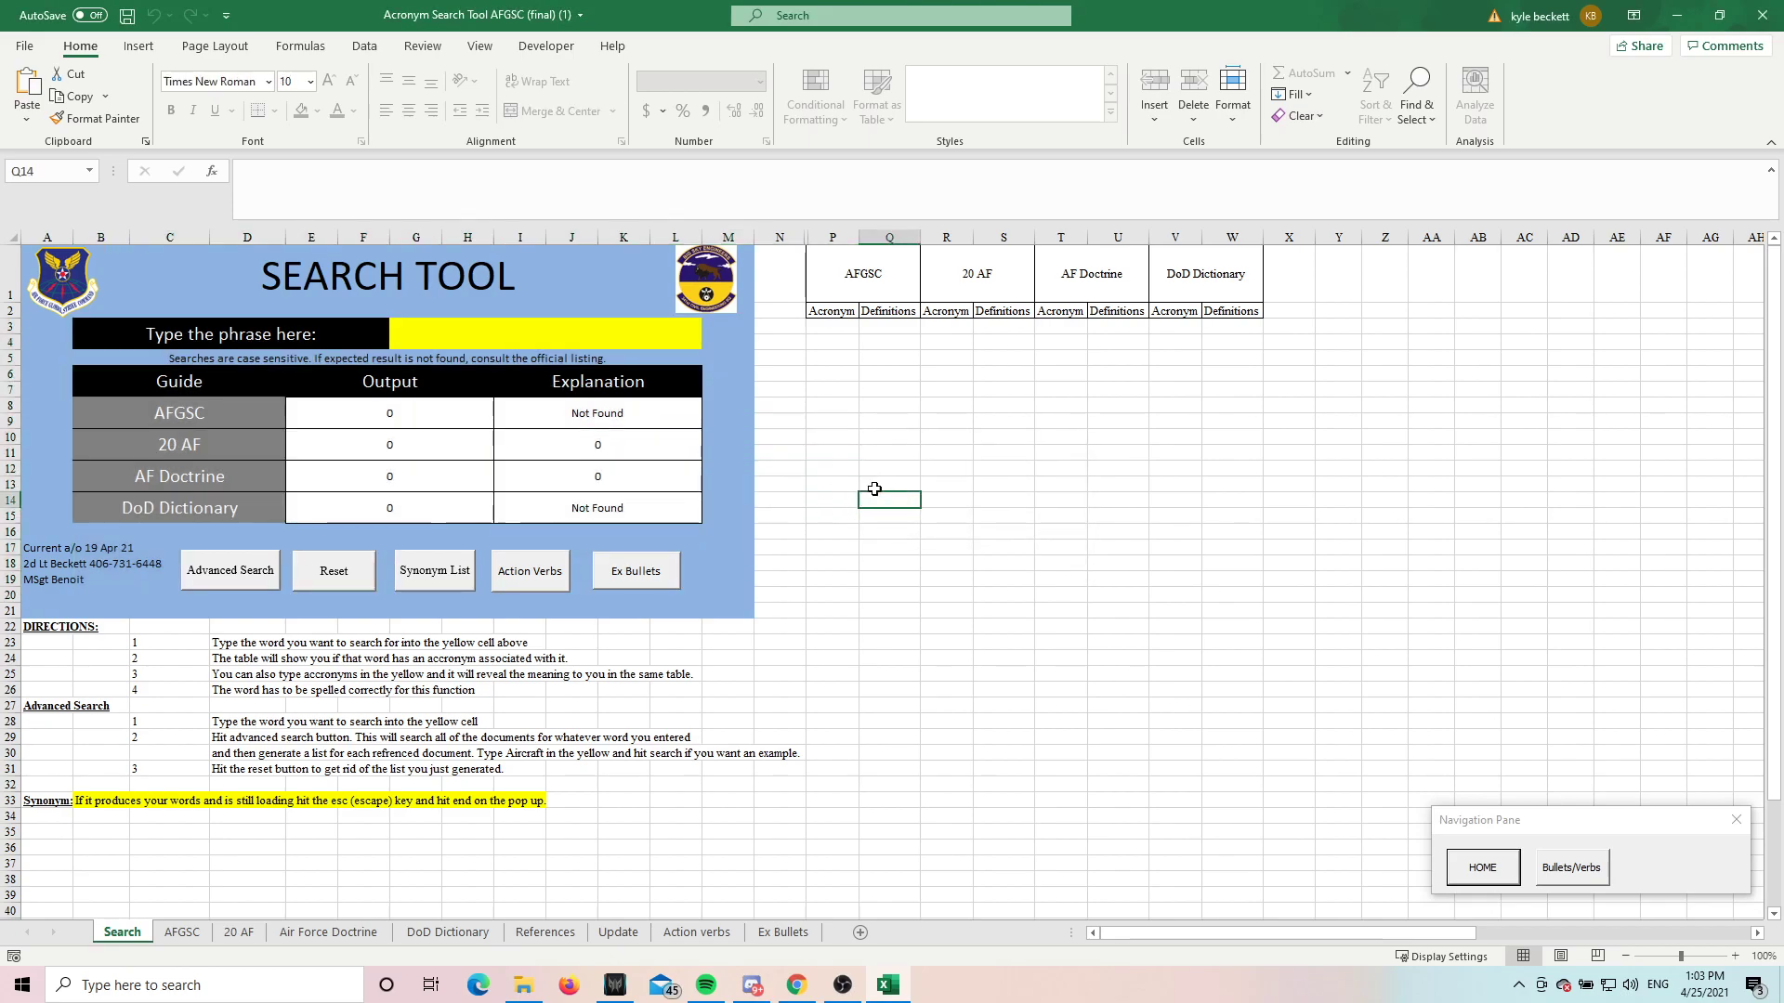
Step: Look up "mission" in the yellow phrase cell and check the 20 AF output in the guide table
left_click(426, 341)
type("ACC")
key("BackSpace")
key("BackSpace")
key("BackSpace")
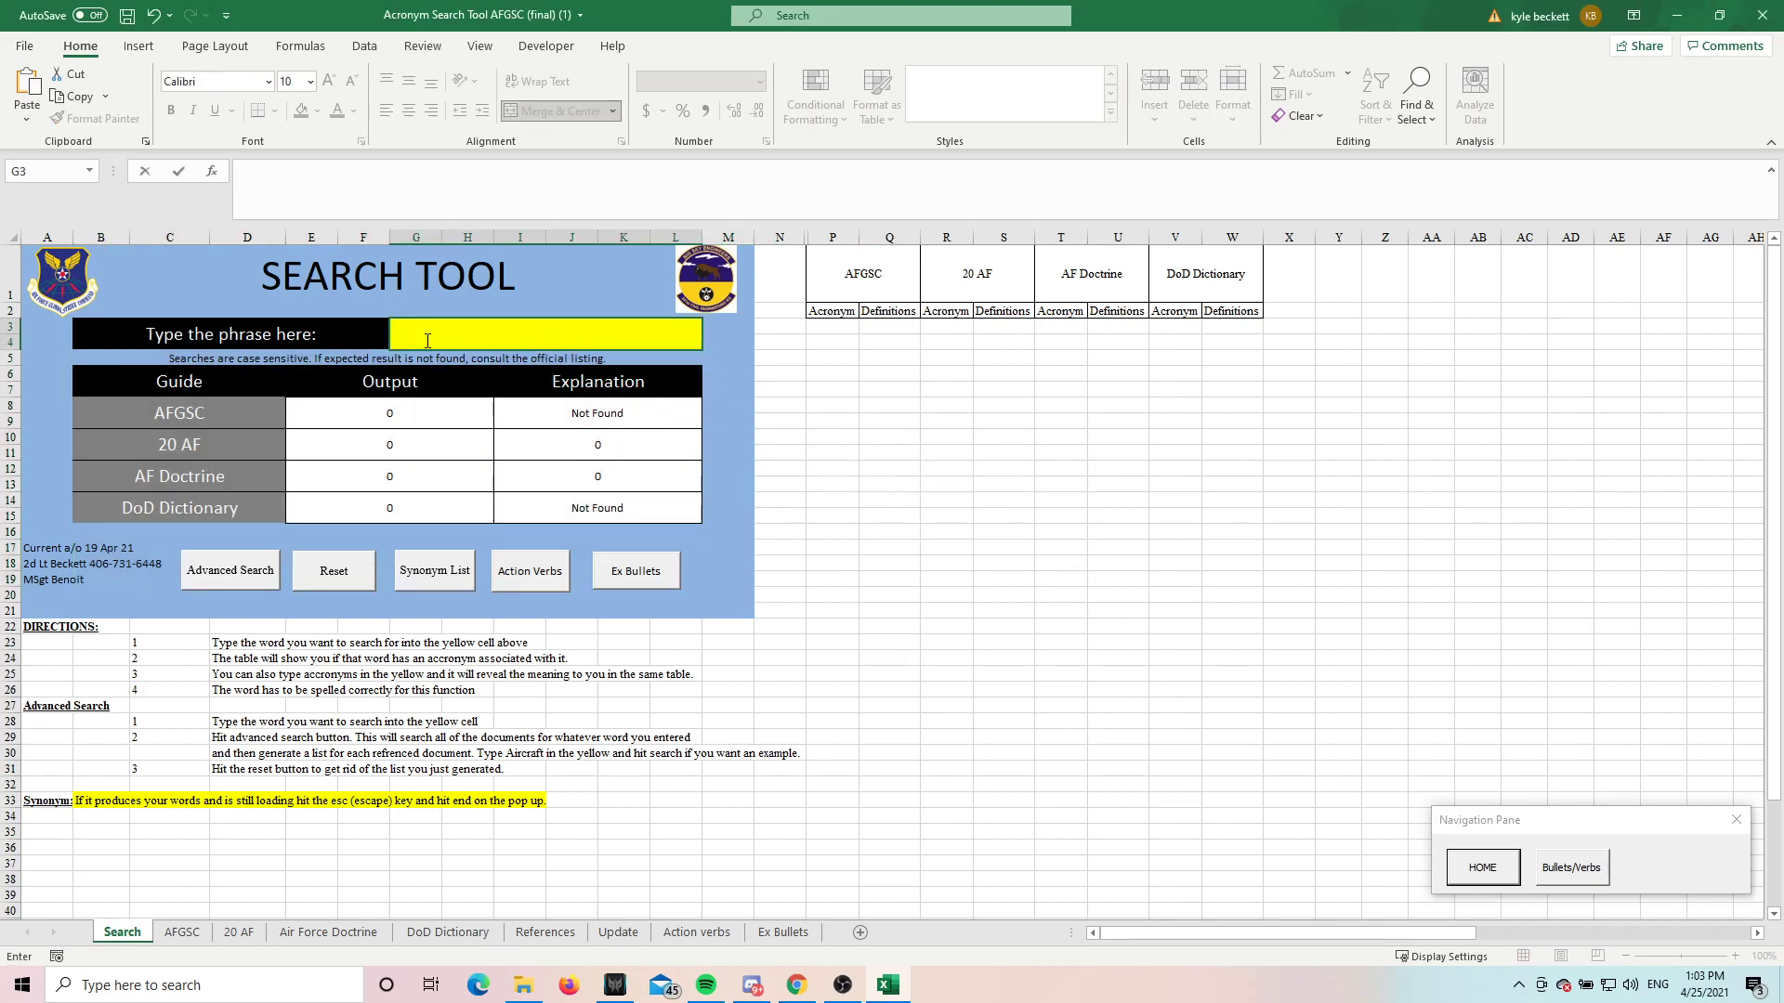
type("mission")
key("Return")
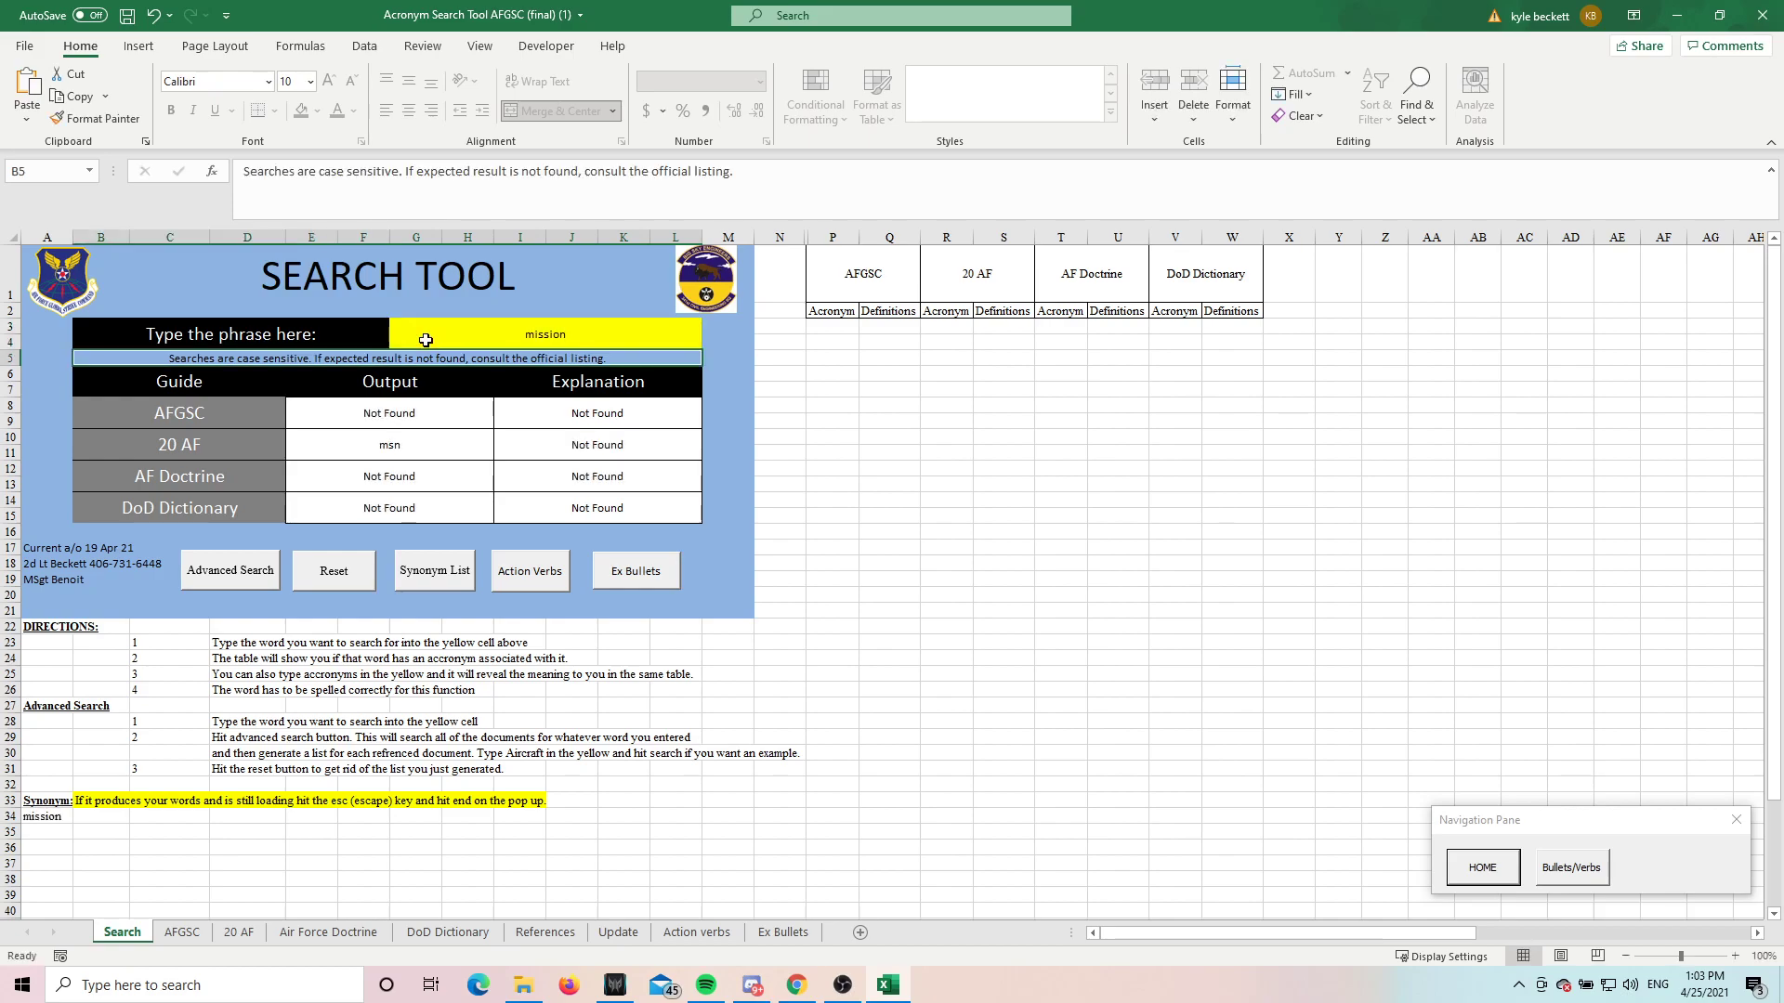
left_click_drag(222, 410, 202, 520)
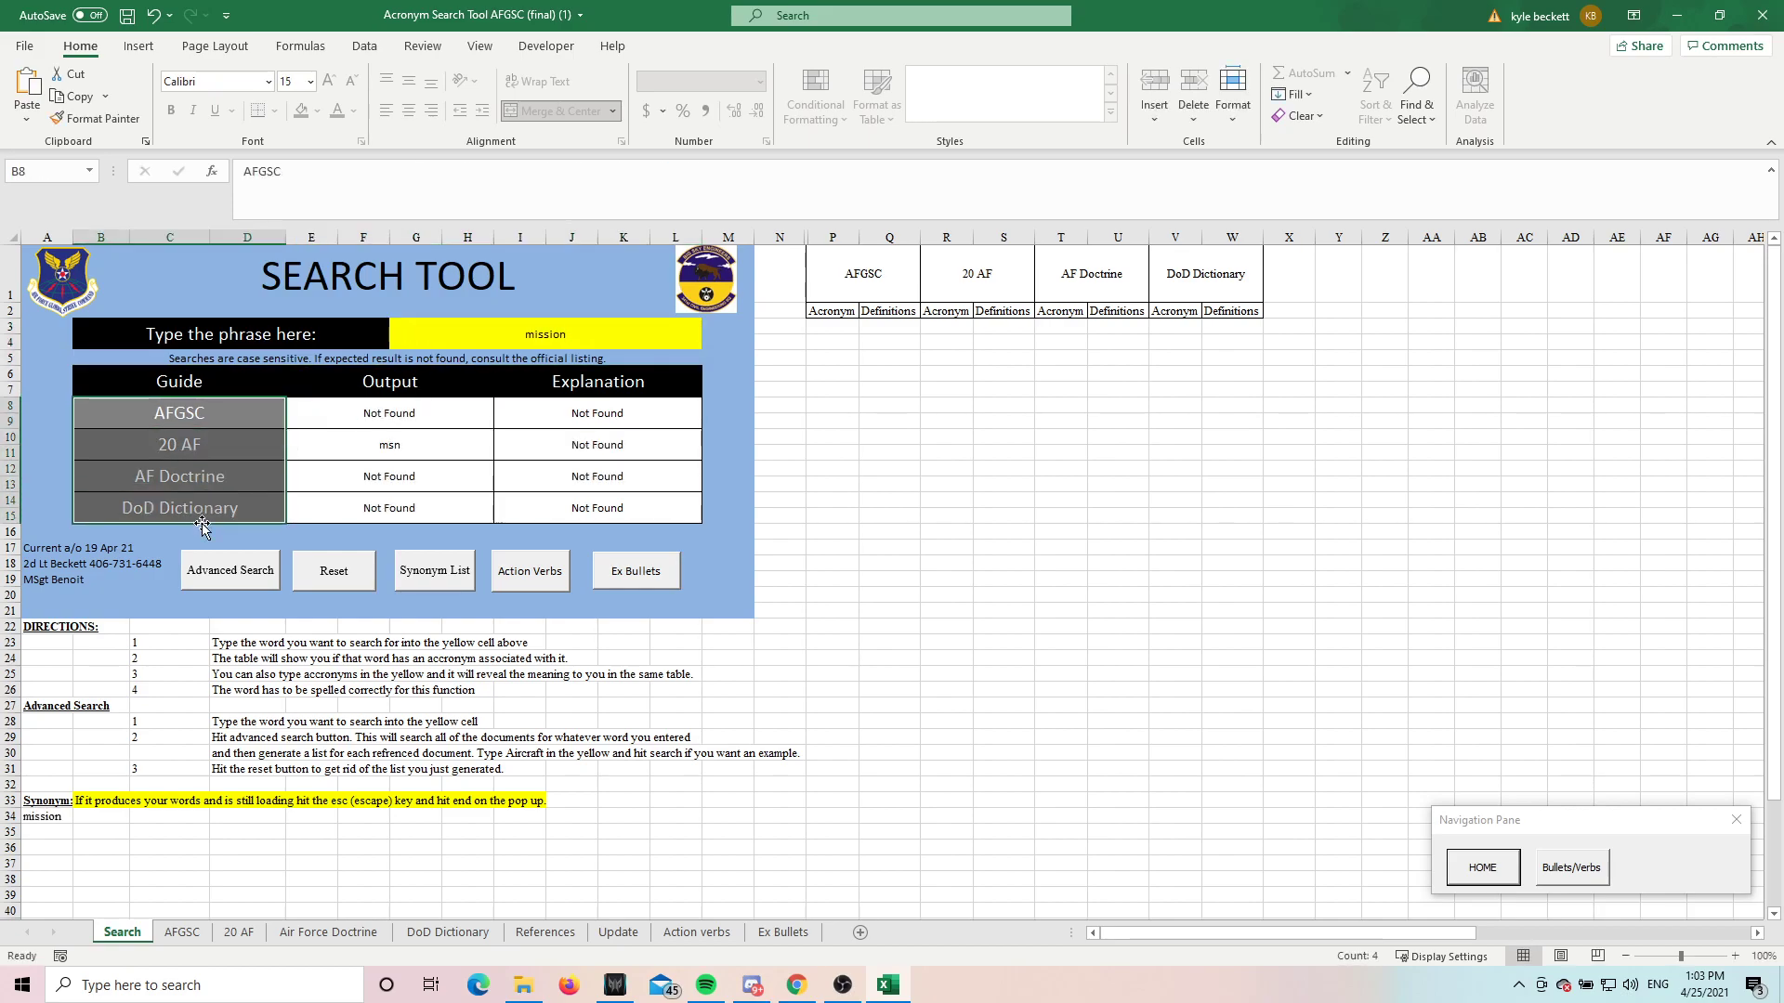
left_click(365, 452)
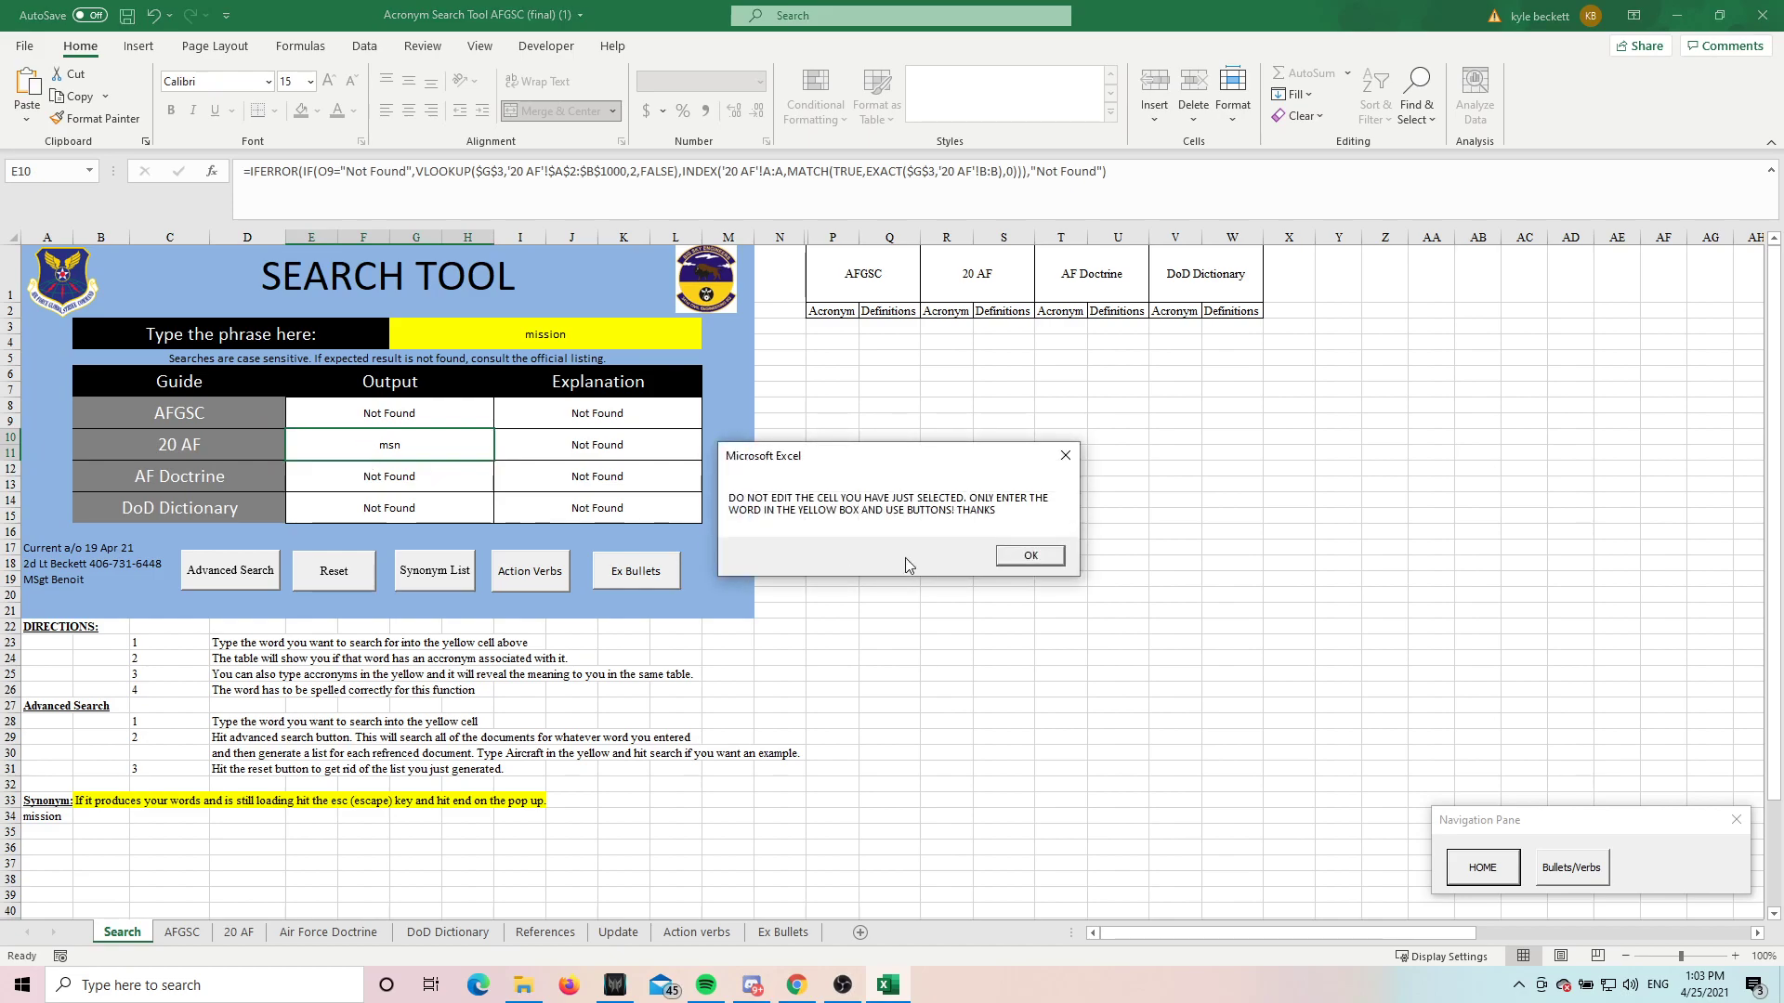
left_click(1030, 555)
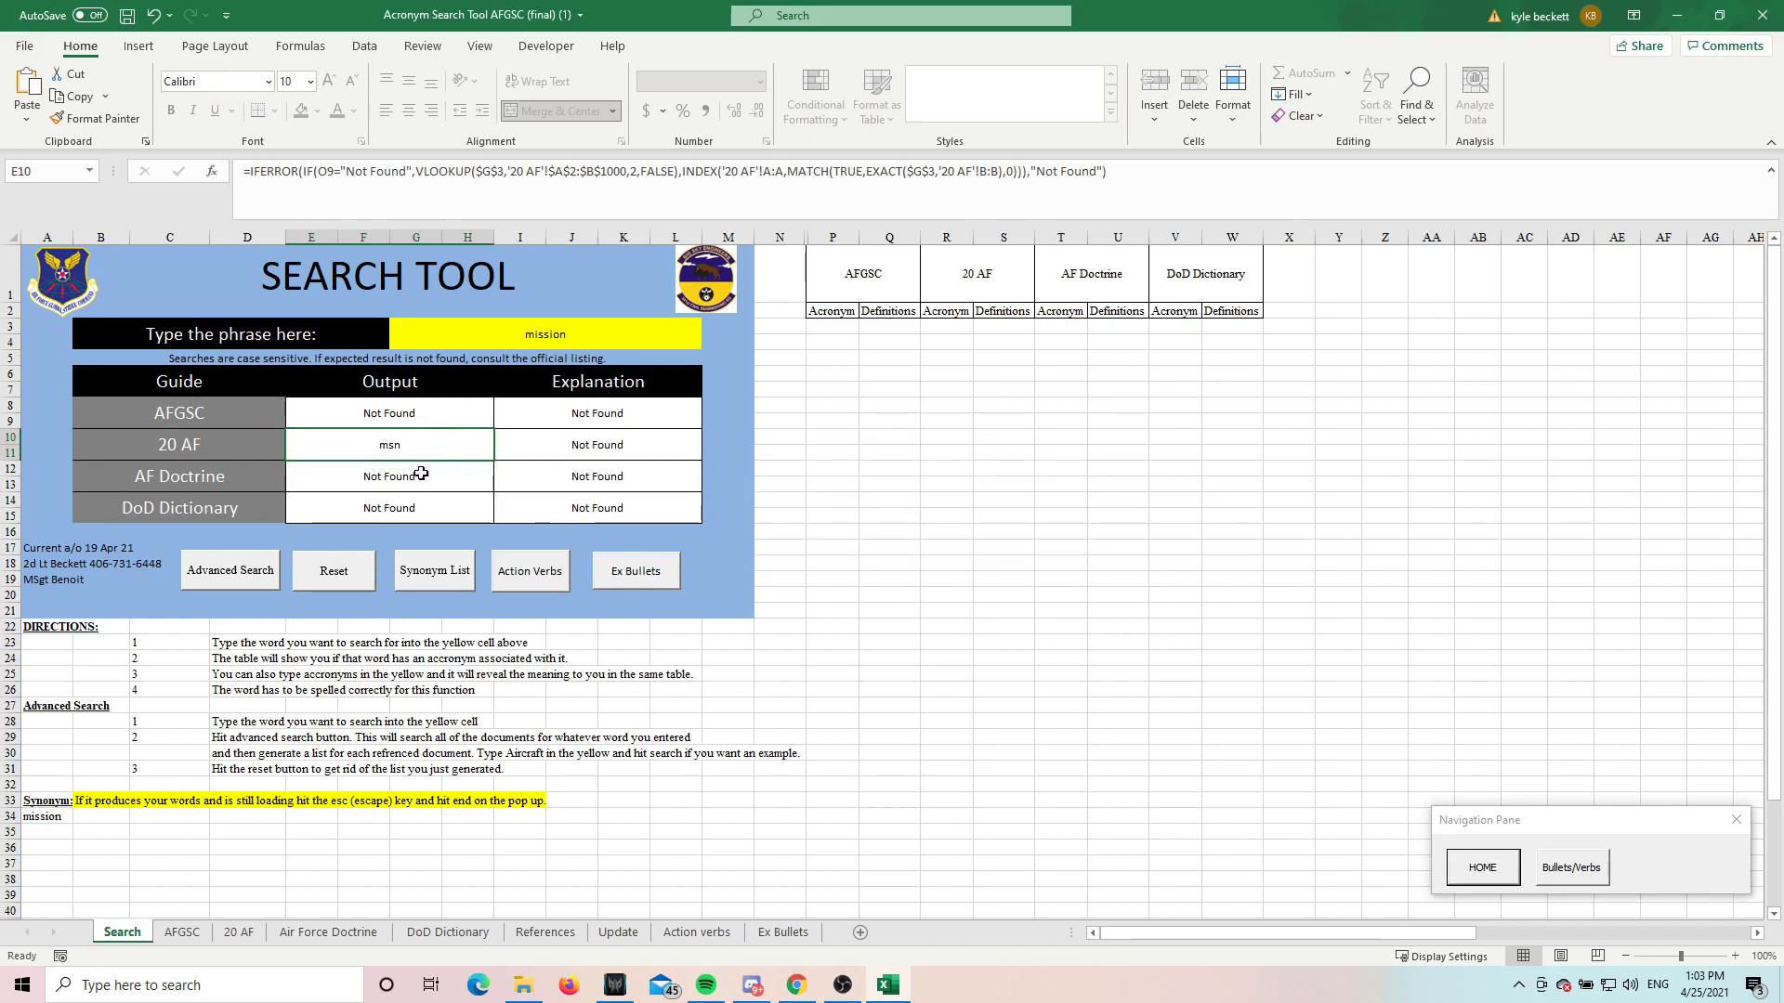
Step: Look up the acronyms "msn" and "TTP" in turn in the yellow phrase cell
left_click(536, 358)
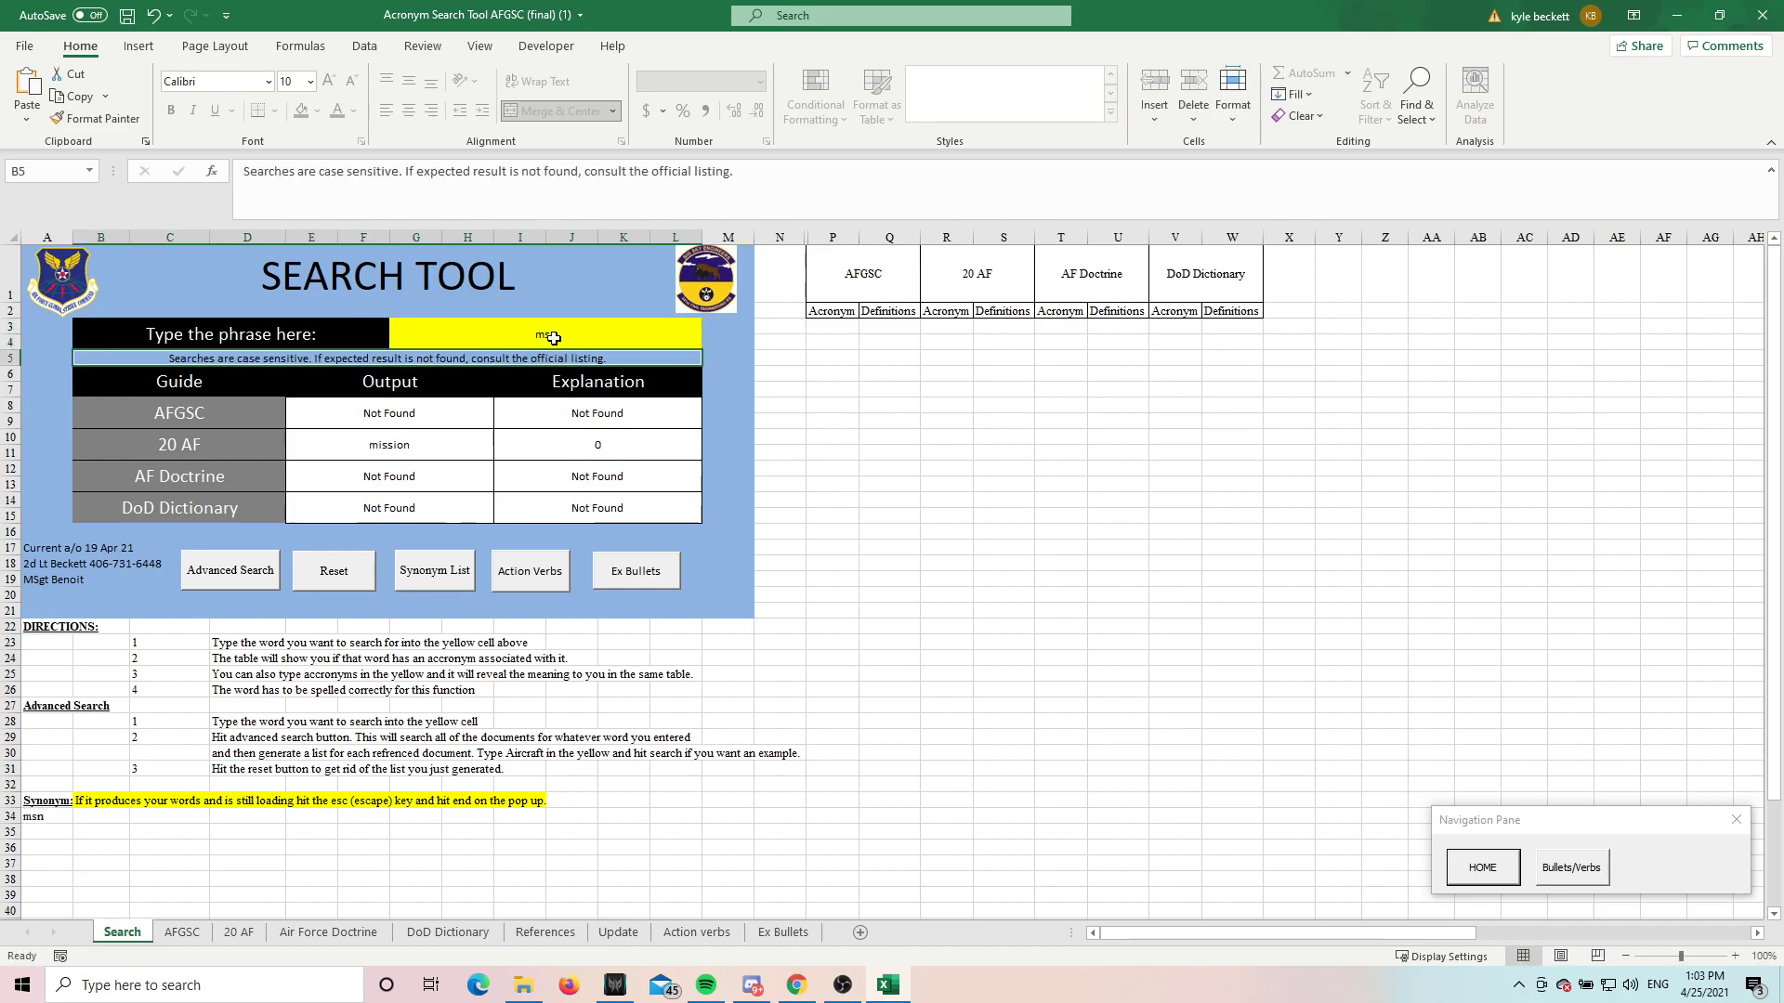
left_click(564, 333)
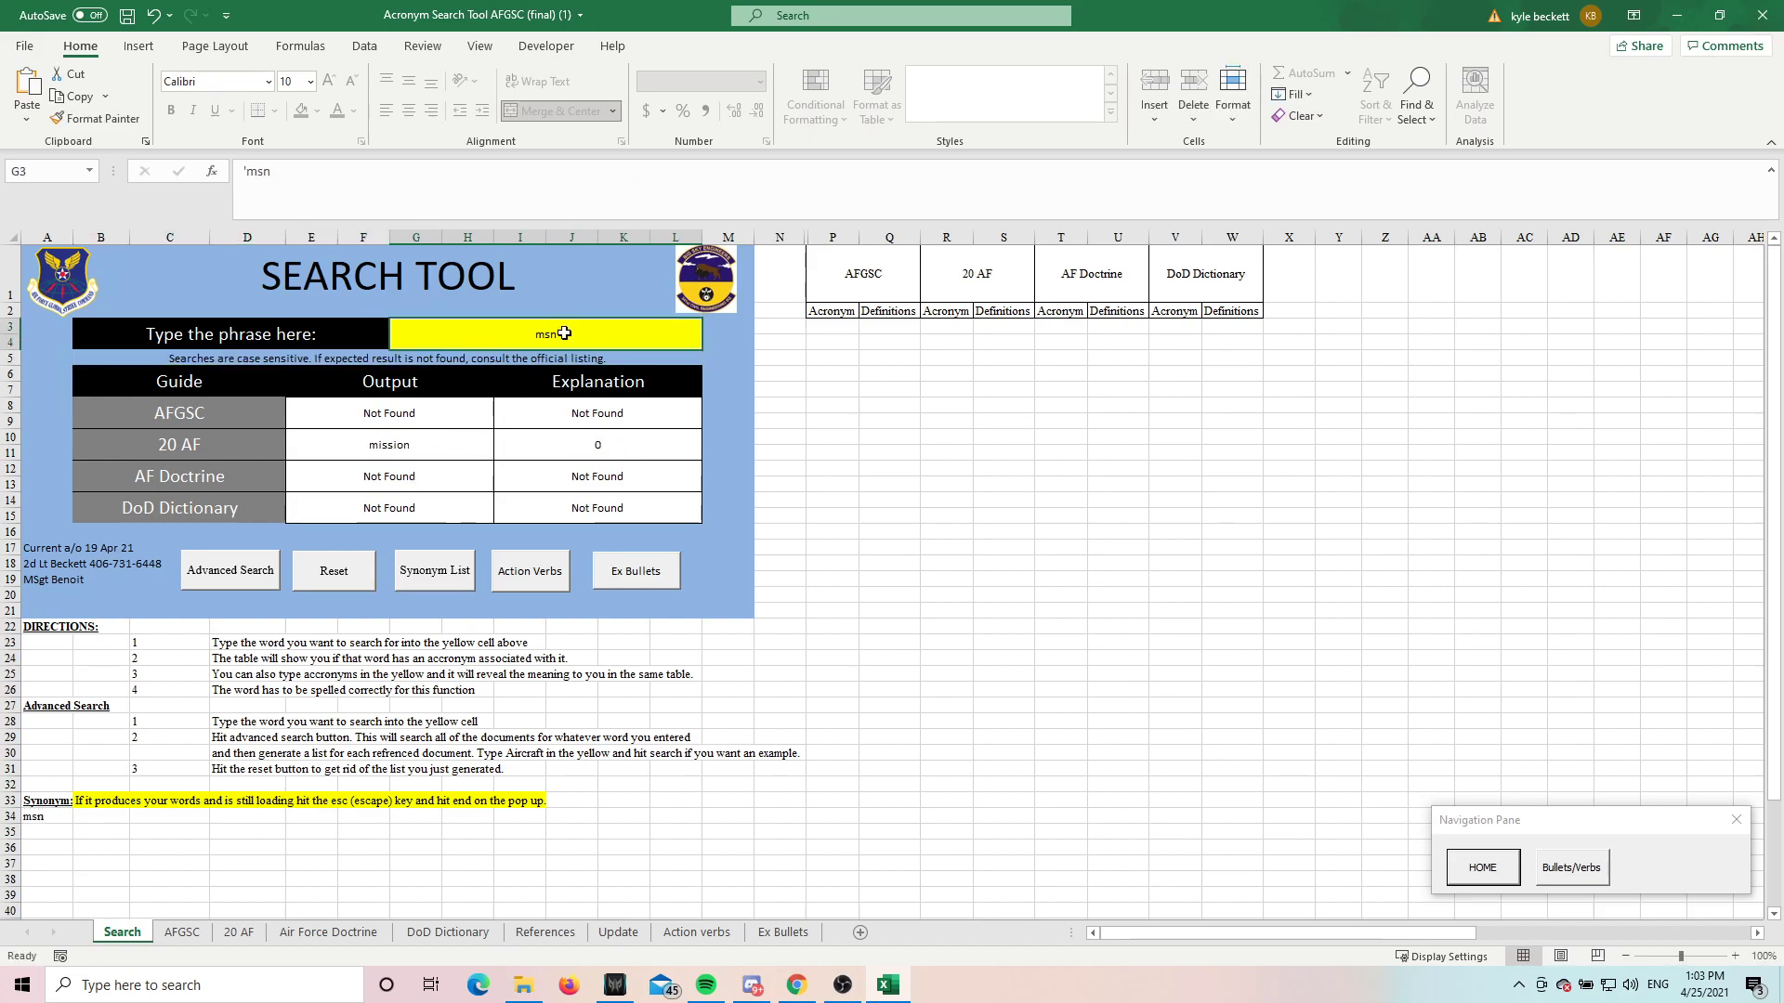
type("TTP")
key("Return")
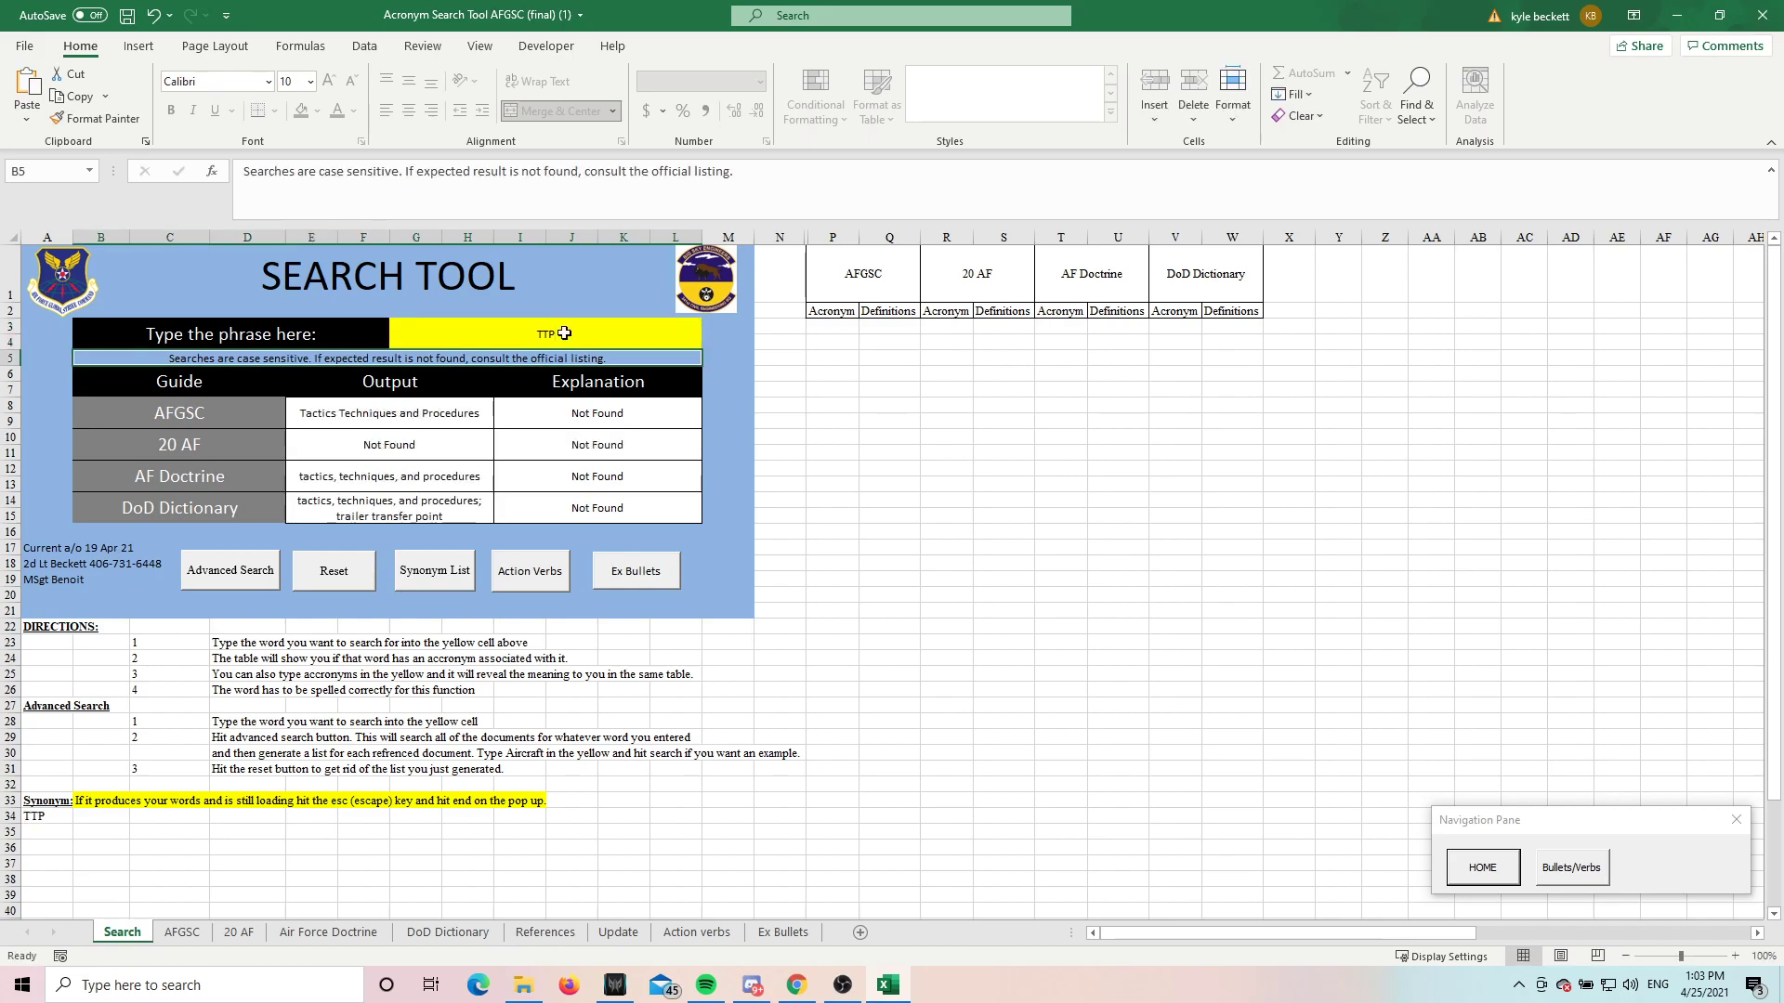
Step: Look up the acronym "AFGSC" in the yellow phrase cell
left_click(564, 333)
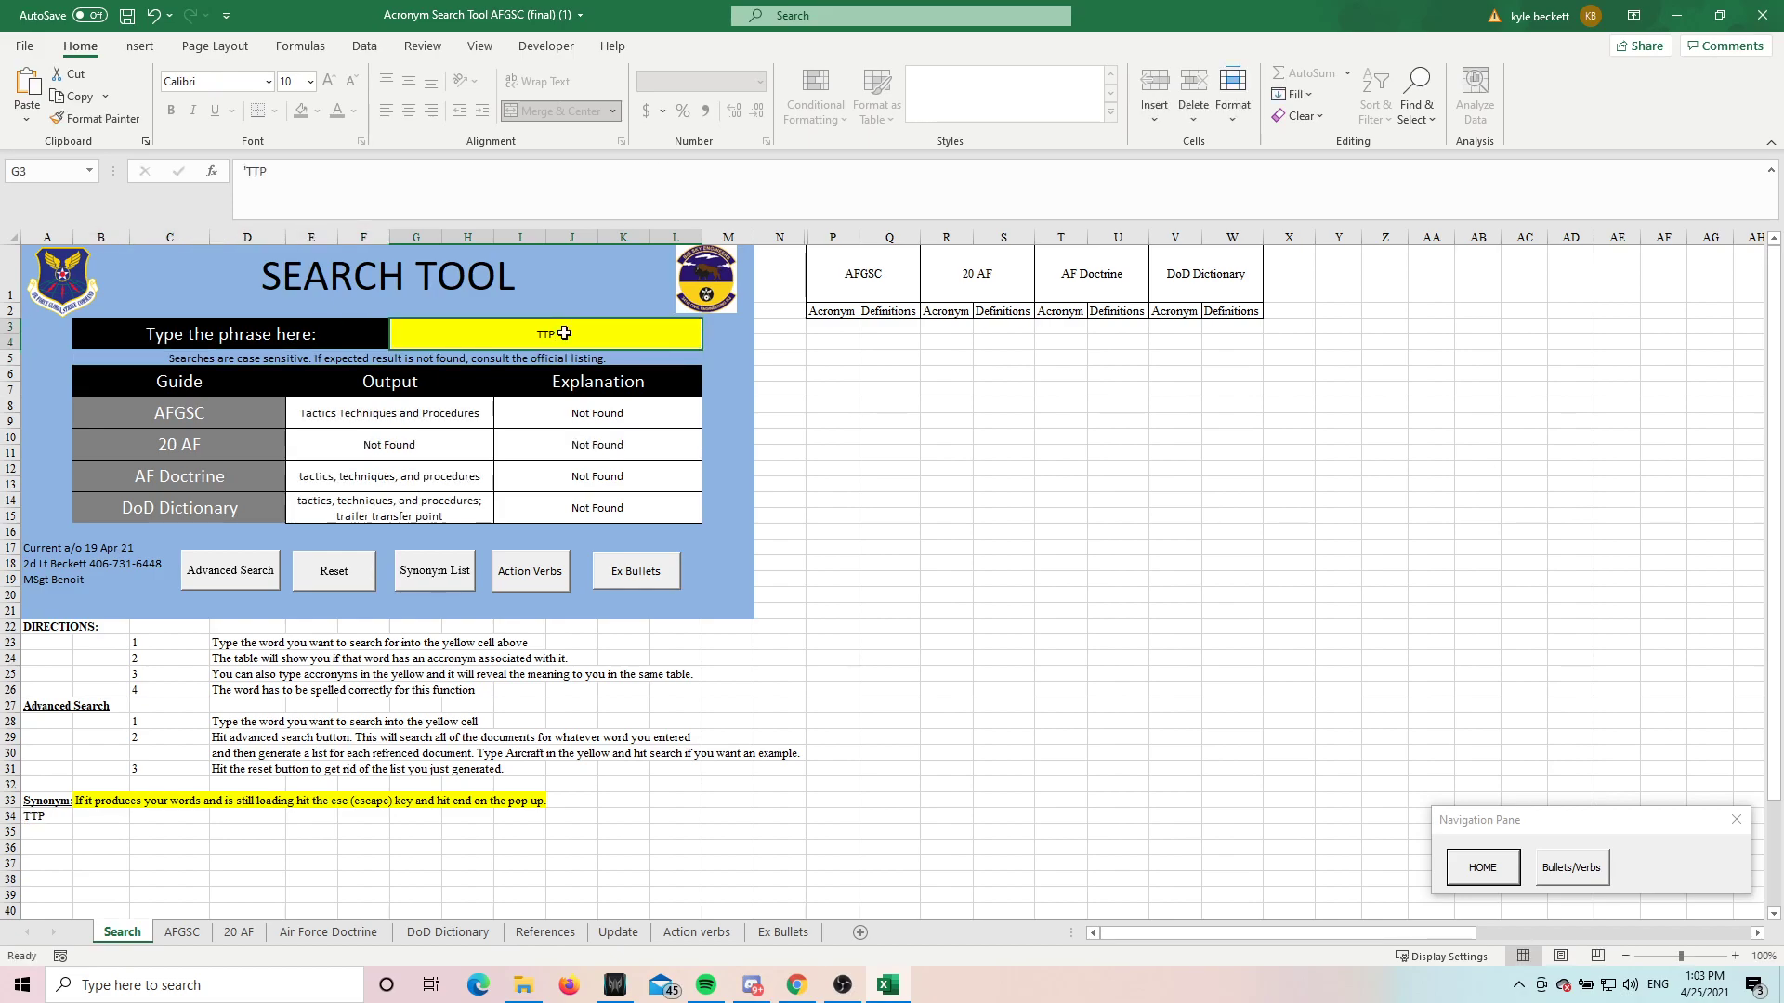
type("AFGSC")
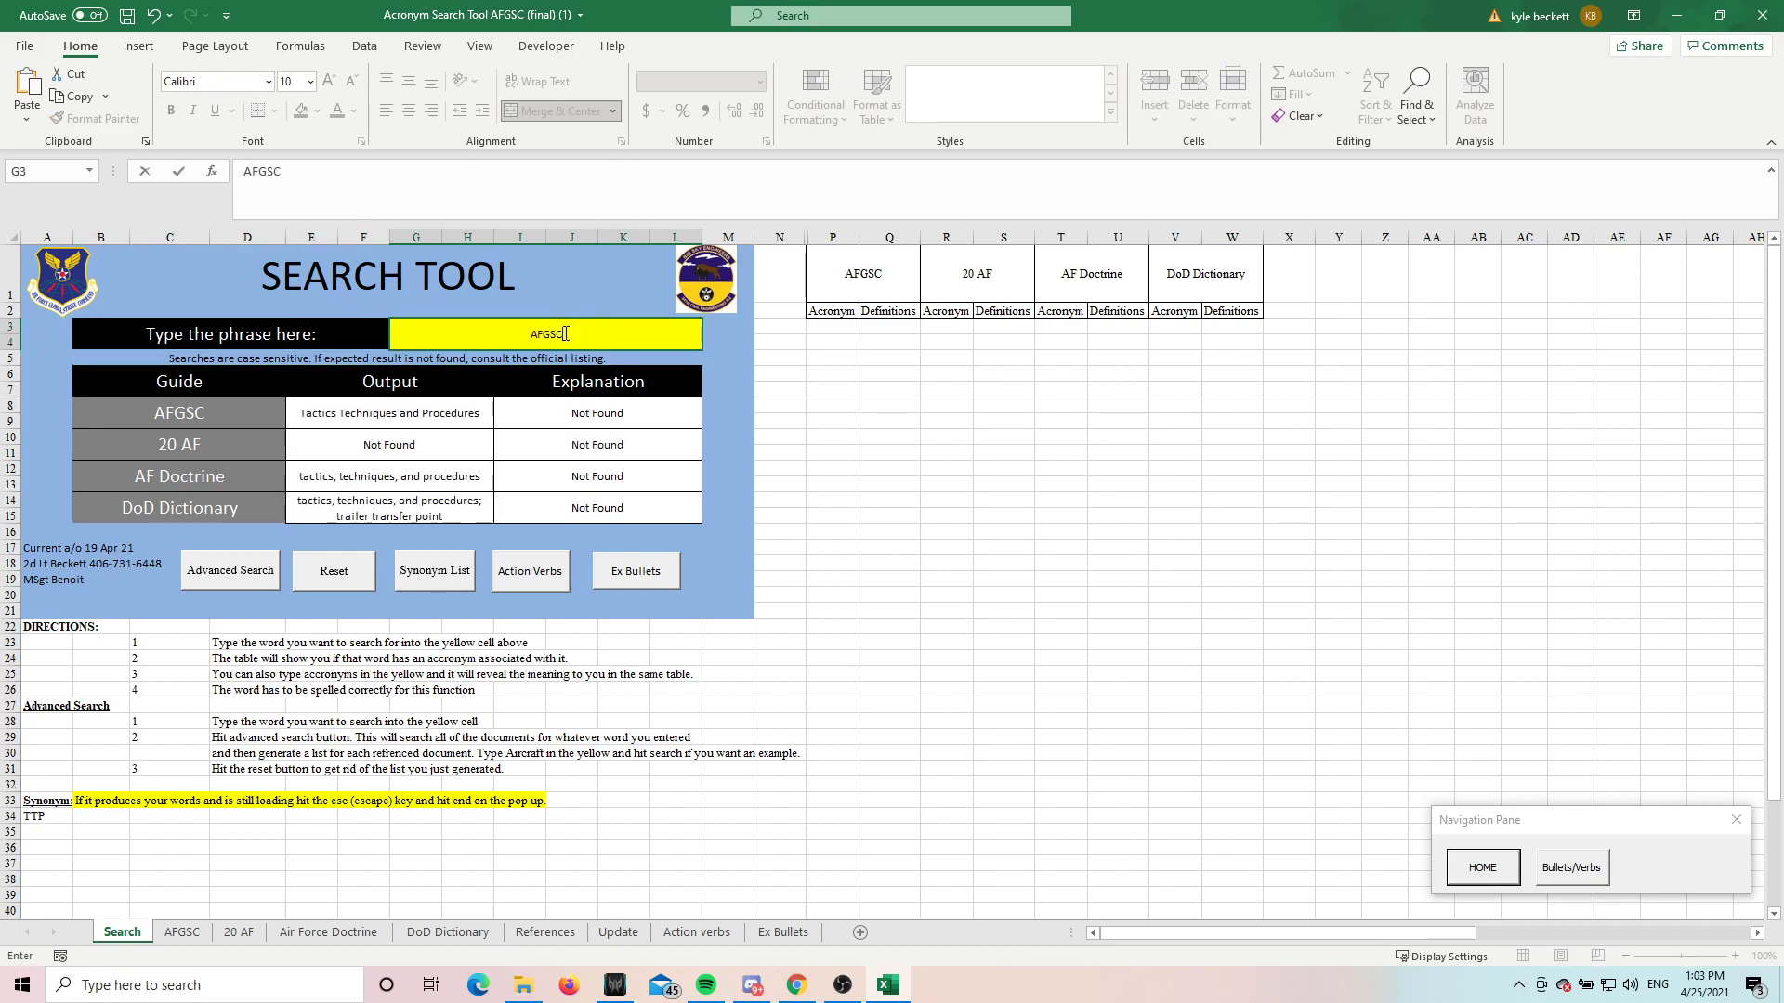
key("Return")
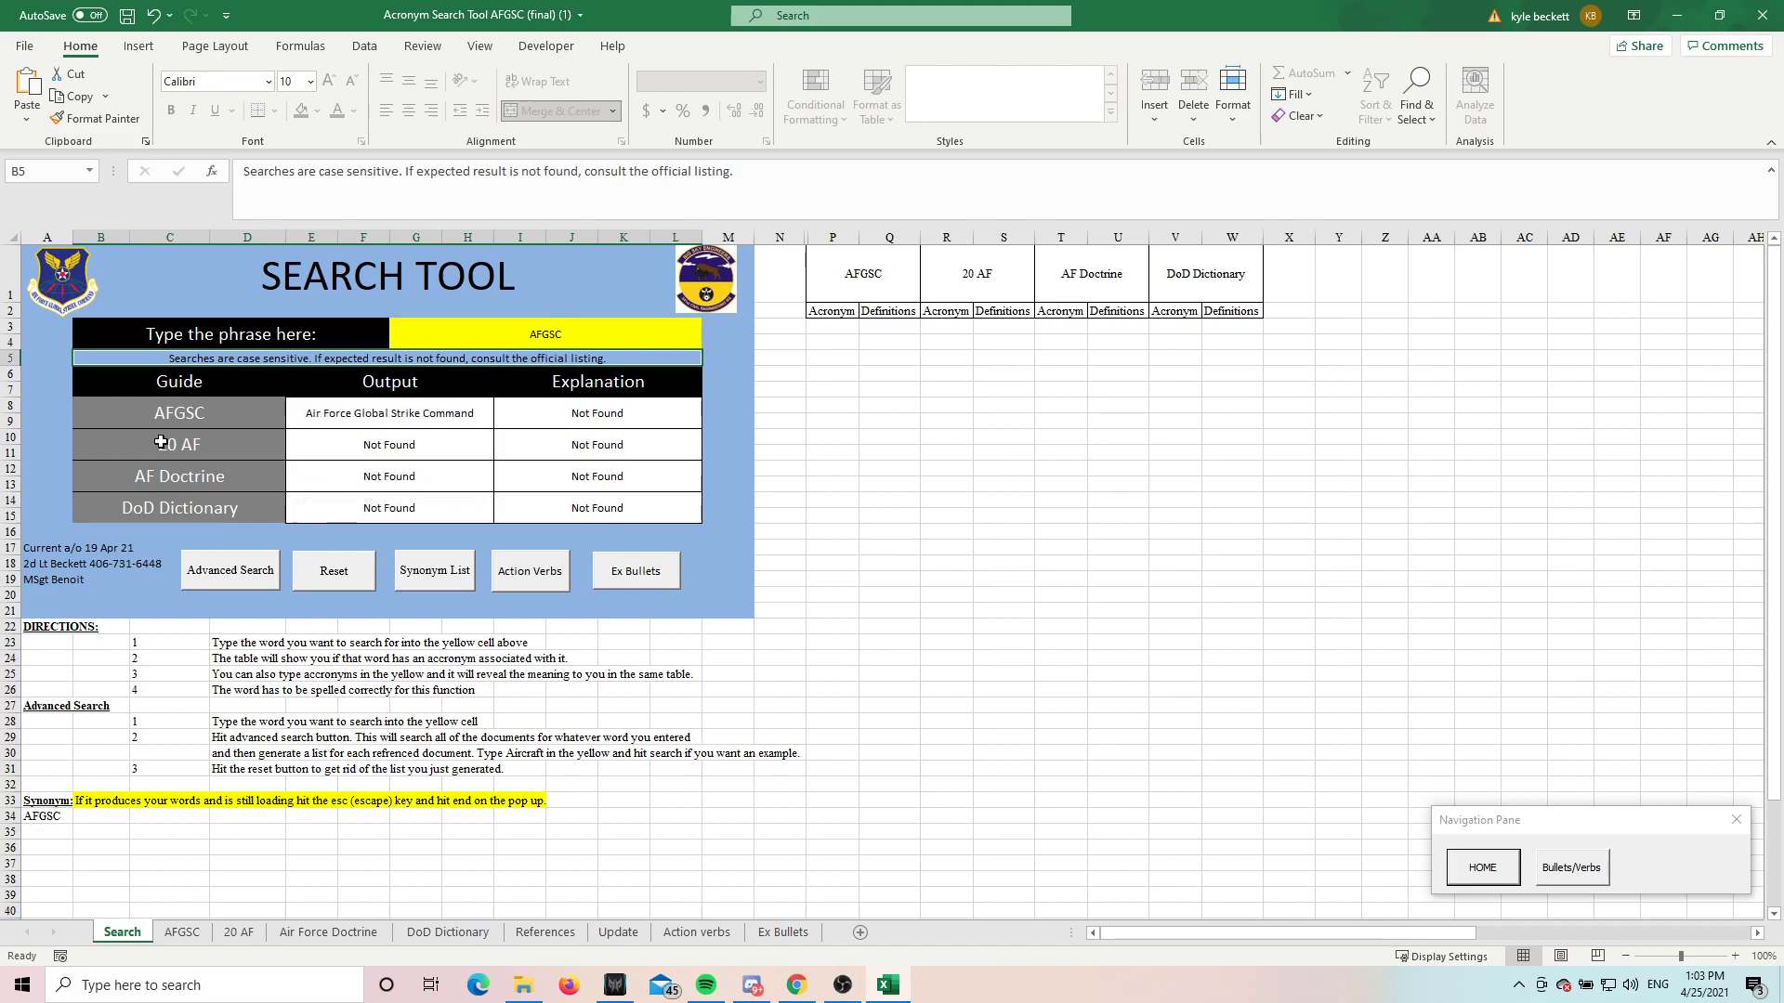
Step: Enter "mission" as the search phrase and run the Advanced Search to list matches from every guide
left_click(490, 323)
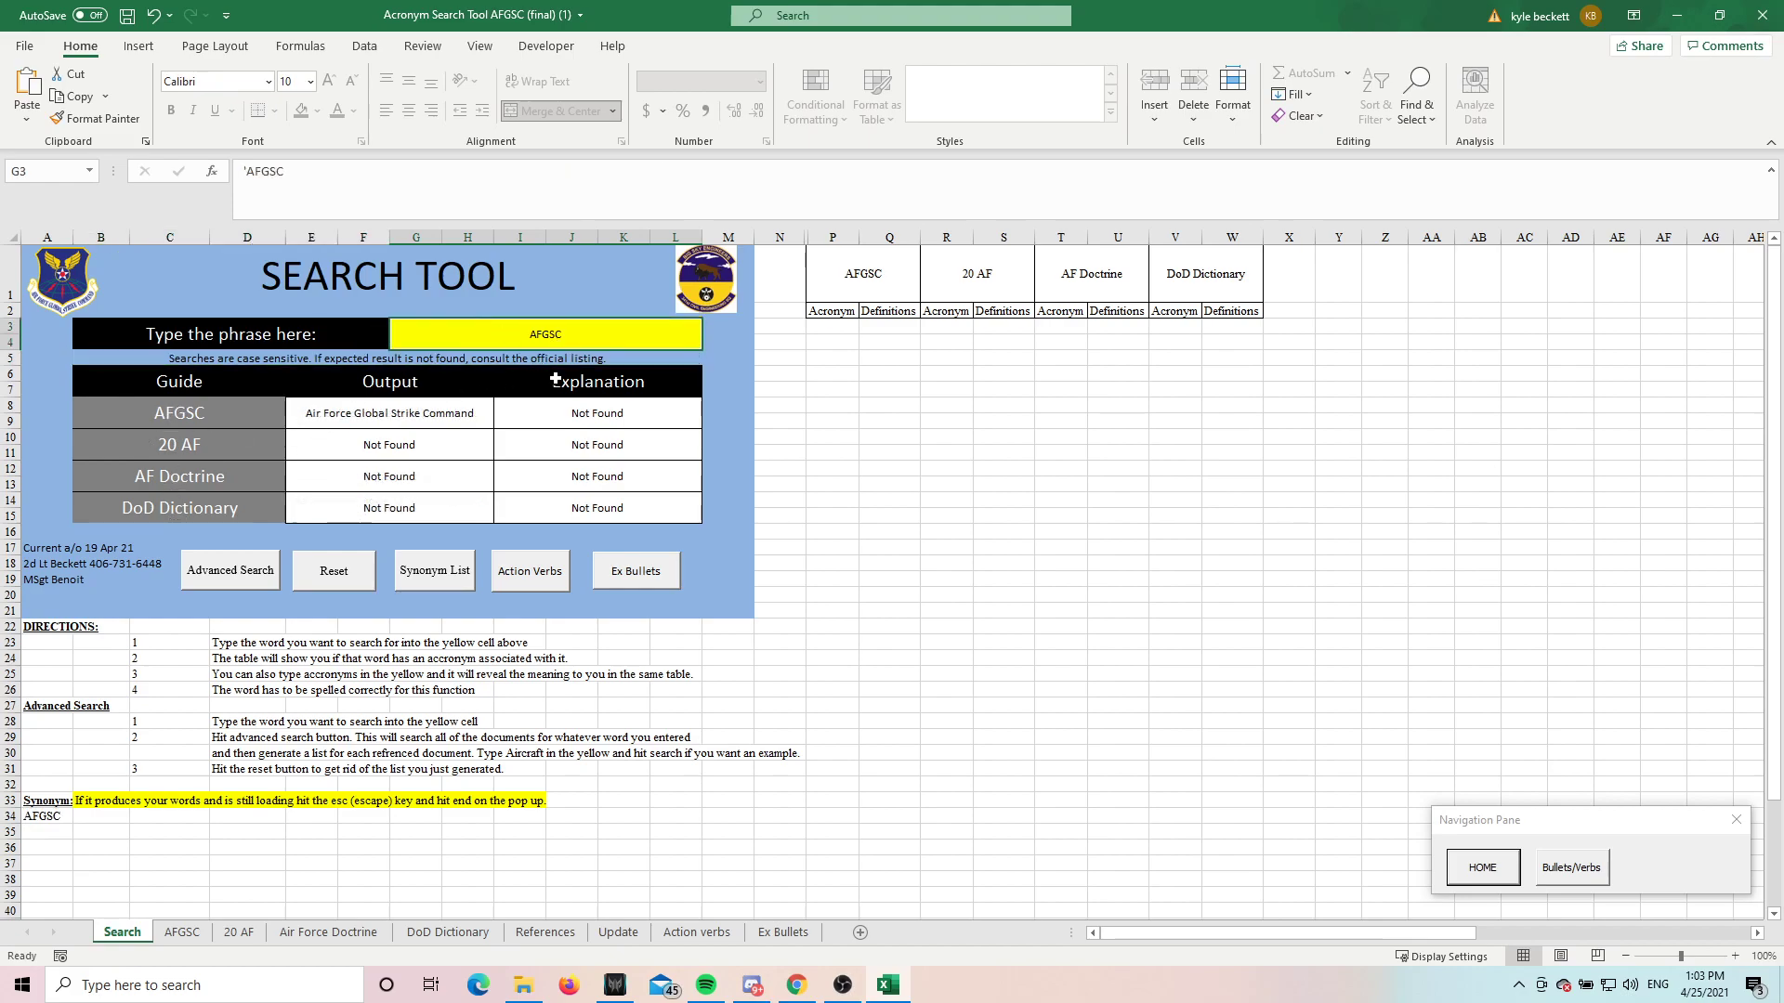
type("mission")
key("Return")
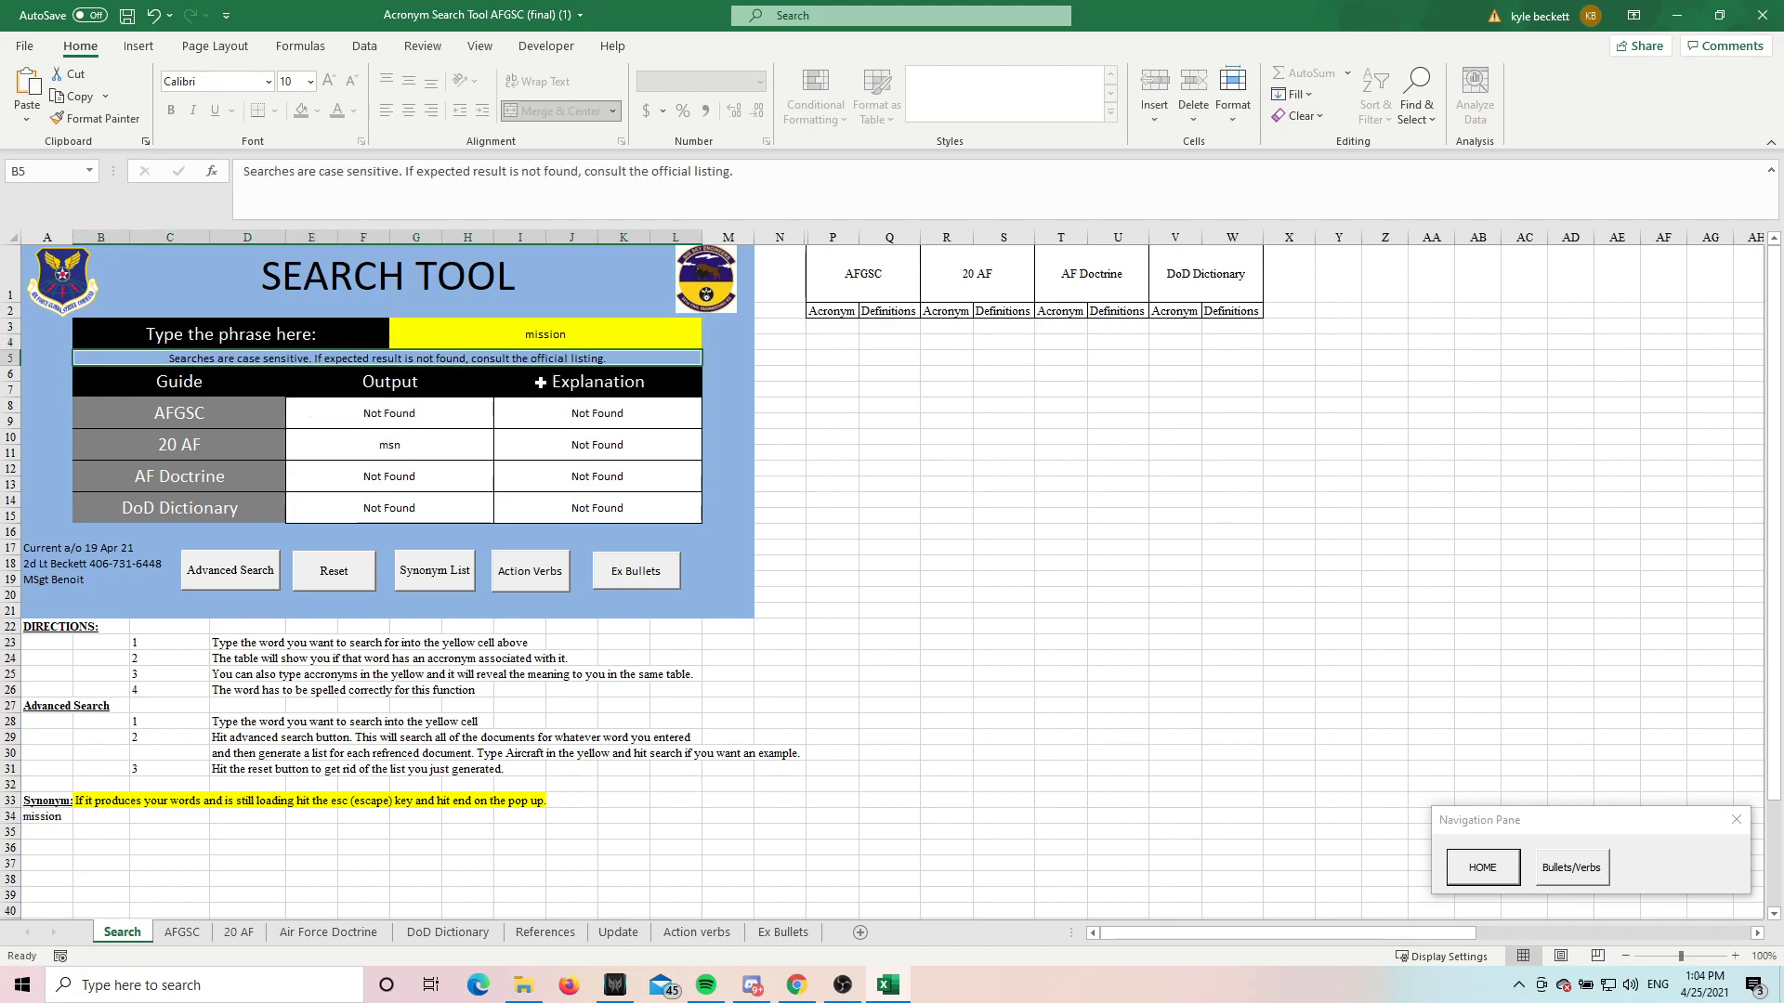
left_click(547, 348)
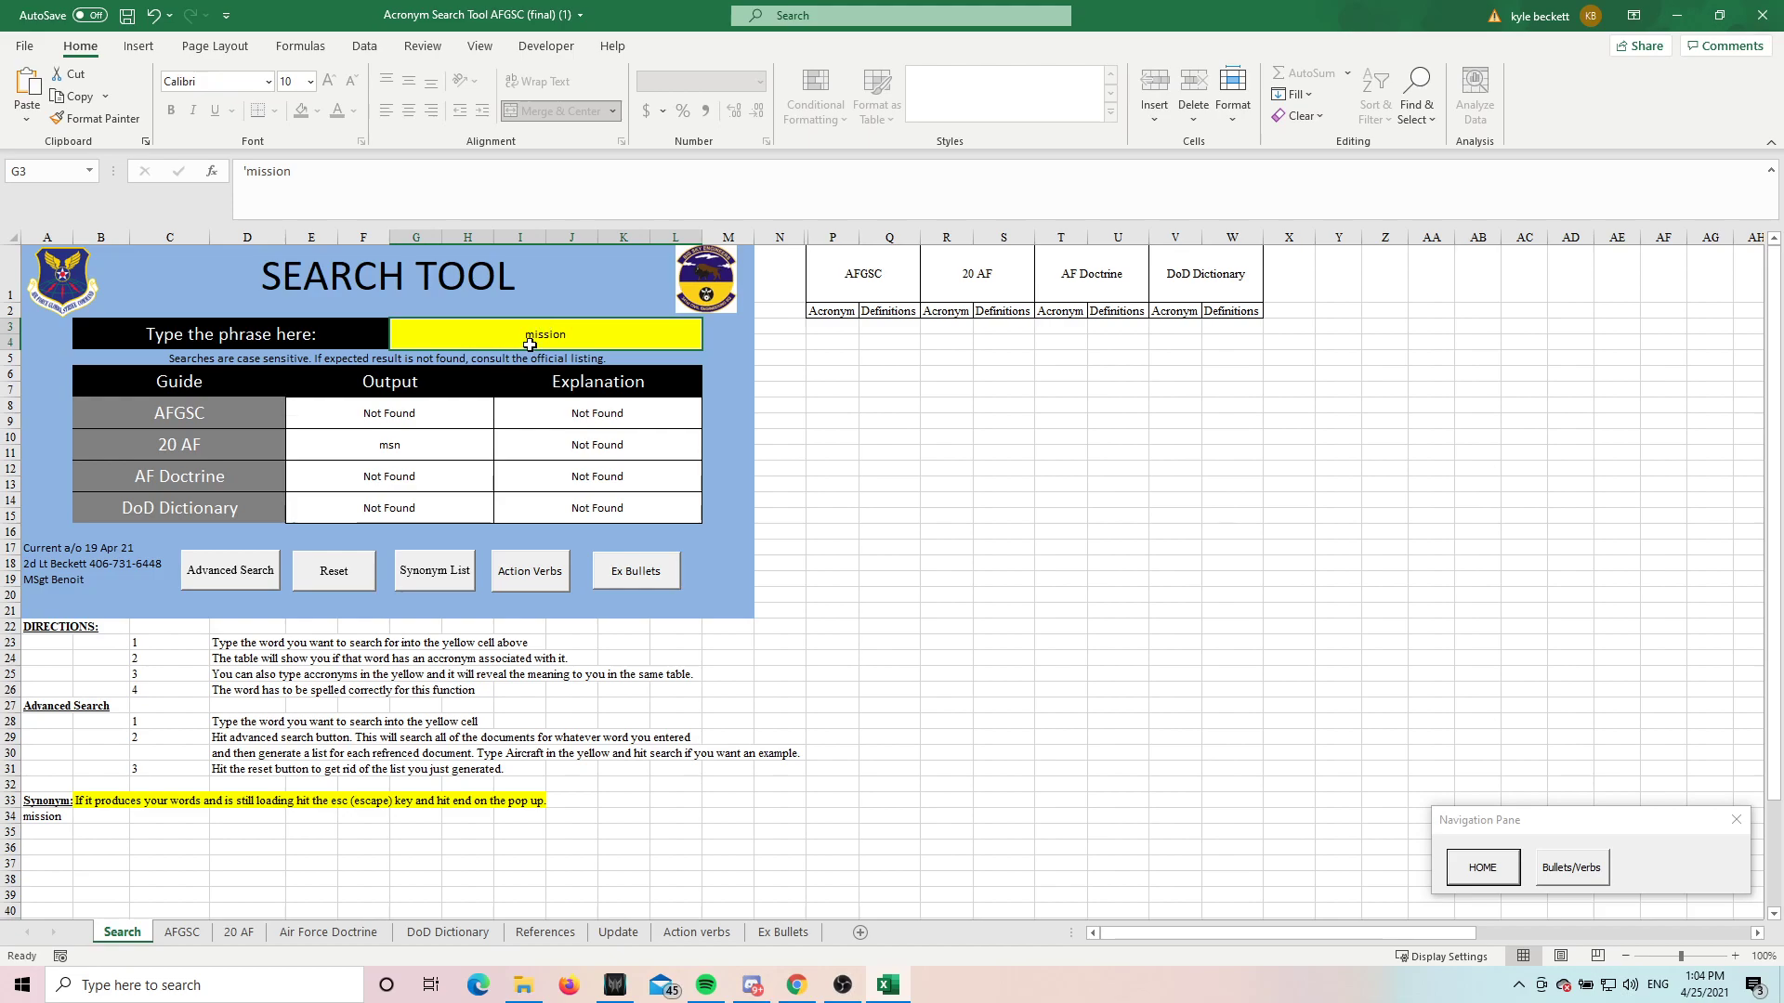
left_click(234, 585)
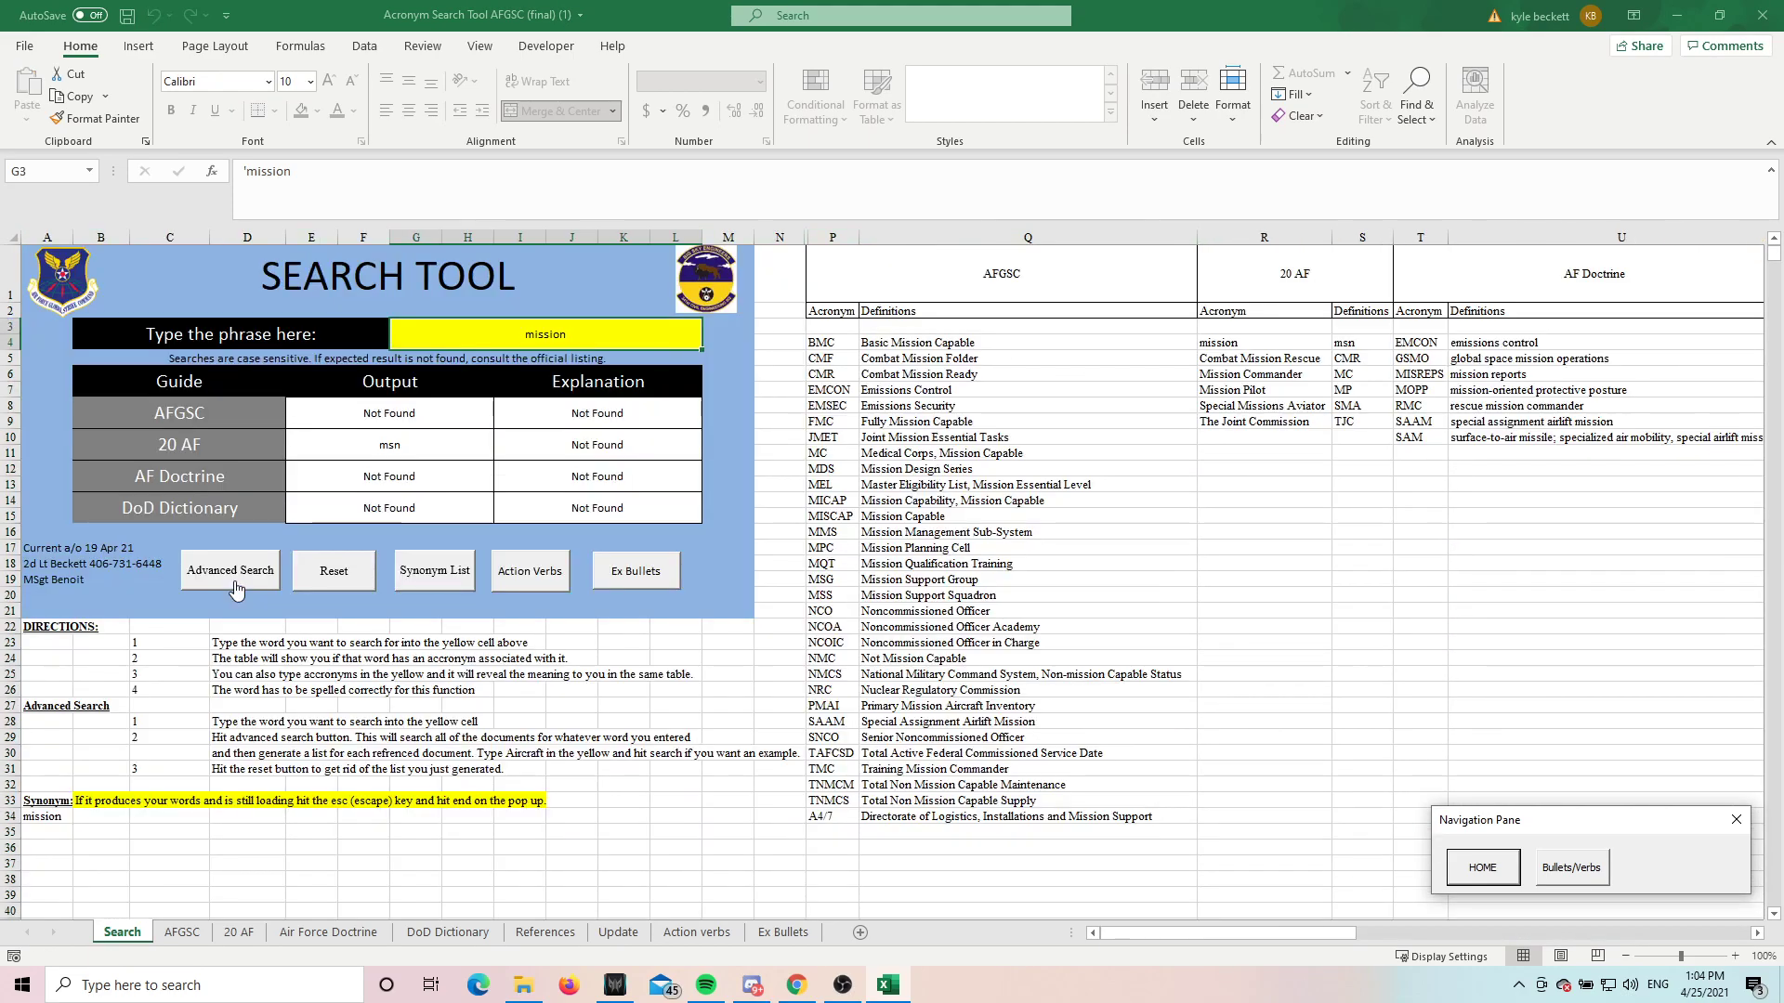
Step: Compare the four guide names in the table with the AFGSC entries of the Advanced Search list
left_click_drag(223, 416, 190, 506)
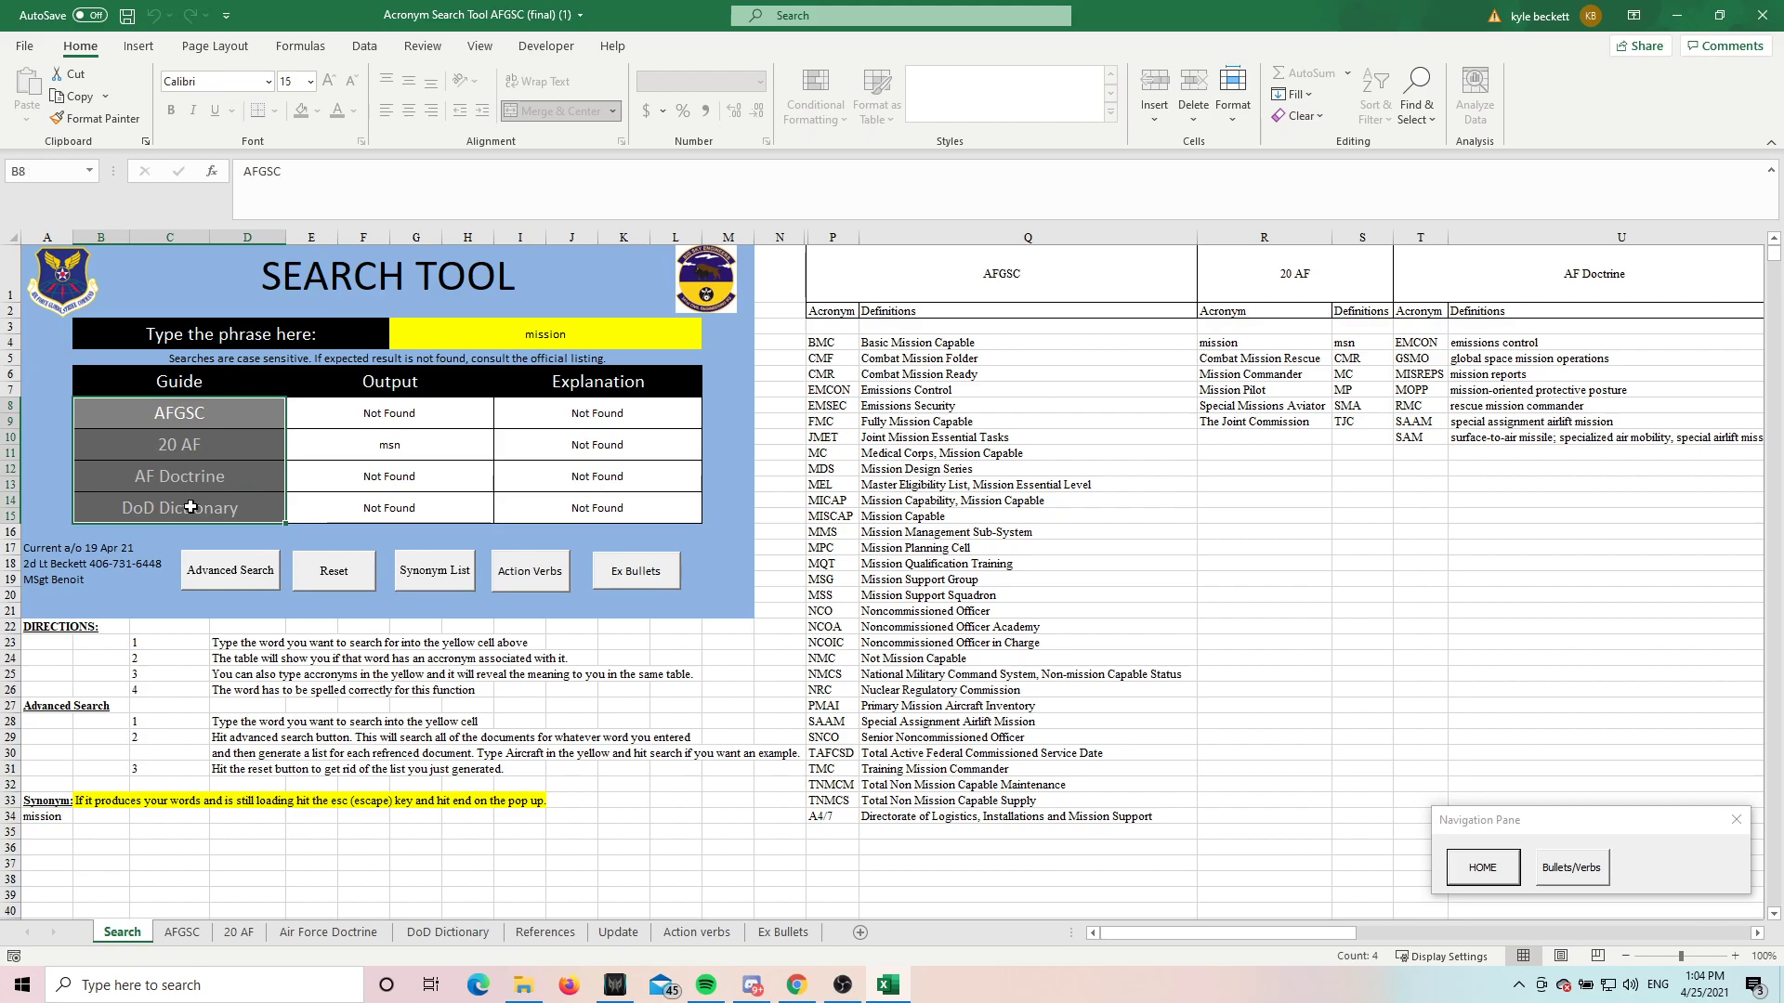
left_click_drag(210, 412, 196, 501)
left_click(923, 348)
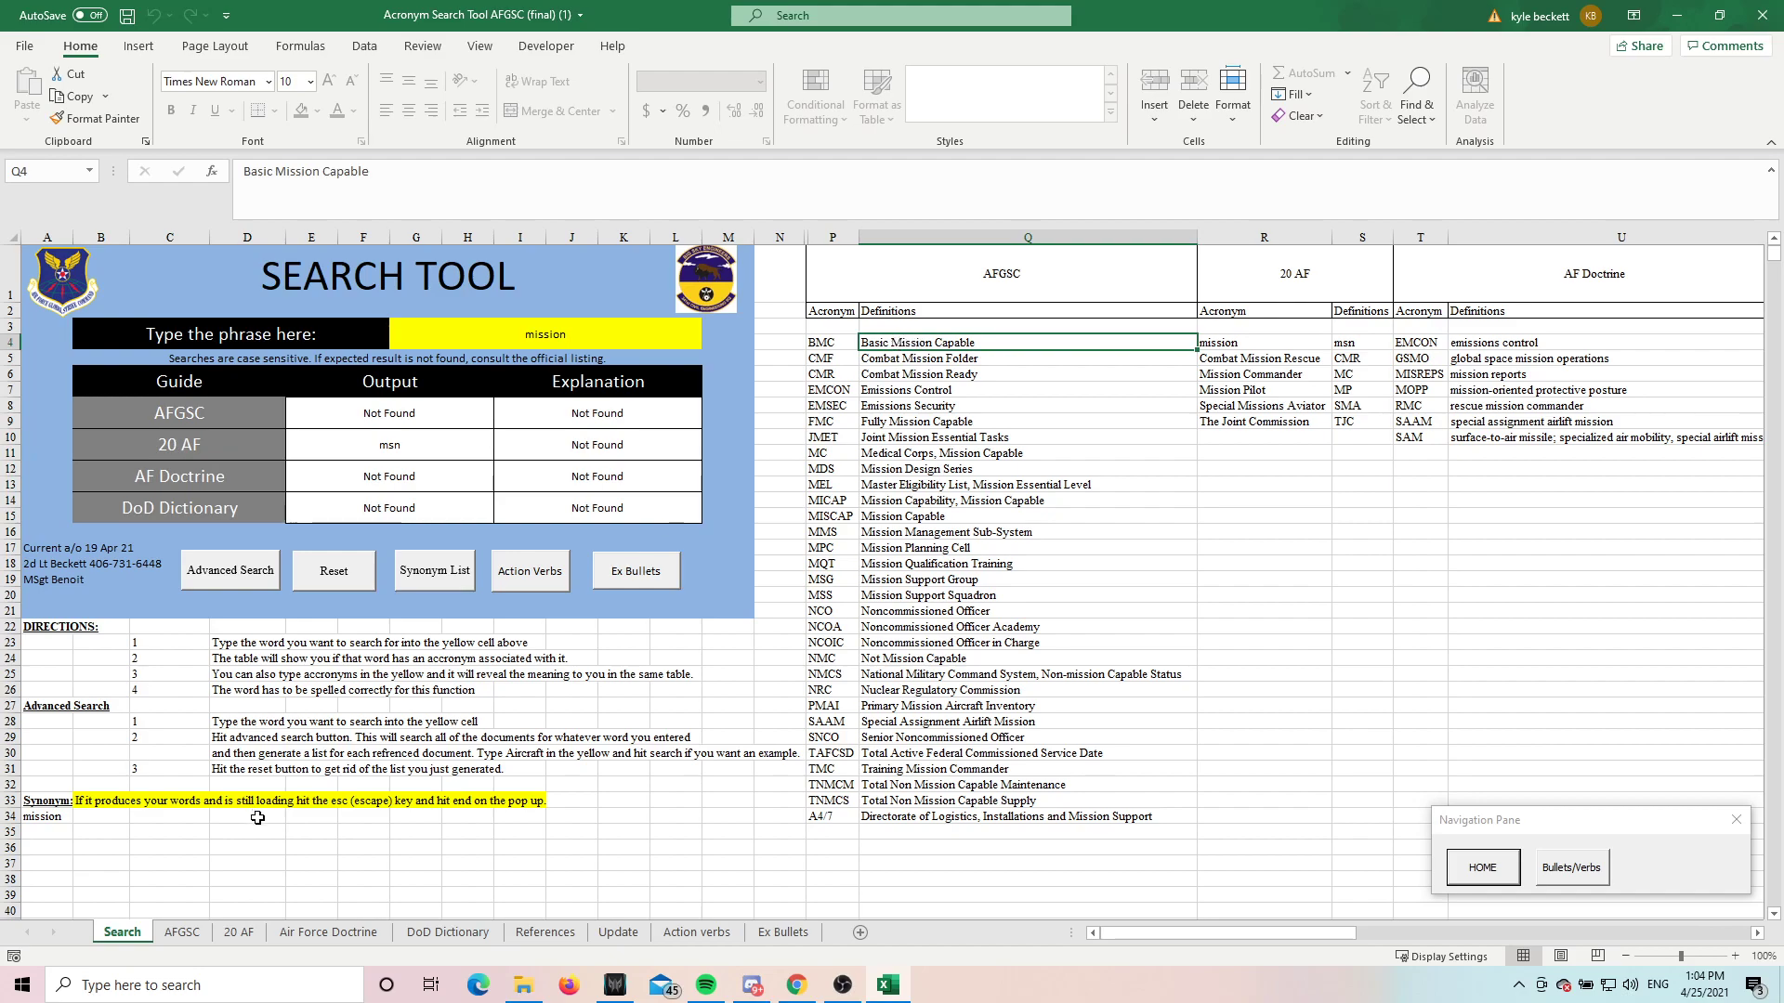
Step: Examine the AFSC entry in row 106 of the AFGSC sheet and go back to the Search sheet
left_click(183, 932)
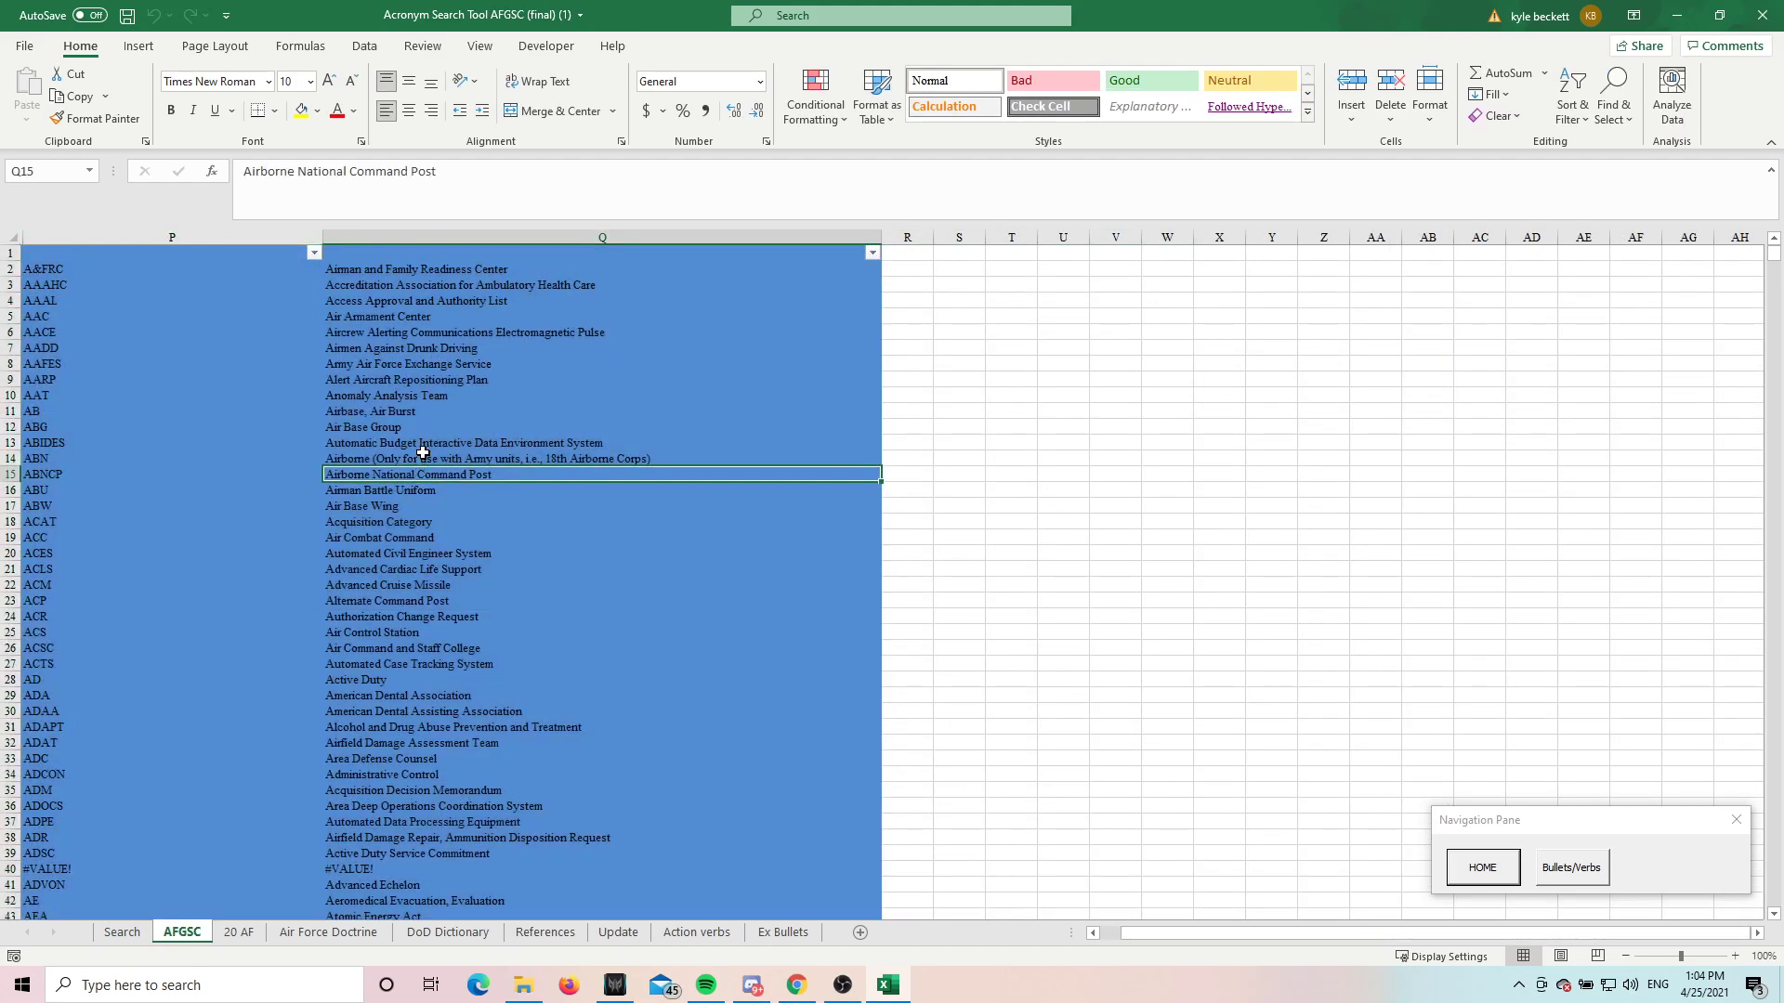
scroll(408, 521, "down", 15)
scroll(408, 527, "down", 14)
left_click(418, 540, "ctrl")
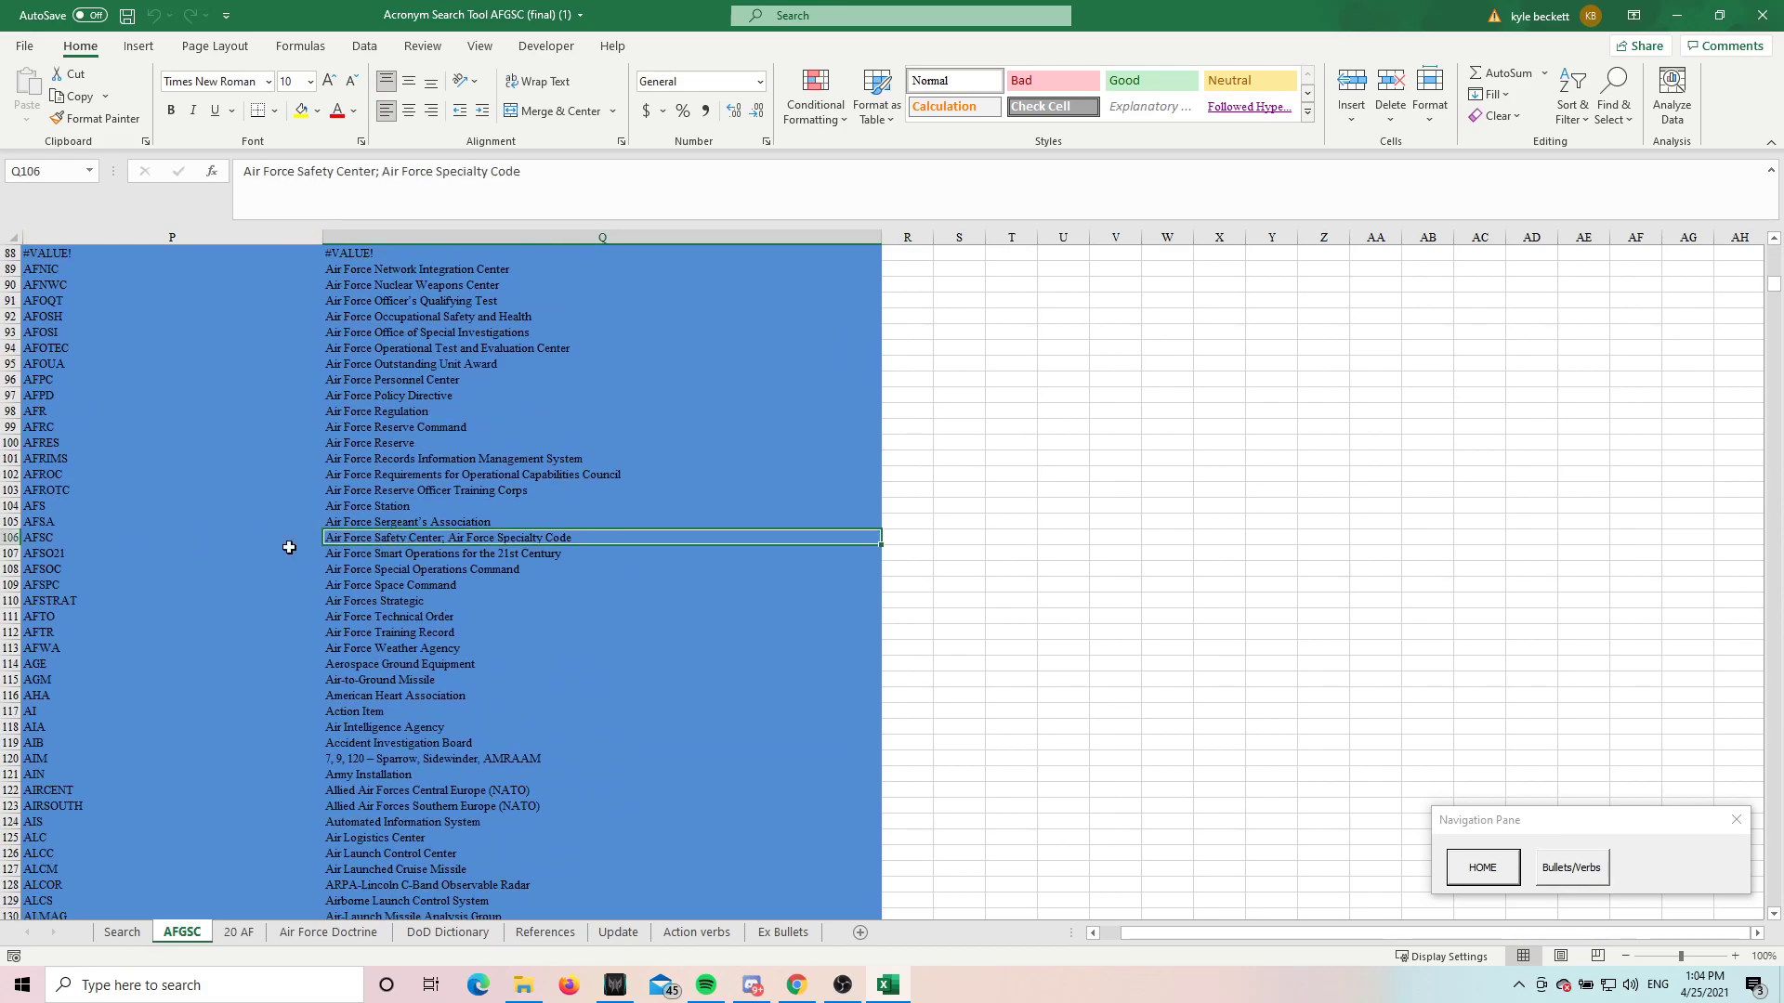
left_click(106, 537, "ctrl")
left_click(7, 537, "ctrl")
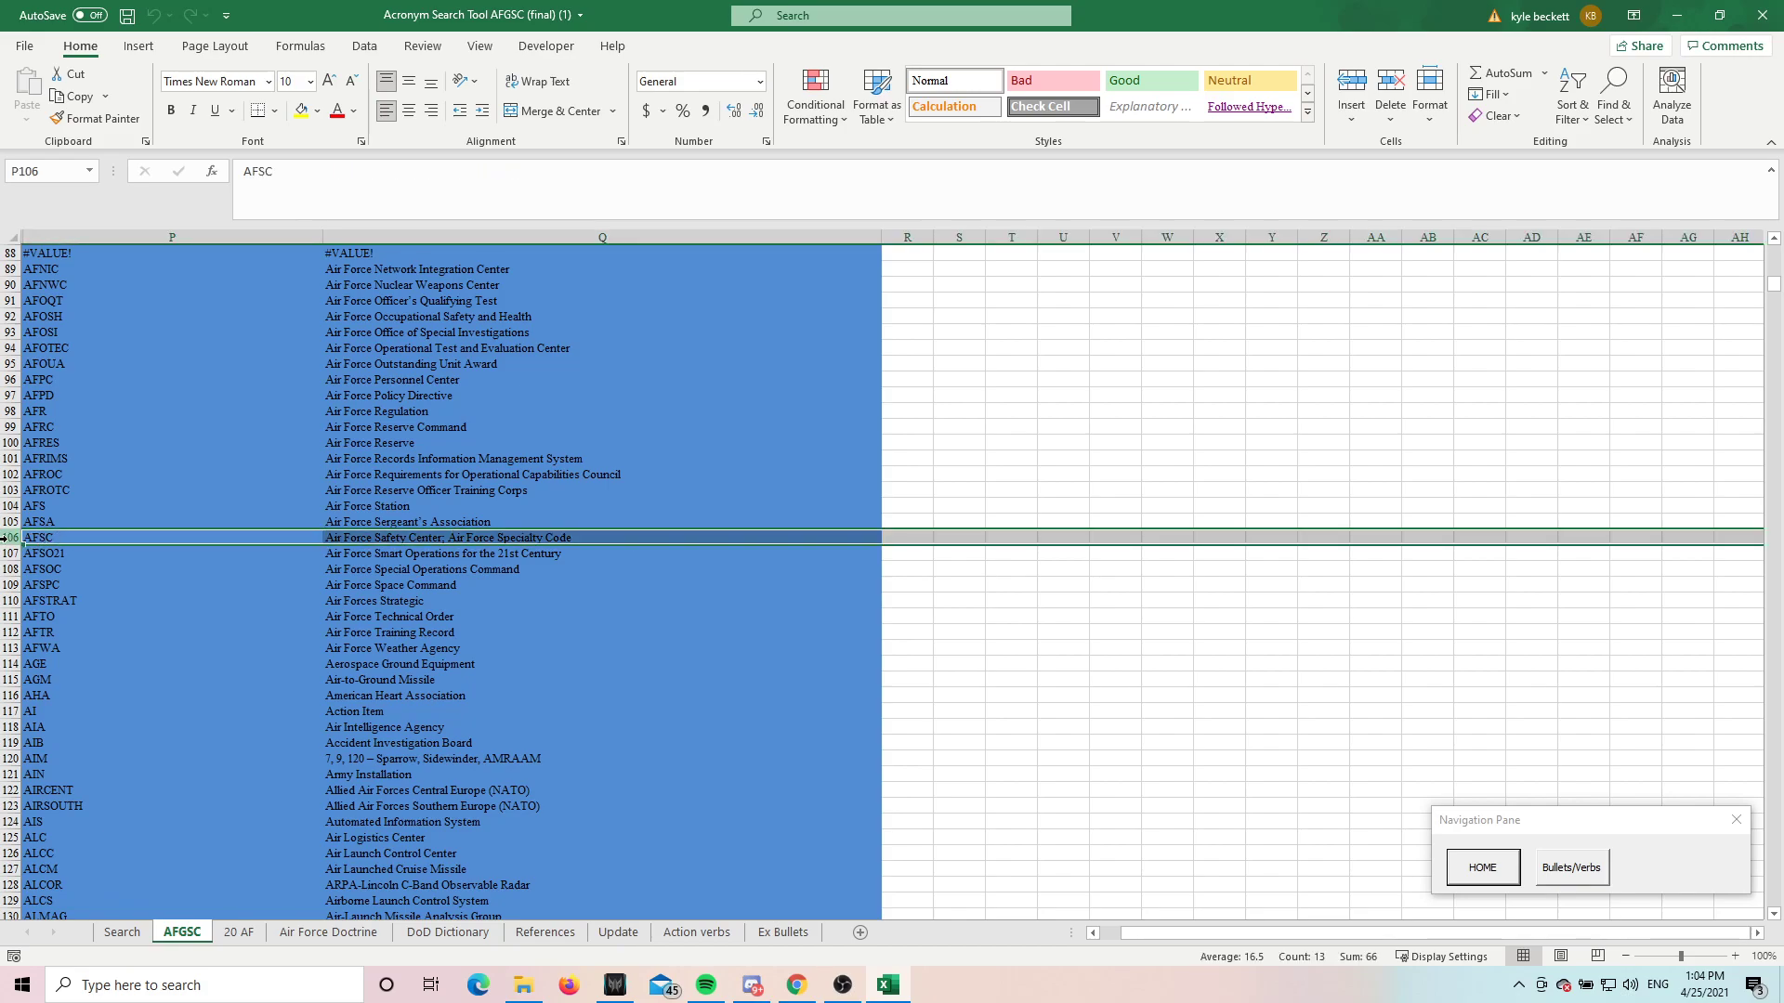
left_click(122, 932)
double_click(901, 549)
key("Return")
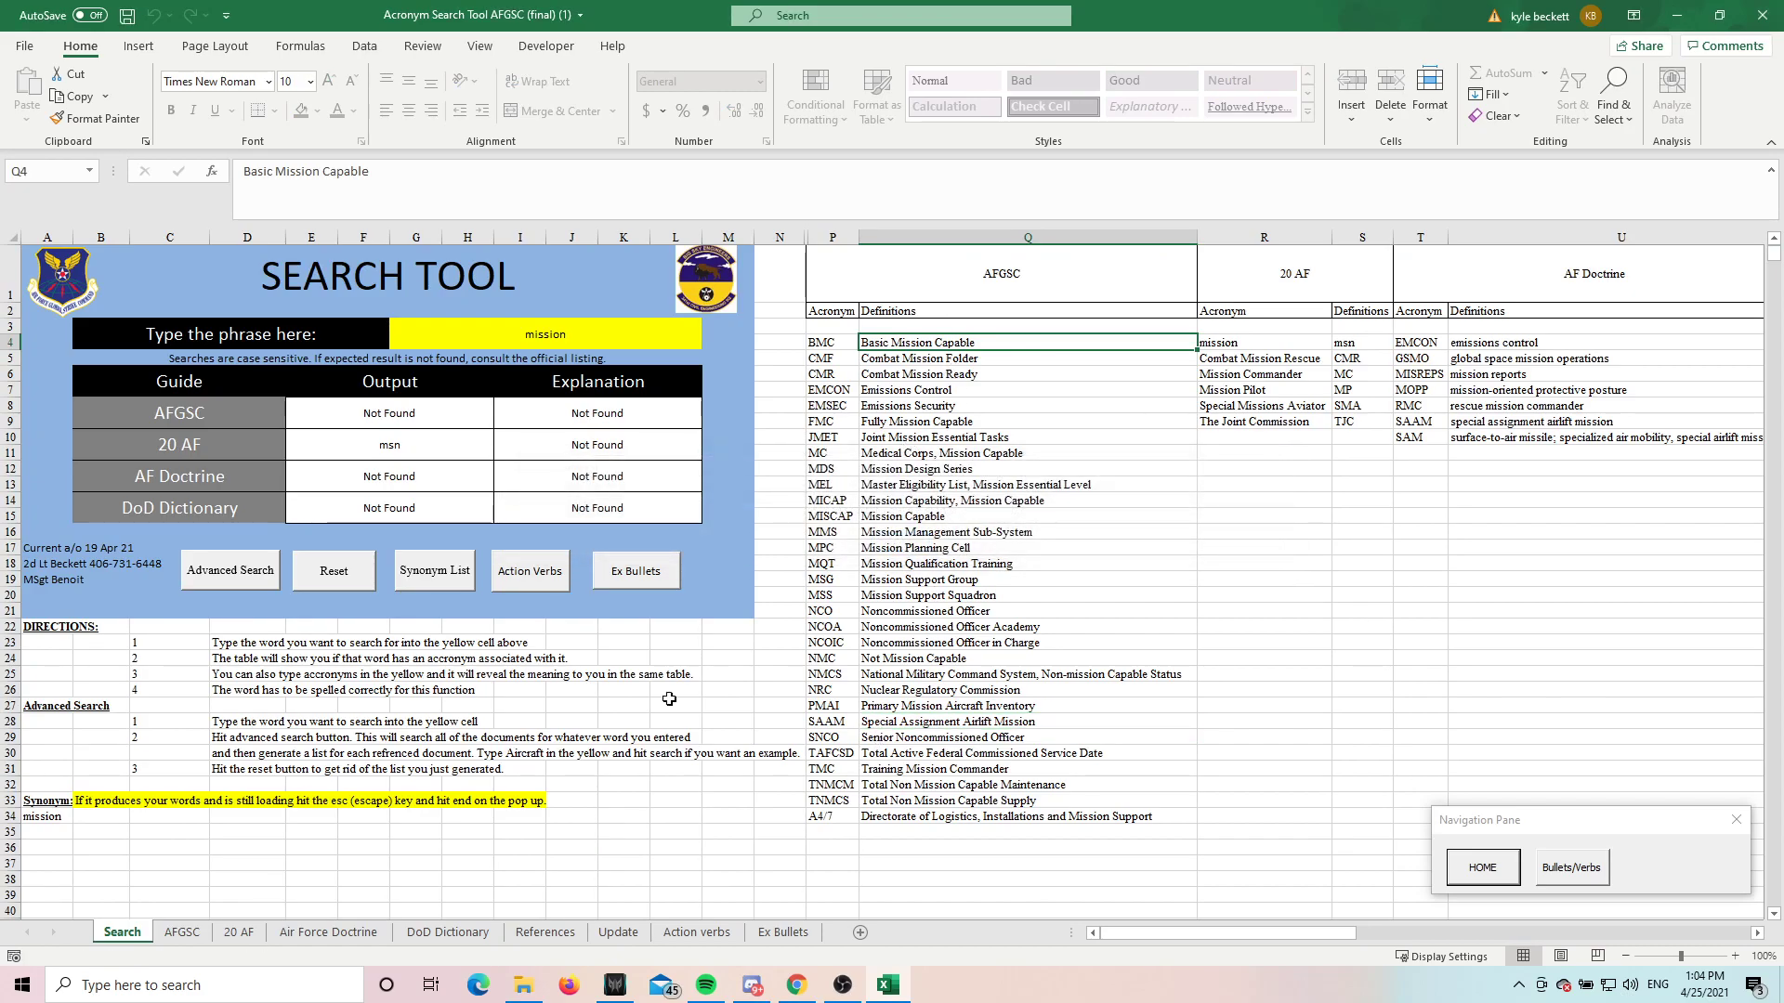
Step: Browse the acronym list on the AFGSC sheet down to its last entries
left_click(182, 932)
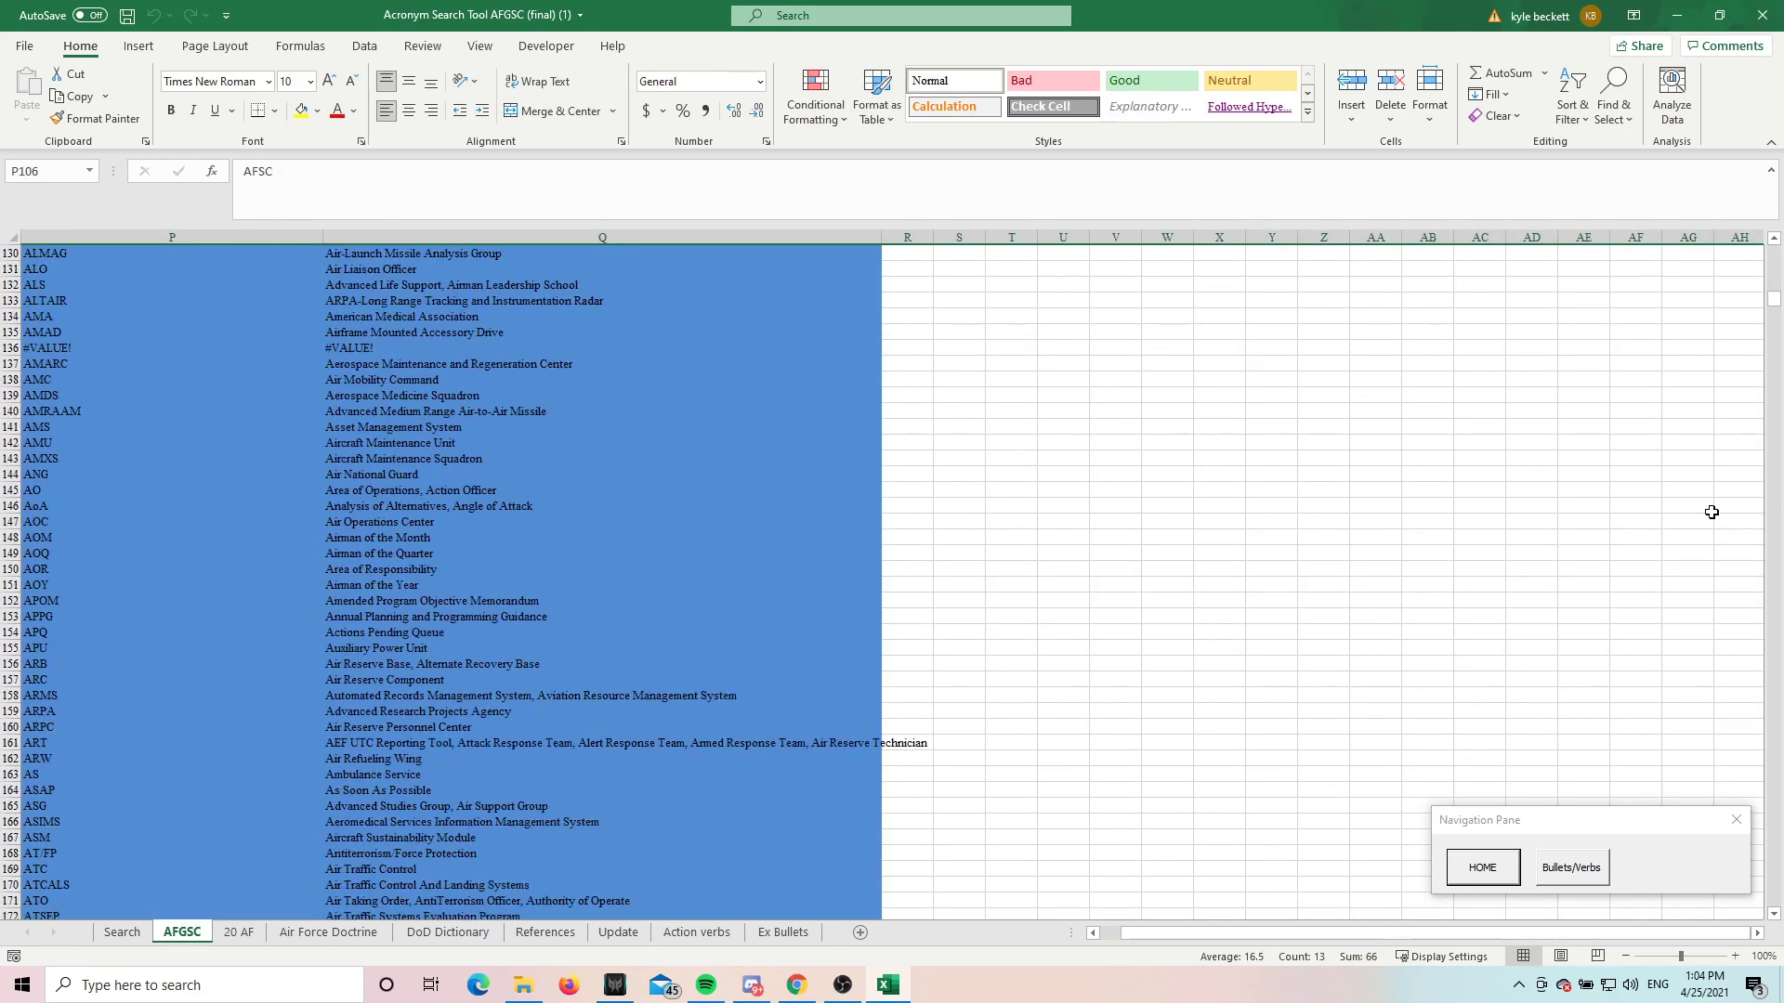
right_click(1742, 490)
left_click_drag(1773, 307, 1747, 806)
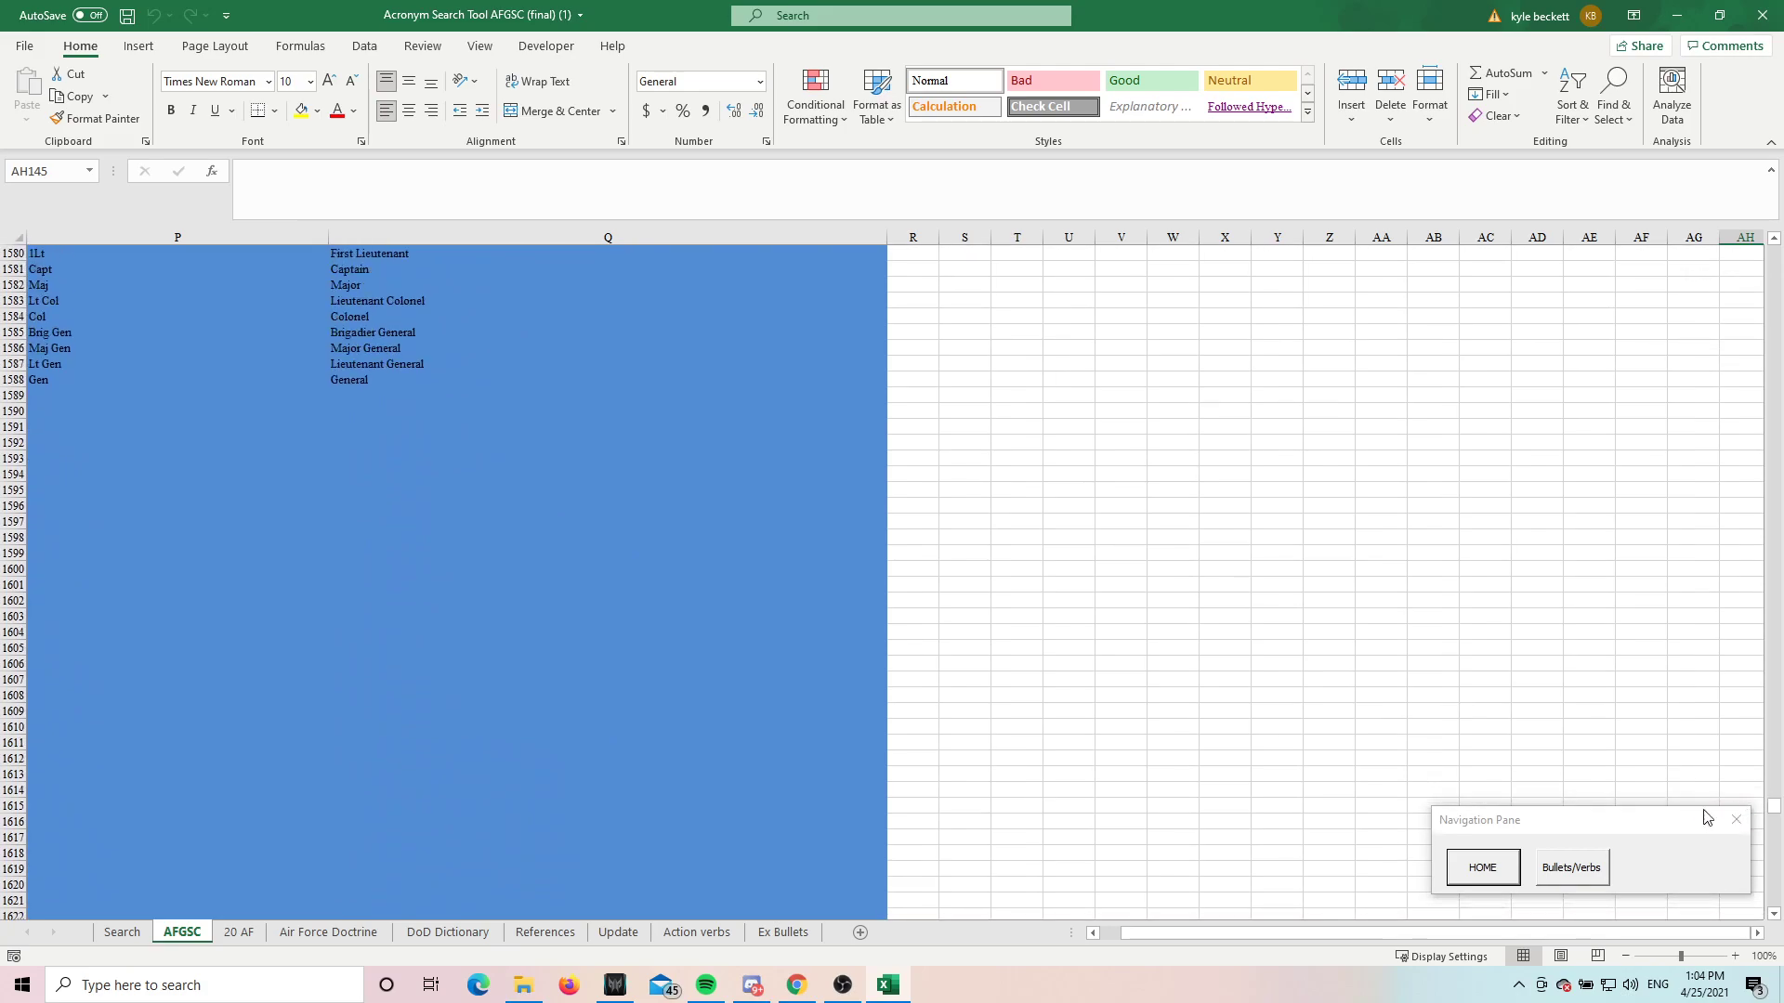
Step: Browse the DoD Dictionary sheet down to its last acronyms and return to the Search sheet's home position
left_click(438, 936)
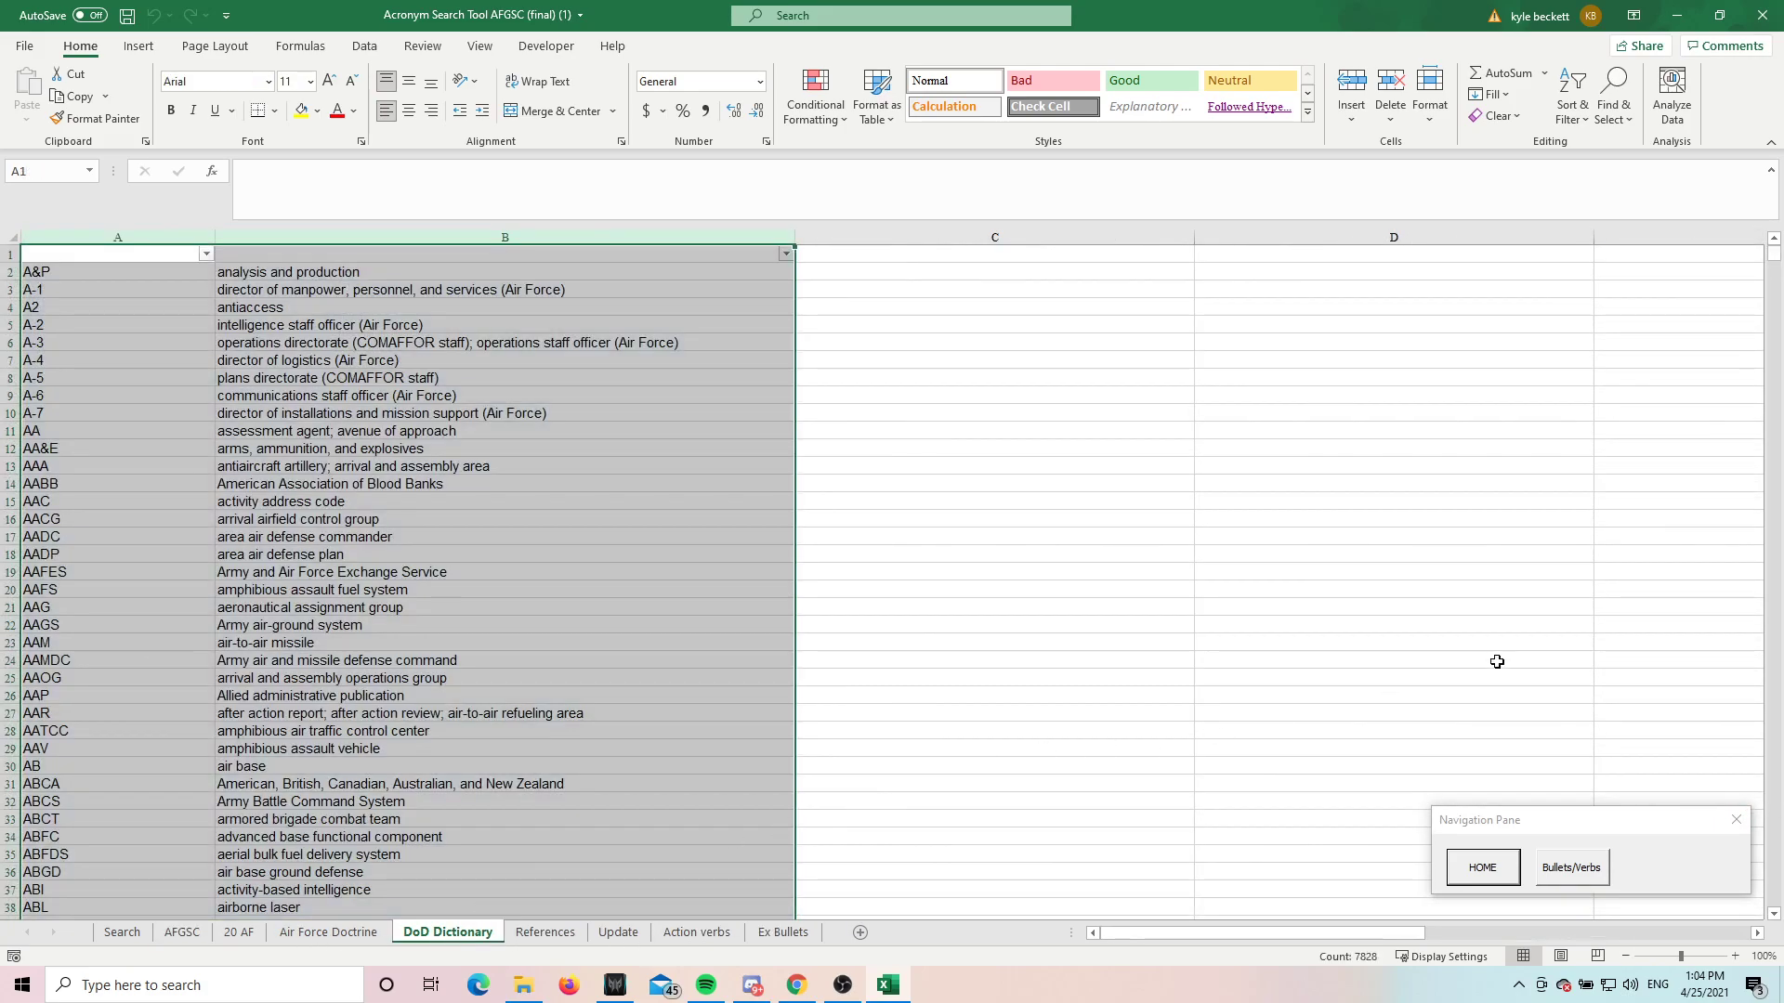
left_click_drag(1776, 272, 1770, 915)
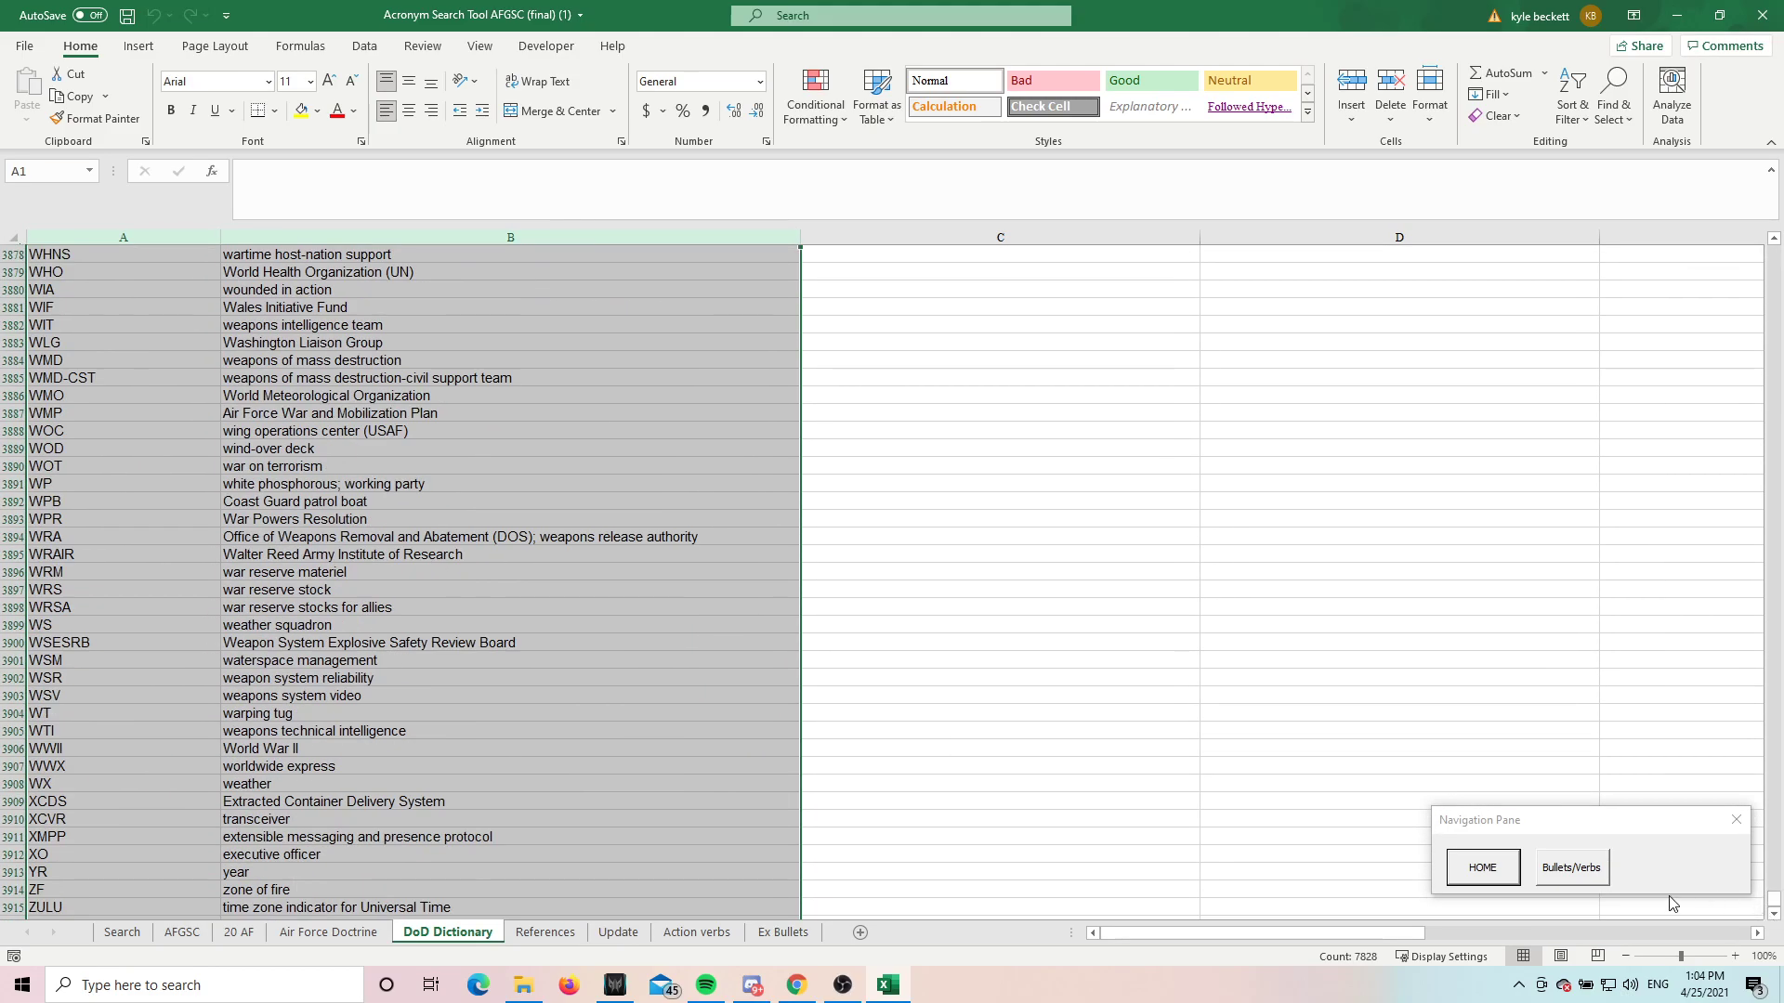
left_click(1497, 873)
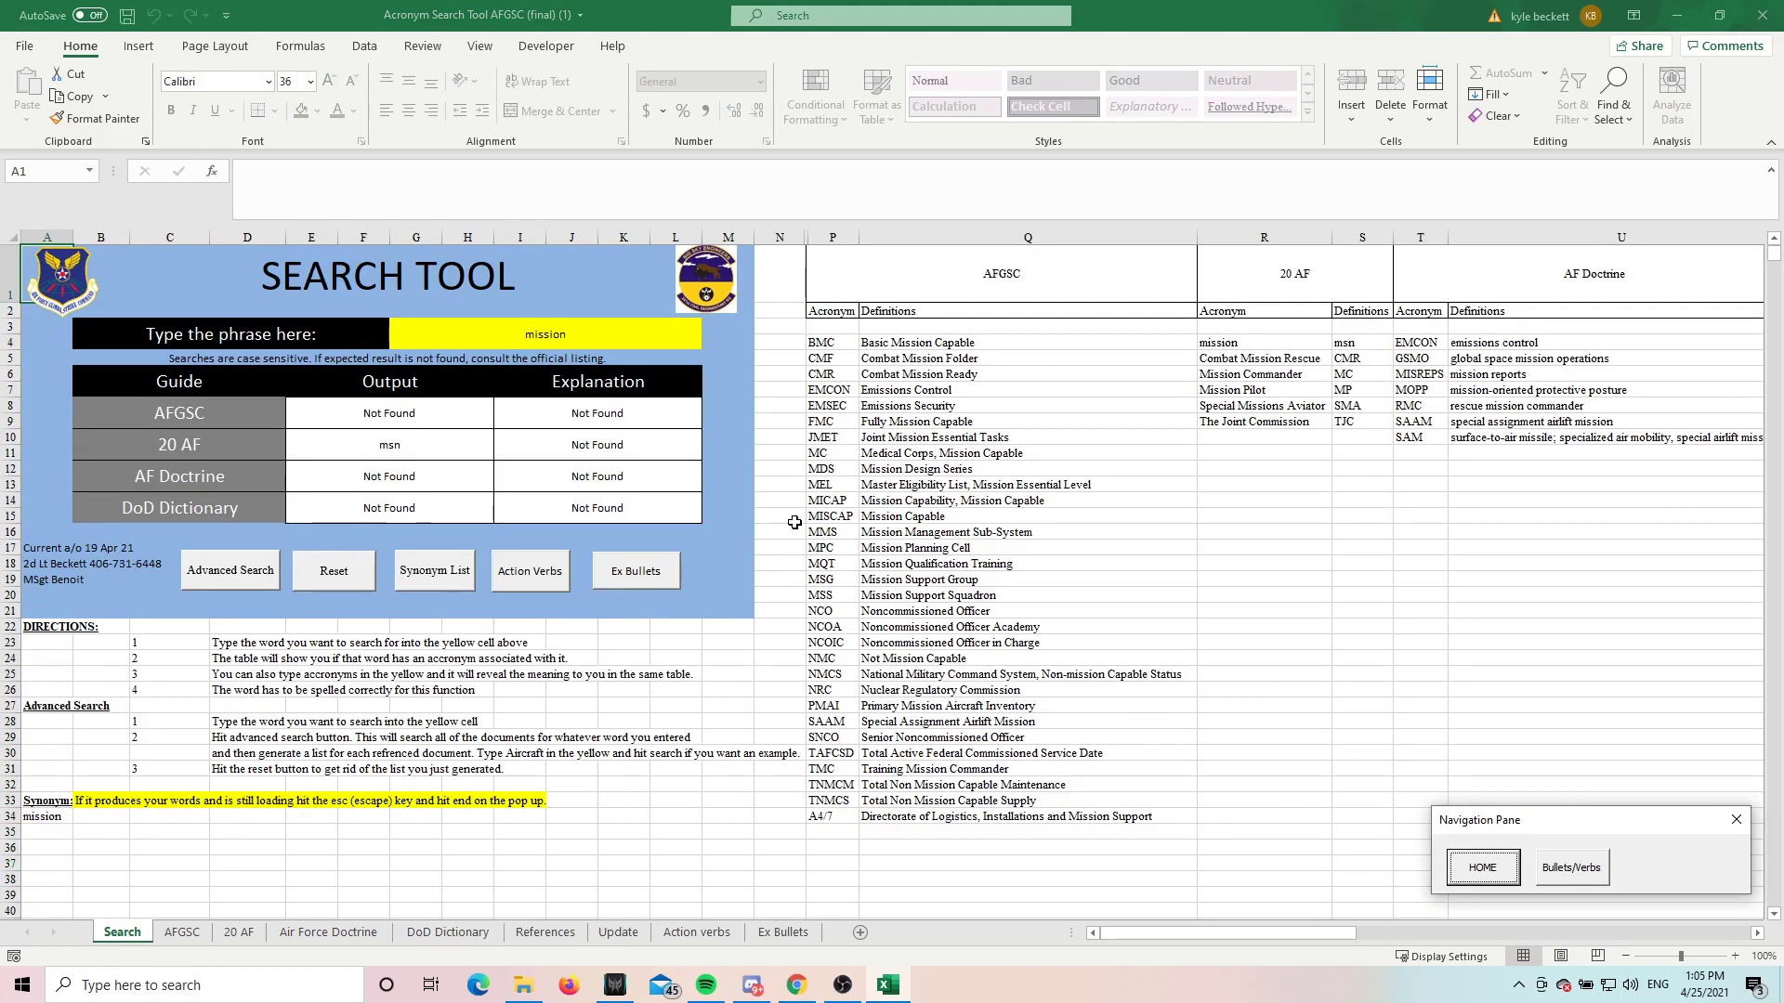
Step: Review the AFGSC definitions in Q4:Q34 of the Advanced Search list and select the yellow phrase cell
left_click_drag(990, 338, 967, 817)
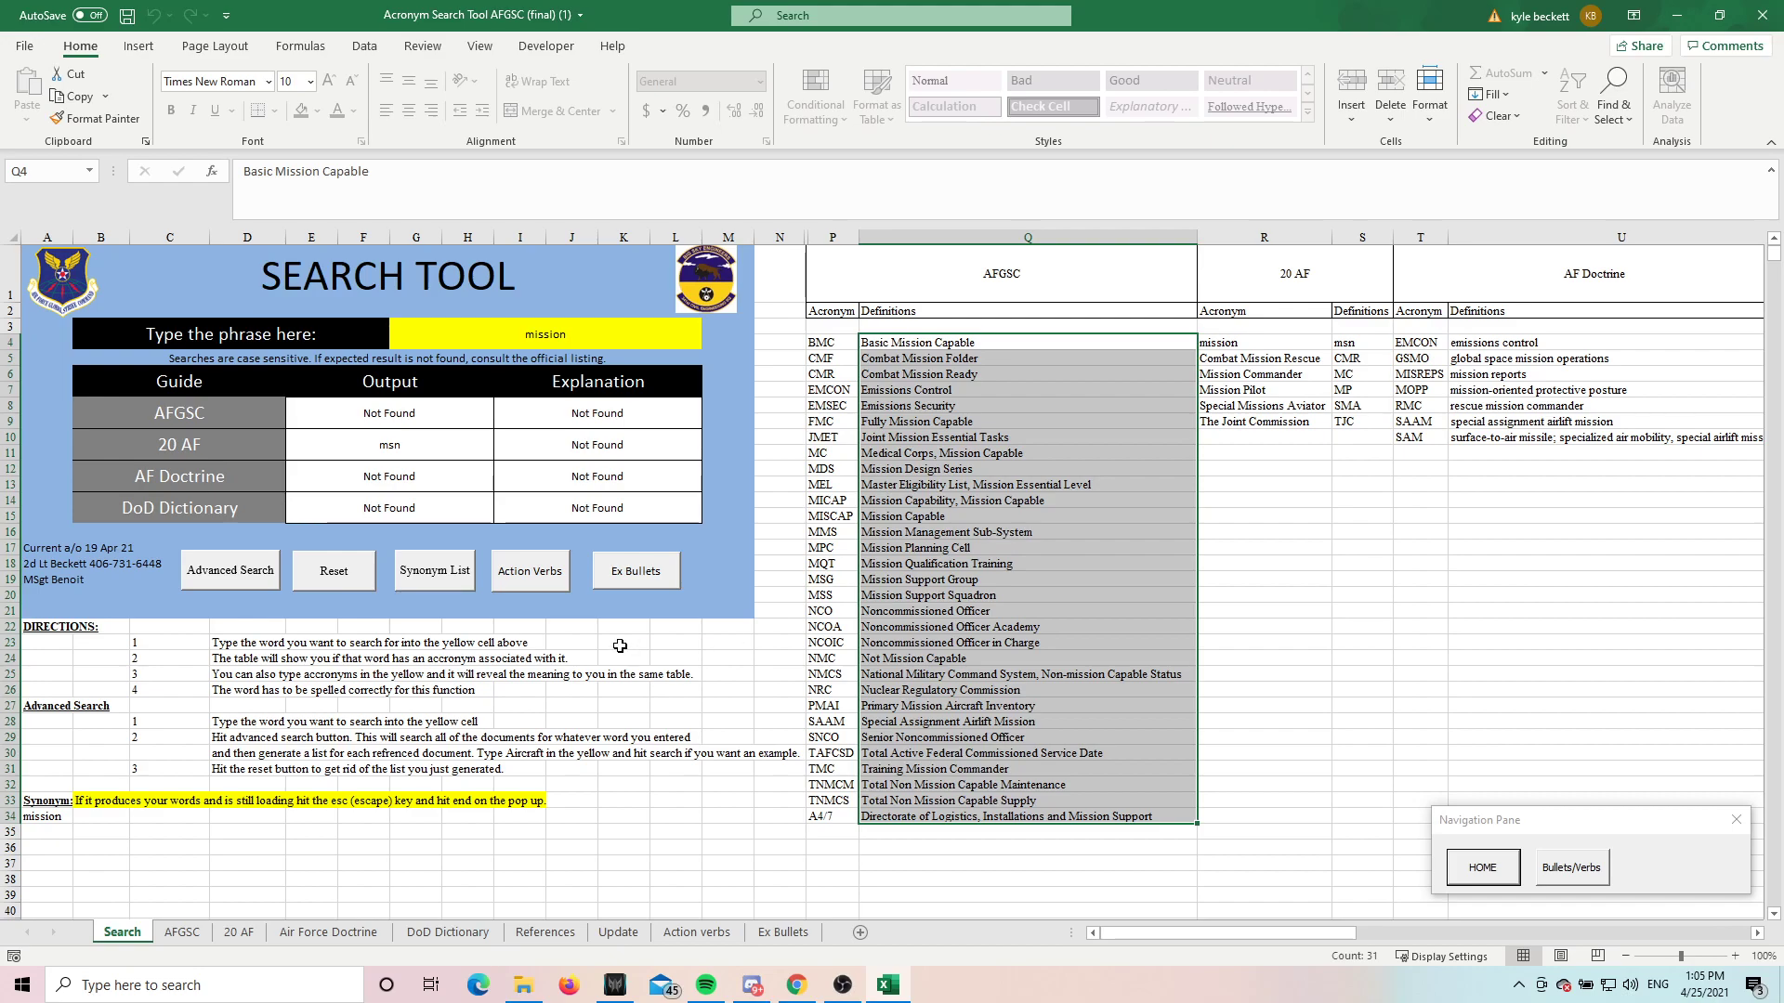
left_click(1017, 576)
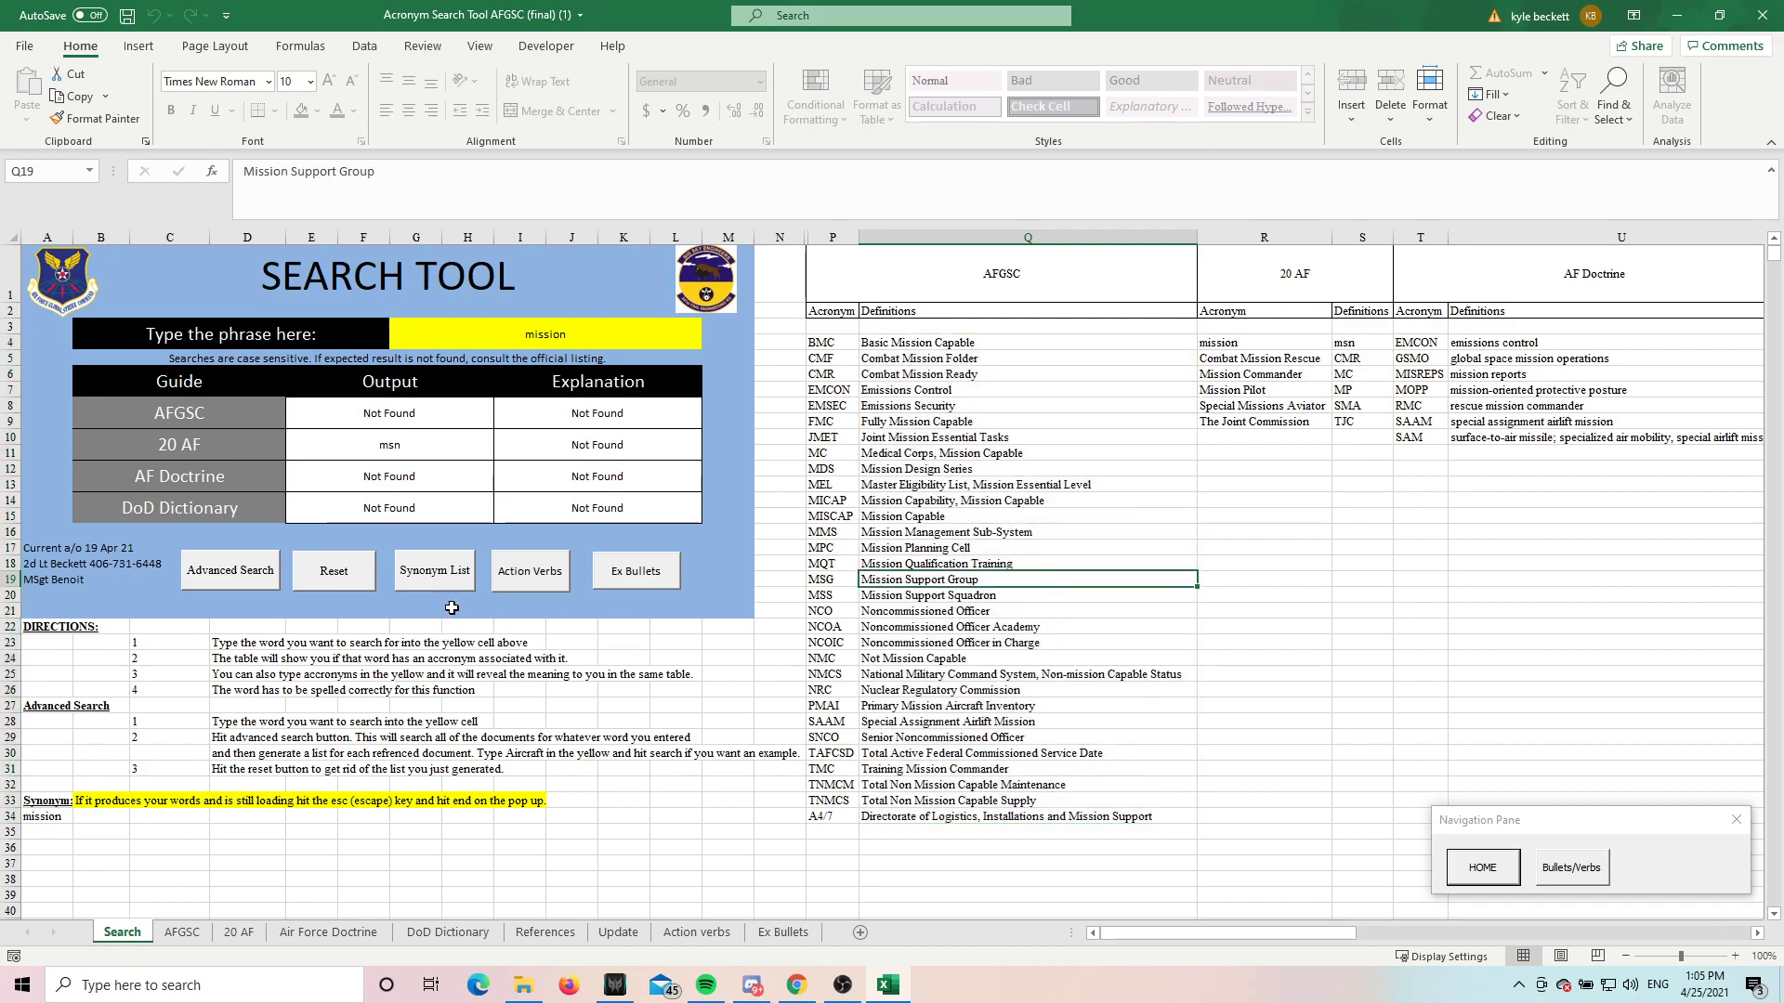
left_click(537, 337)
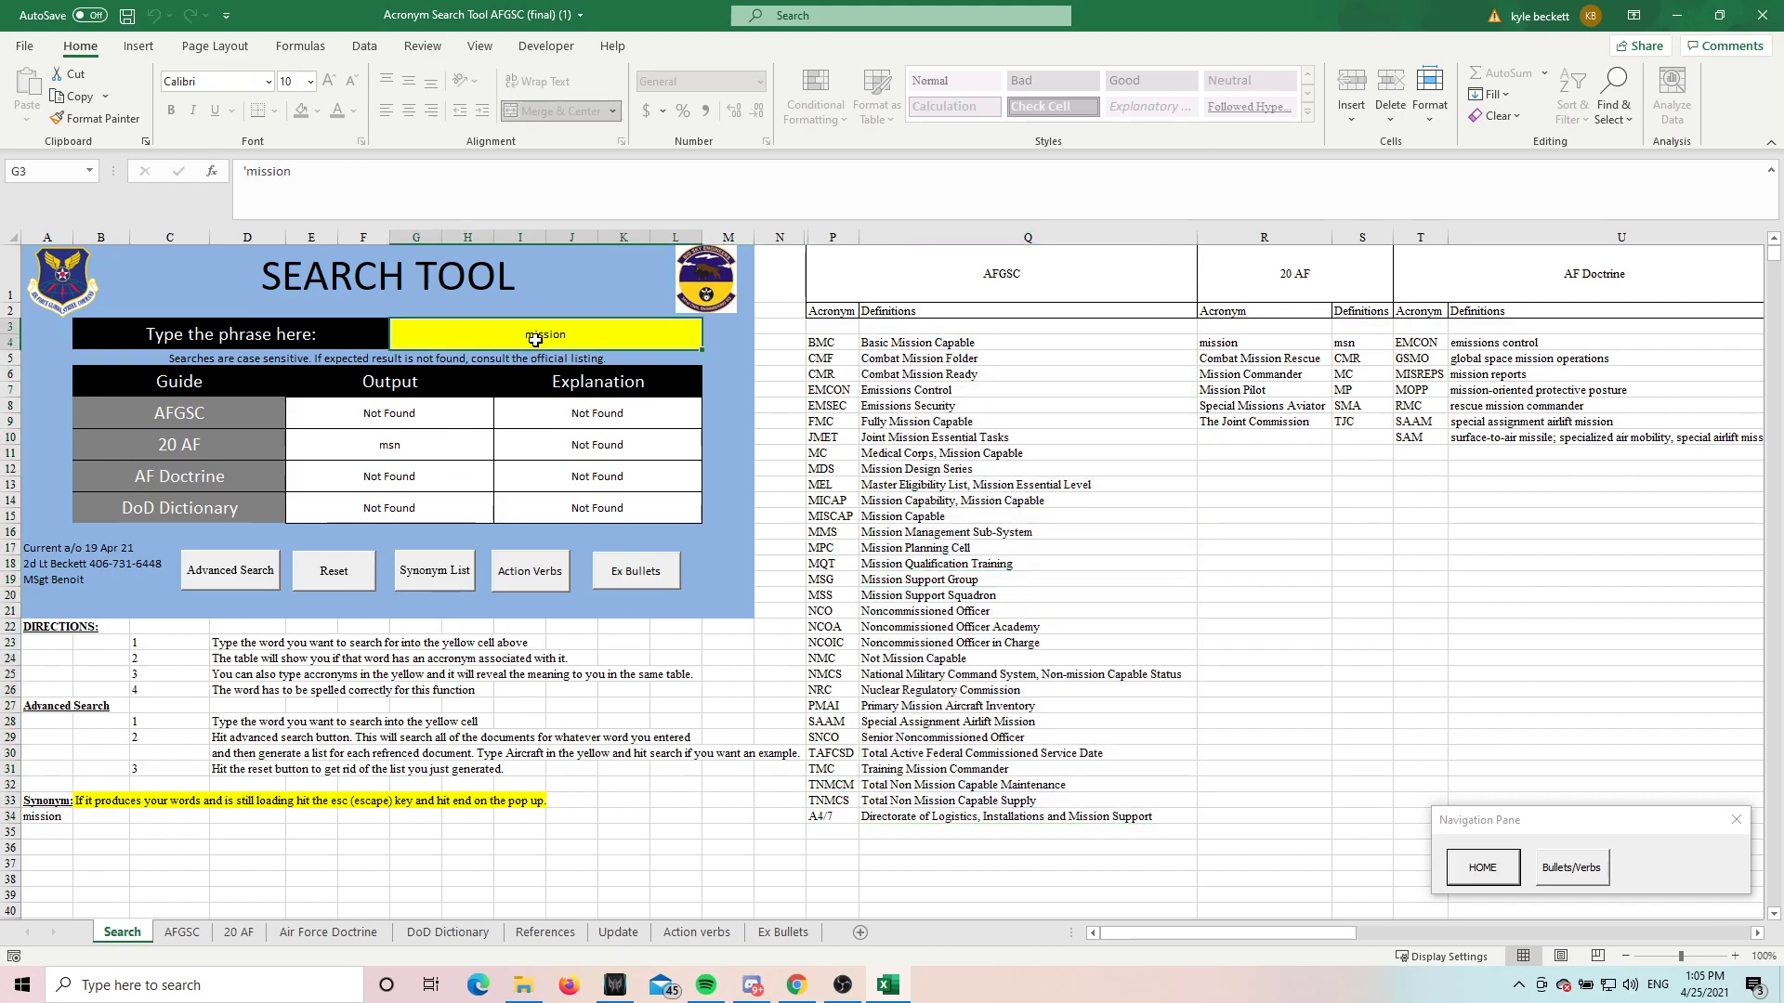
Step: Generate the synonym list for "mission" and fill cells A35:A50 below it with the word "agree"
left_click(429, 573)
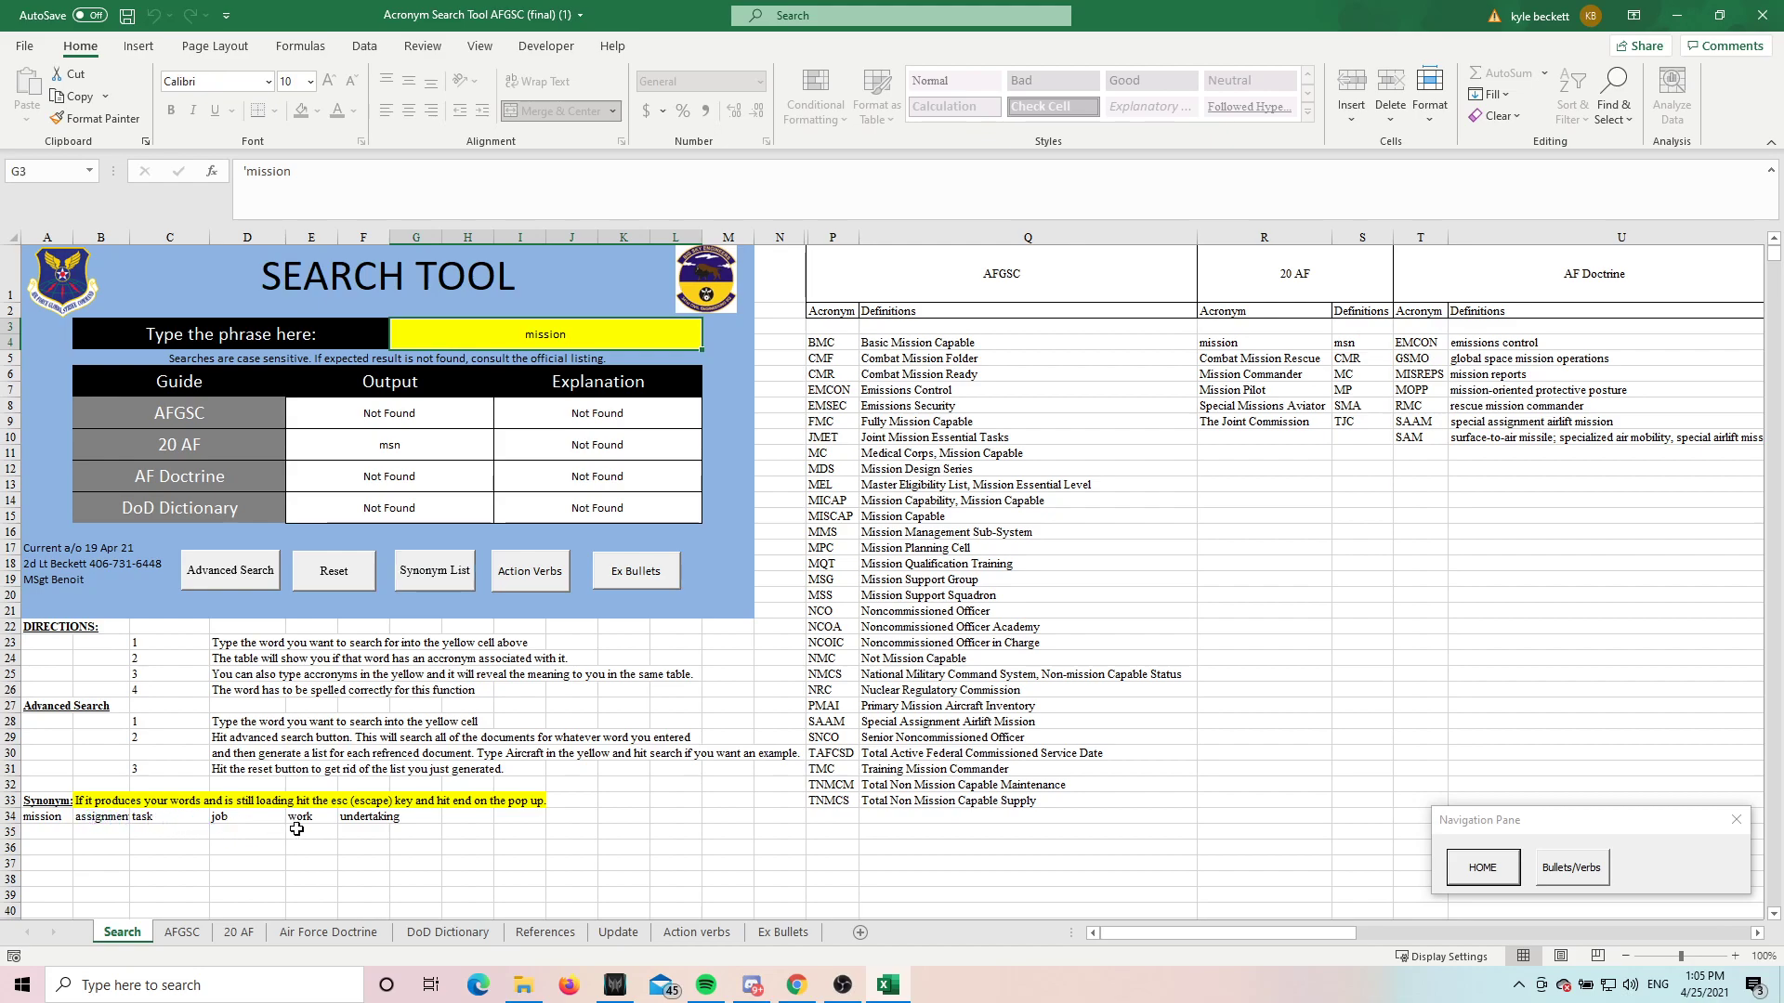
left_click(32, 833)
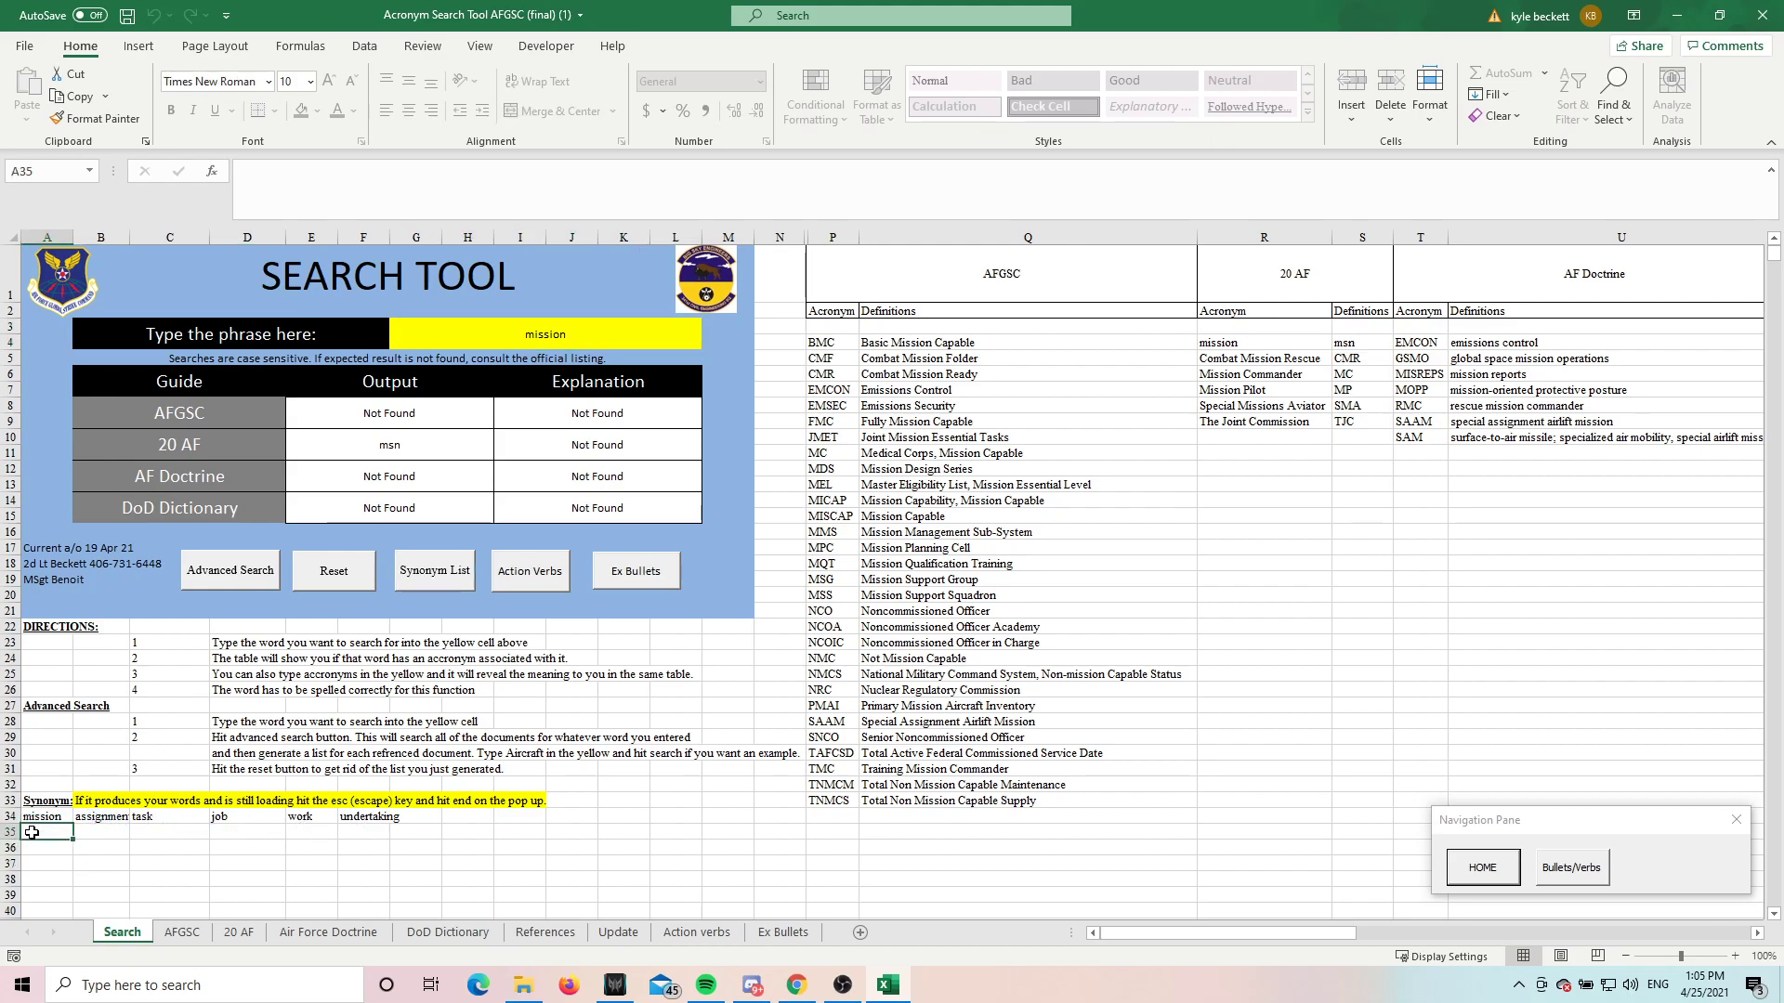
type("agree")
key("Return")
left_click(31, 833)
left_click_drag(74, 841, 140, 887)
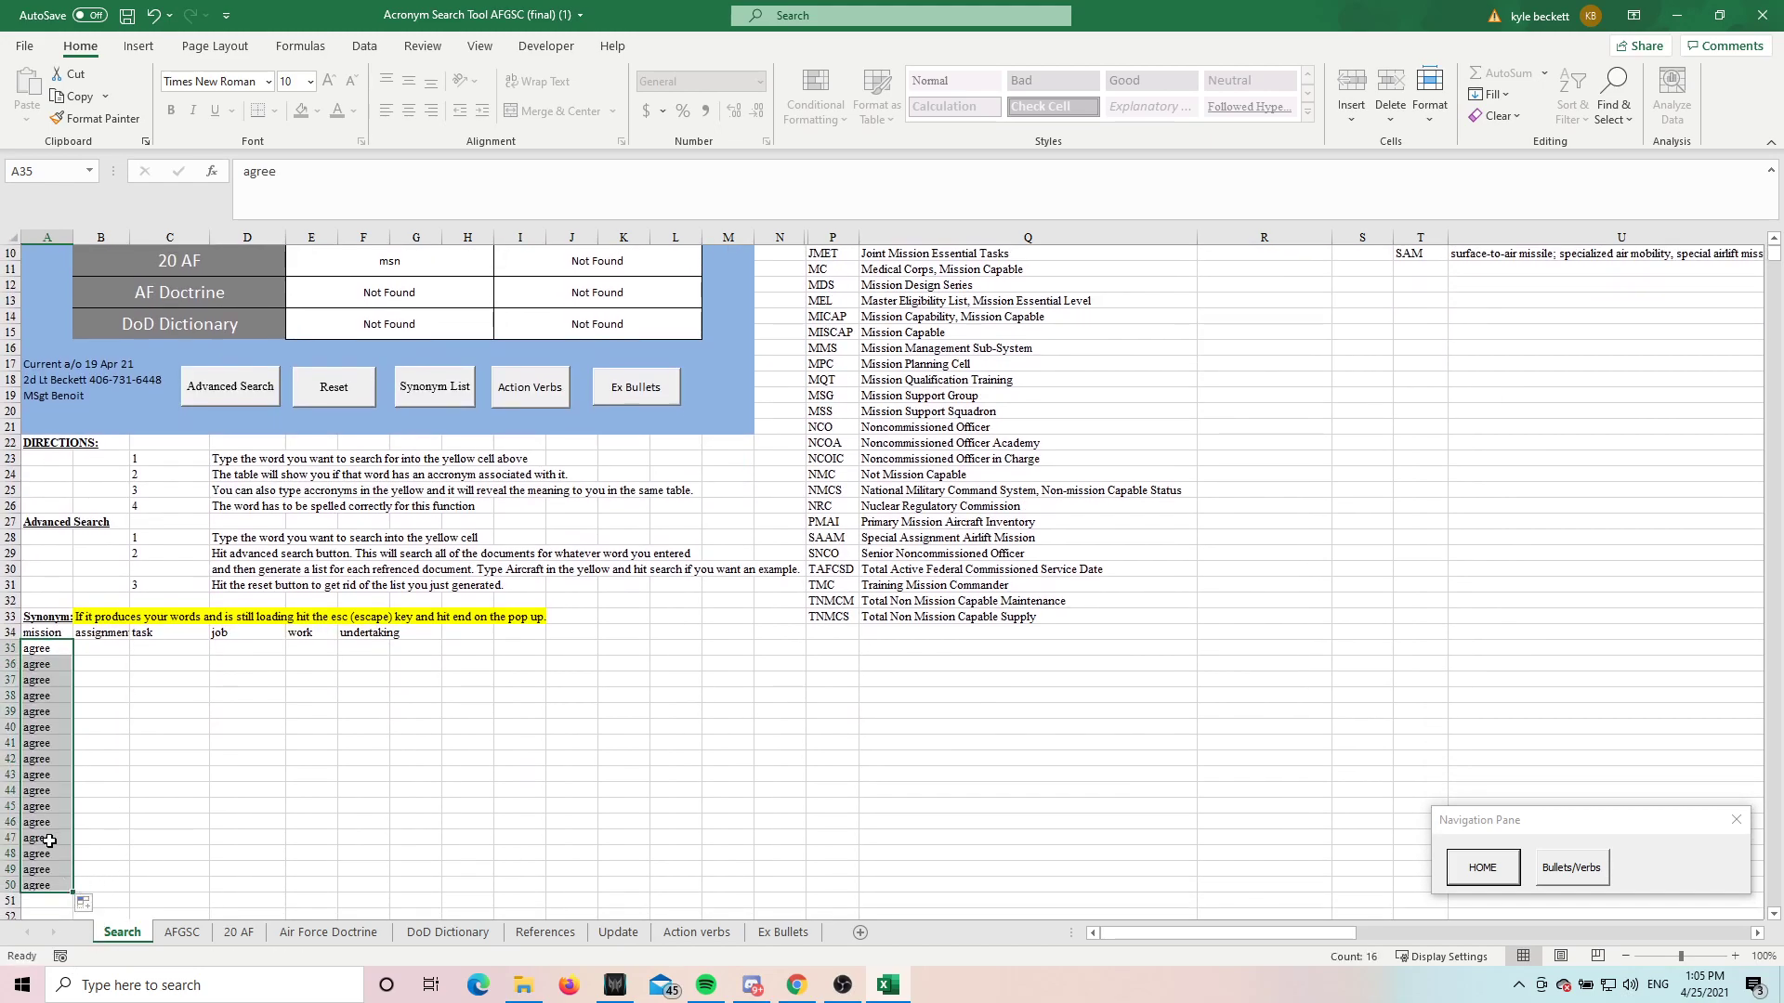
left_click(38, 806)
scroll(149, 805, "up", 3)
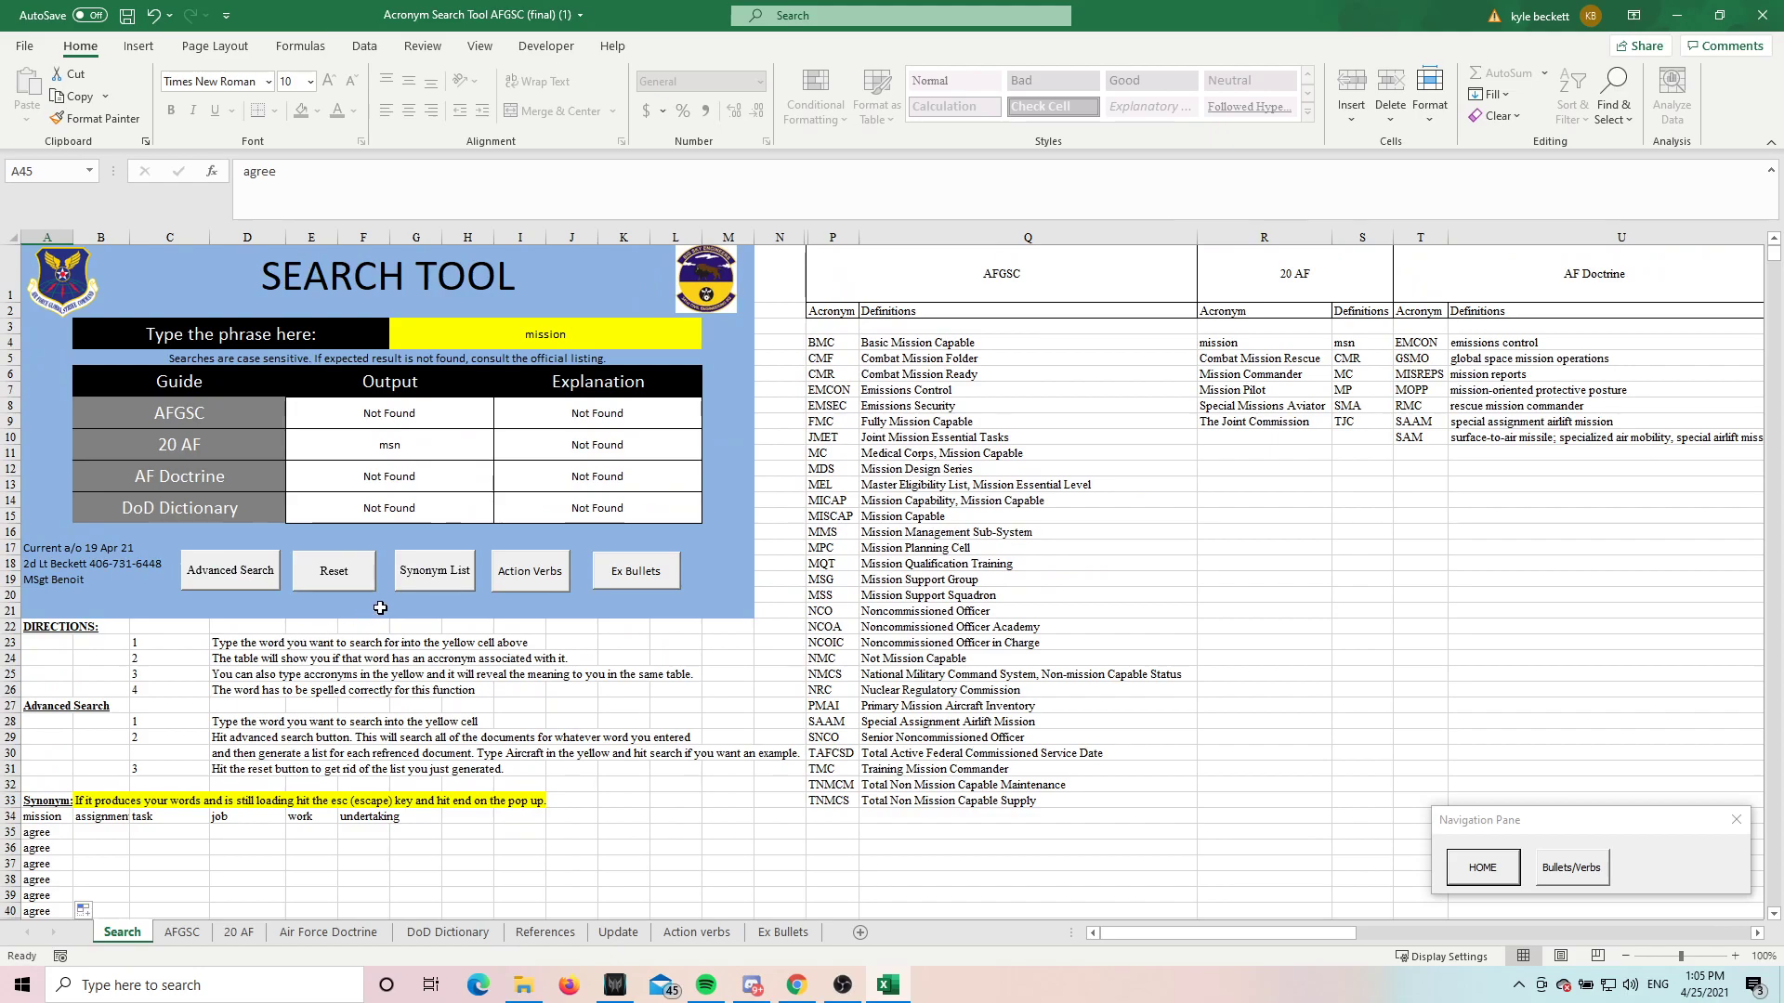
Step: Generate the synonyms for the "agree" entries in A35:A50 and review the resulting rows
left_click(437, 576)
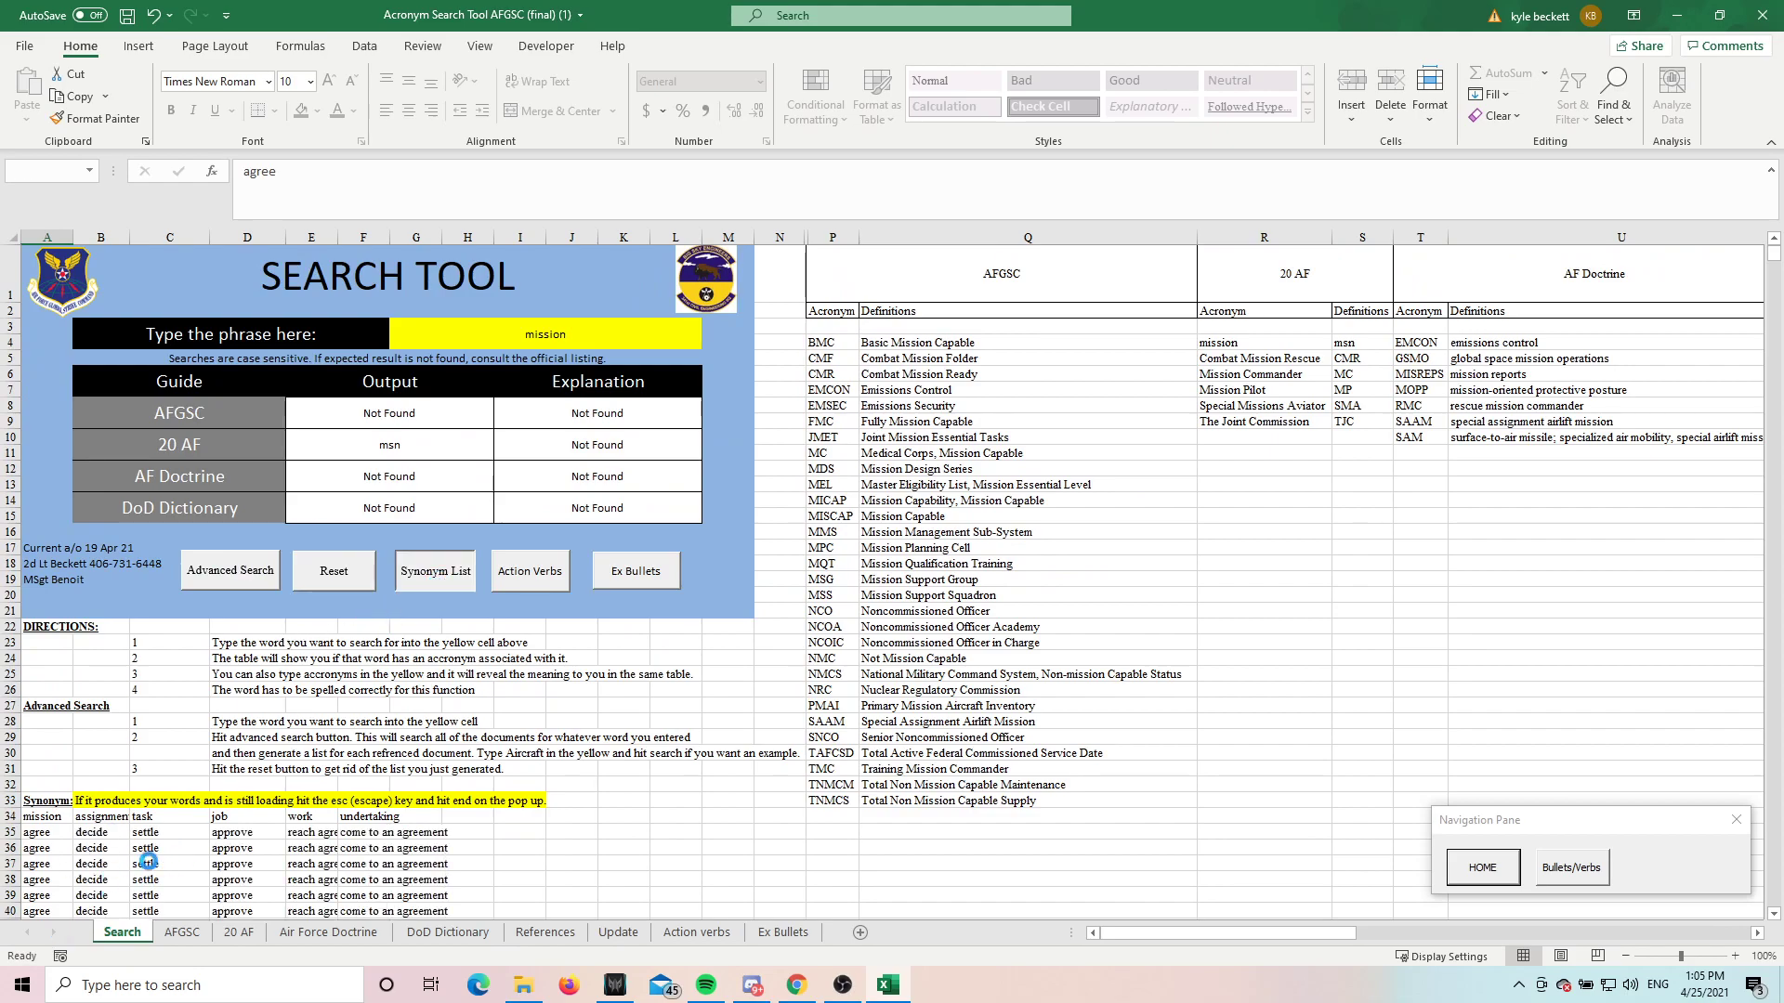
scroll(131, 836, "down", 6)
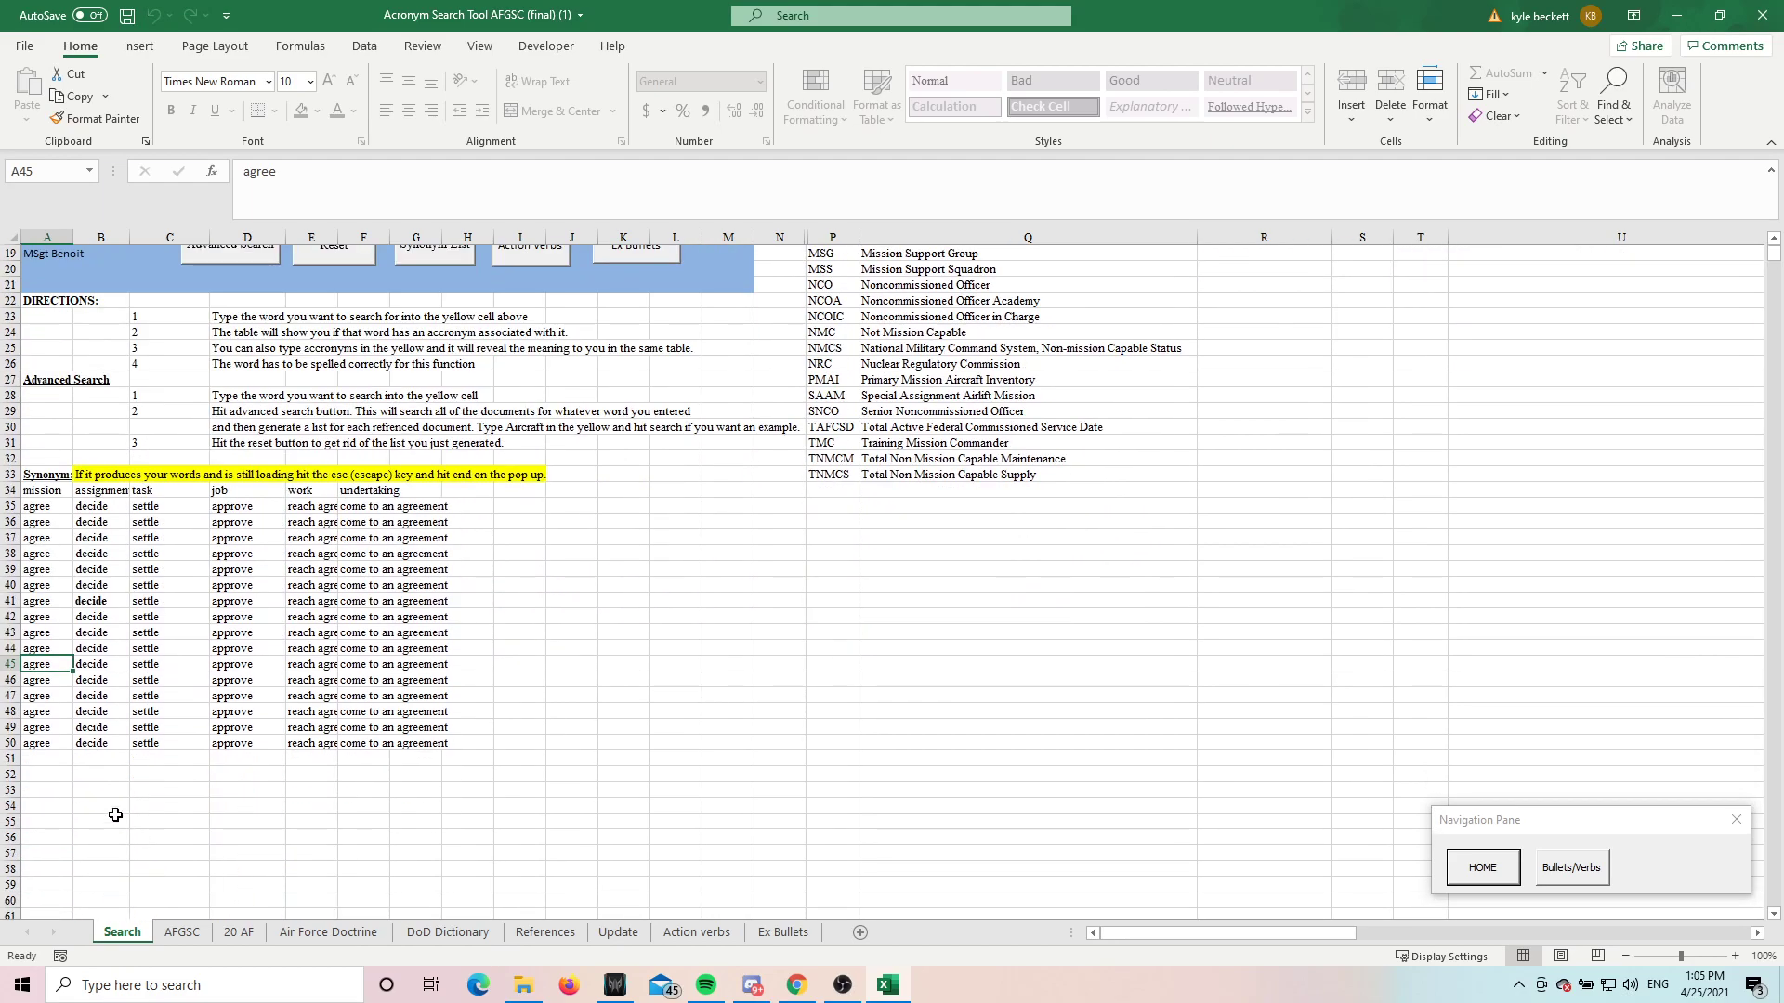
scroll(41, 740, "up", 3)
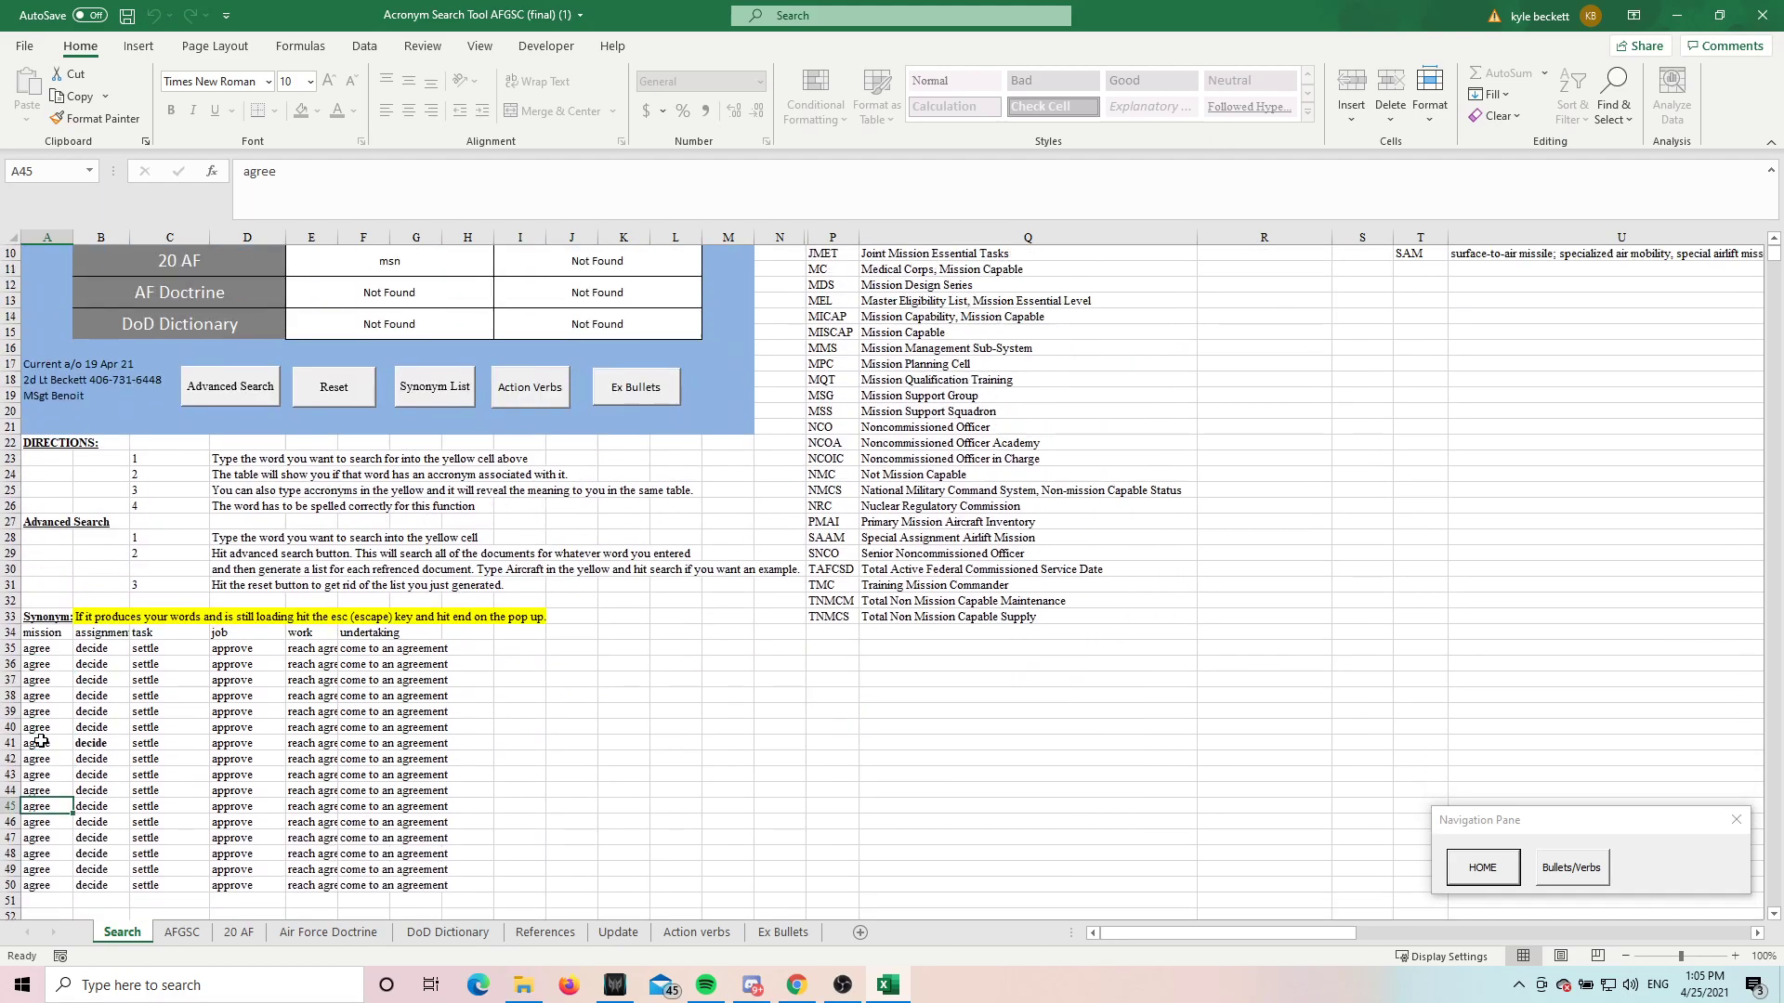
scroll(416, 745, "up", 3)
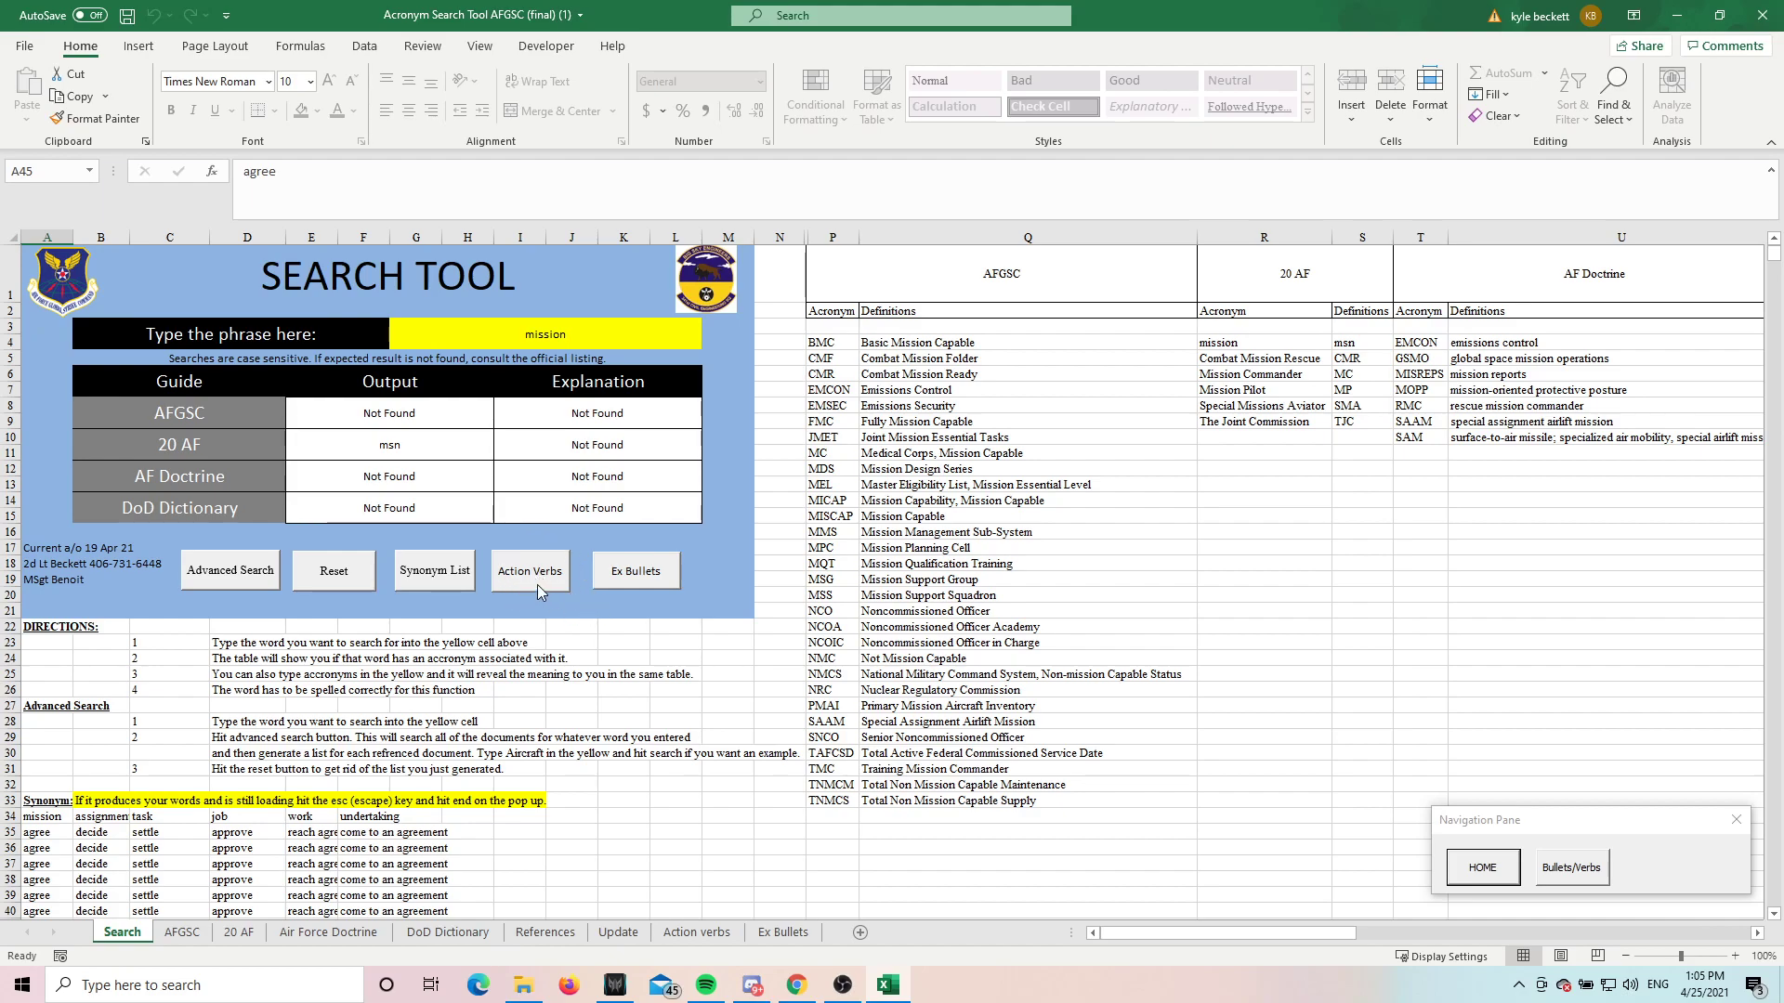
left_click_drag(1265, 325, 1225, 552)
left_click(1241, 629)
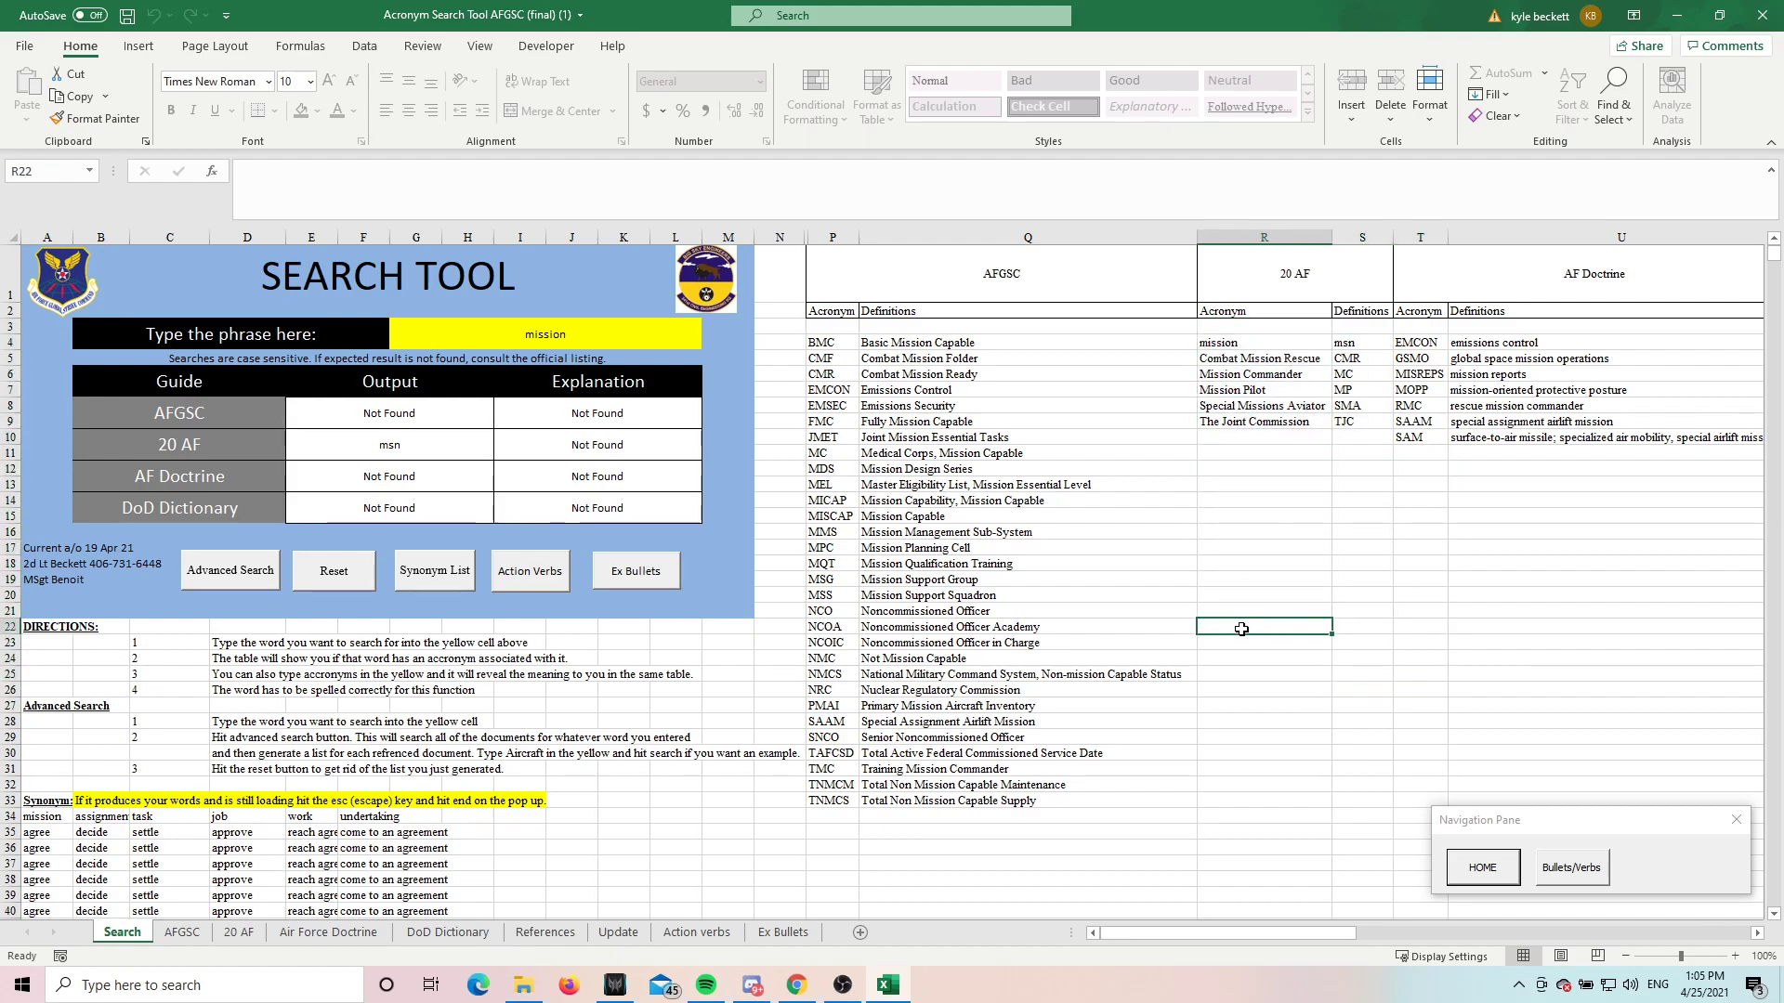
Step: Start the Action Verbs lookup, go through the leading-verb options in the Category form and submit it
left_click(521, 581)
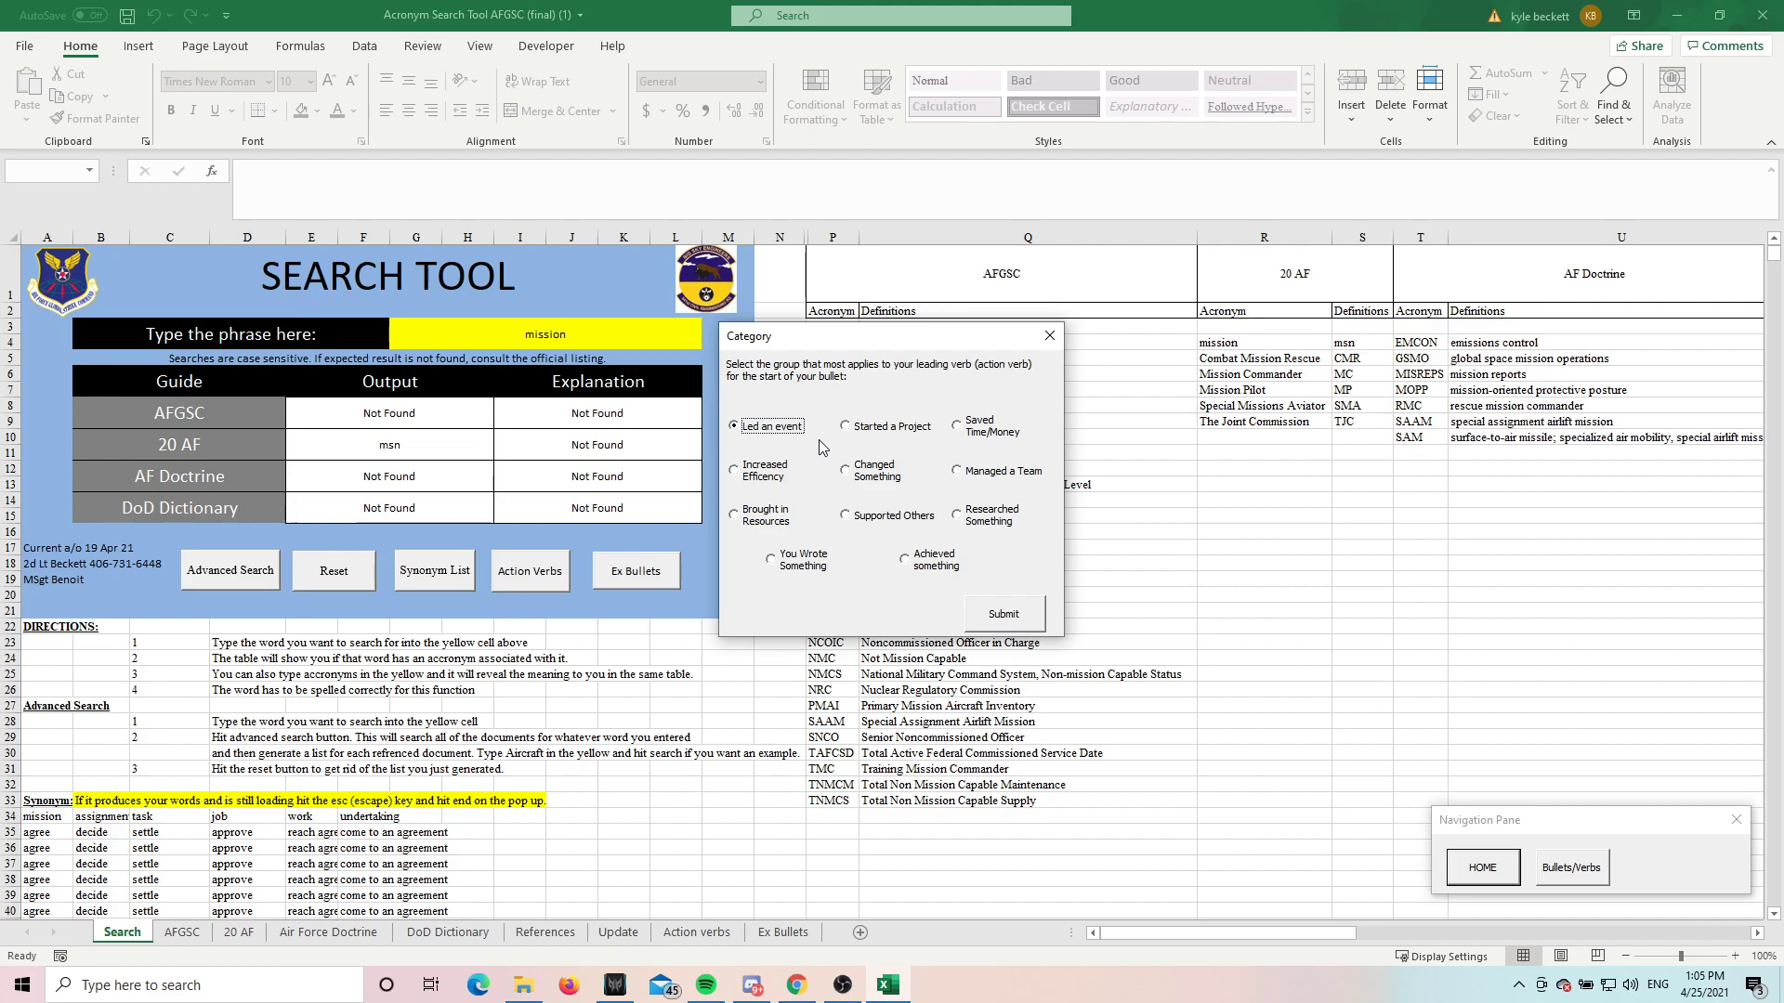
left_click(845, 474)
left_click(846, 517)
left_click(769, 568)
left_click(929, 431)
left_click(960, 426)
left_click(957, 472)
left_click(730, 473)
left_click(736, 515)
left_click(972, 532)
left_click(913, 567)
left_click(1001, 614)
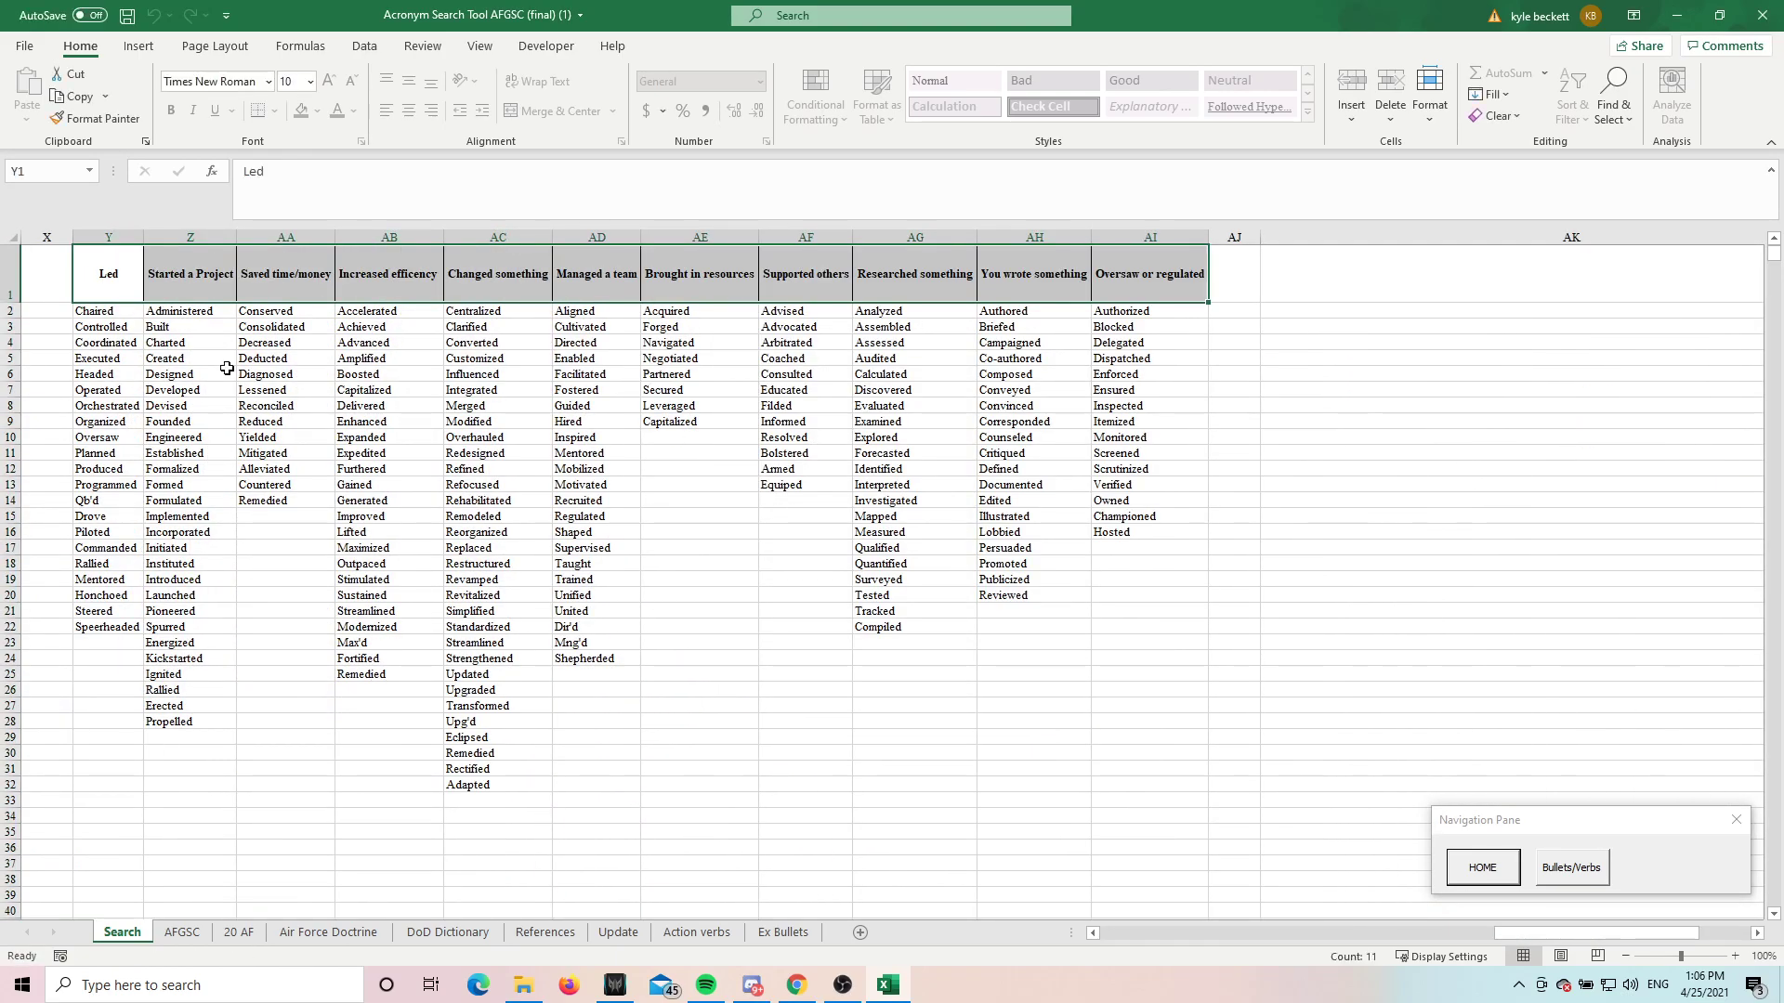
Step: Examine the action verbs listed under Led, Started a Project and Saved time/money
left_click_drag(124, 318, 104, 653)
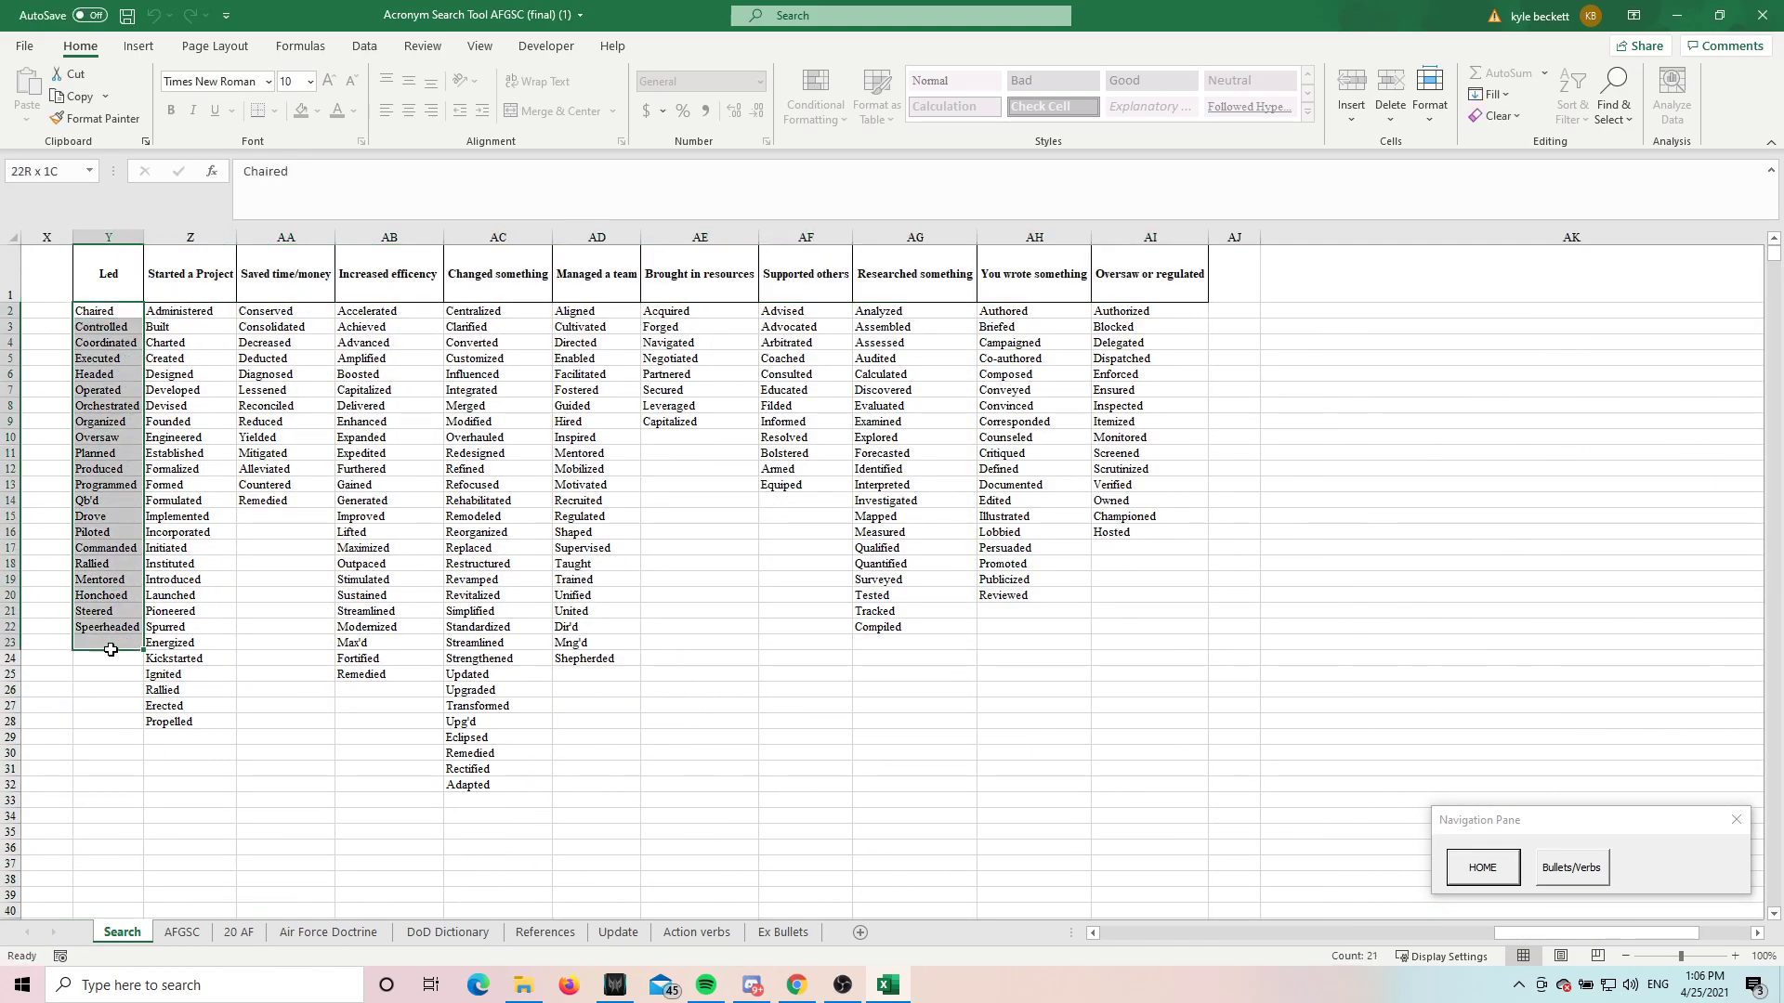
left_click(226, 574)
left_click_drag(188, 309, 174, 699)
left_click(332, 506)
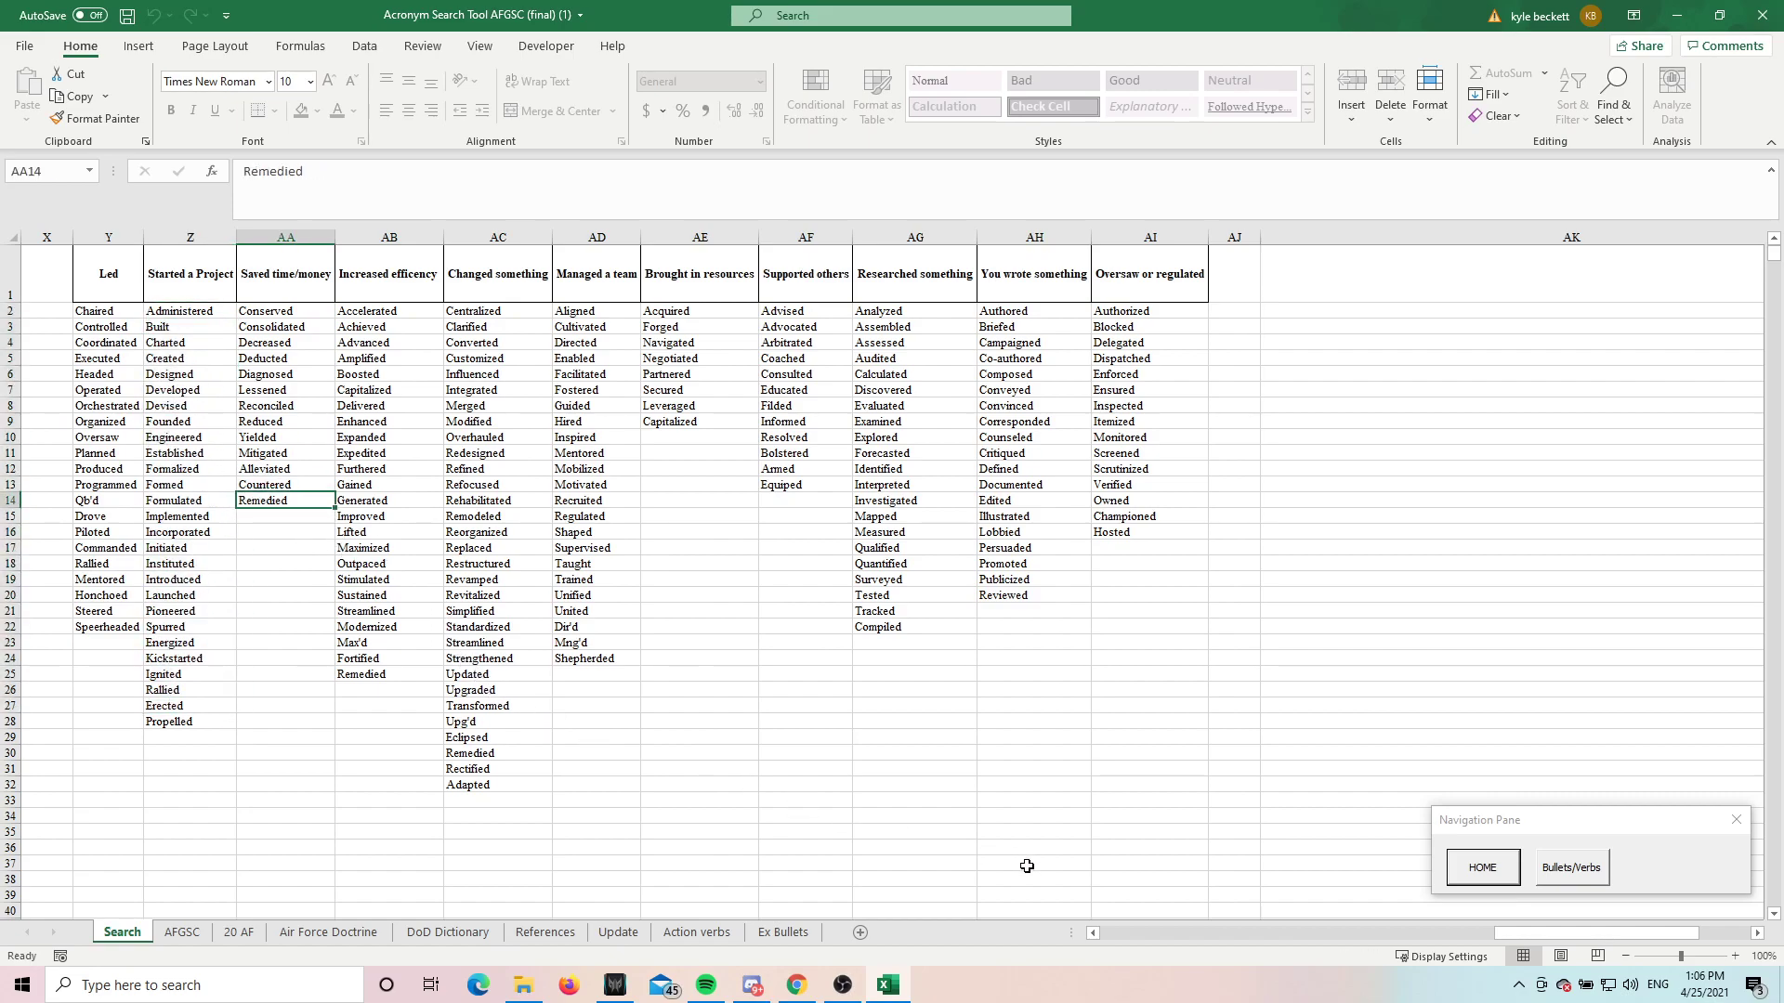
left_click(119, 678)
left_click(115, 654)
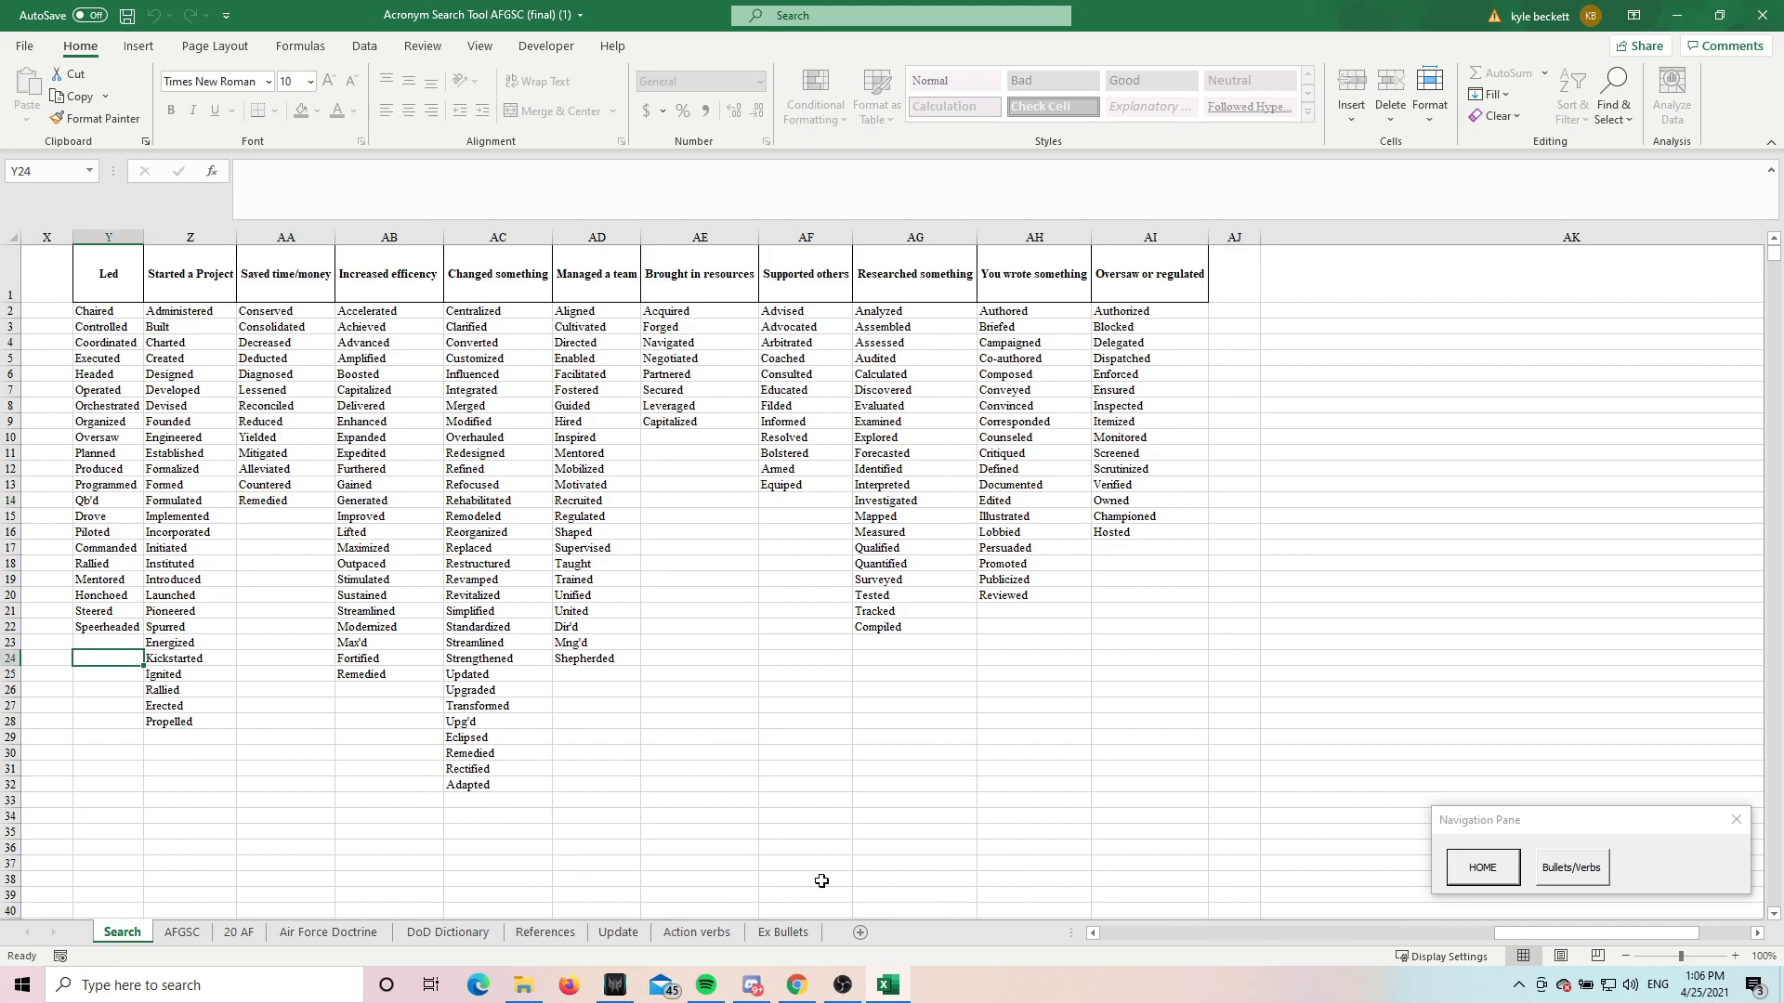
Step: Add the word "hello" in cell A25 of the Led column on the Action verbs sheet and return to the Search sheet
left_click(679, 933)
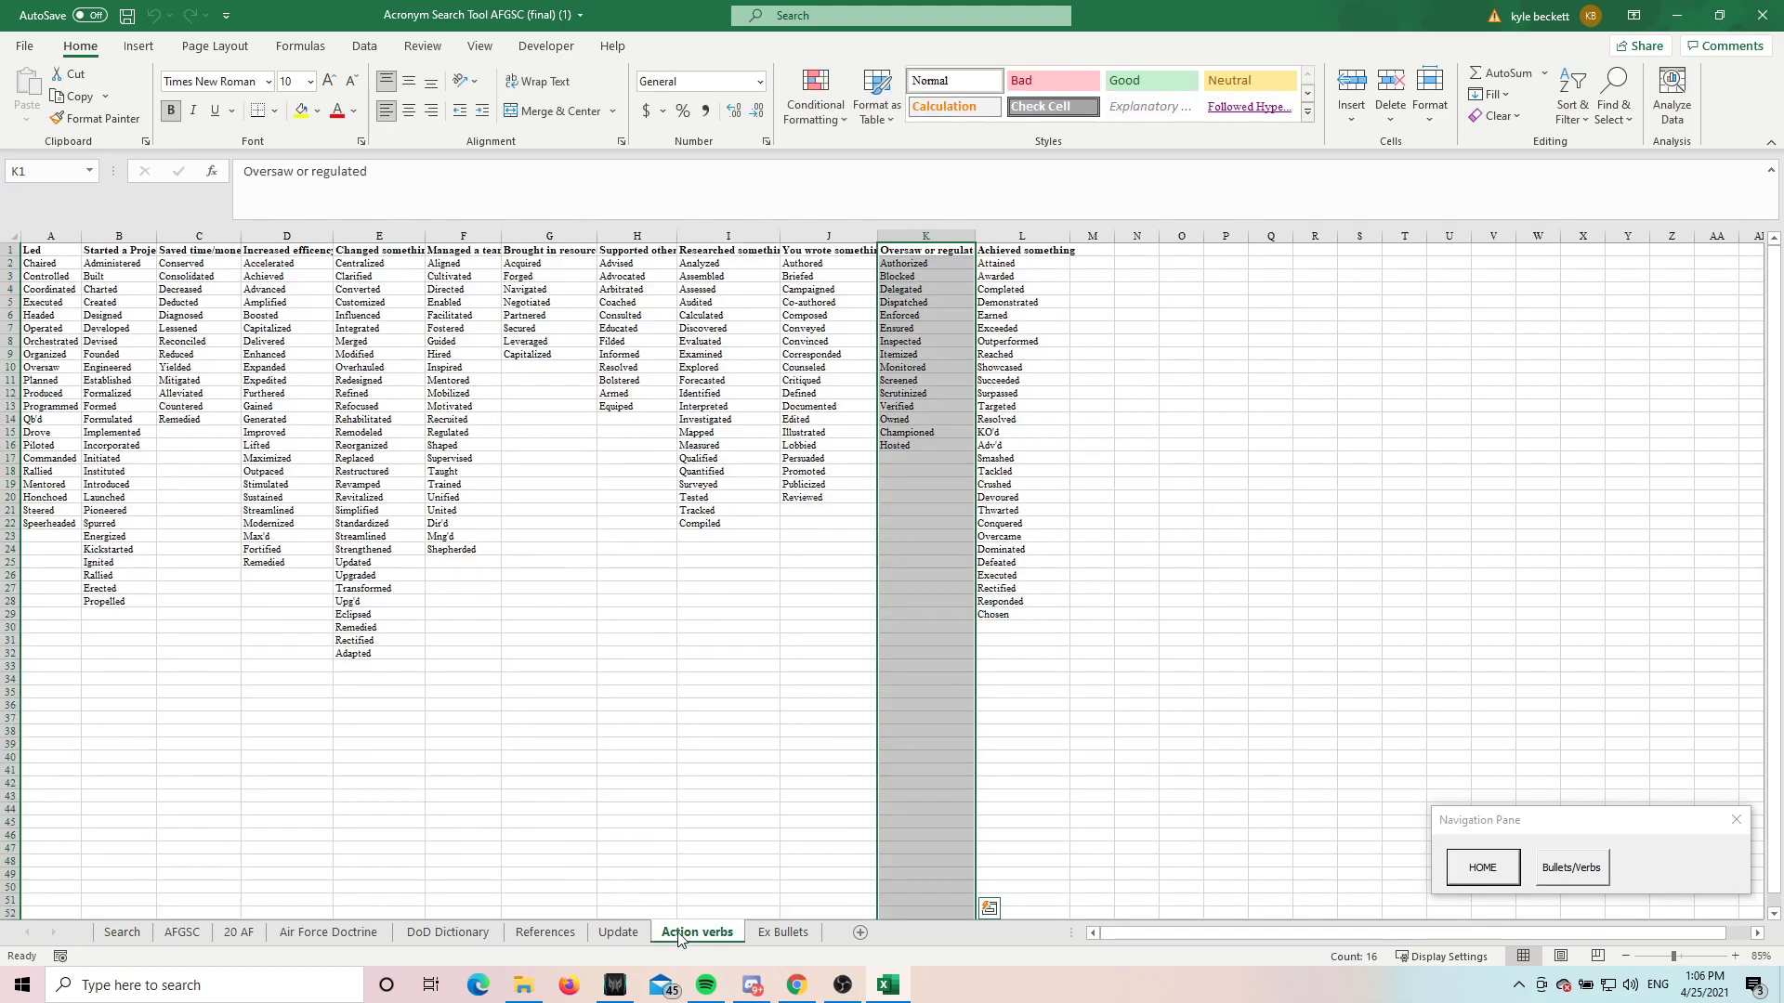
left_click(10, 562)
left_click(40, 560)
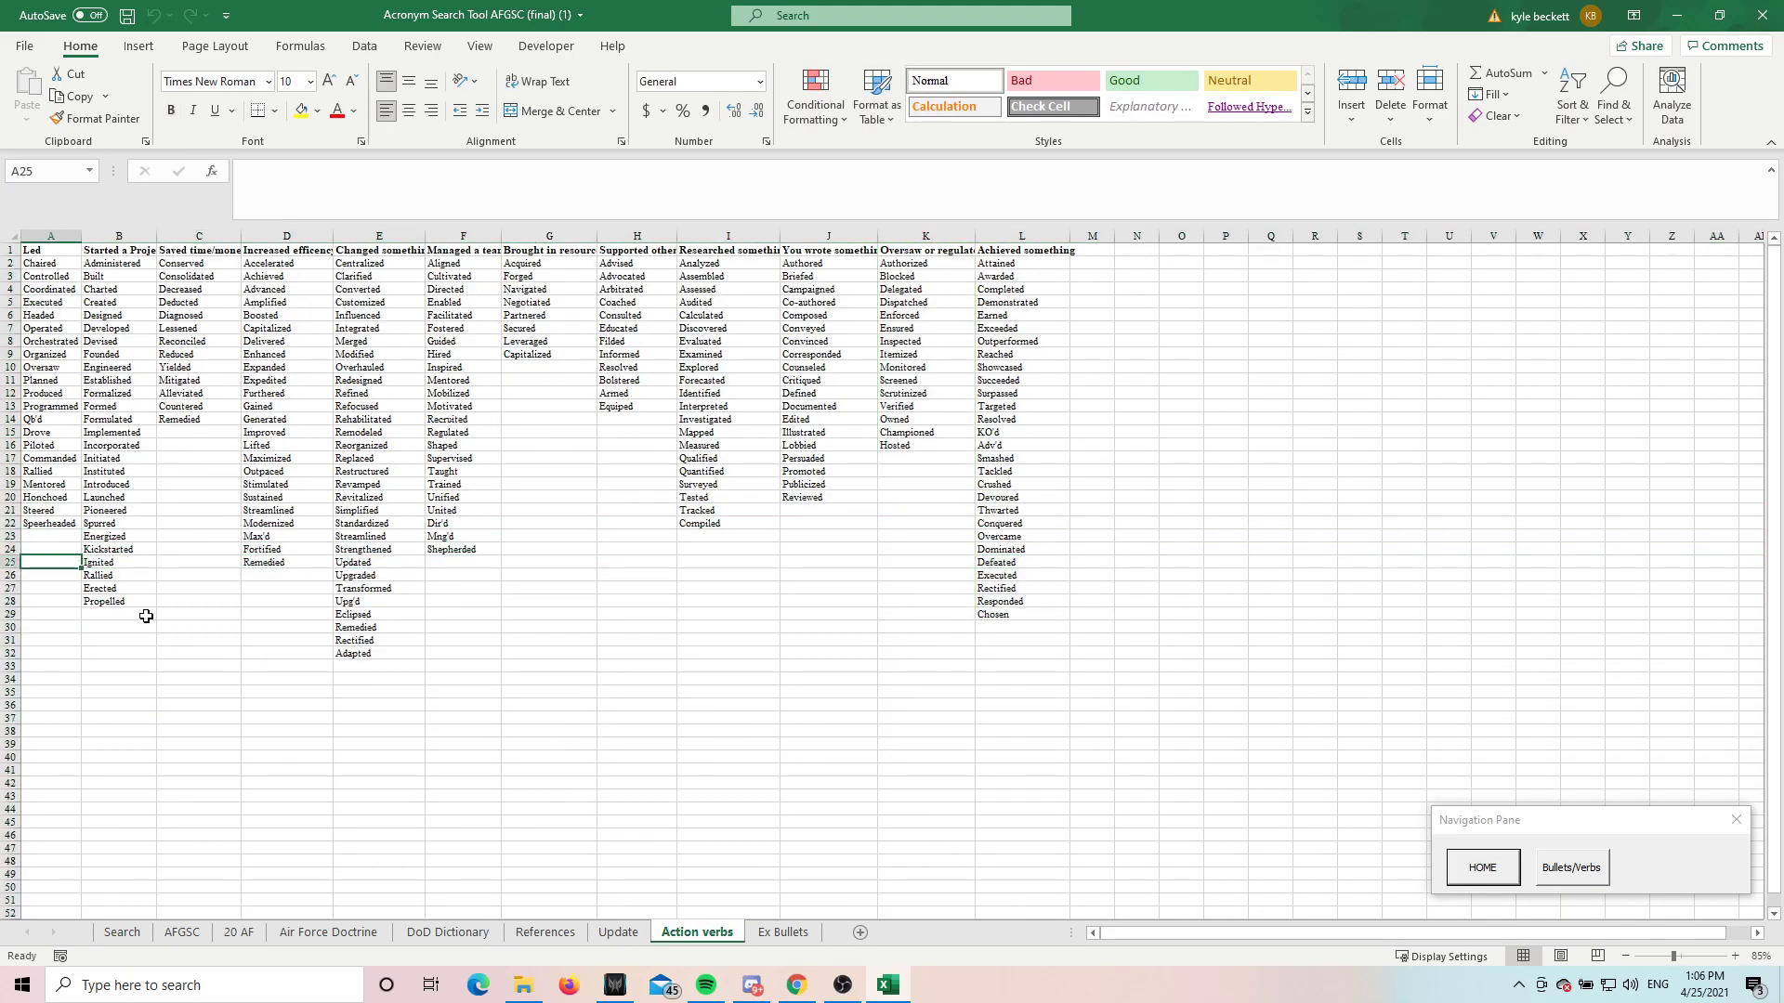
type("hello")
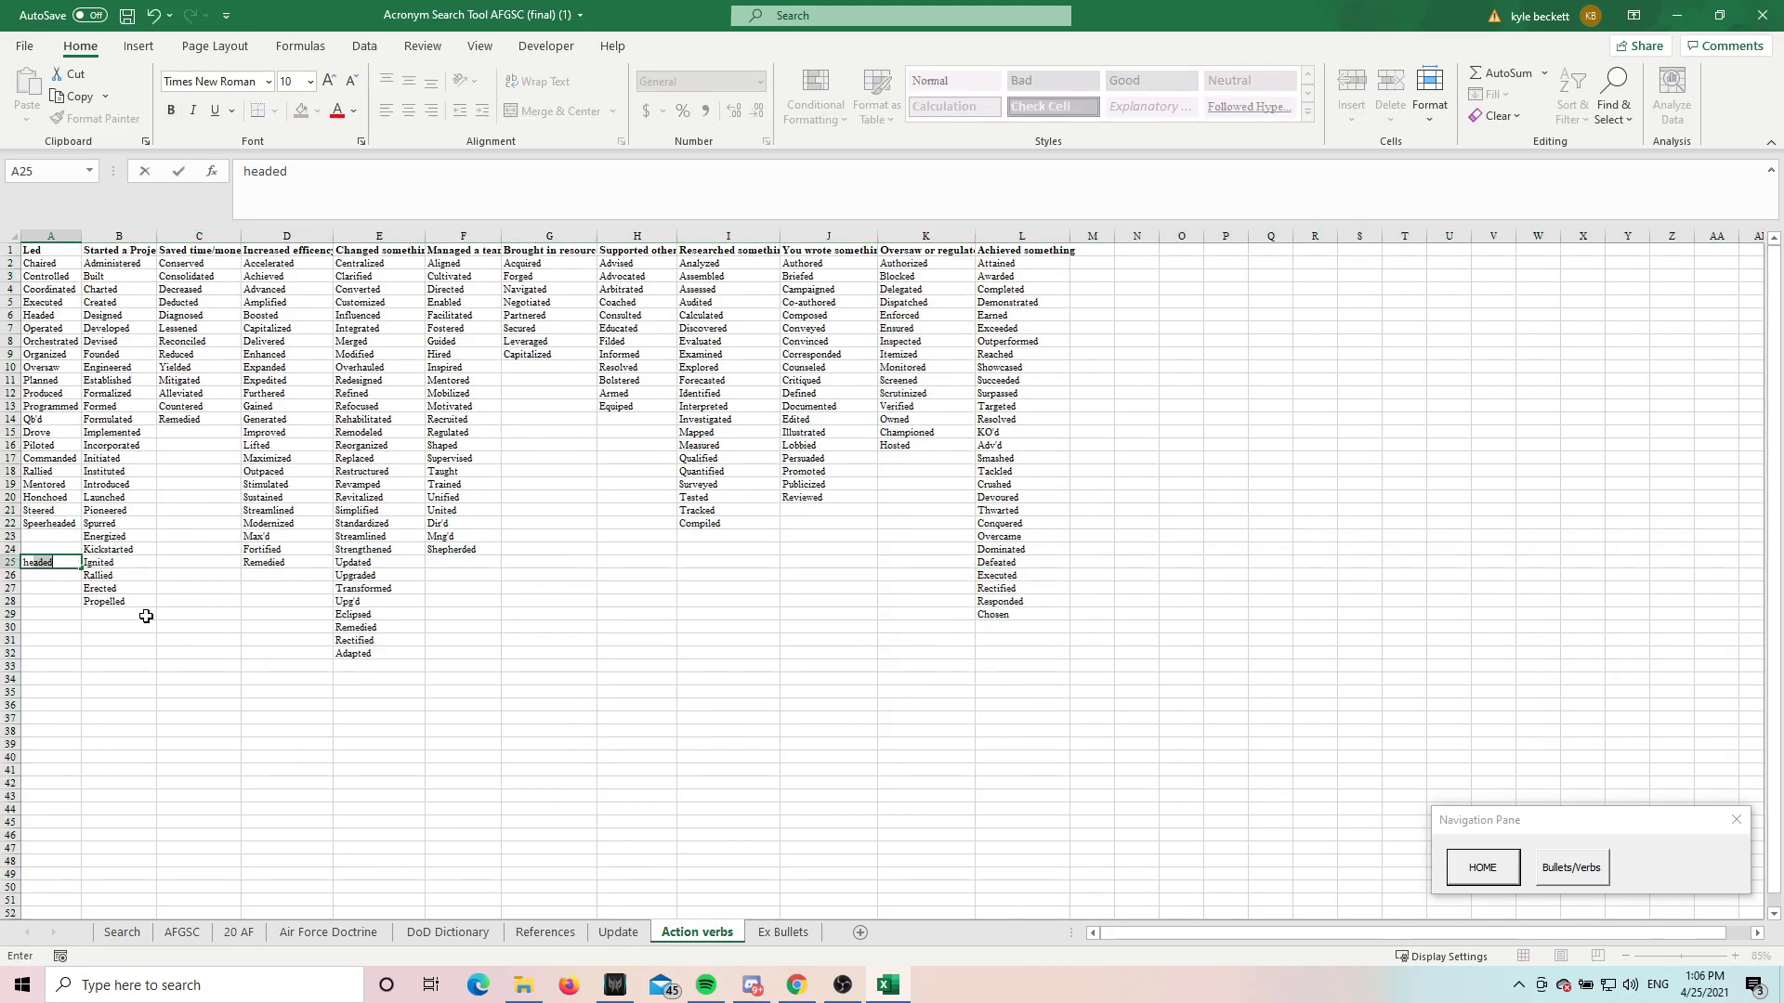
key("Return")
left_click(1483, 867)
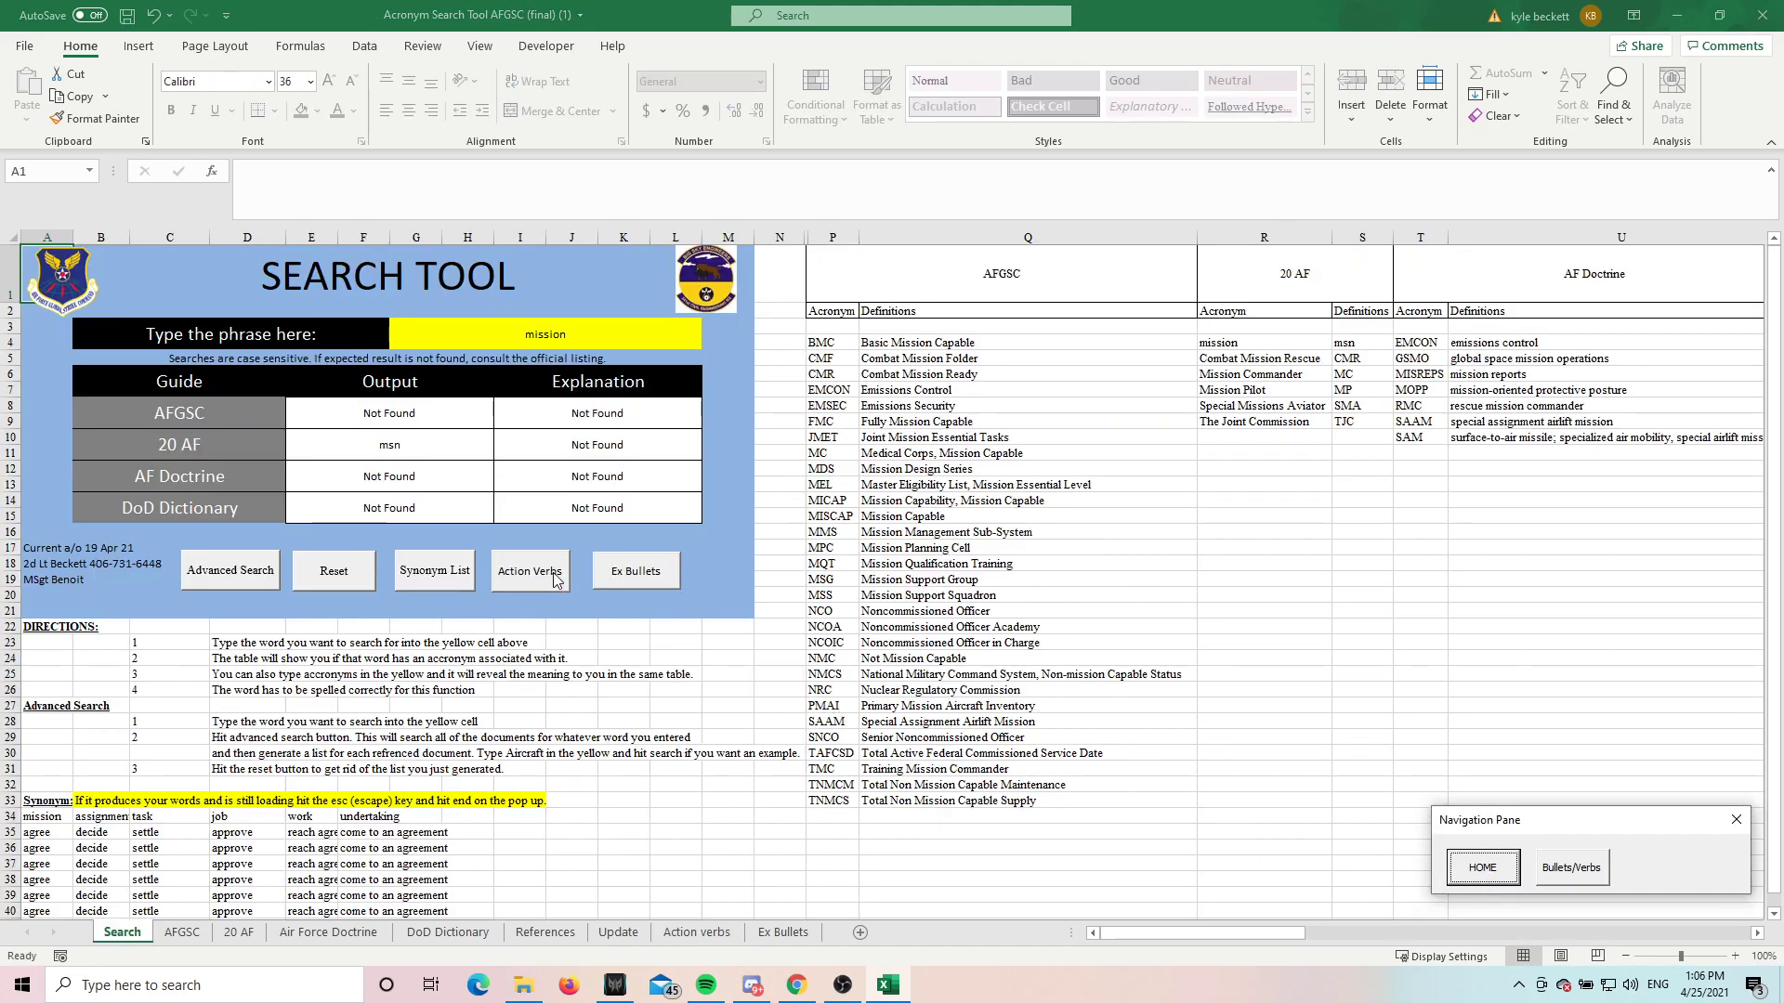
left_click(529, 574)
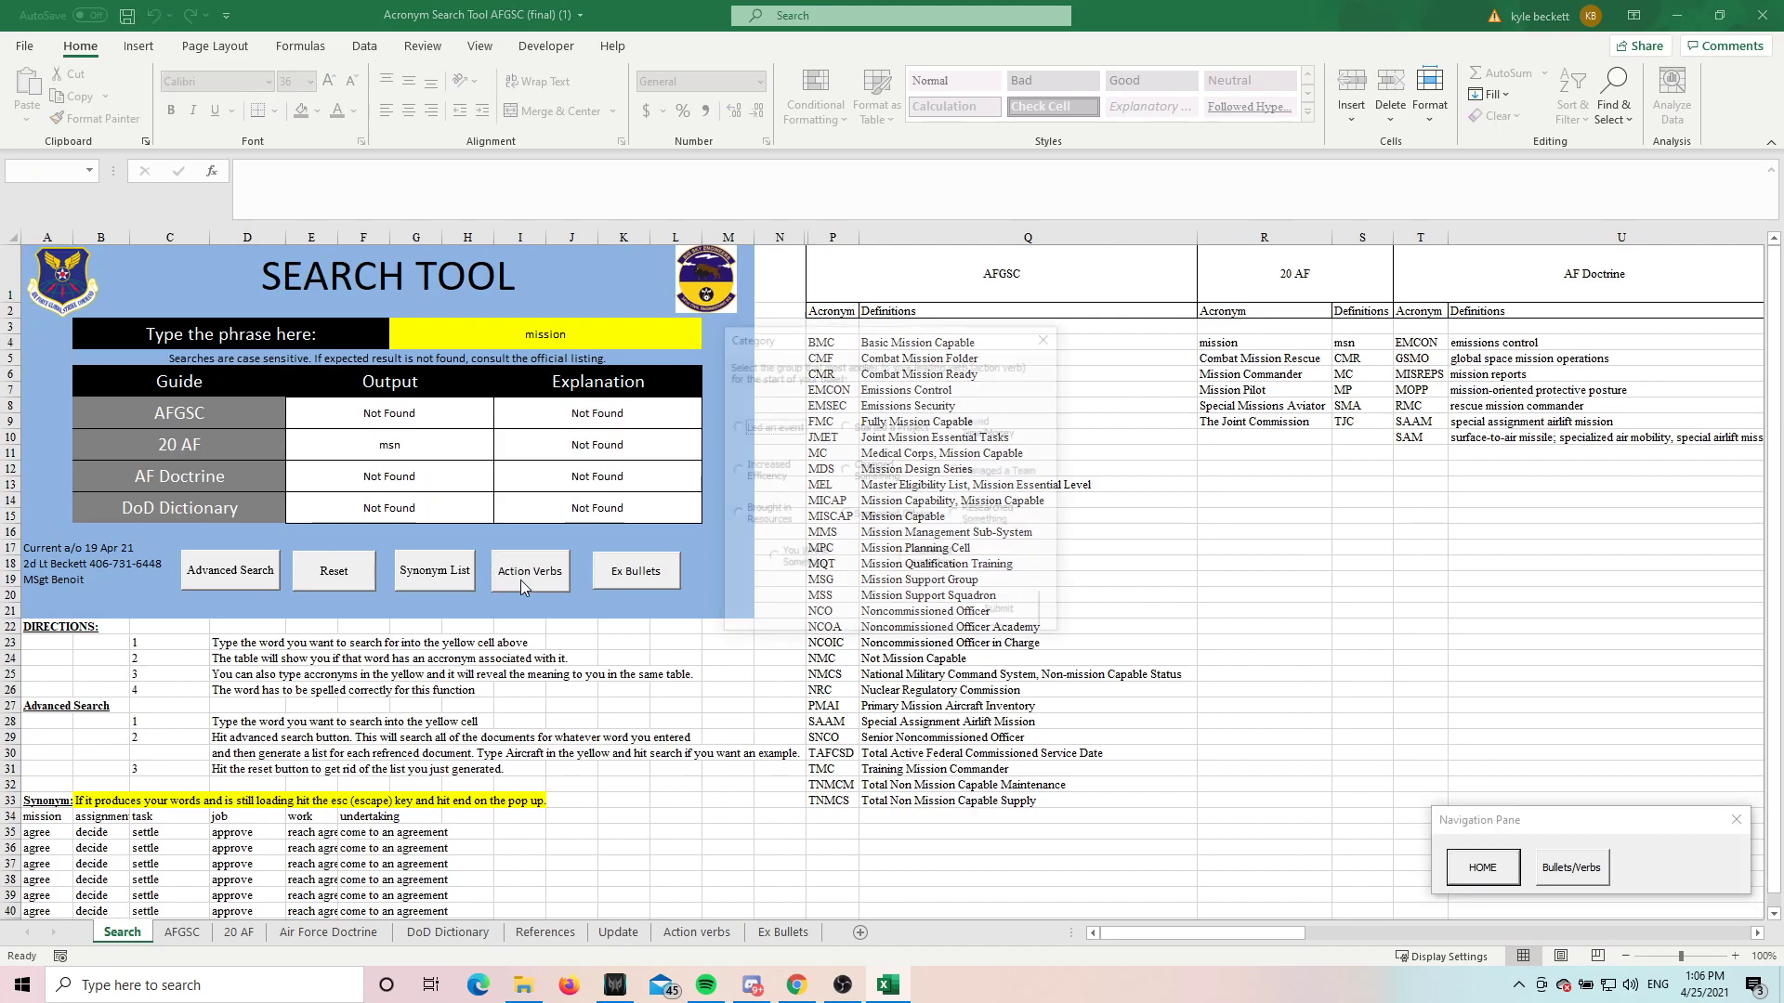
left_click(734, 425)
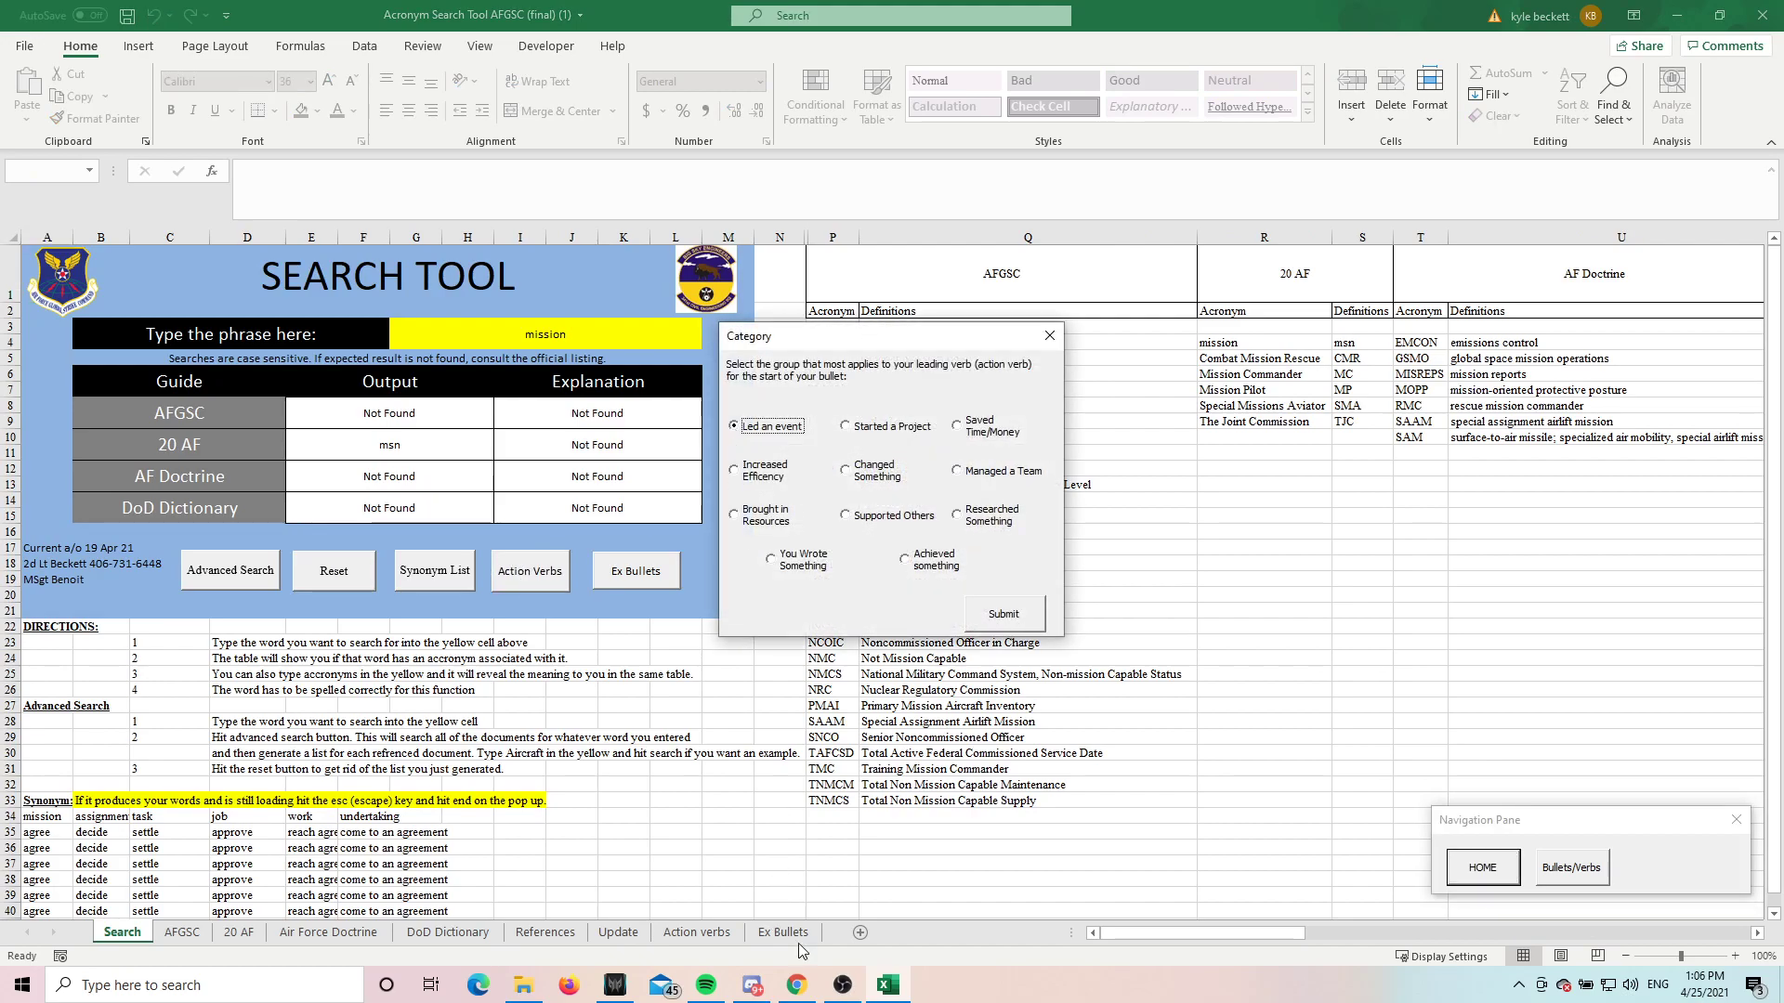
left_click(1050, 336)
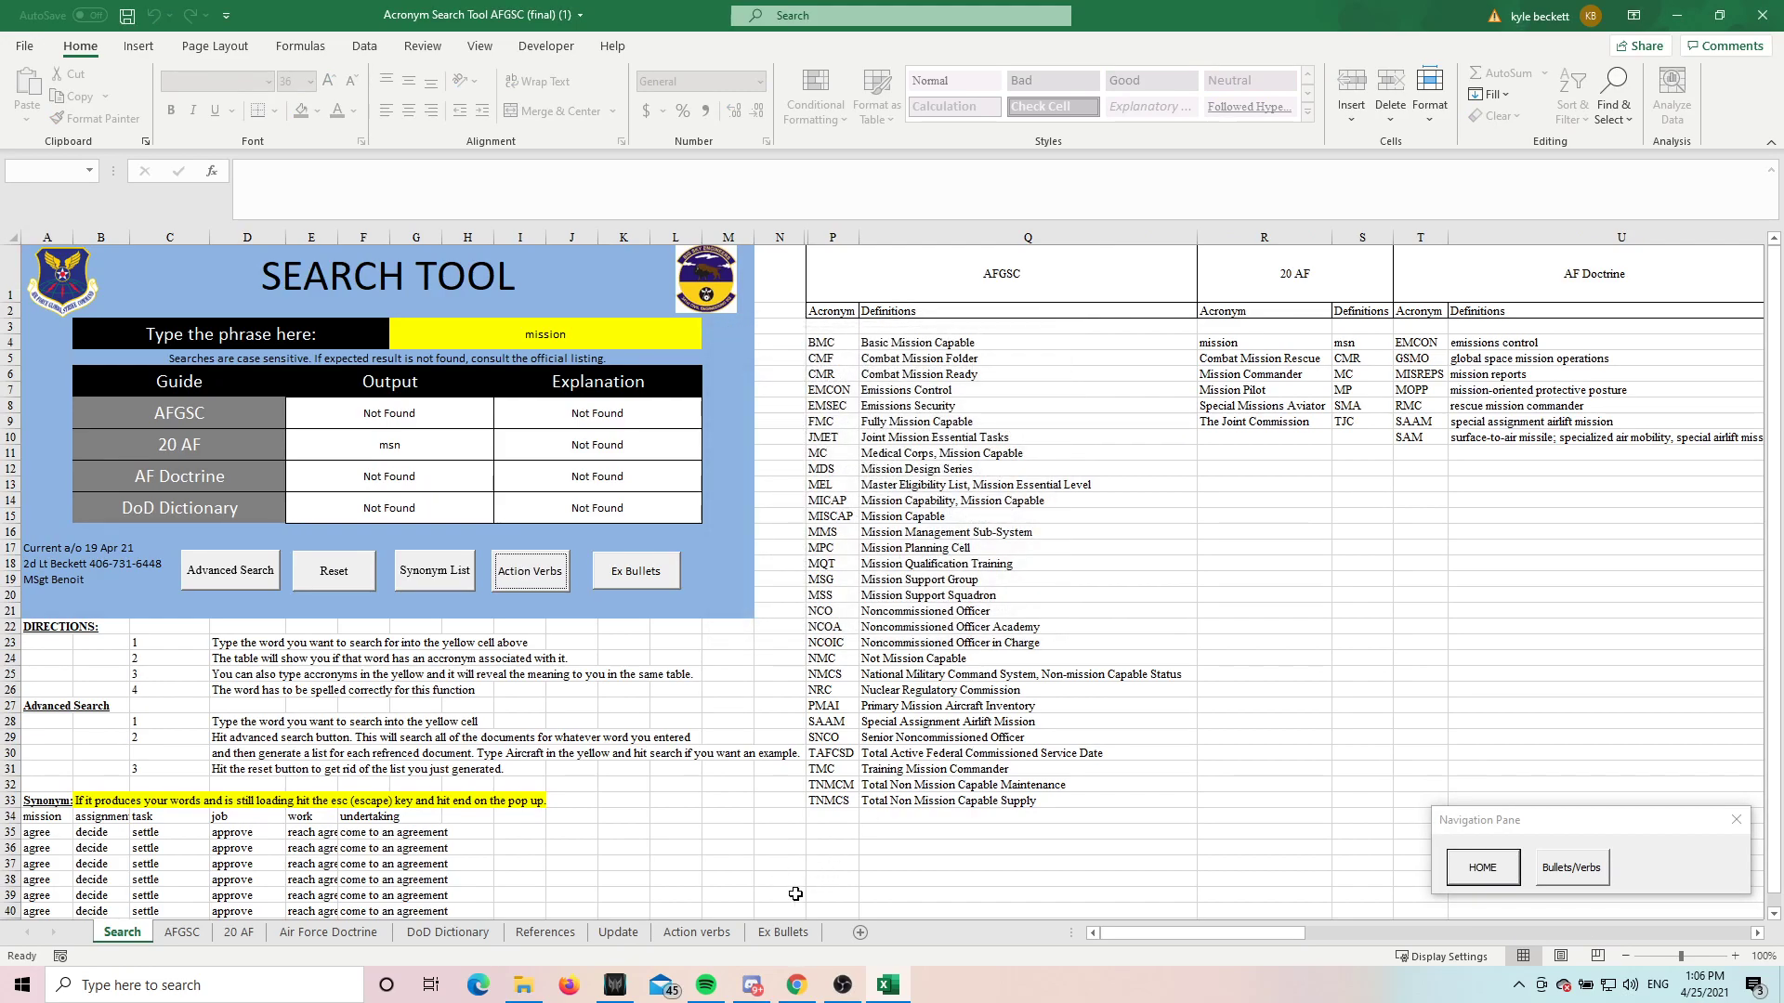
Step: Check the Led column on the Action verbs sheet, and run the Action Verbs lookup for "Led an event" to locate "hello" in the generated list
left_click(696, 931)
left_click(51, 236)
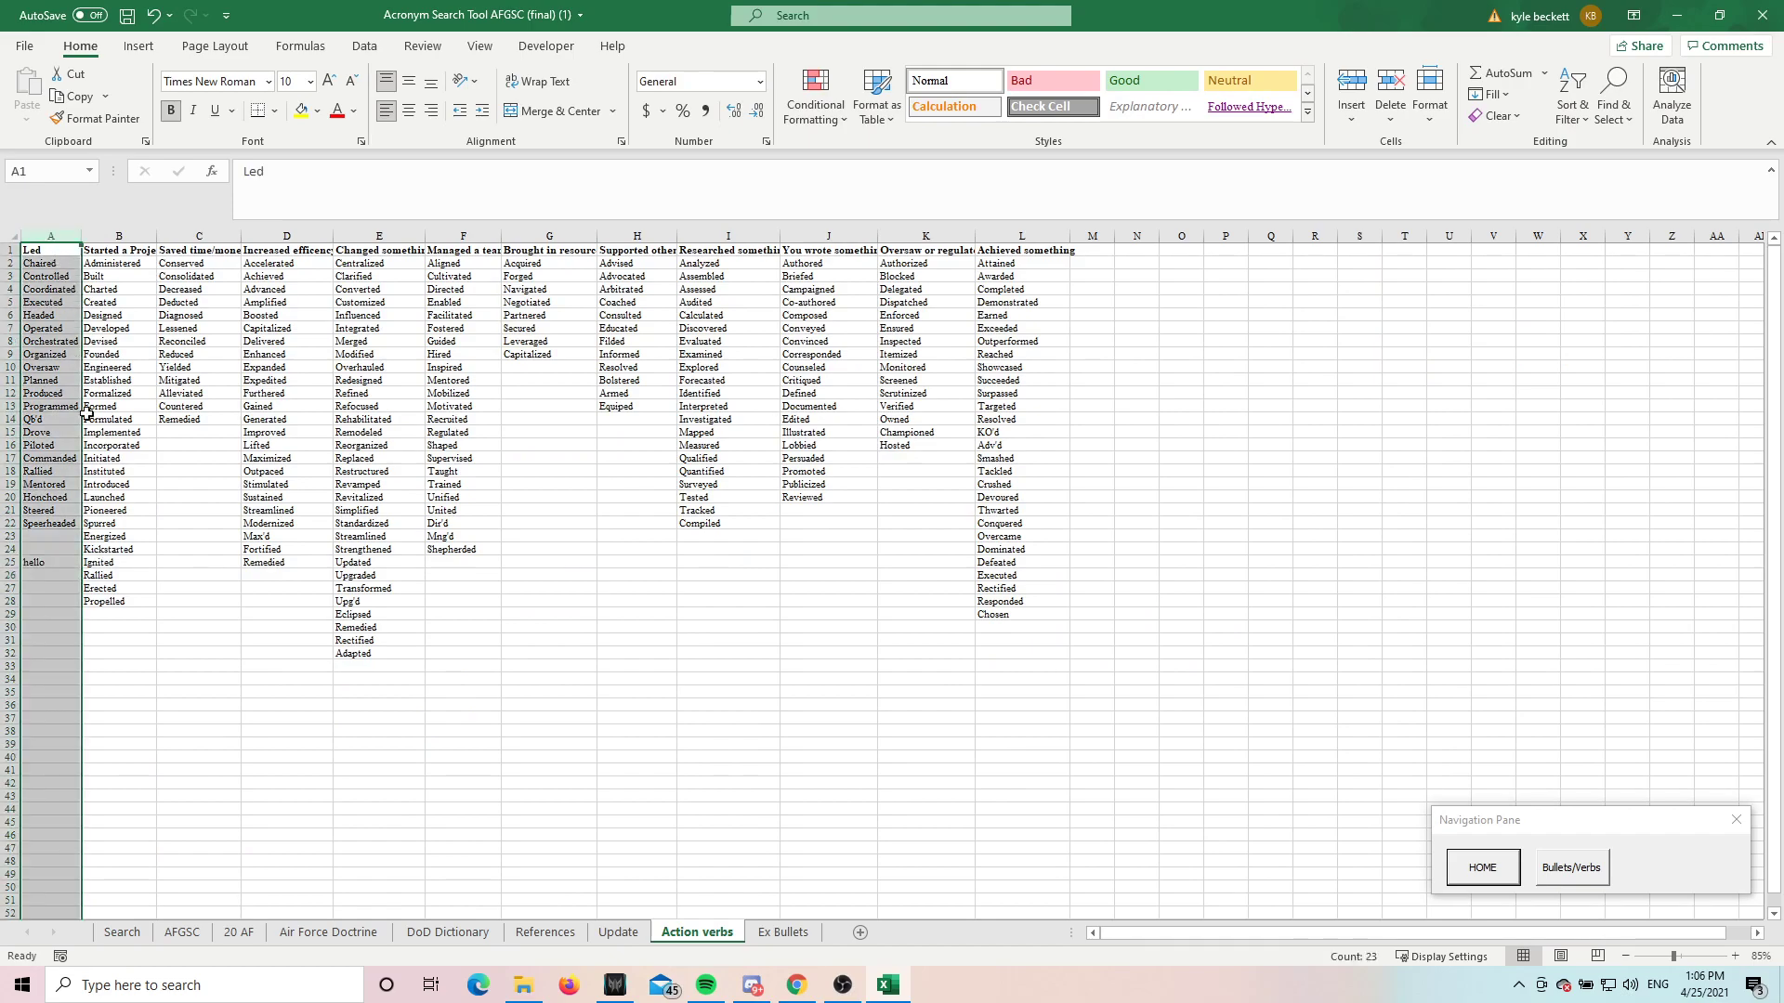
left_click(116, 934)
left_click(529, 571)
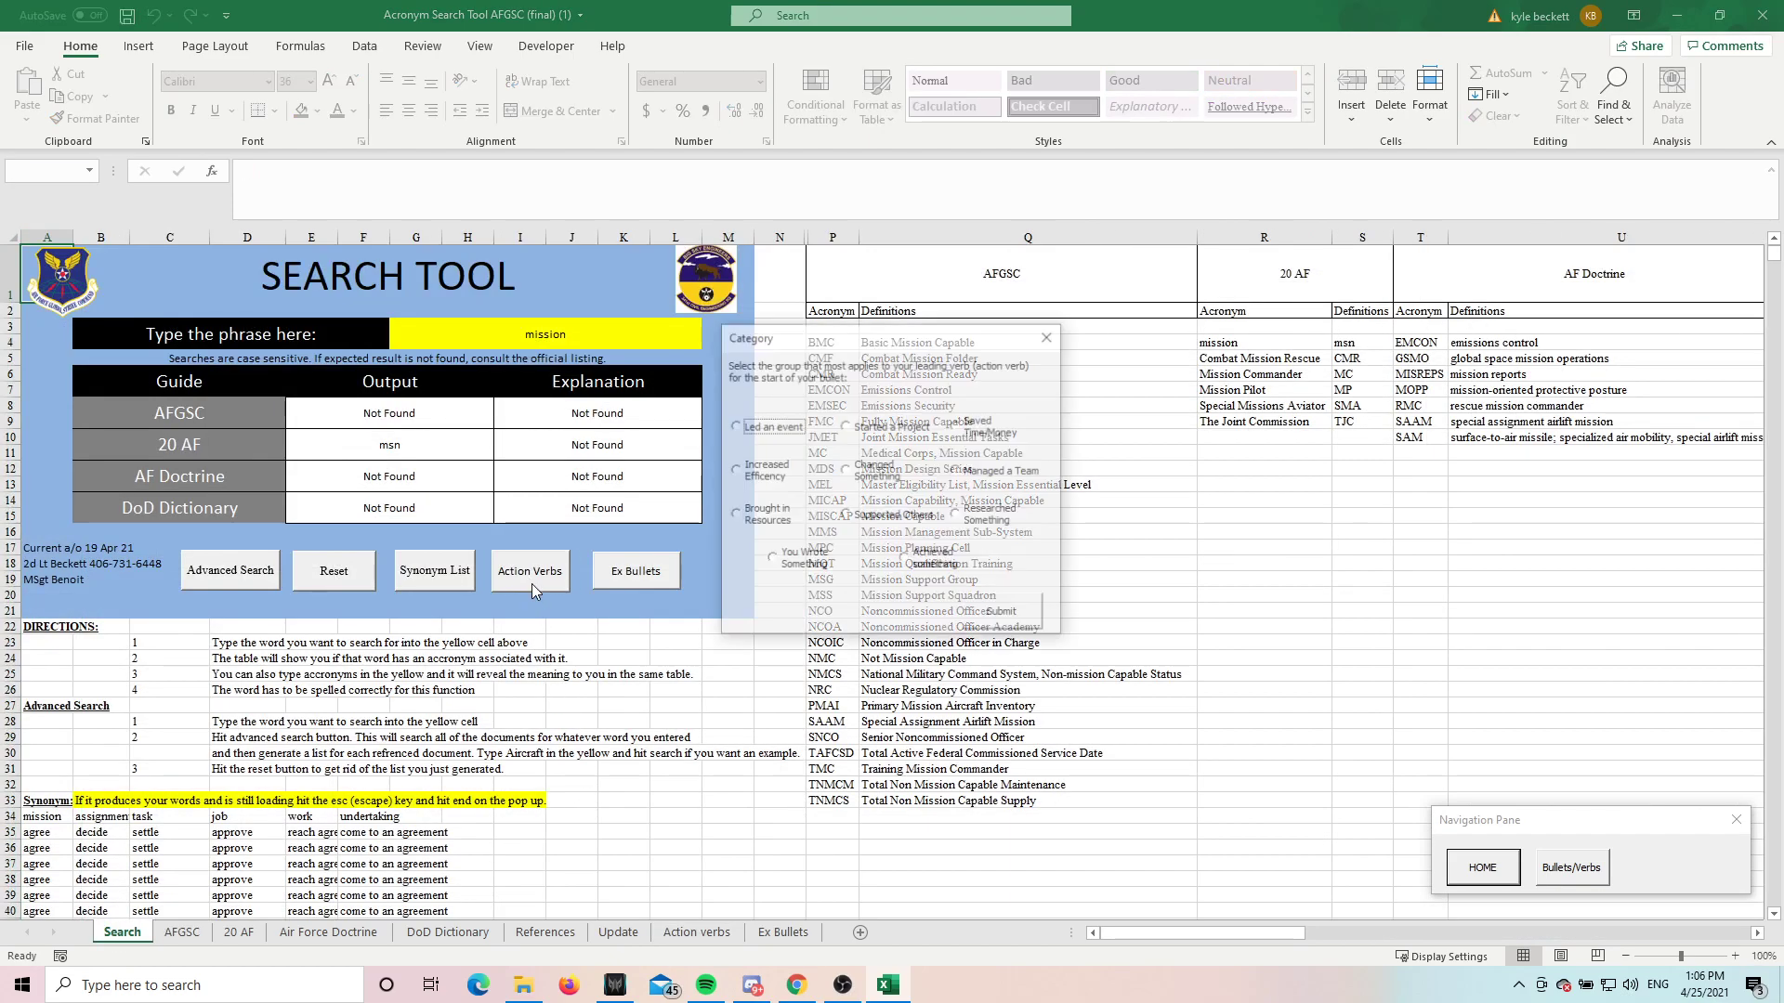
left_click(733, 426)
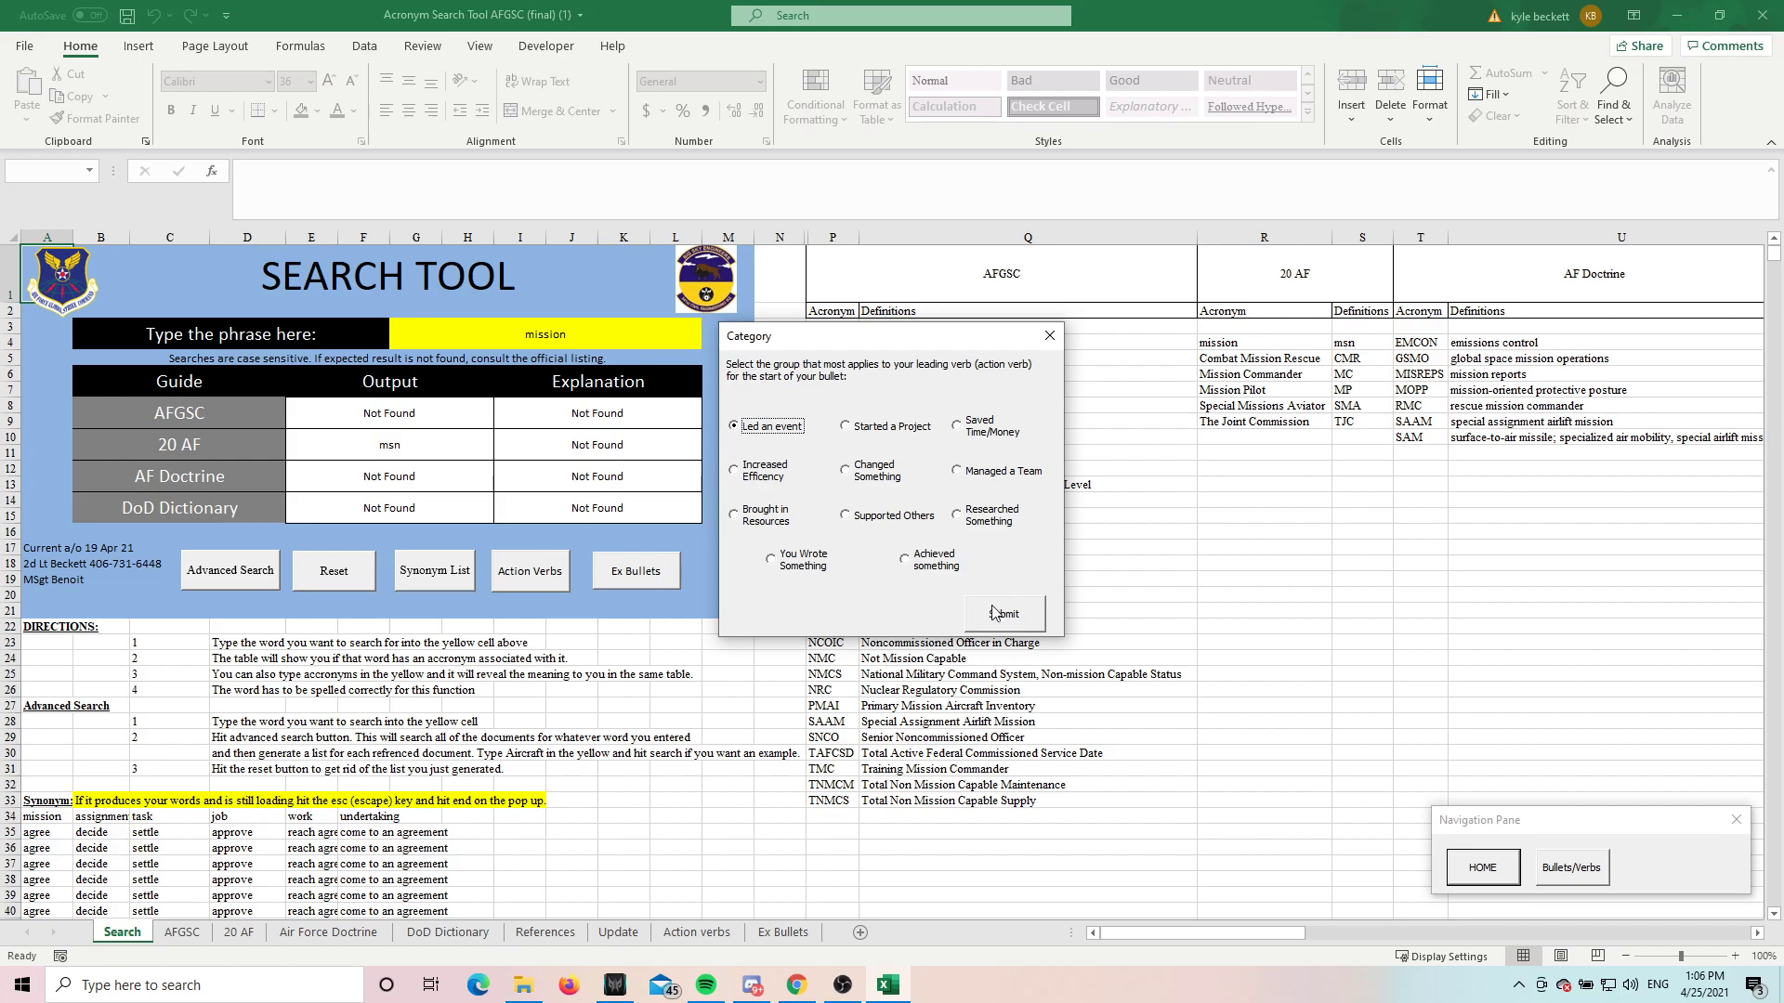
left_click(1003, 613)
left_click(104, 674)
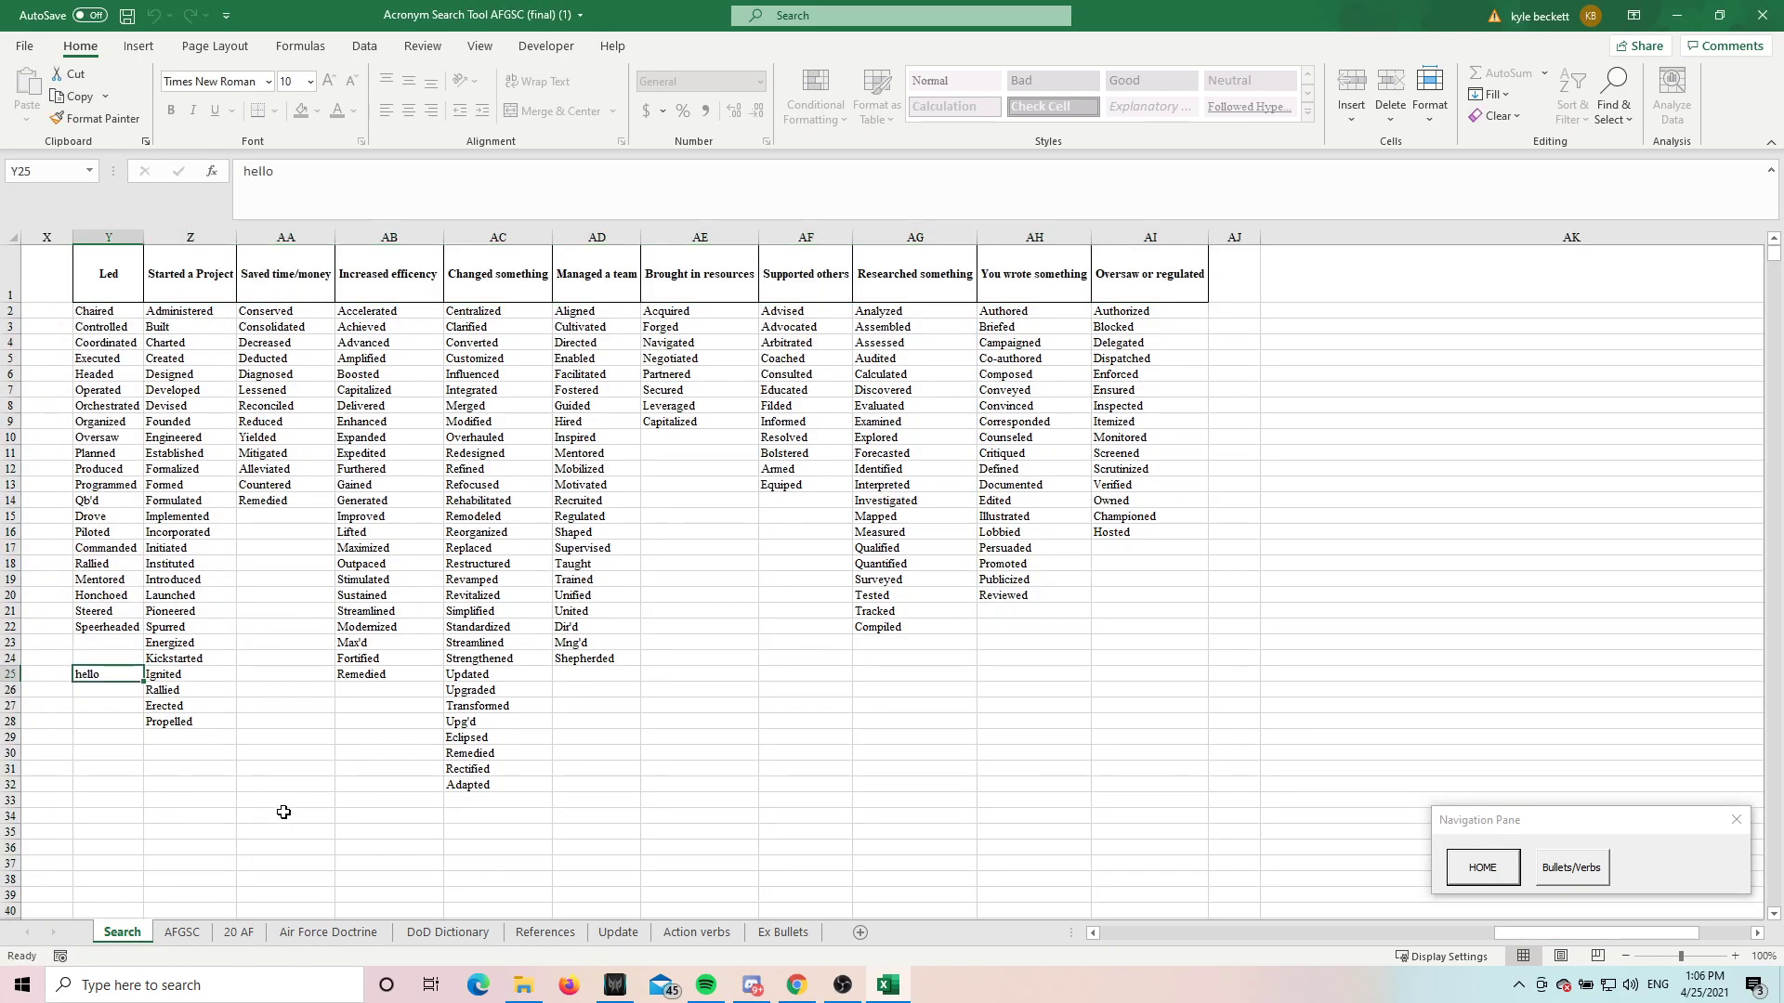
Step: Delete "hello" from cell A25 of the Action verbs sheet and return to the Search sheet's home position
left_click(697, 933)
left_click(46, 561)
key("Delete")
scroll(100, 776, "down", 15)
scroll(51, 878, "up", 13)
scroll(283, 873, "up", 2)
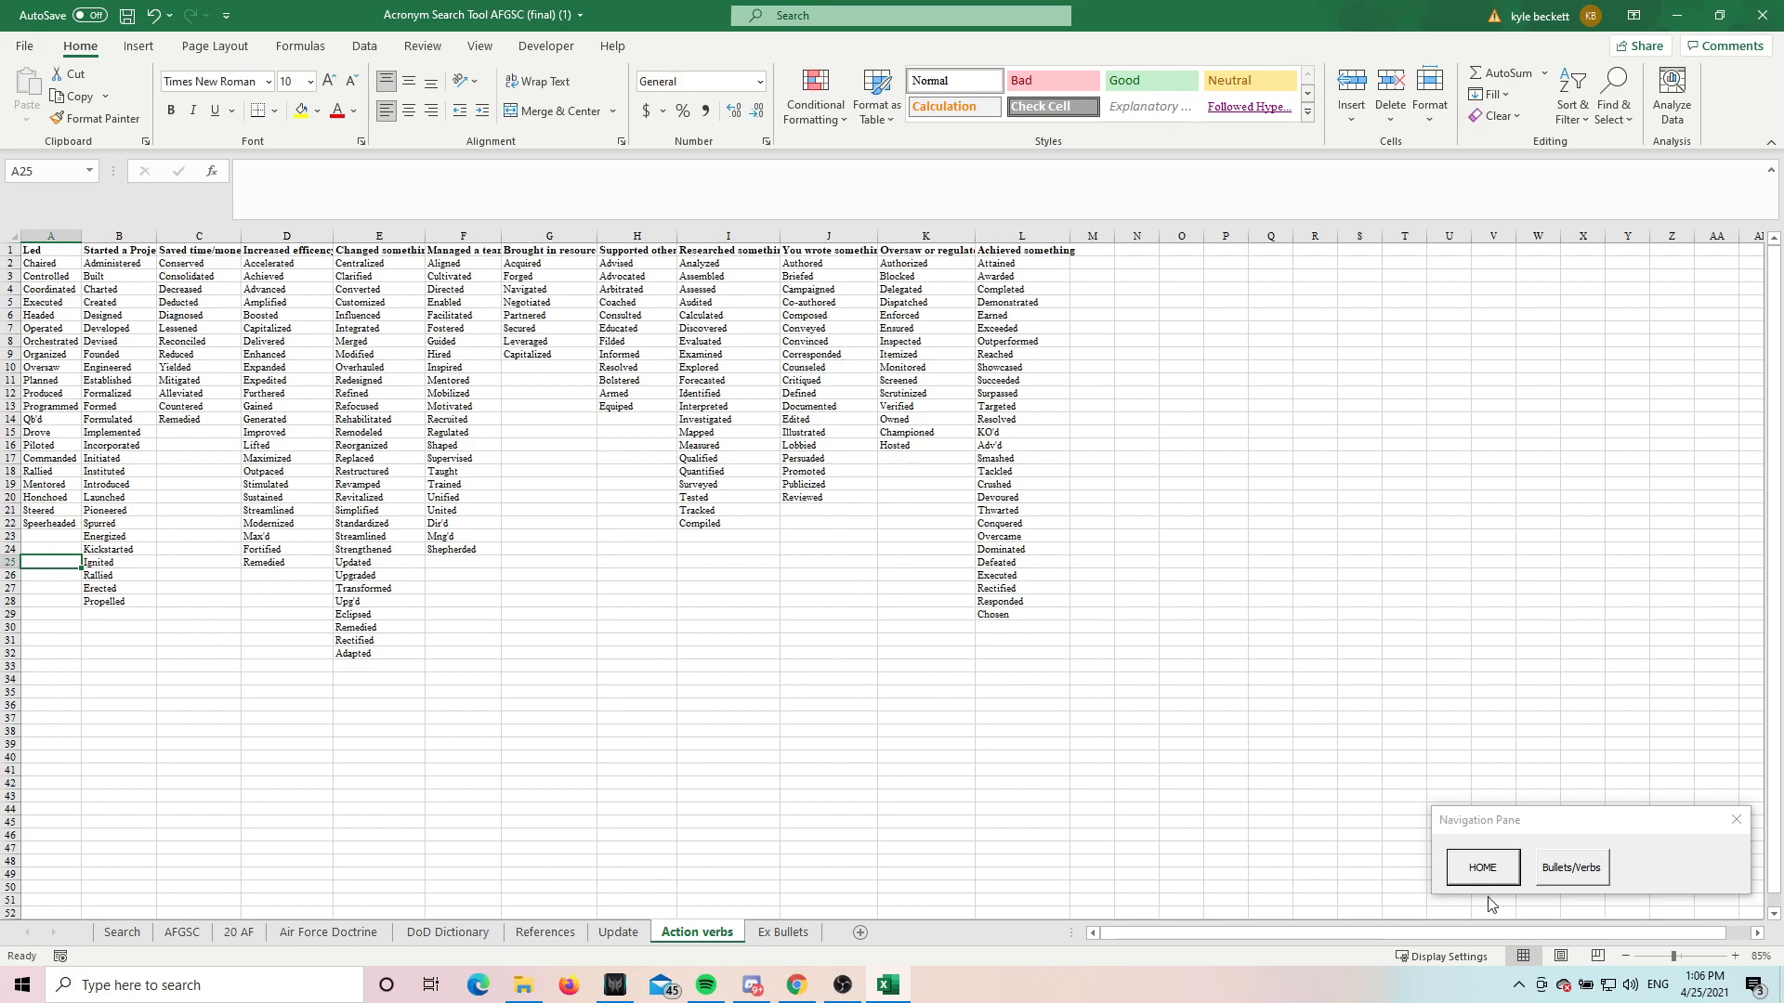
left_click(1505, 861)
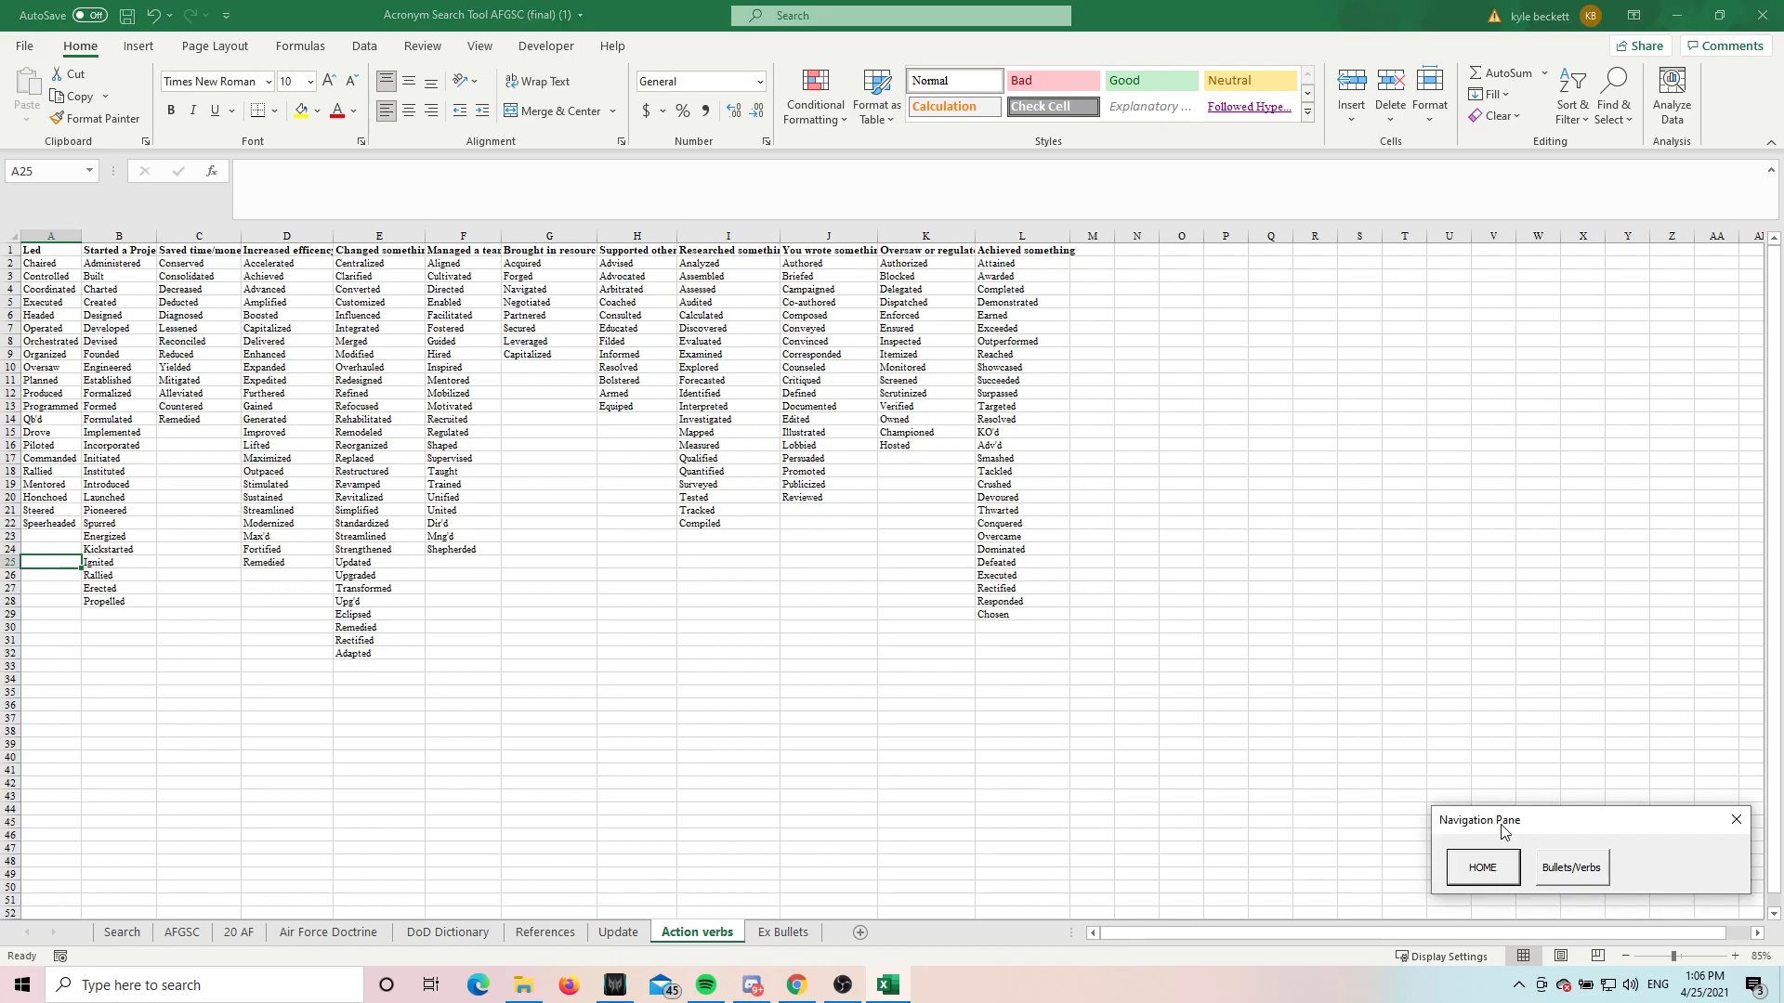
left_click(1486, 878)
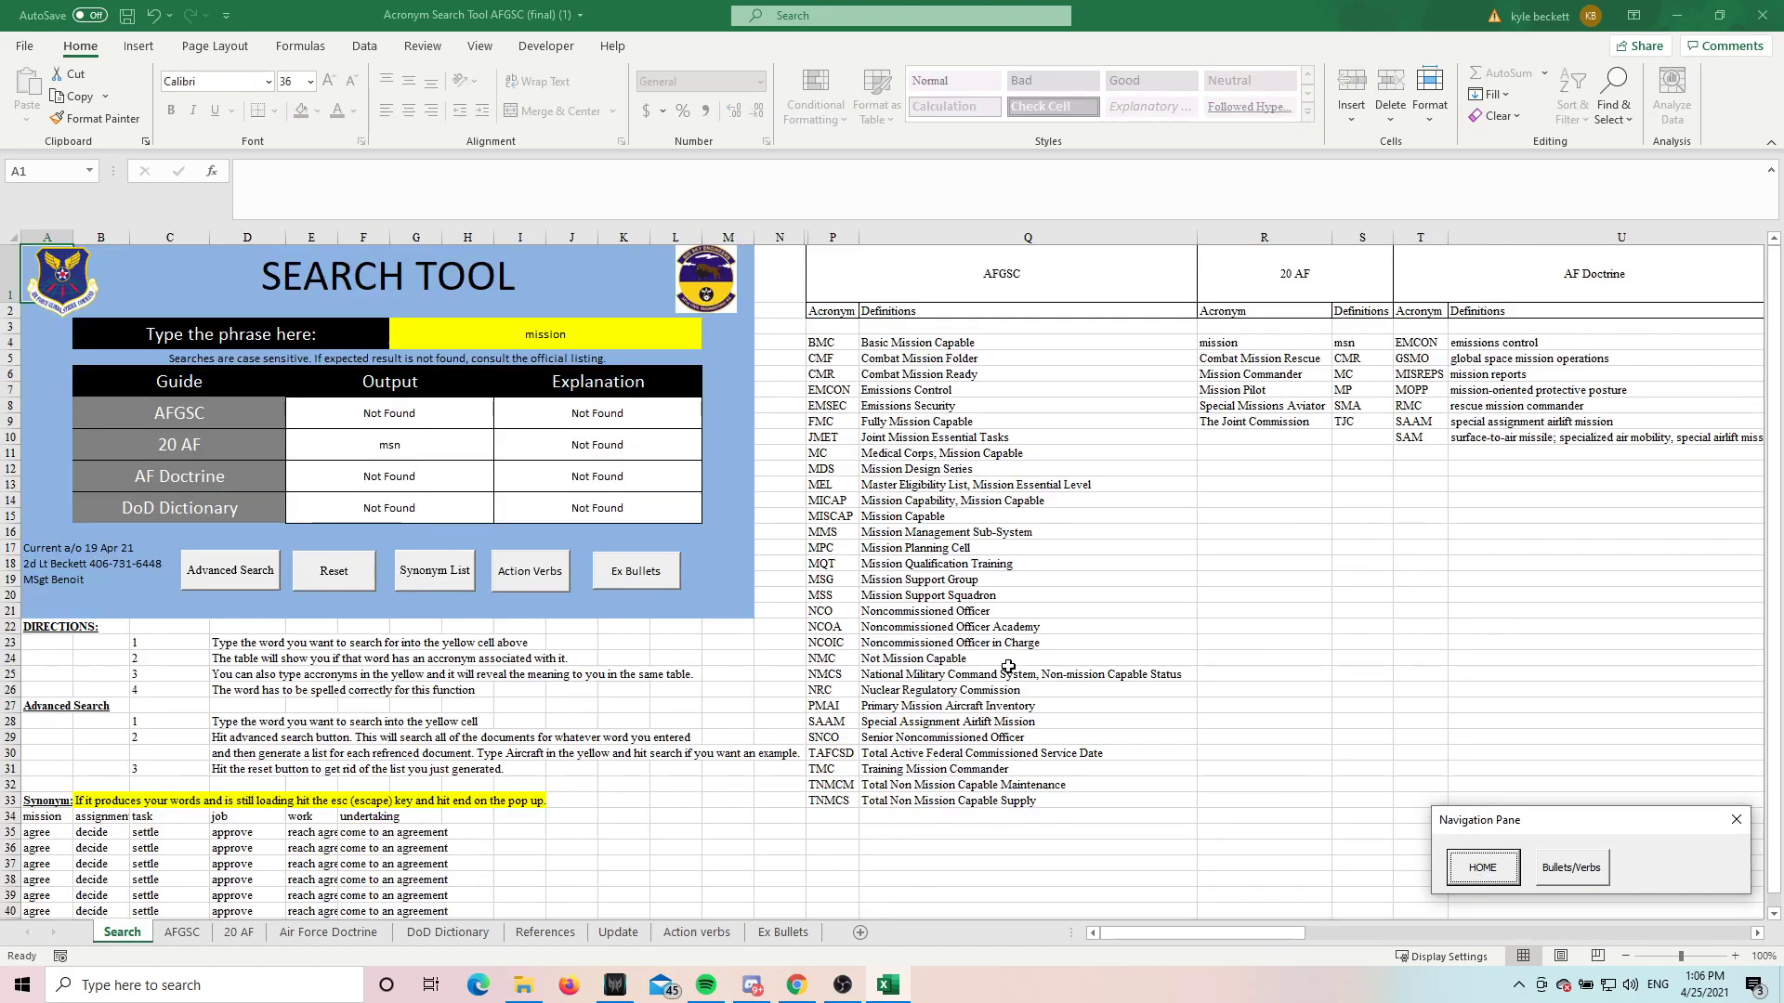
Step: Generate example bullets for the Civil Engineering squadron, Engineering flight and Led category, and select the bullets in AK2:AK9
left_click(647, 576)
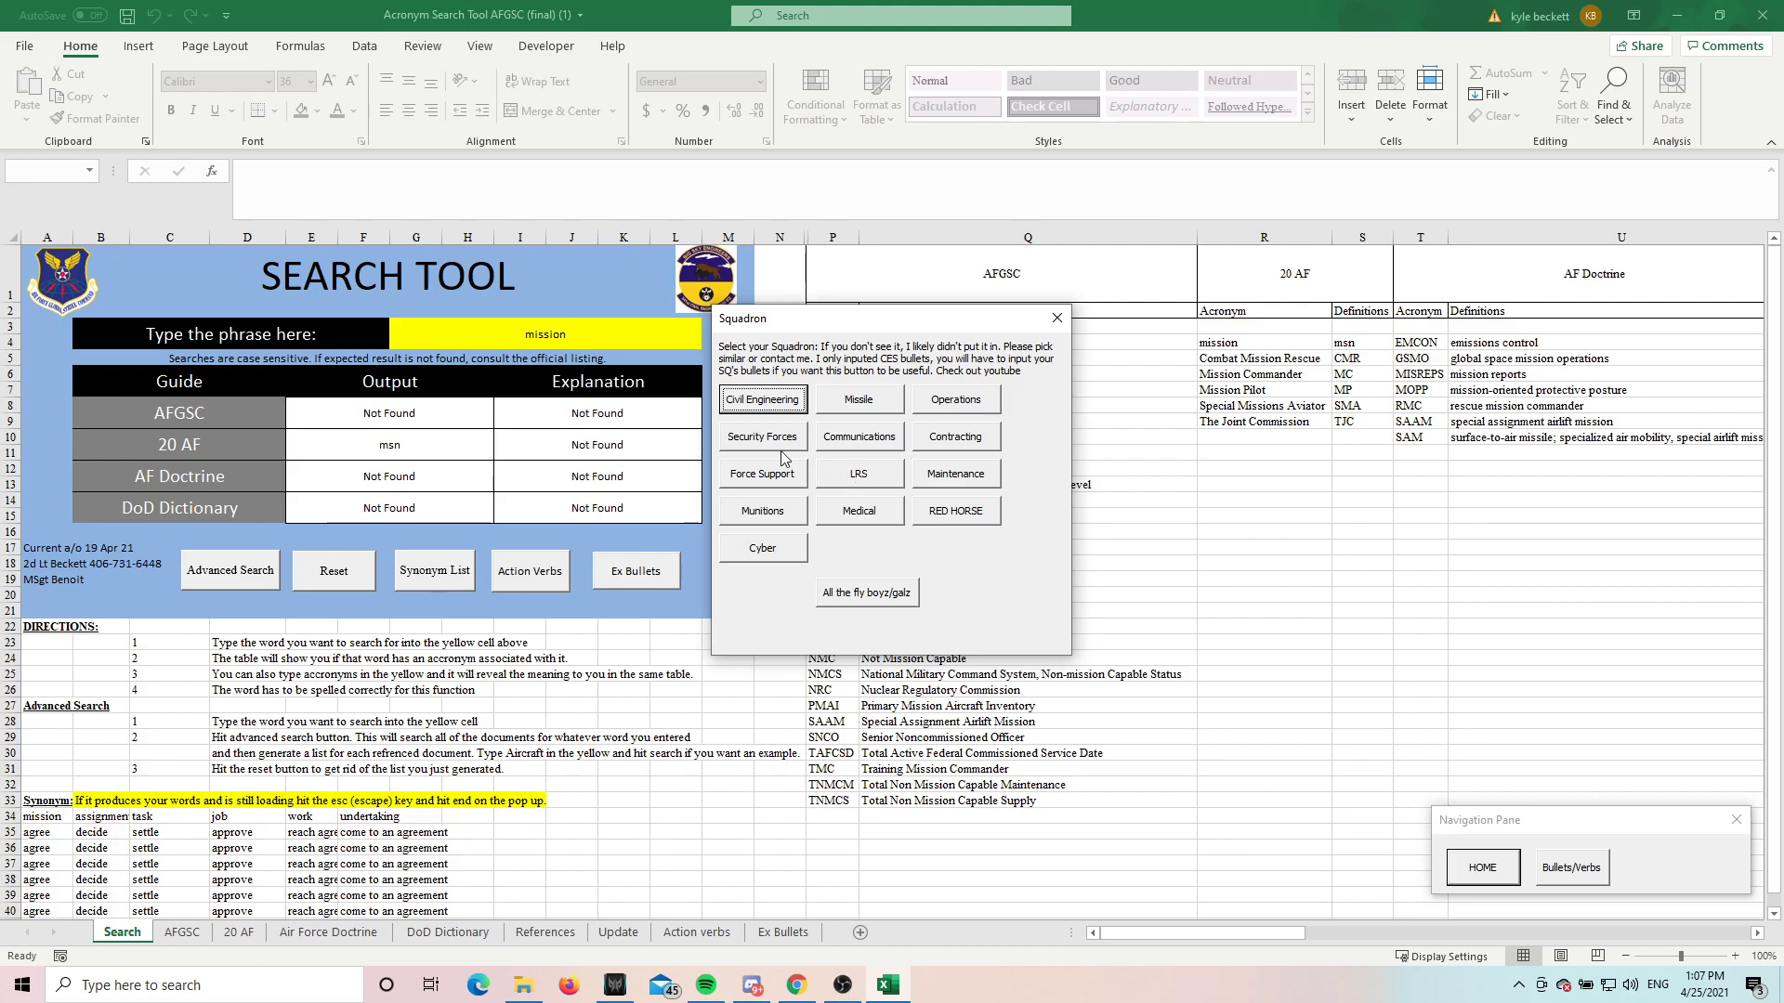
left_click(764, 401)
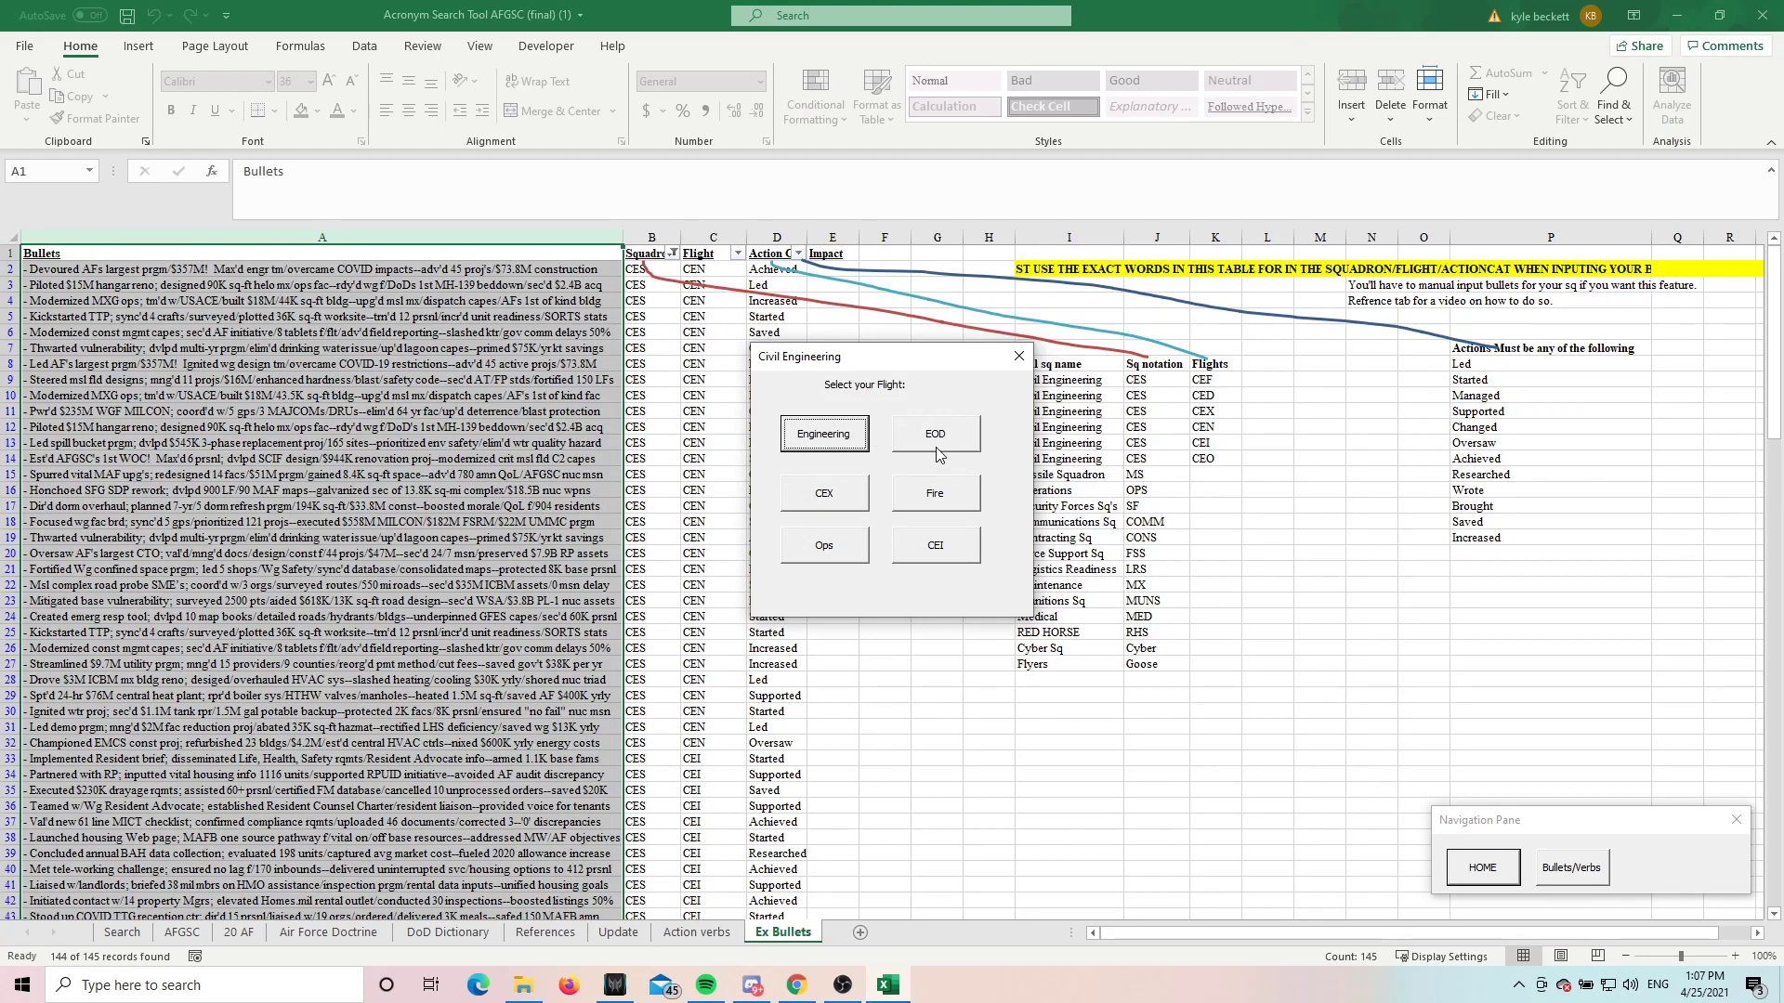
left_click(864, 437)
left_click(807, 402)
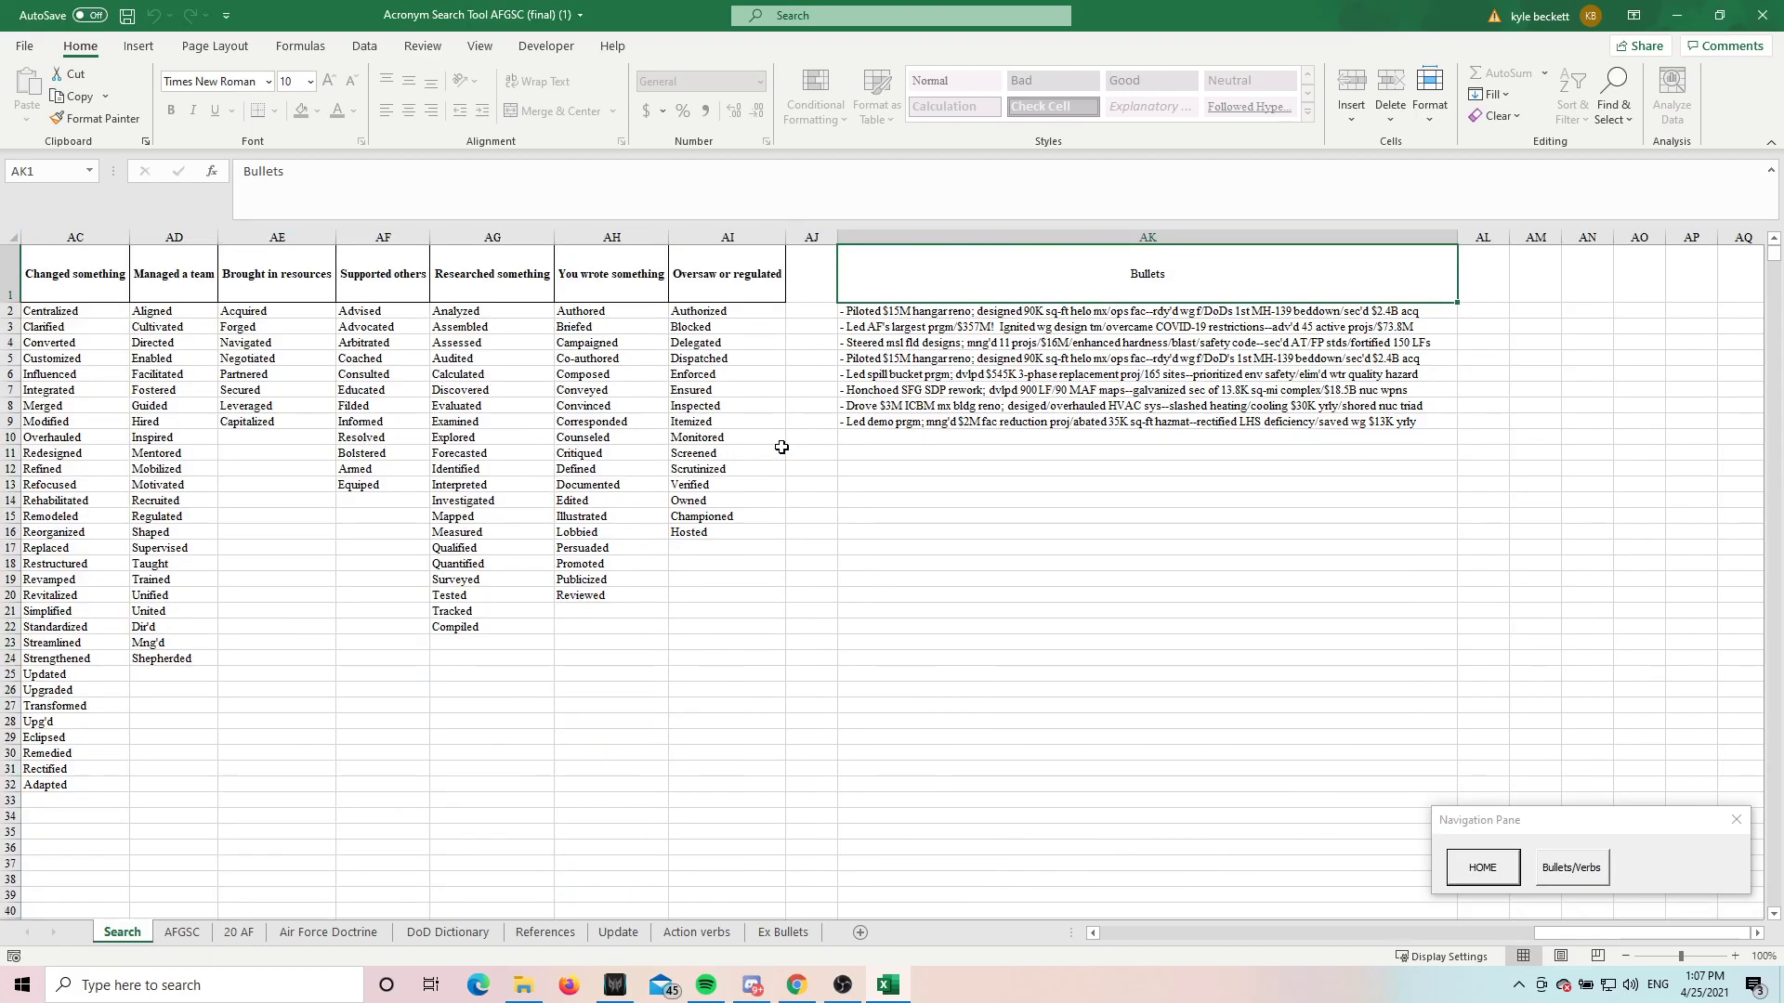
left_click_drag(977, 310, 977, 436)
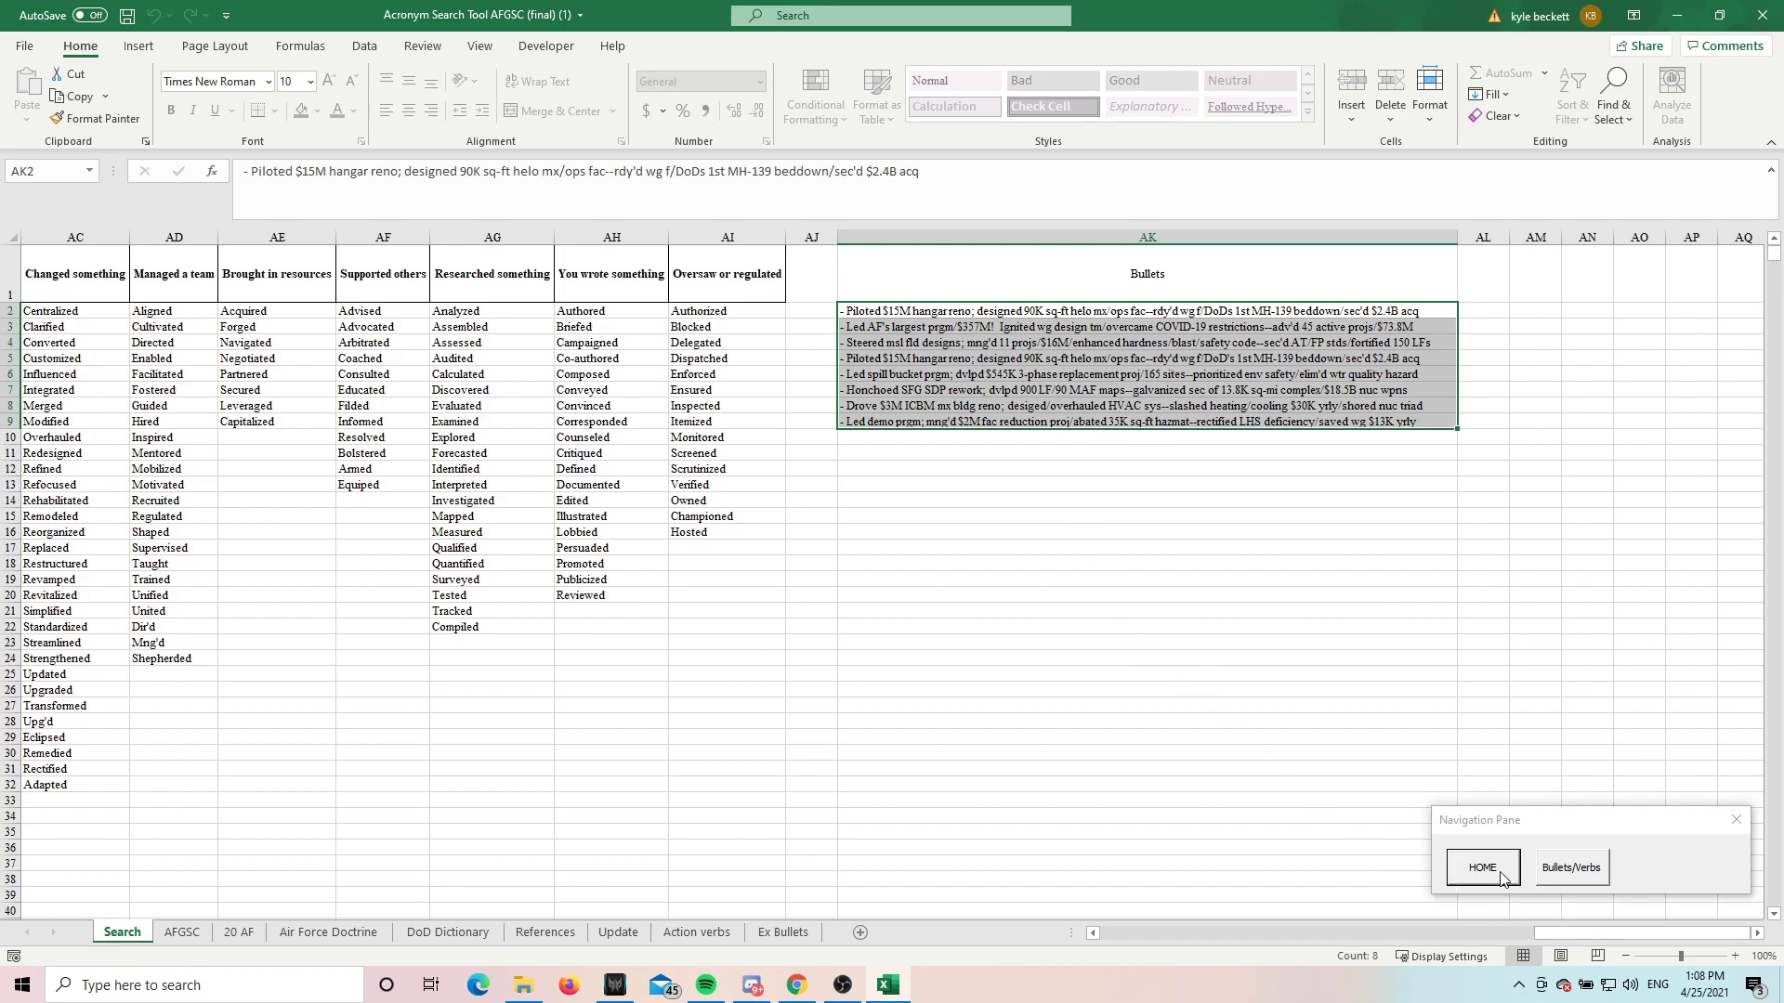
Step: Generate example bullets for the Security Forces squadron in the Led action verb category
left_click(1483, 867)
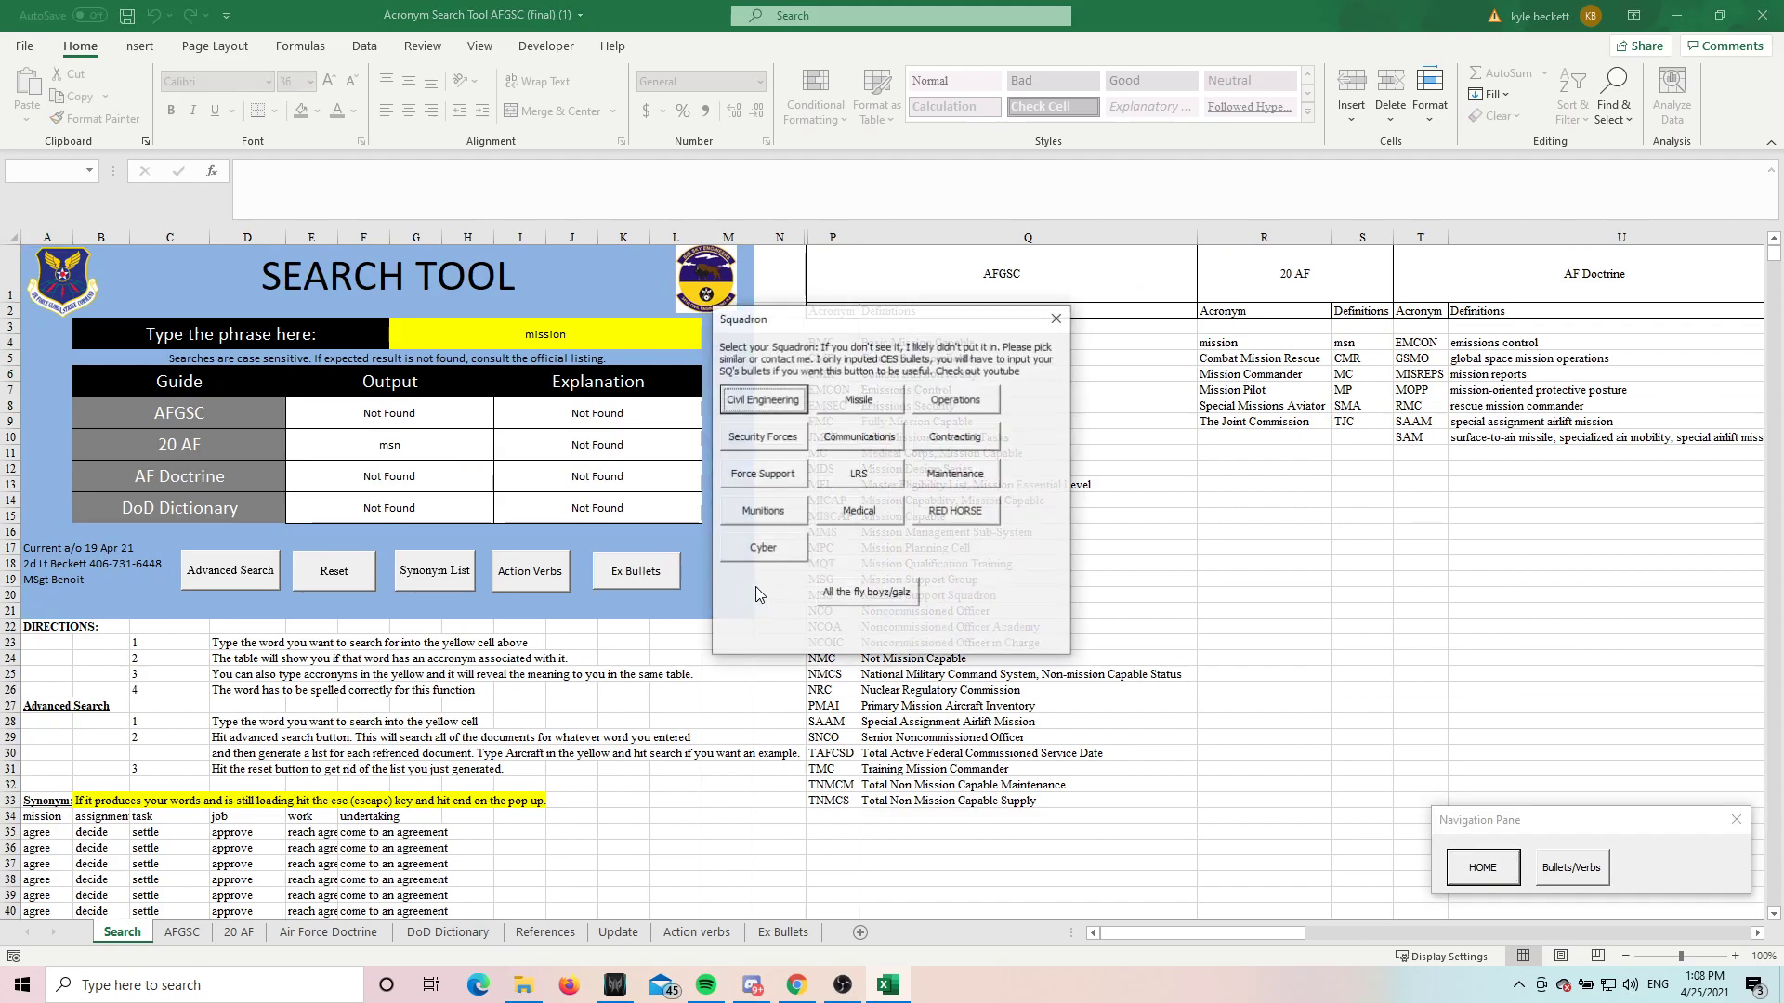
left_click(764, 439)
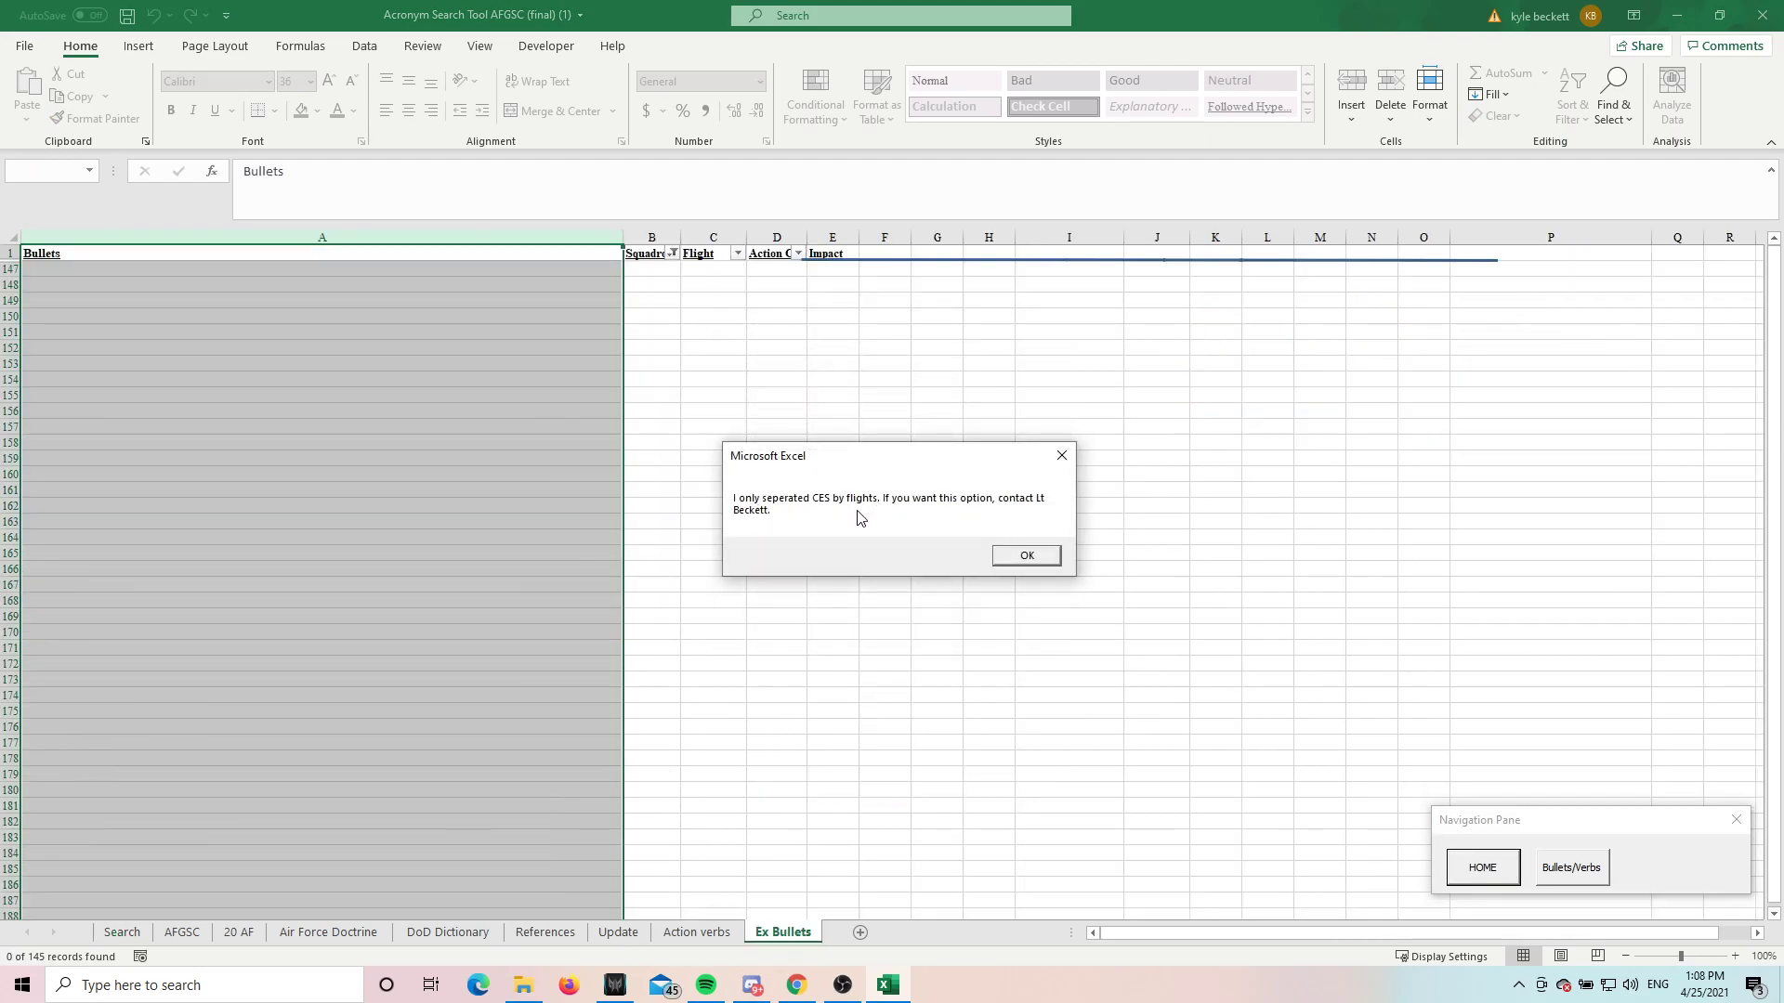
left_click(1024, 554)
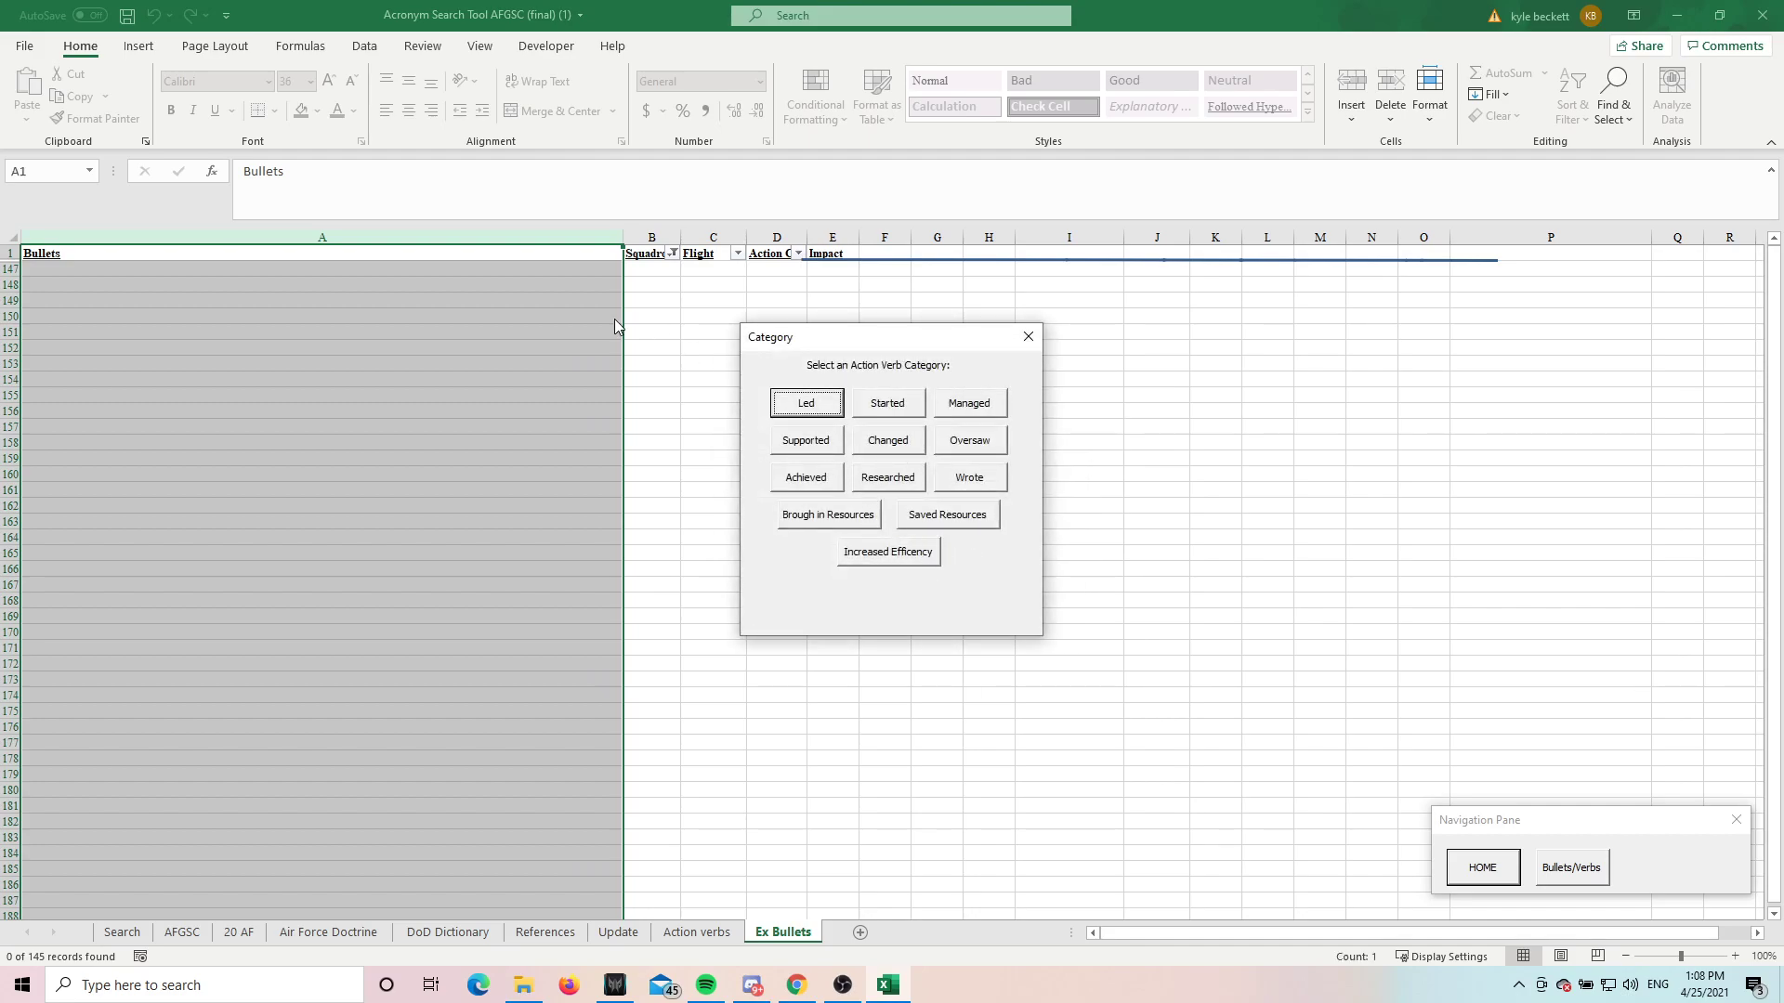
left_click(809, 405)
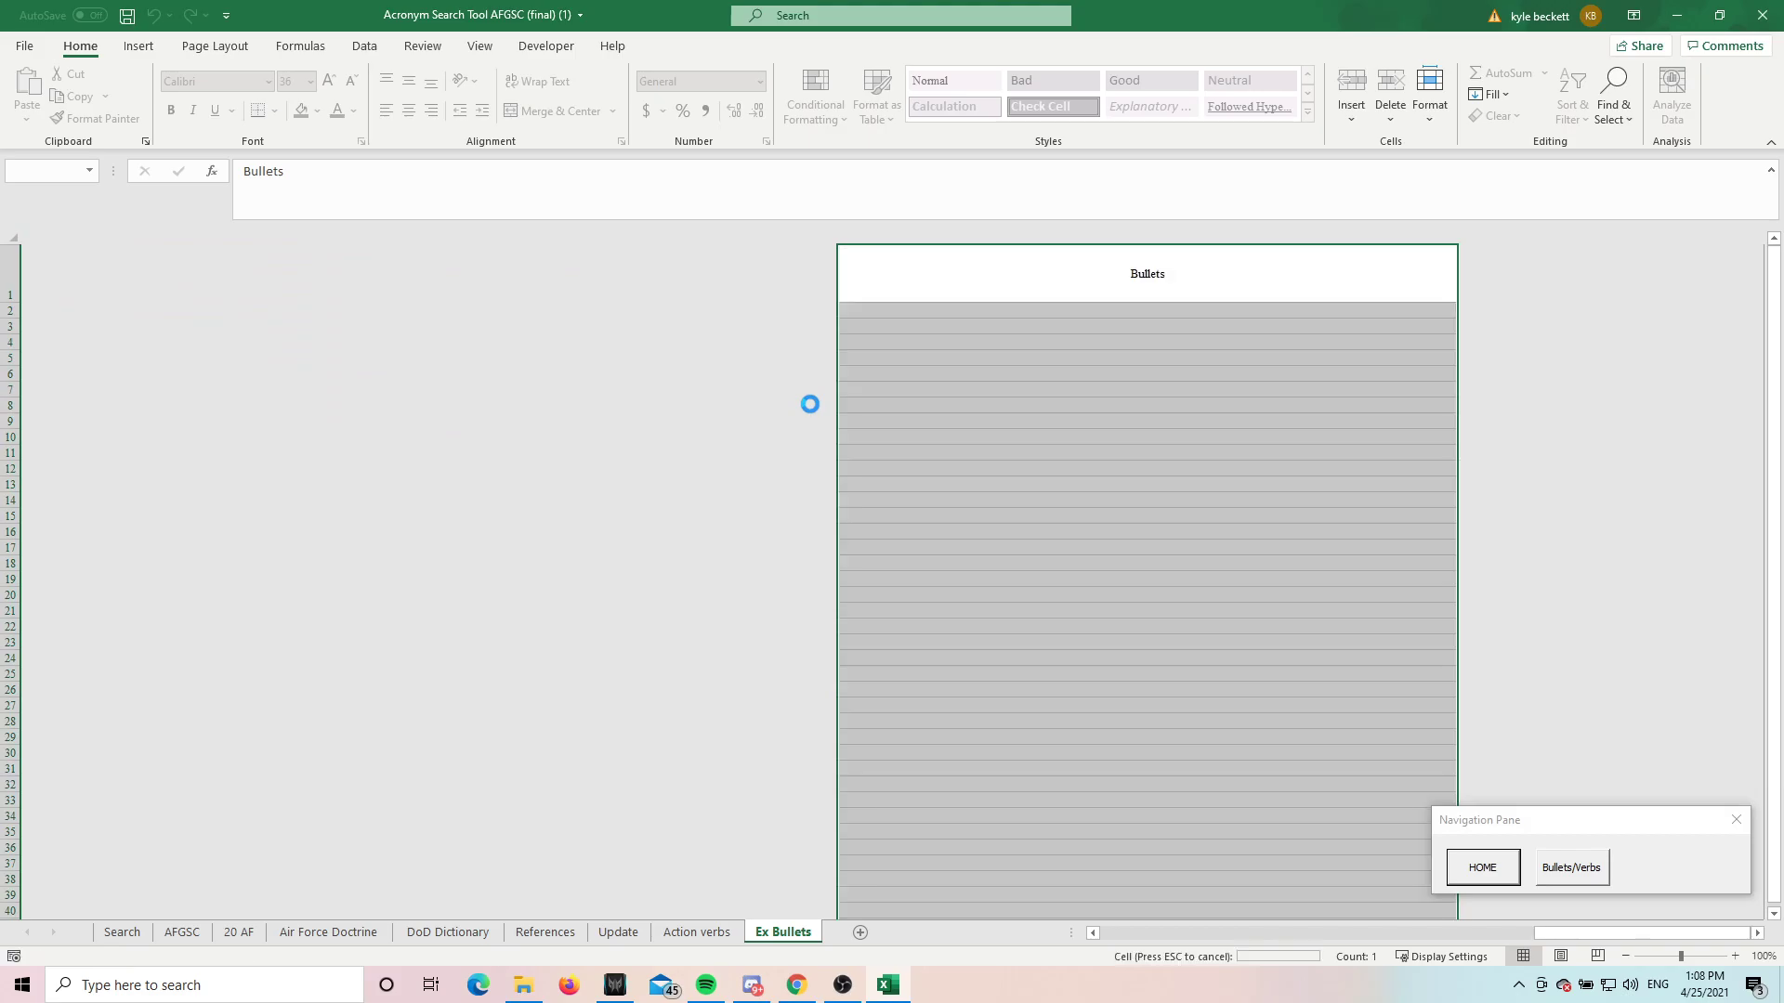
Step: Locate the first empty row on the Ex Bullets sheet and go through its entry cells A146 to D146
scroll(465, 697, "down", 20)
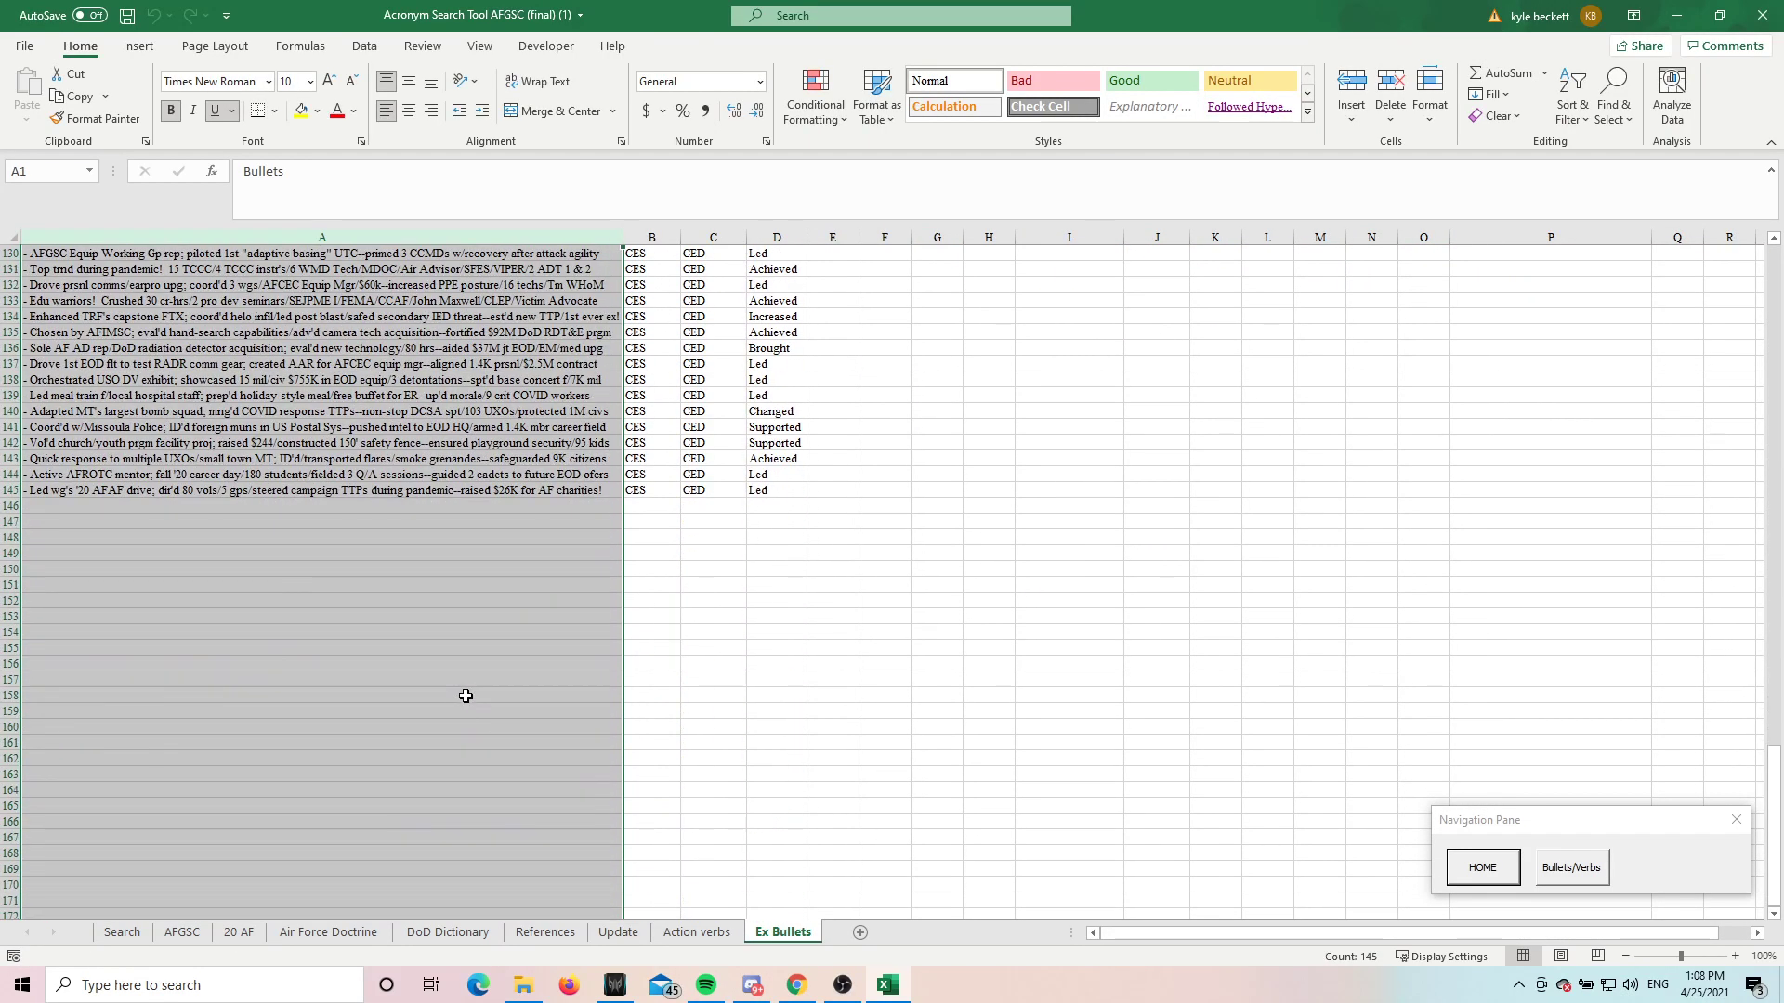
left_click(302, 505)
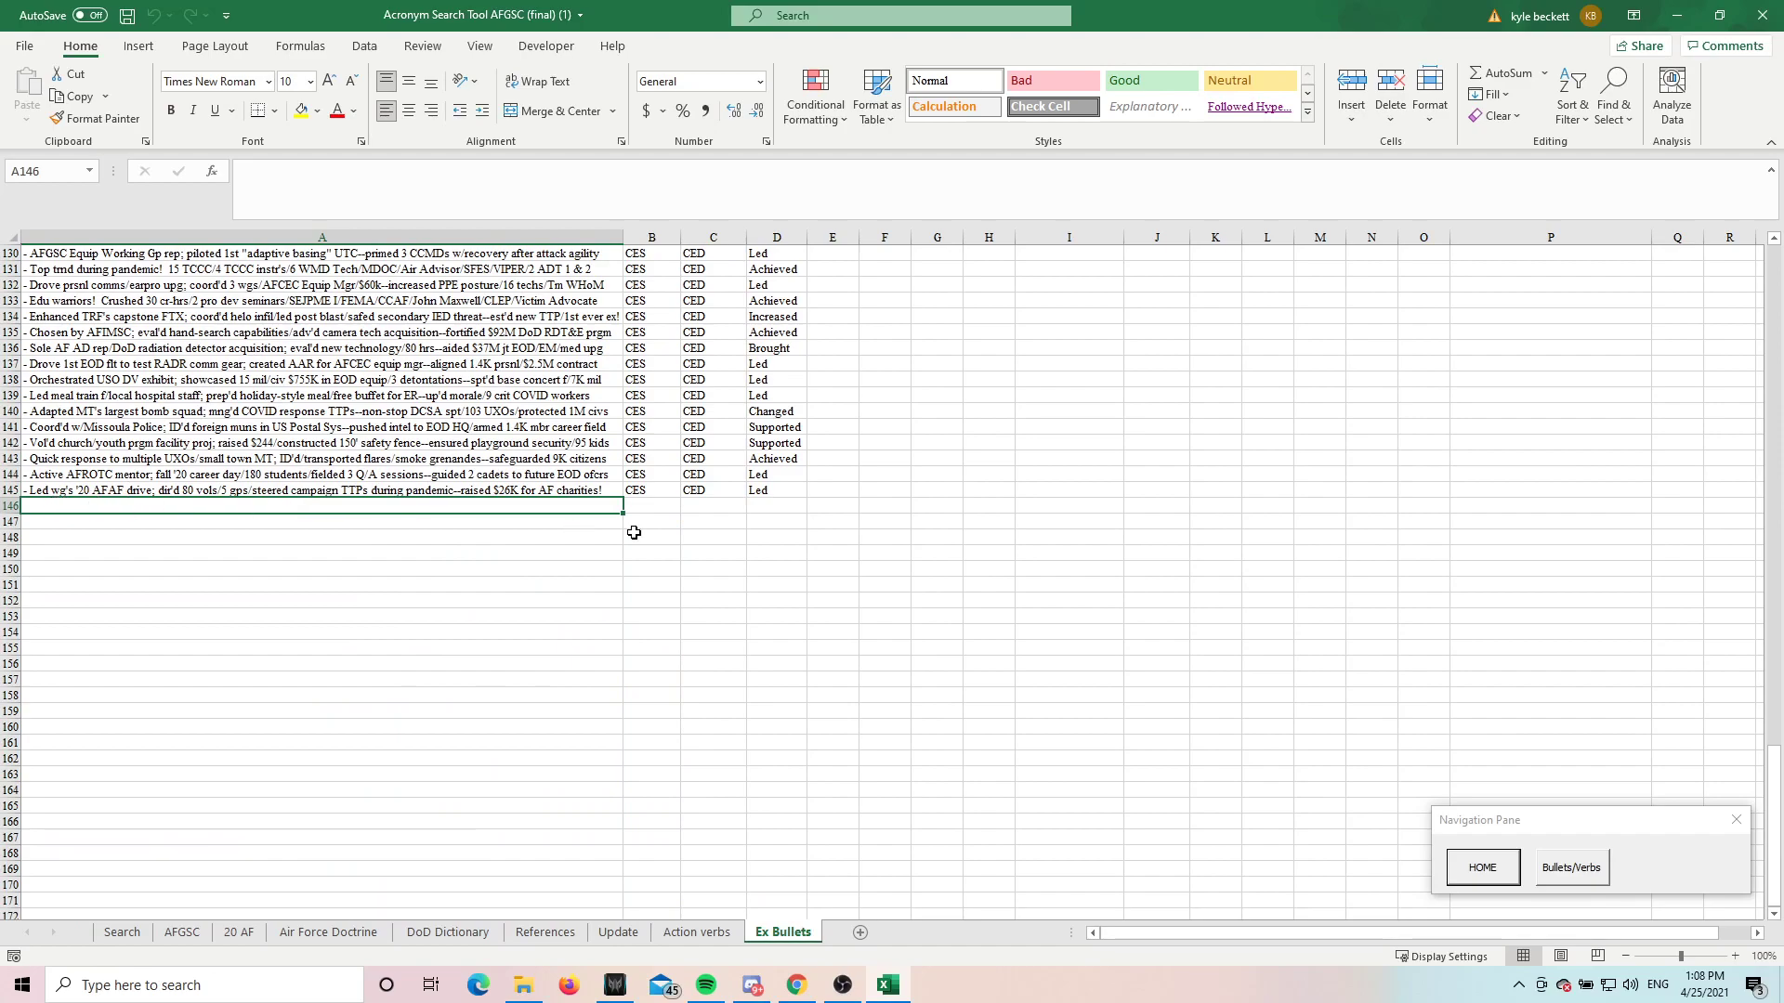
left_click(651, 509)
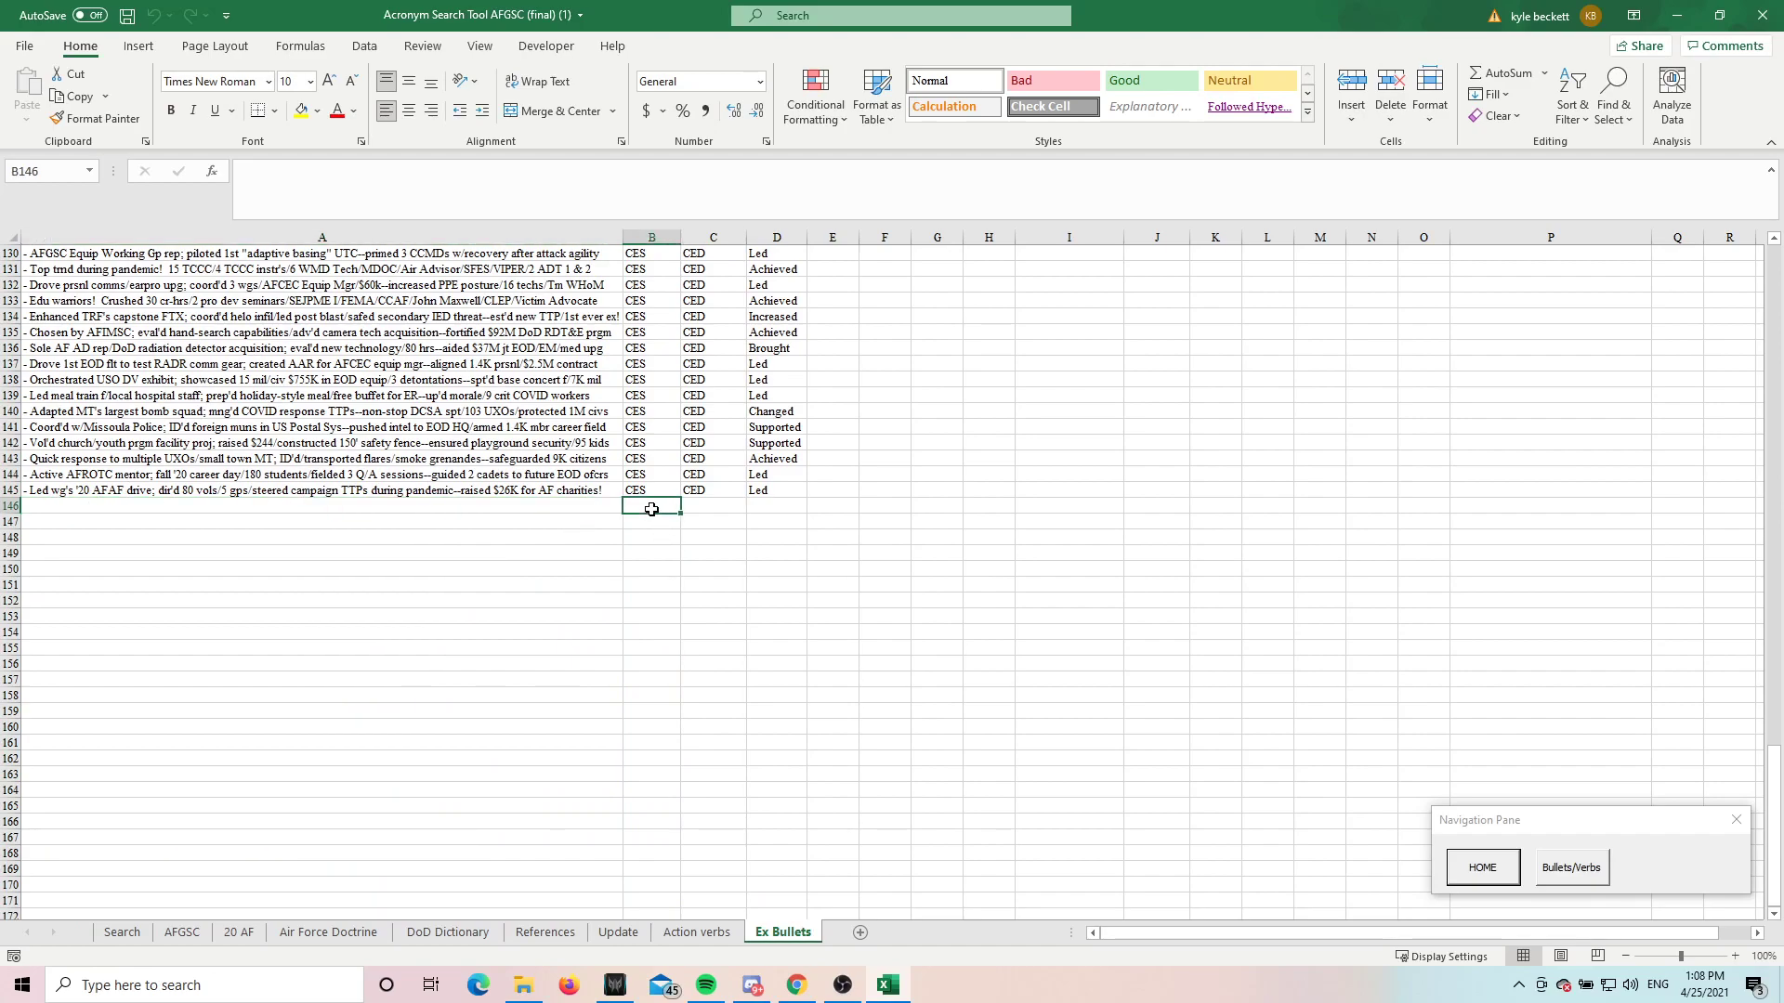
left_click(711, 507)
left_click(785, 510)
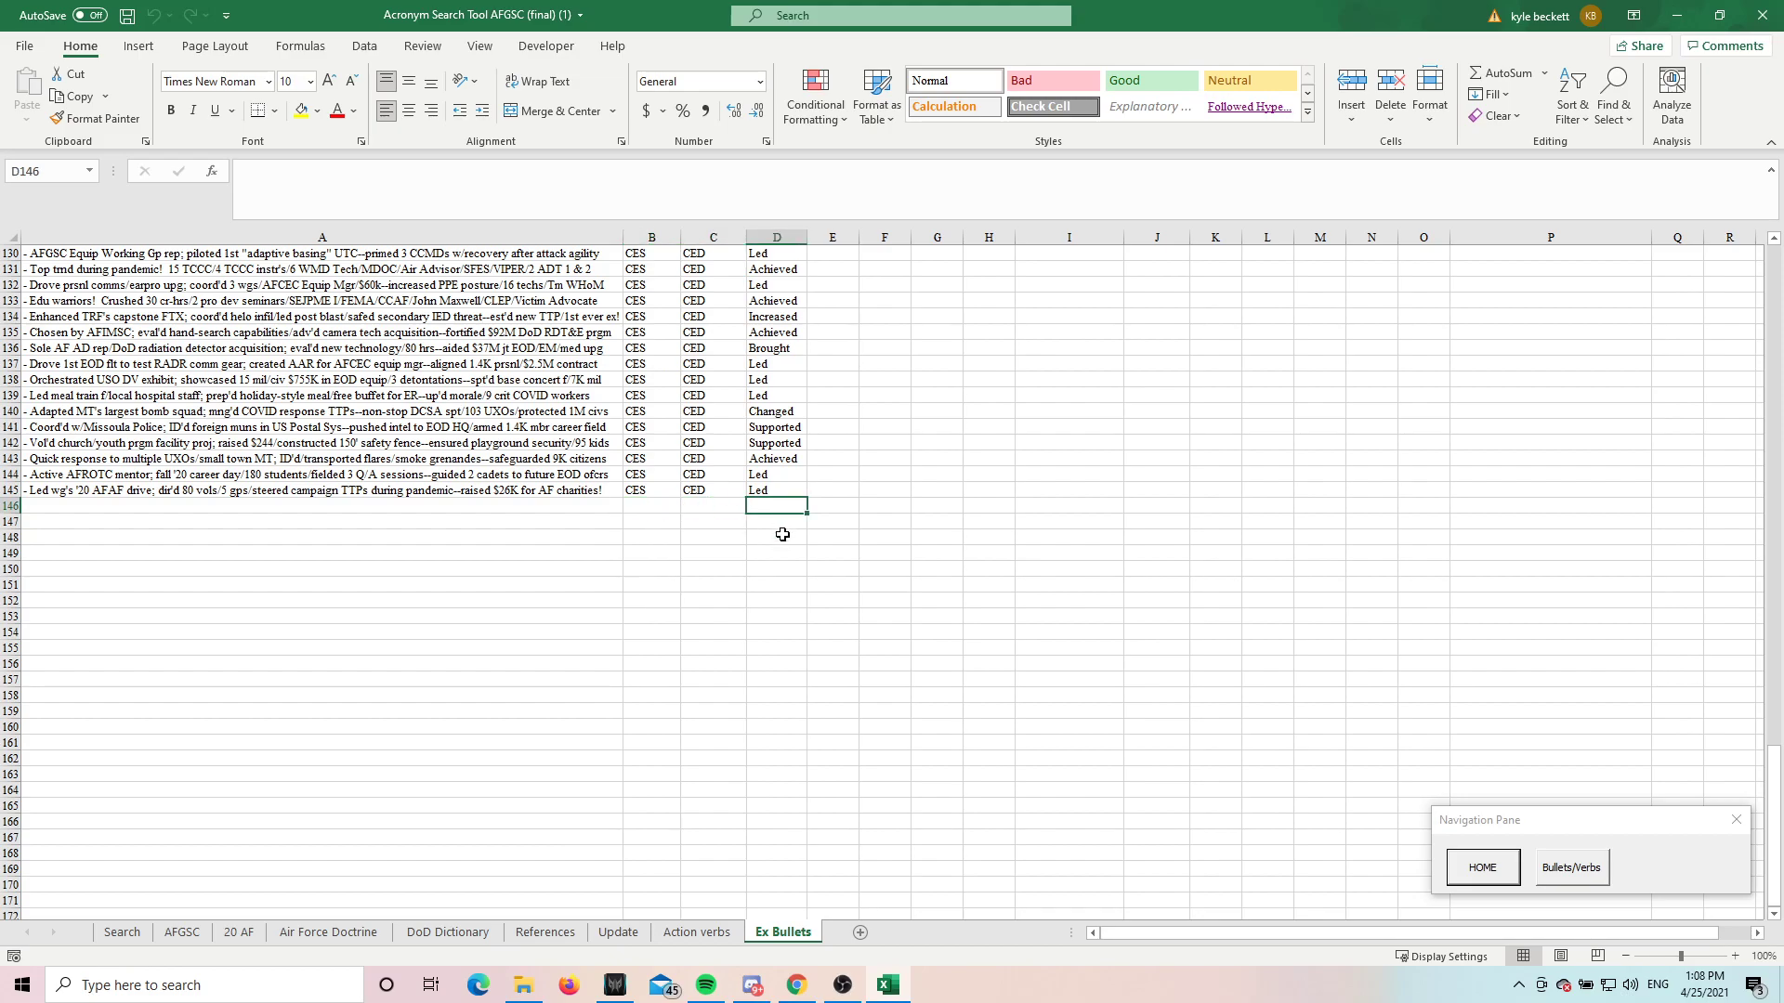
Step: Examine the Squadron, Flight and Action Cat columns and the reference table of squadron notations and flights in I9:K27
scroll(1115, 446, "up", 20)
scroll(1264, 589, "up", 15)
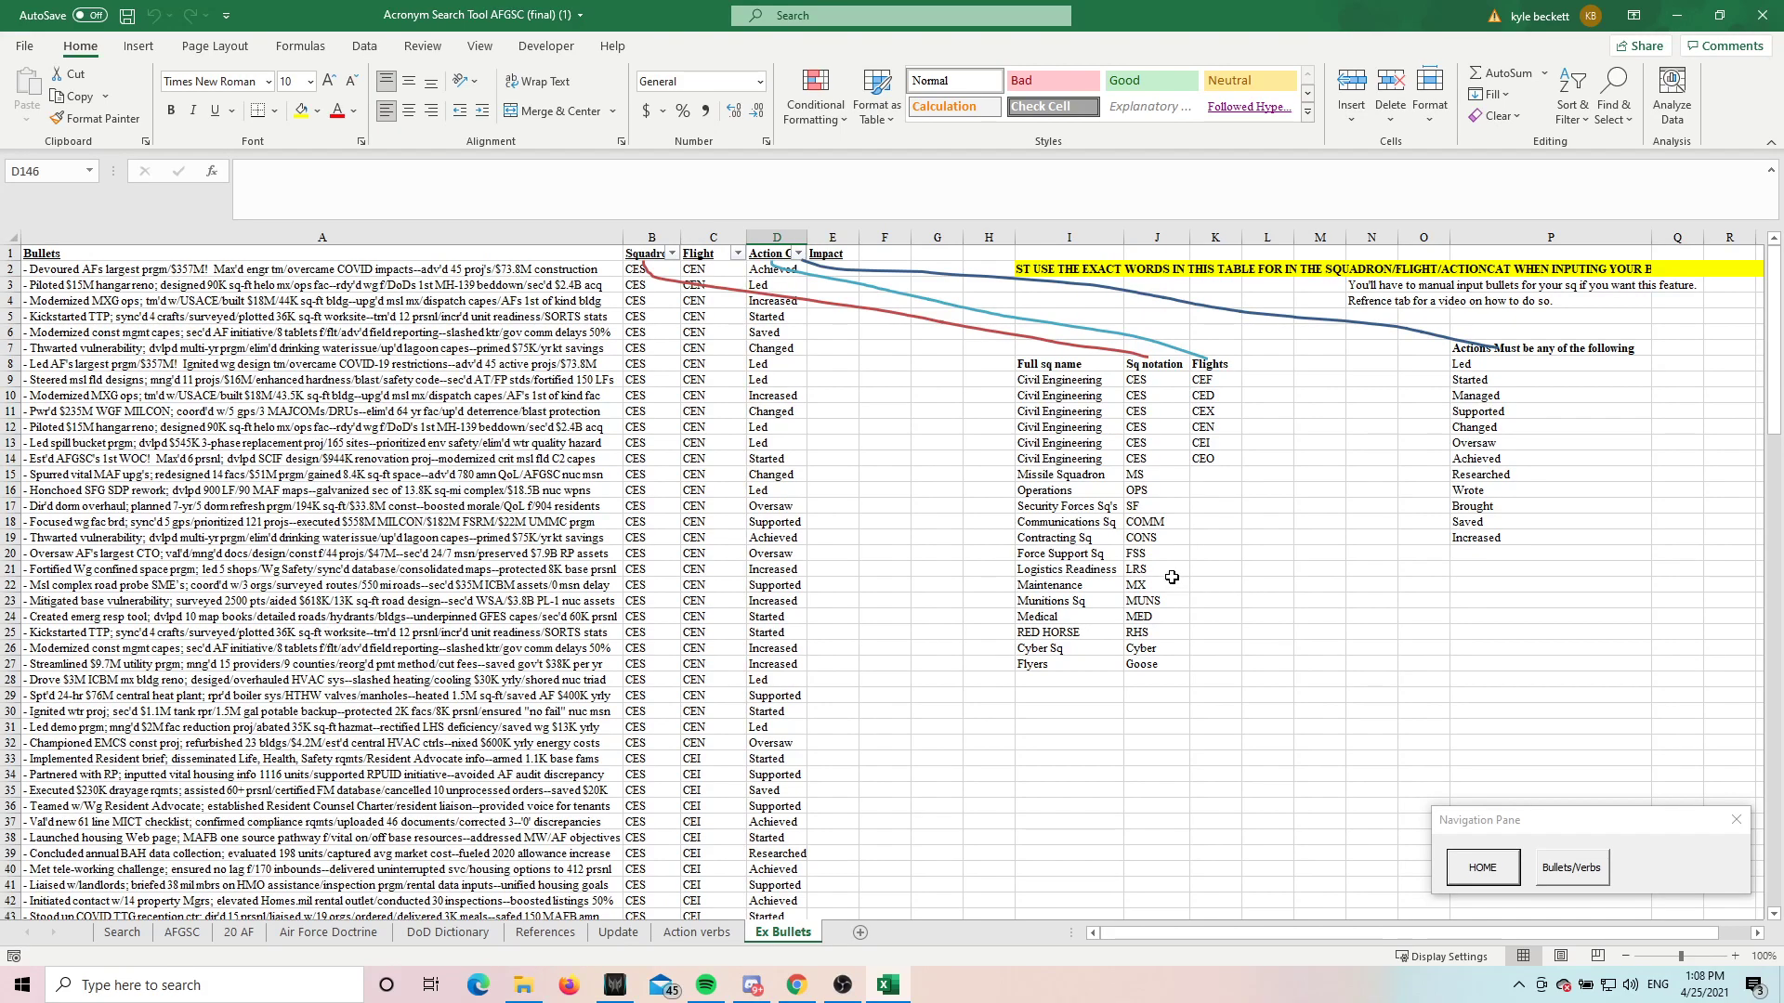
left_click(652, 238)
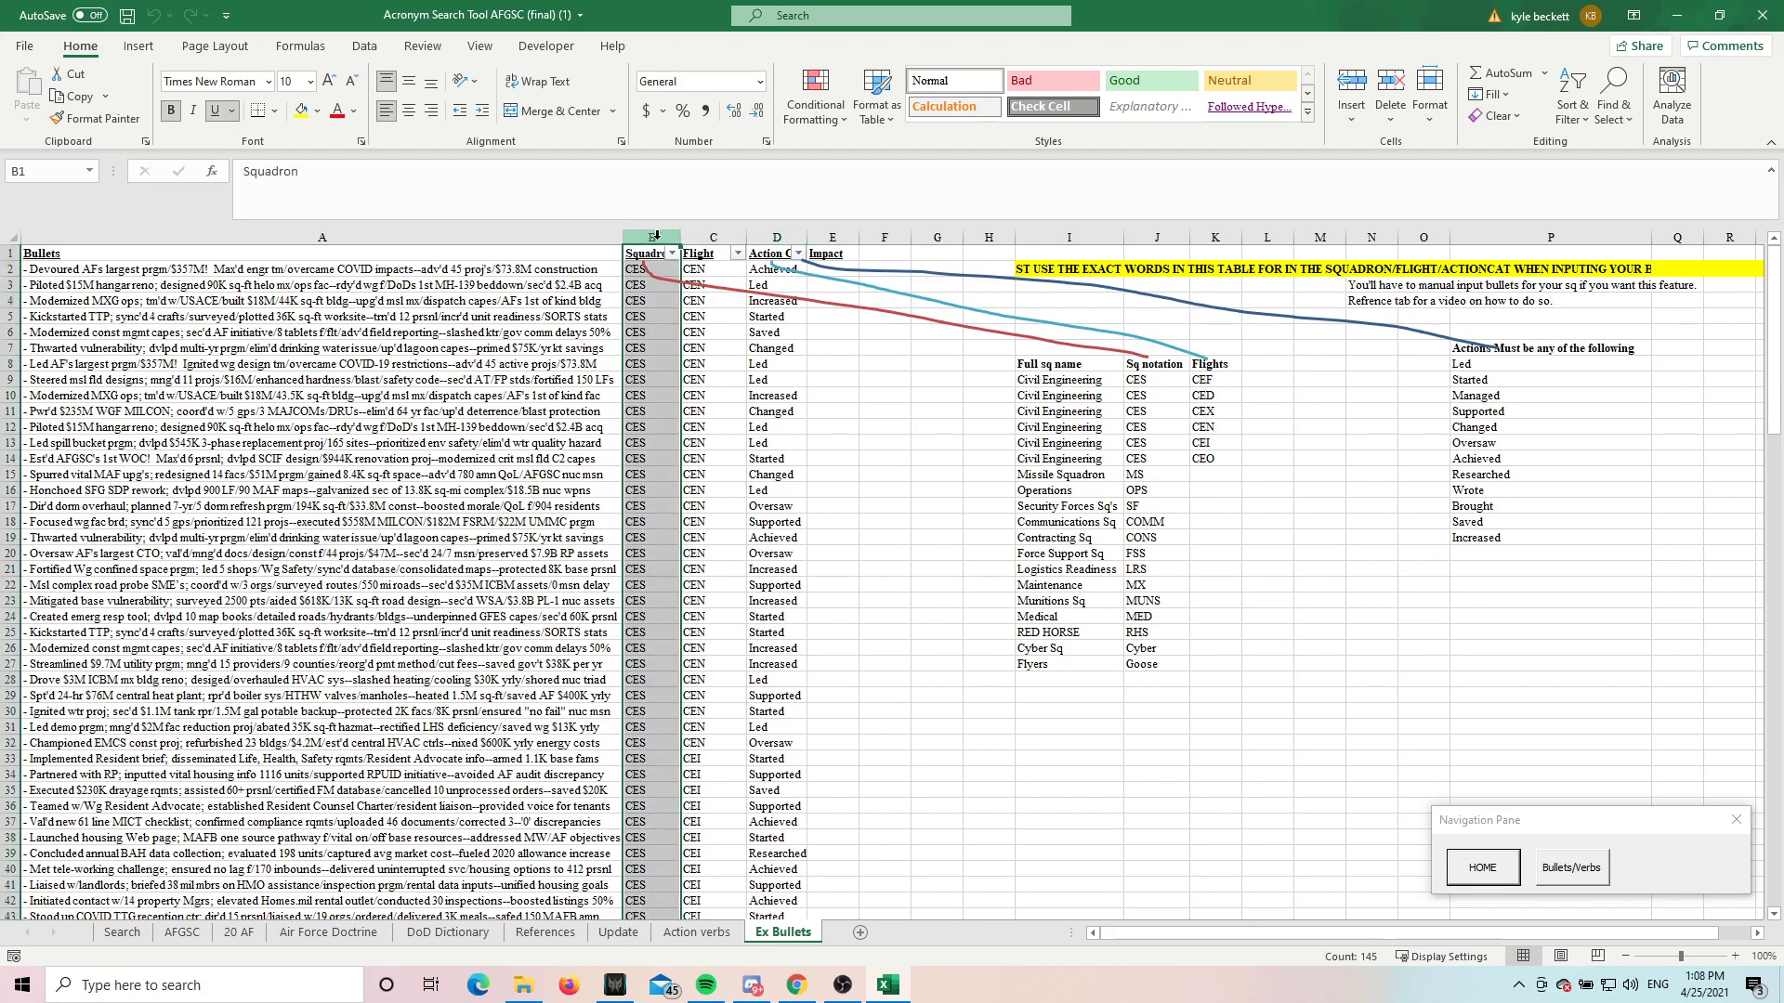
left_click(711, 237)
left_click(777, 238)
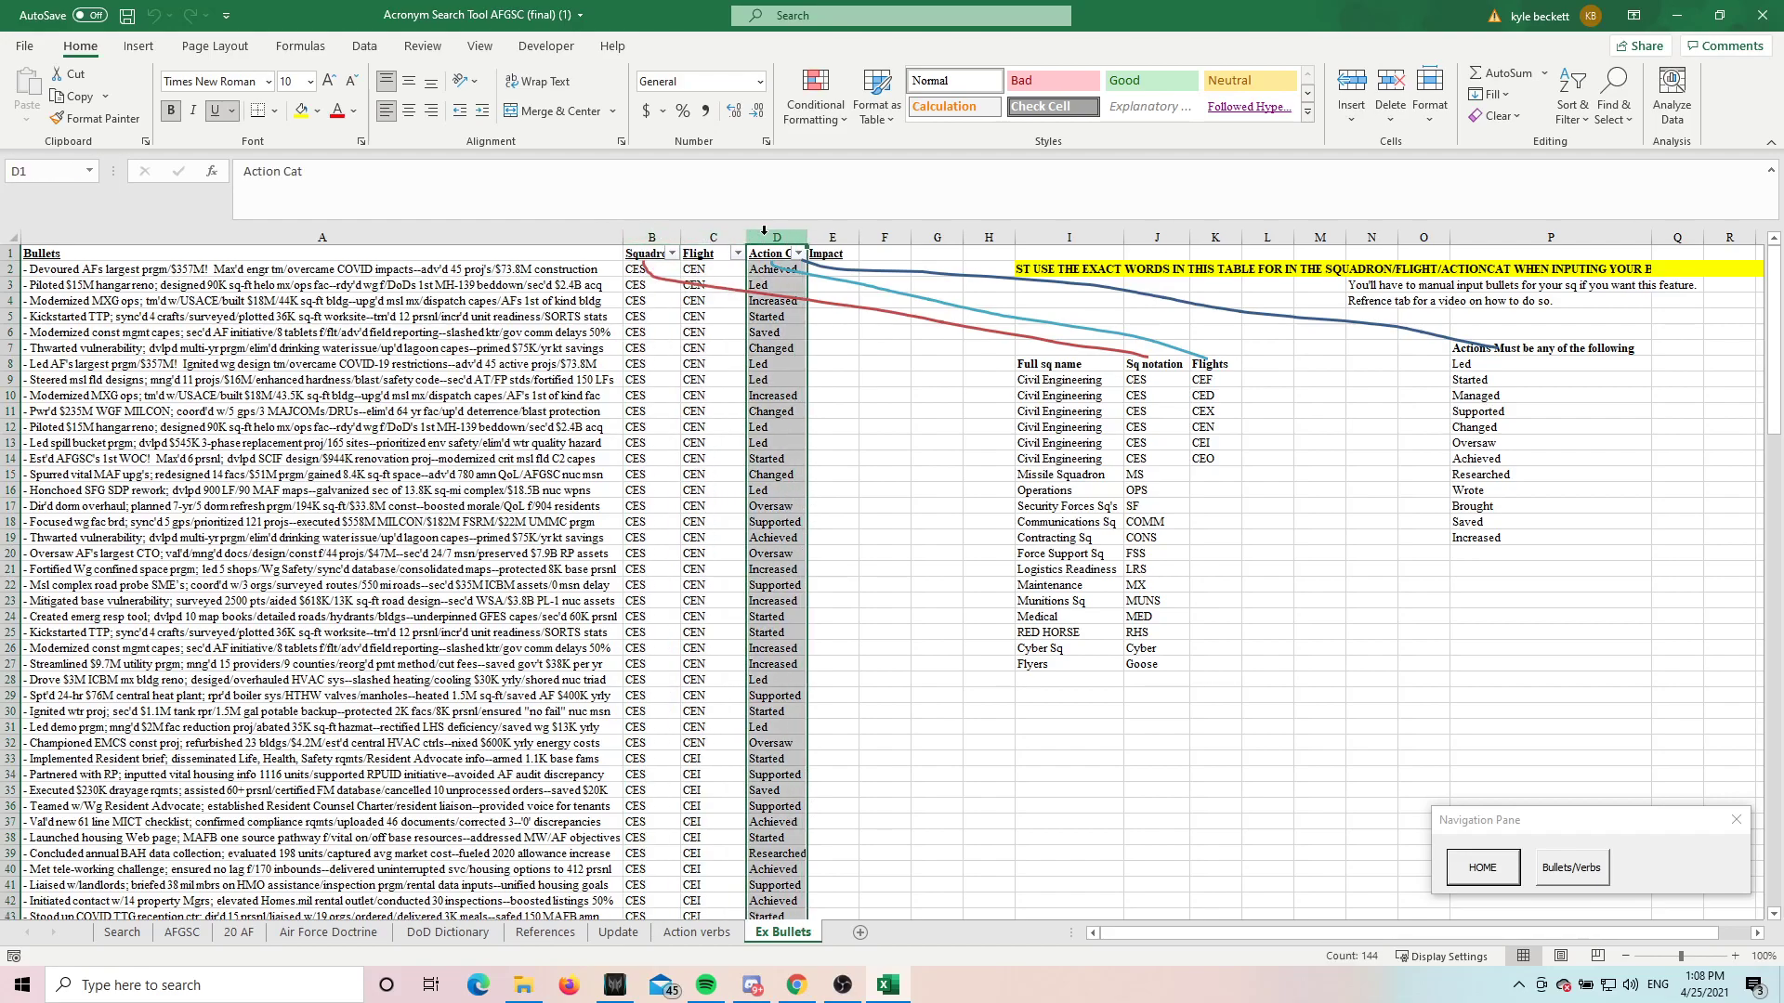
left_click_drag(1065, 381, 1196, 661)
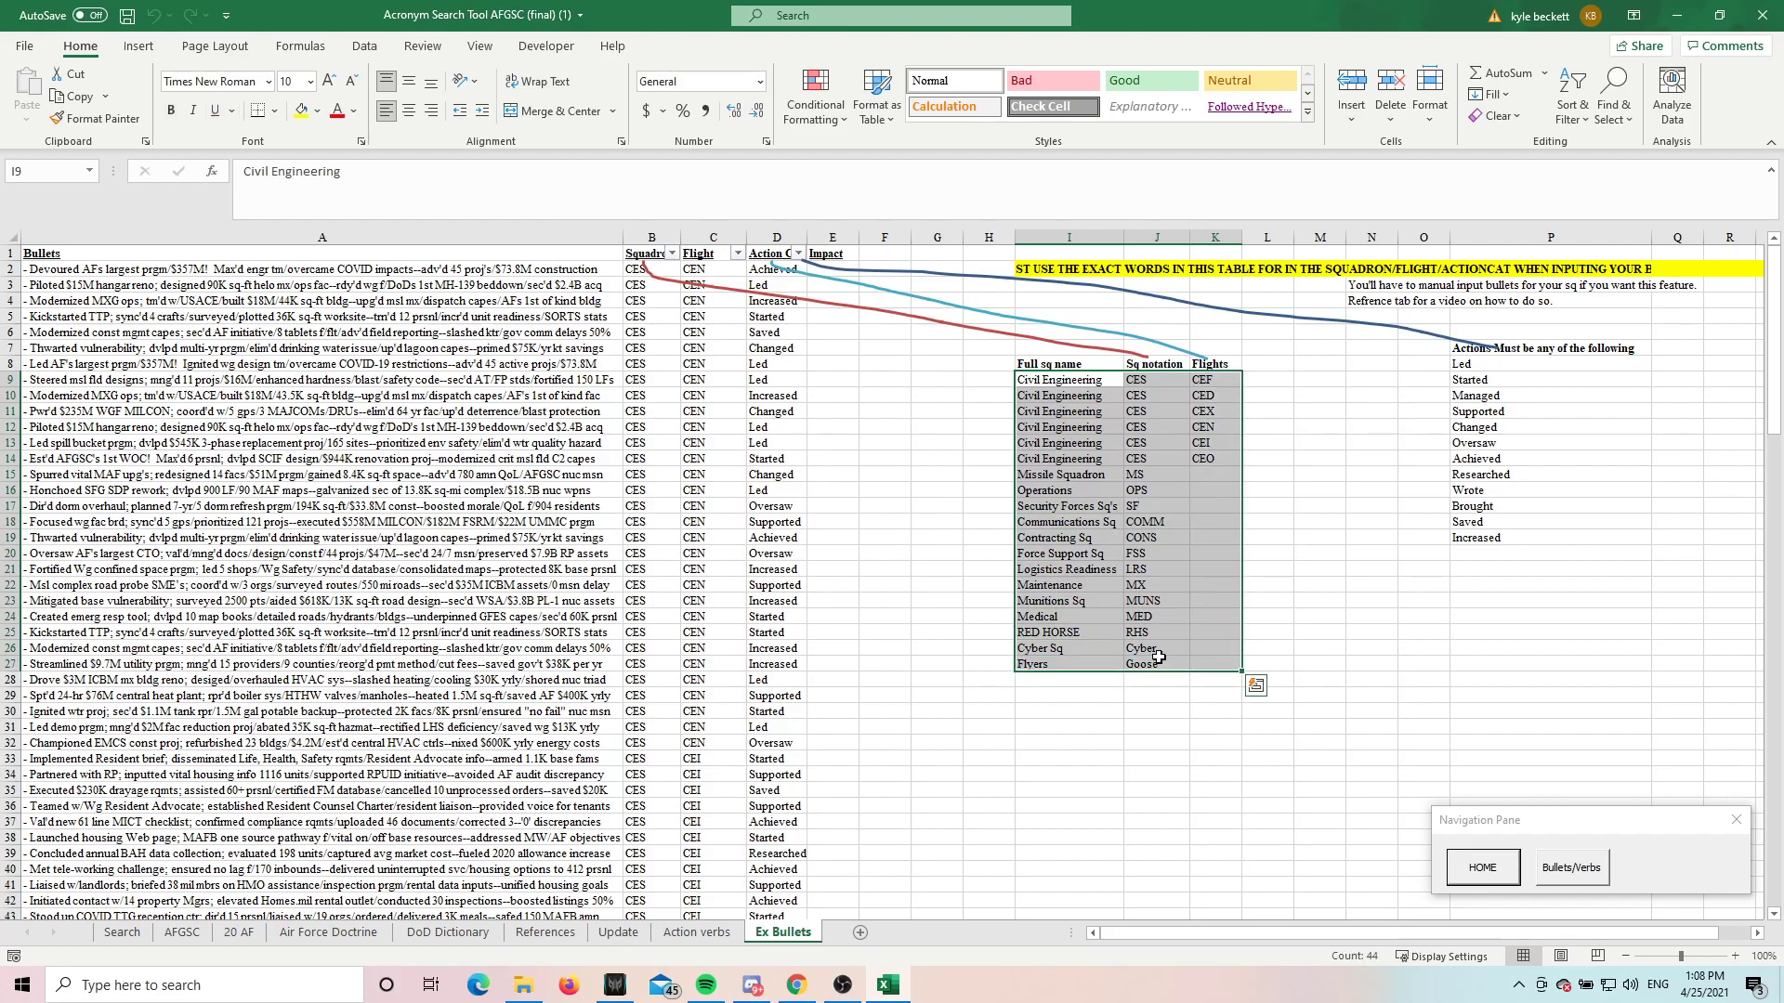
left_click_drag(1142, 583, 1141, 661)
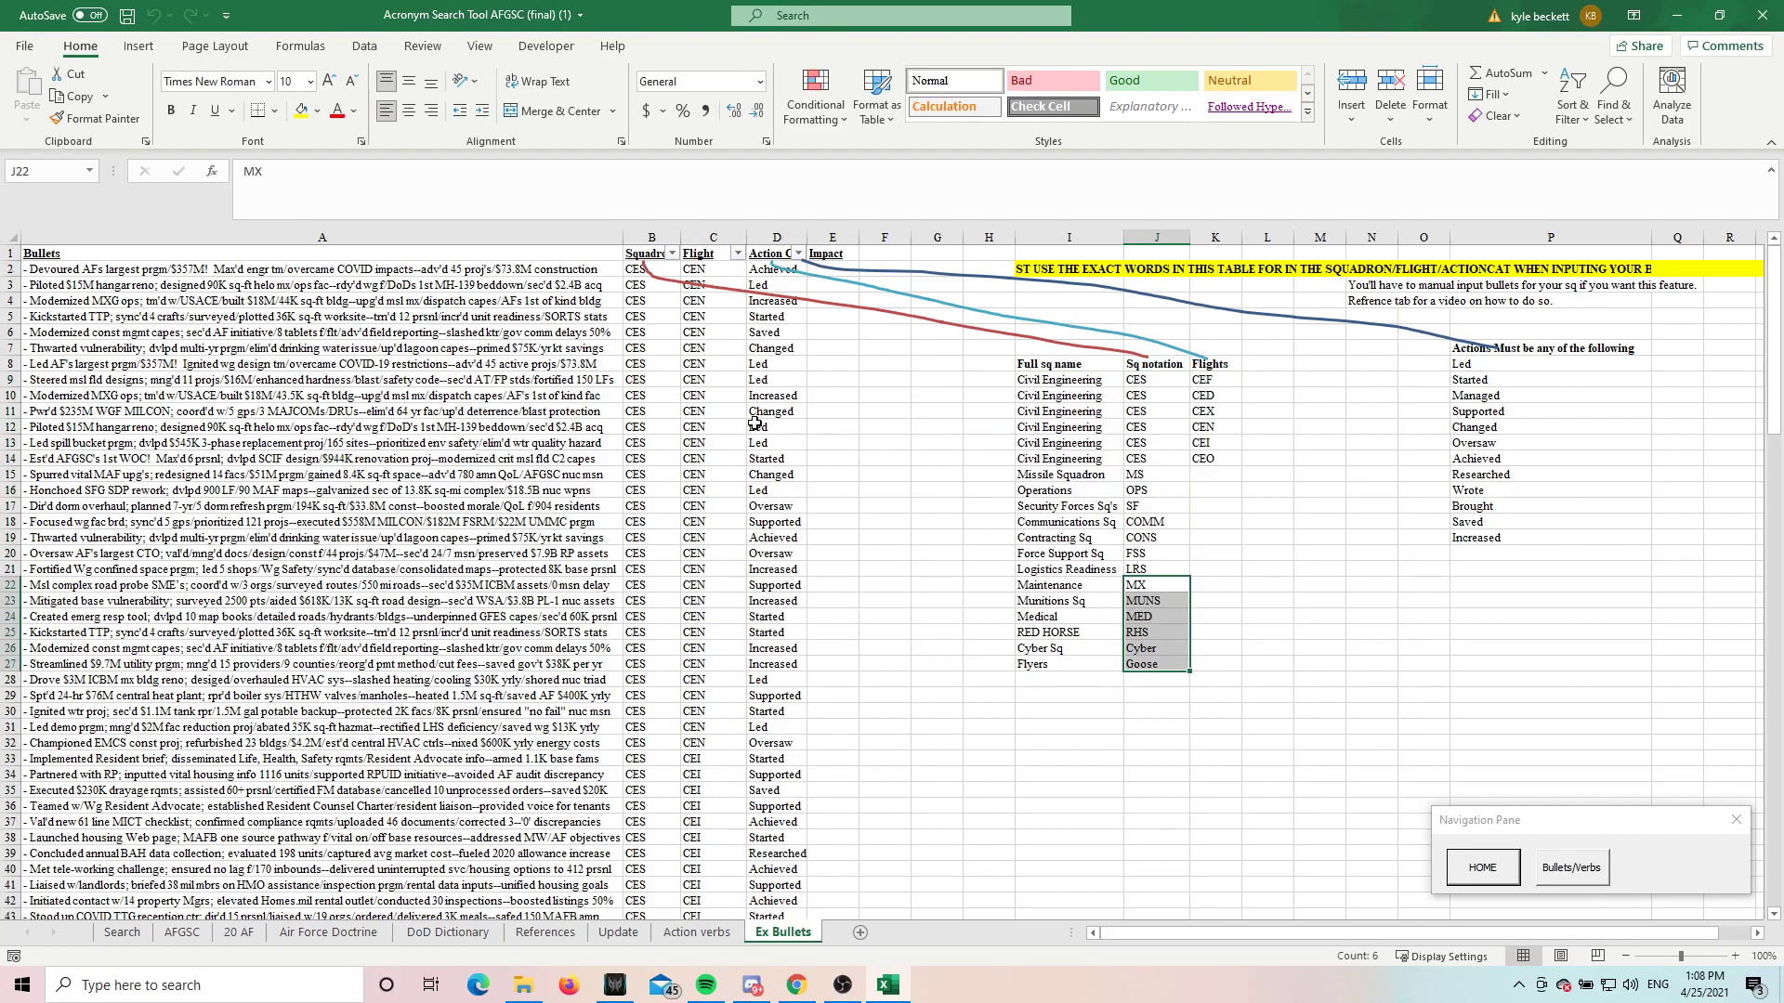
Step: Set the squadron in cell B12 to SF and check the Security Forces row in the notation table
left_click(639, 429)
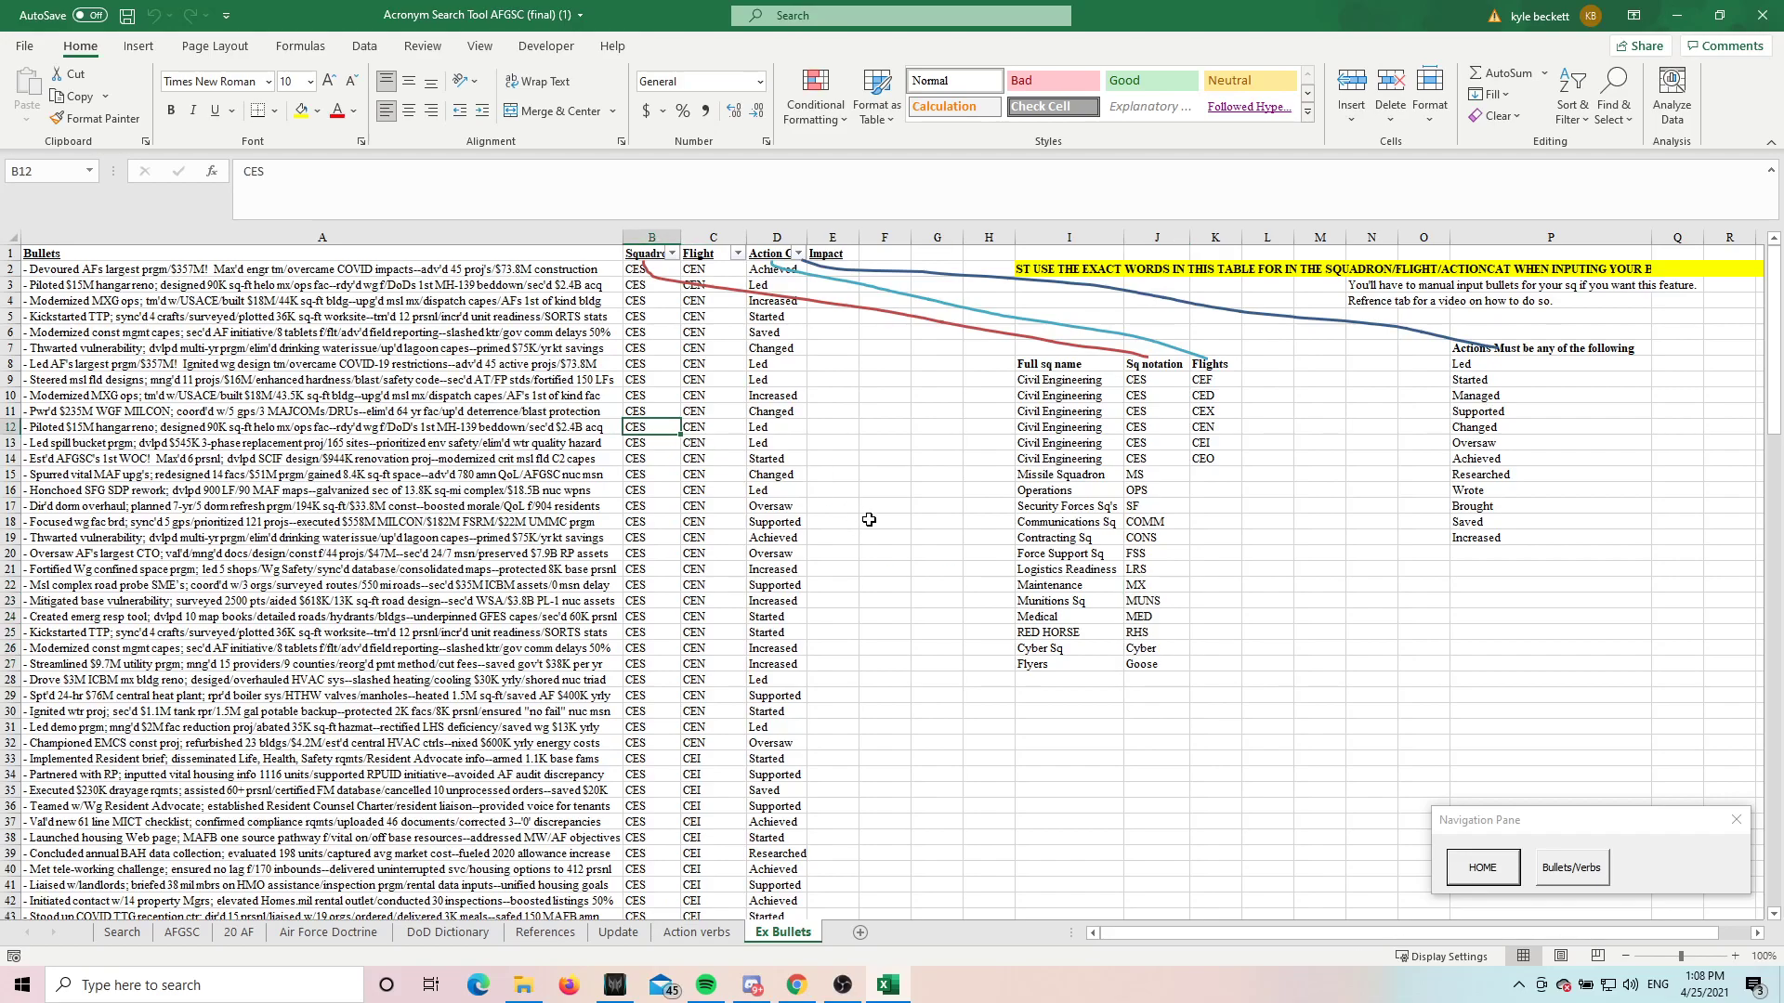
type("SF")
key("Return")
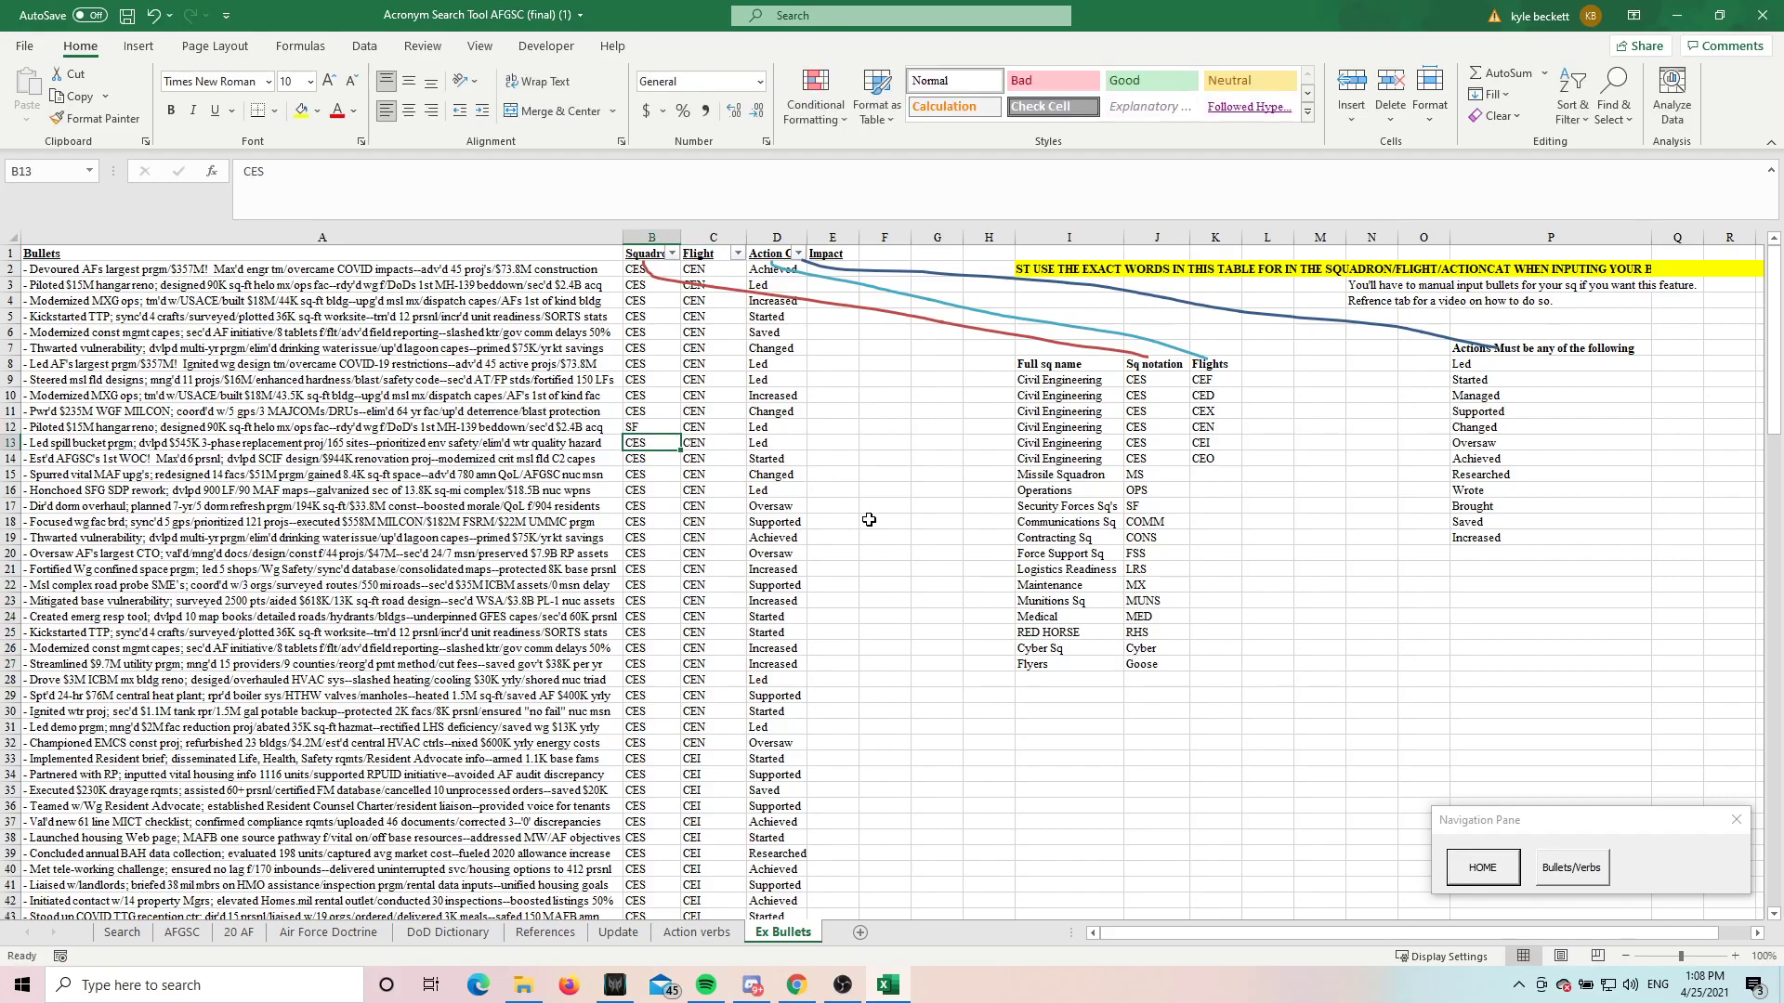
left_click(1149, 364)
left_click_drag(1156, 510, 1068, 510)
left_click(1205, 506)
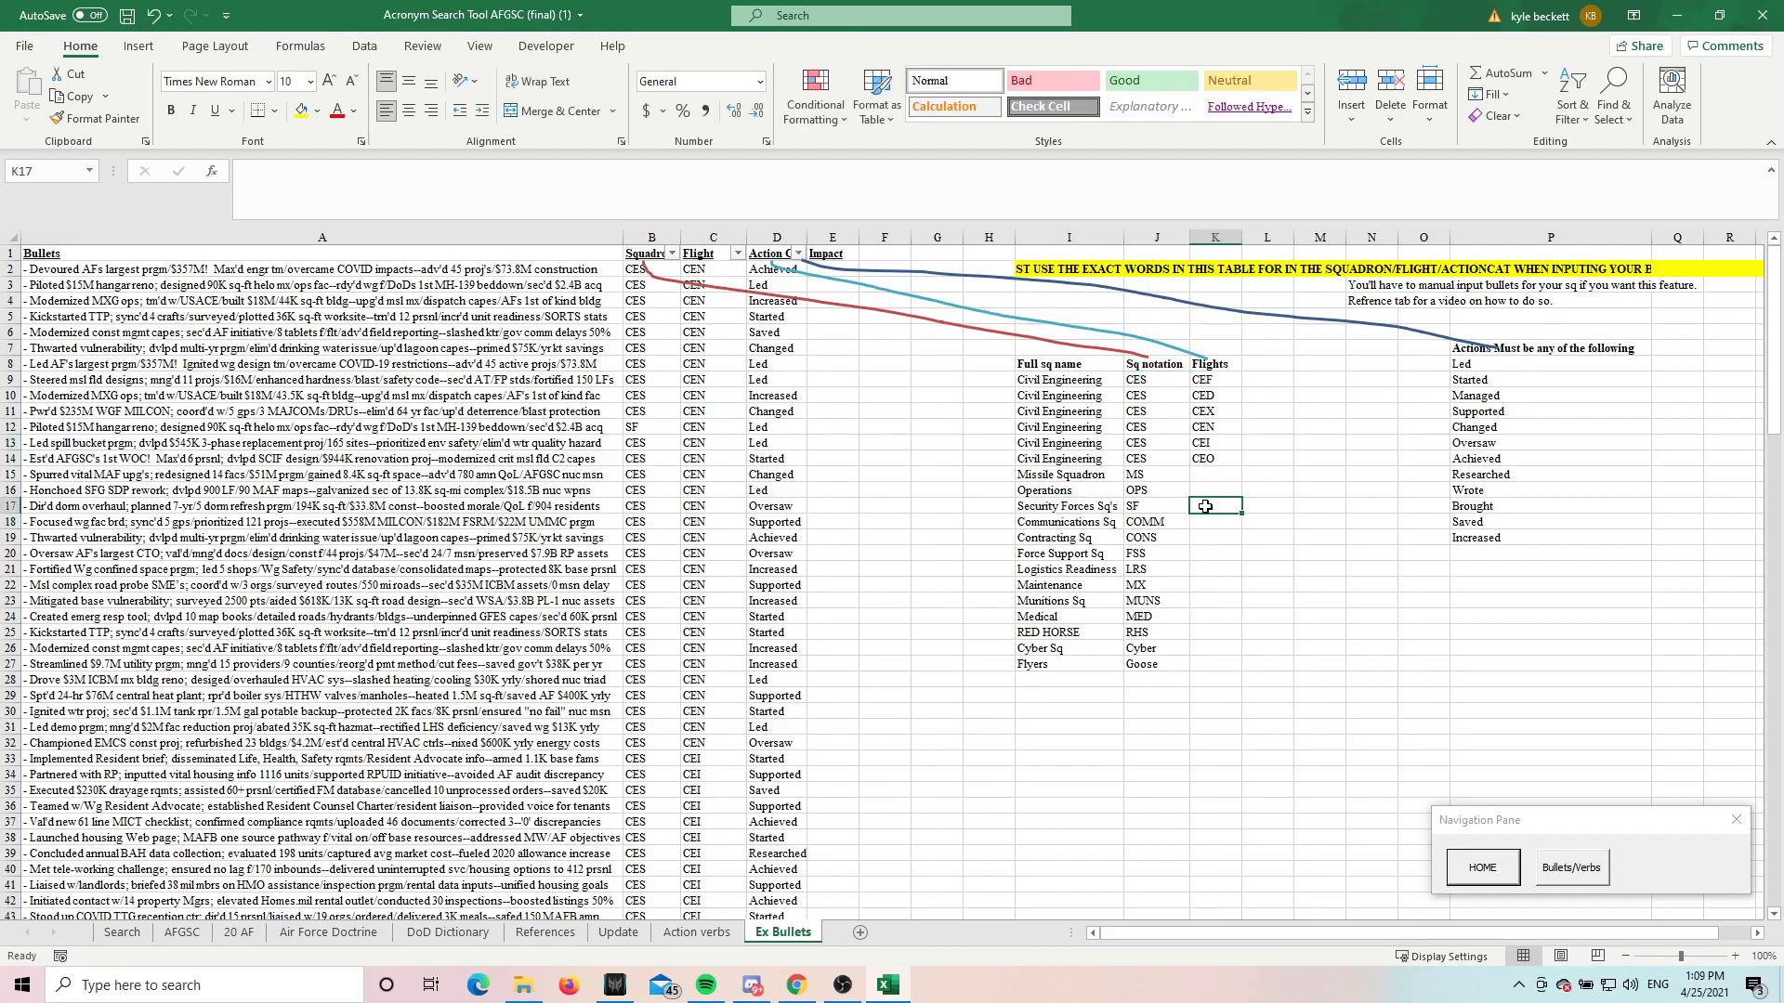
Step: Clear the flight in cell C12 and check the allowed action words in P7:P19
left_click(650, 429)
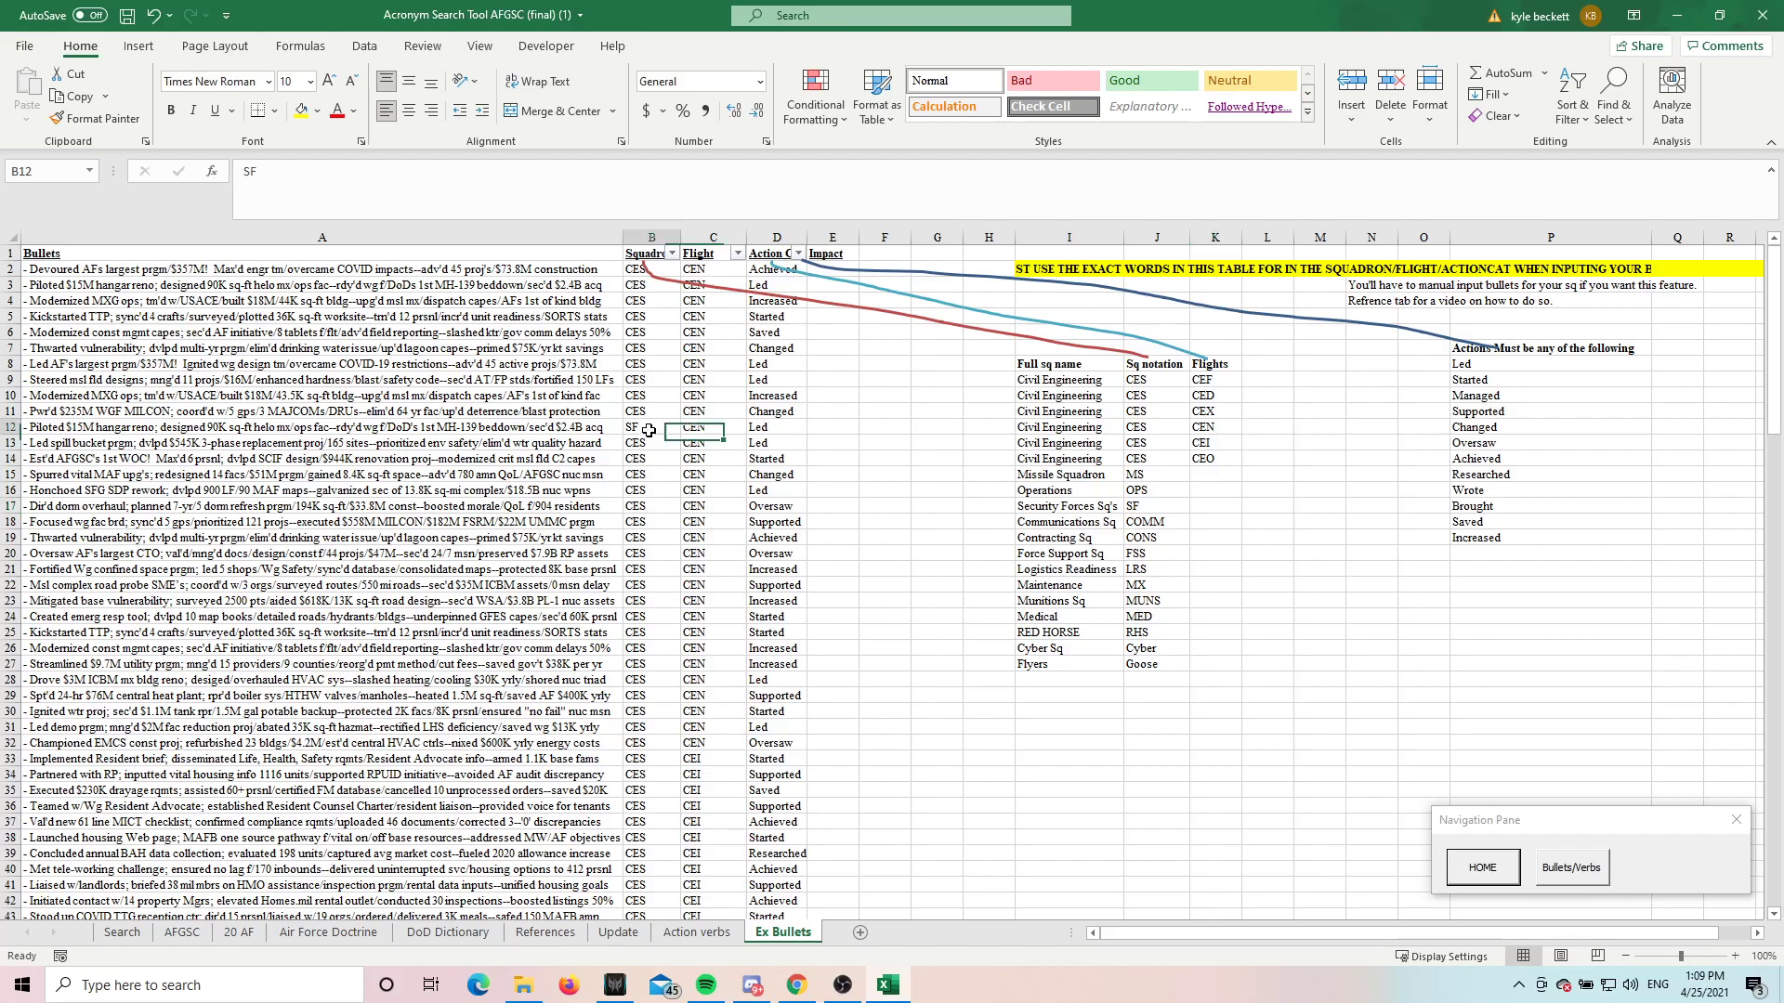
left_click(694, 430)
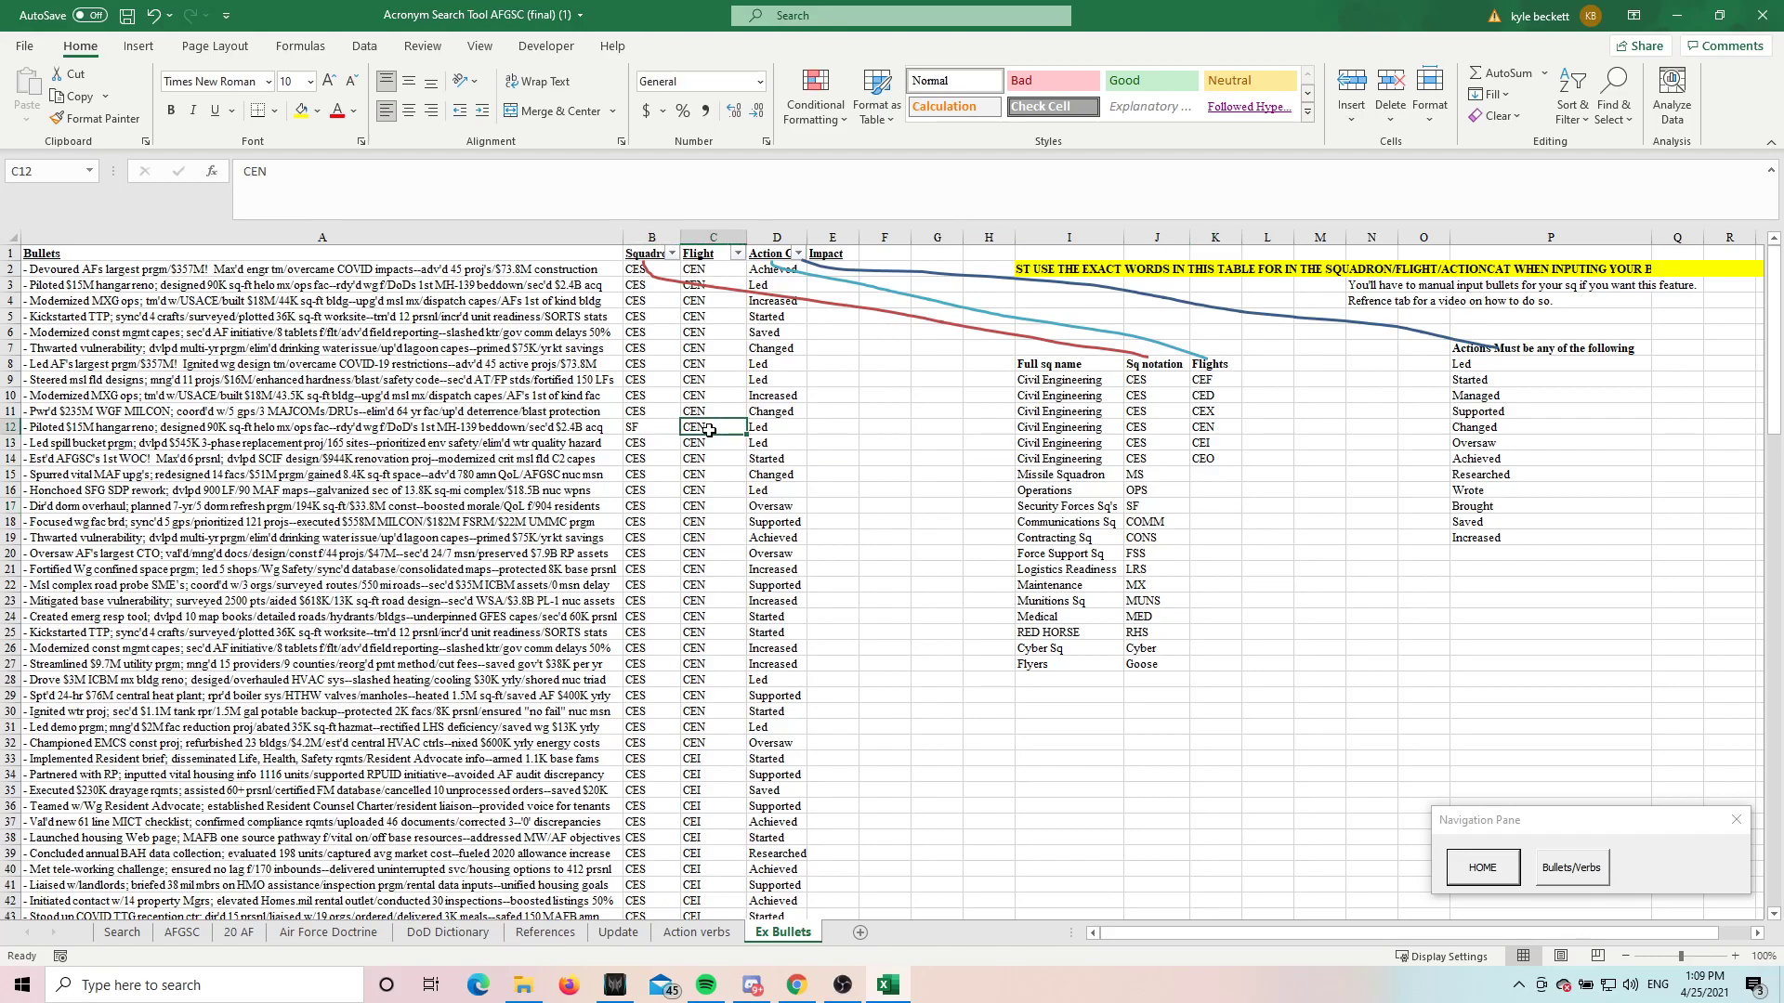
key("Delete")
left_click(765, 431)
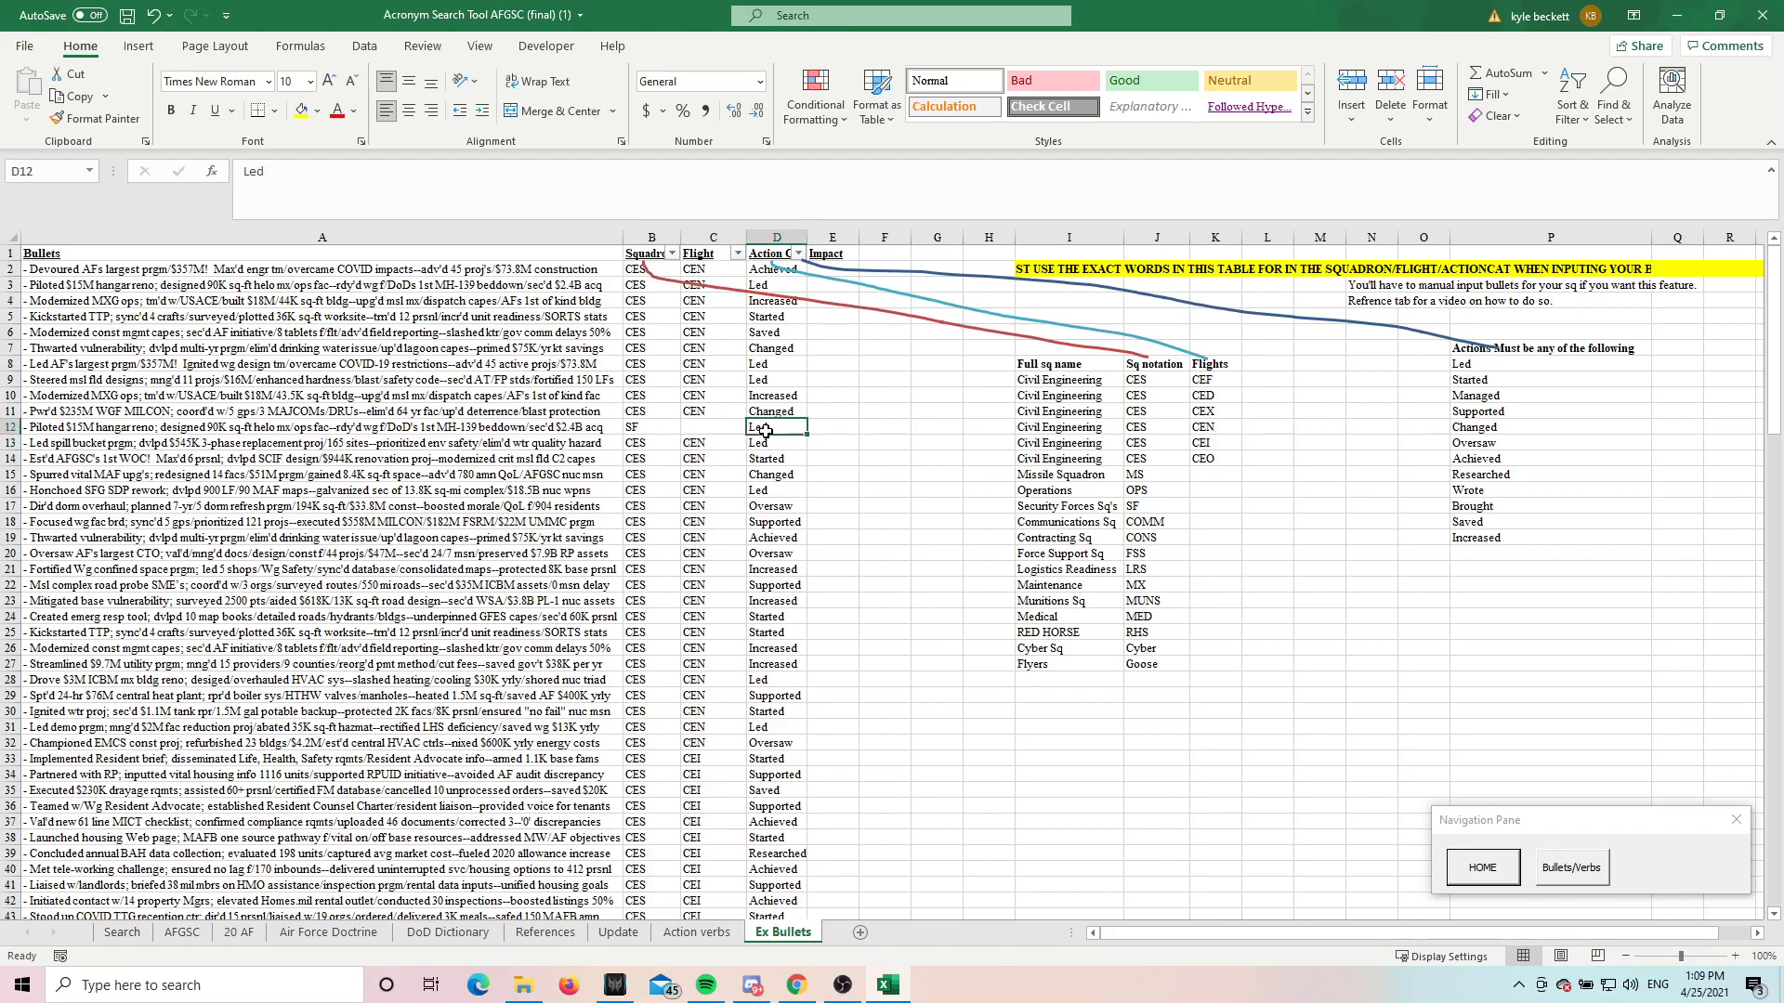
left_click(1480, 362)
left_click_drag(1499, 351, 1486, 538)
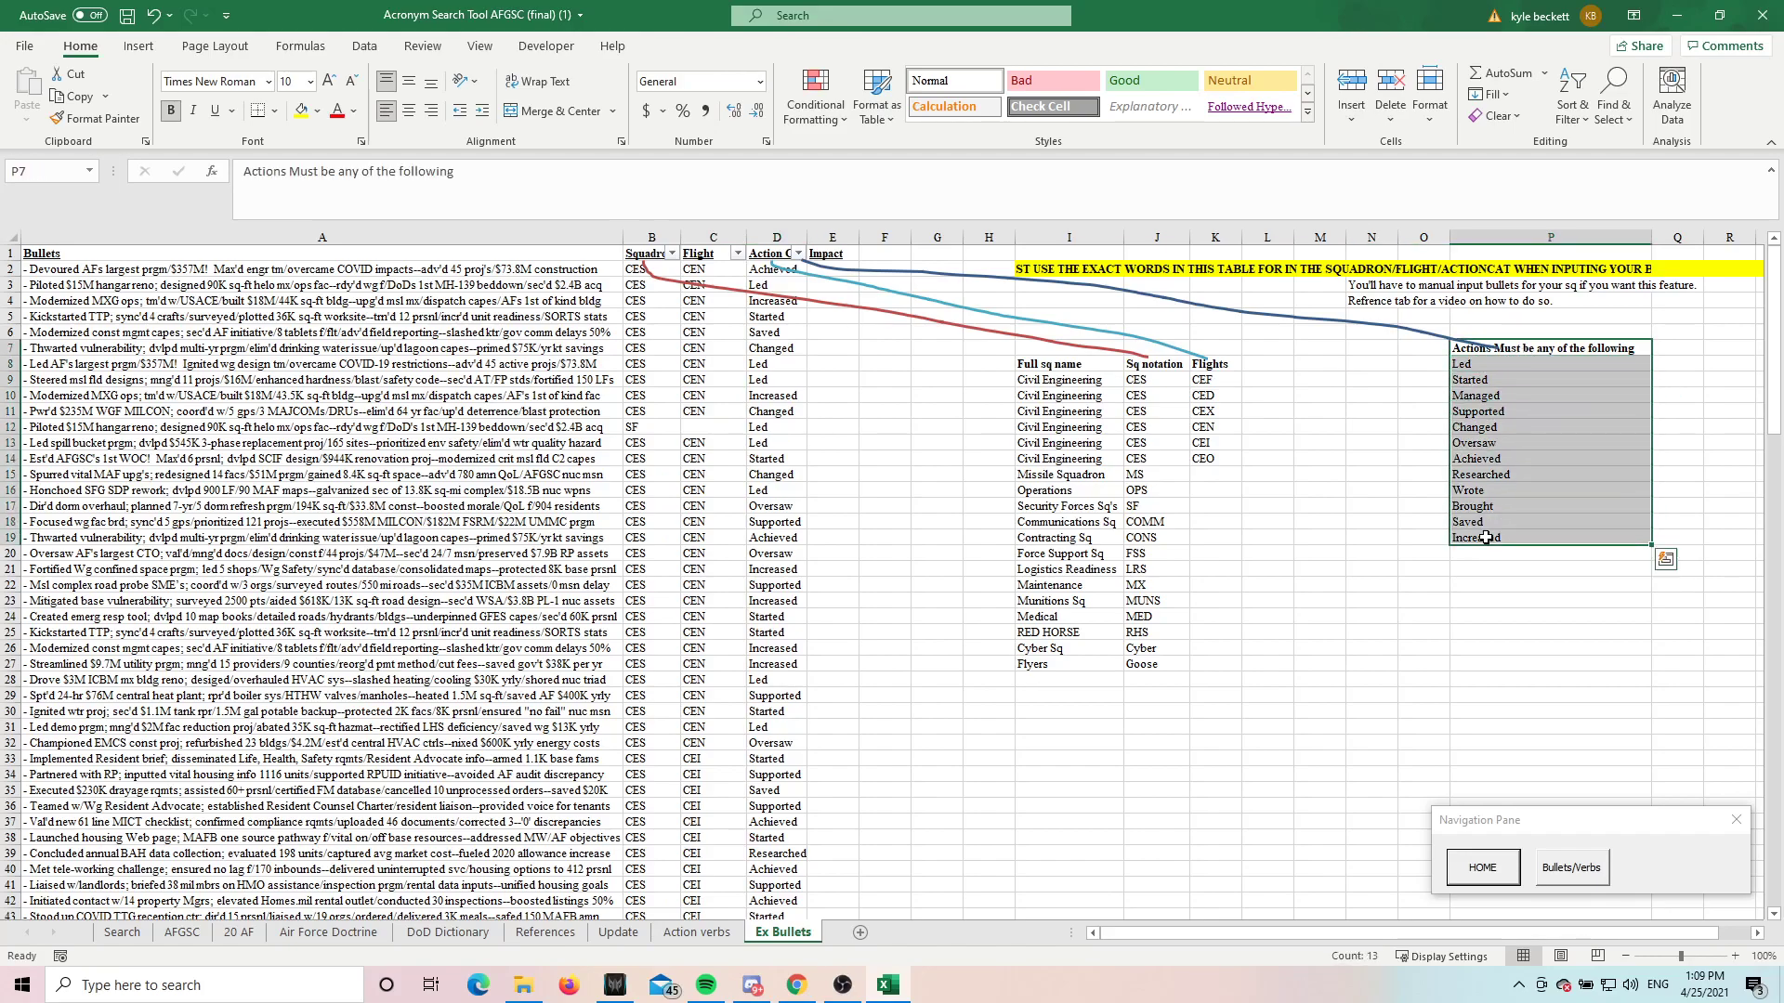
left_click(1489, 368)
left_click(722, 423)
type("LE")
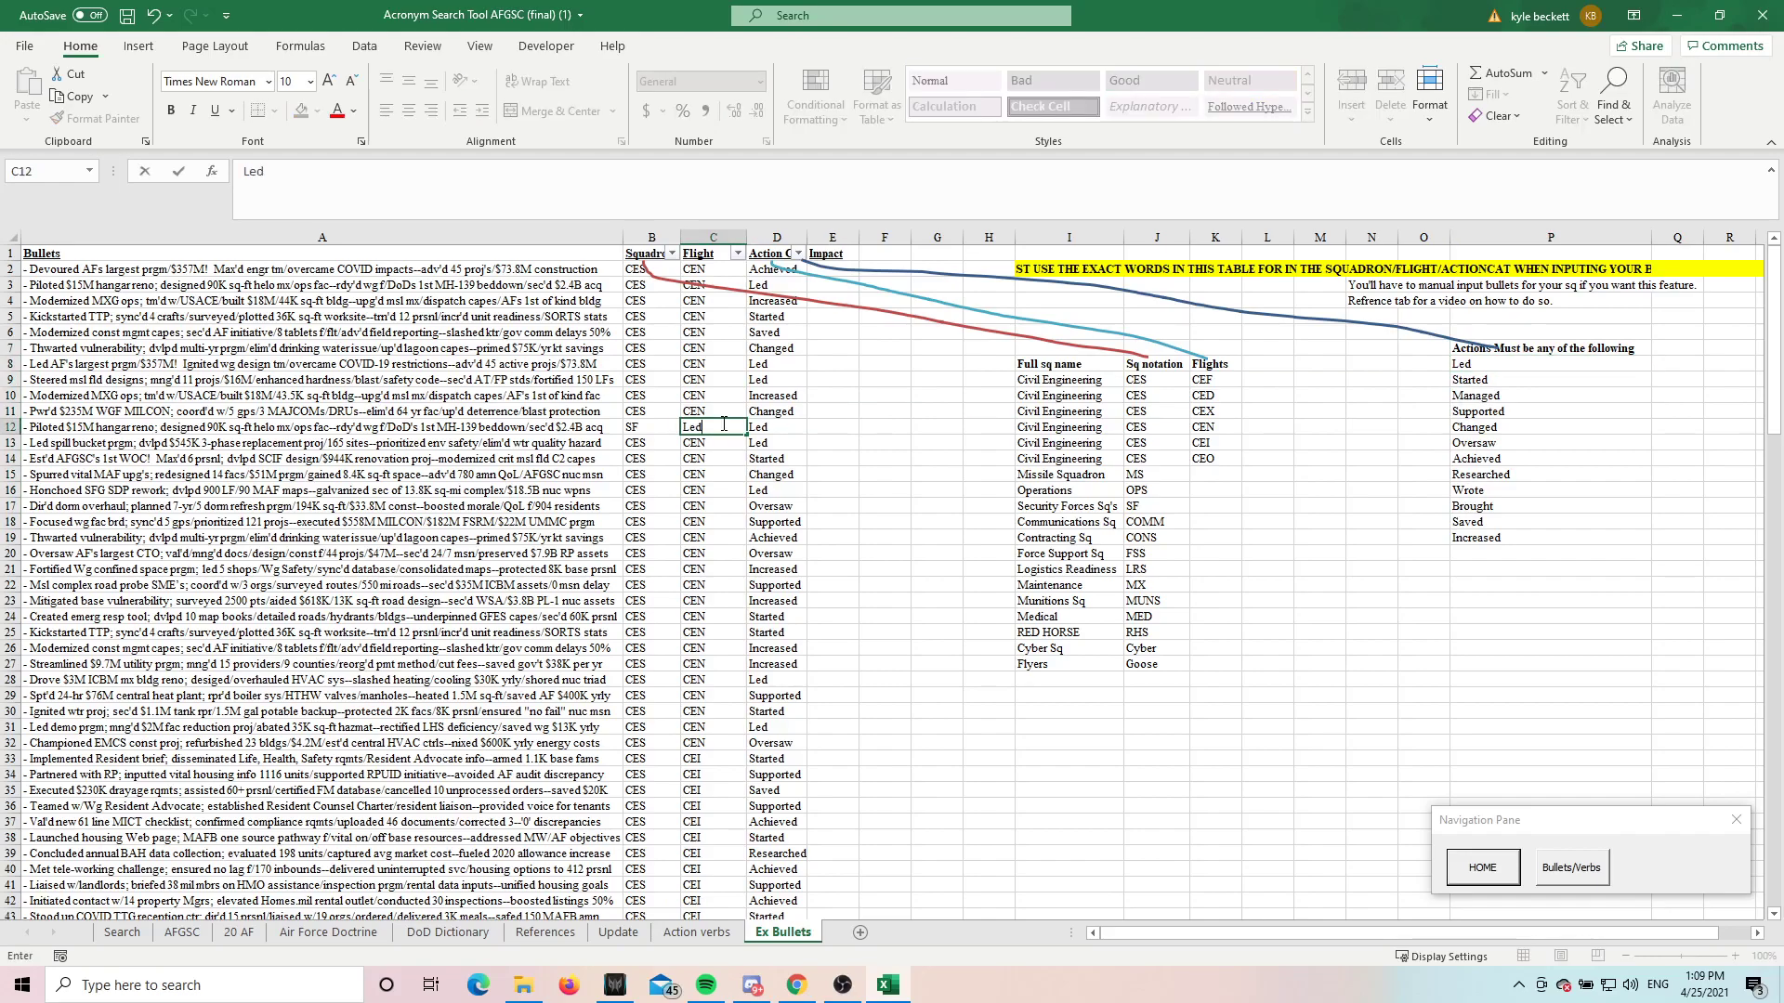
key("Return")
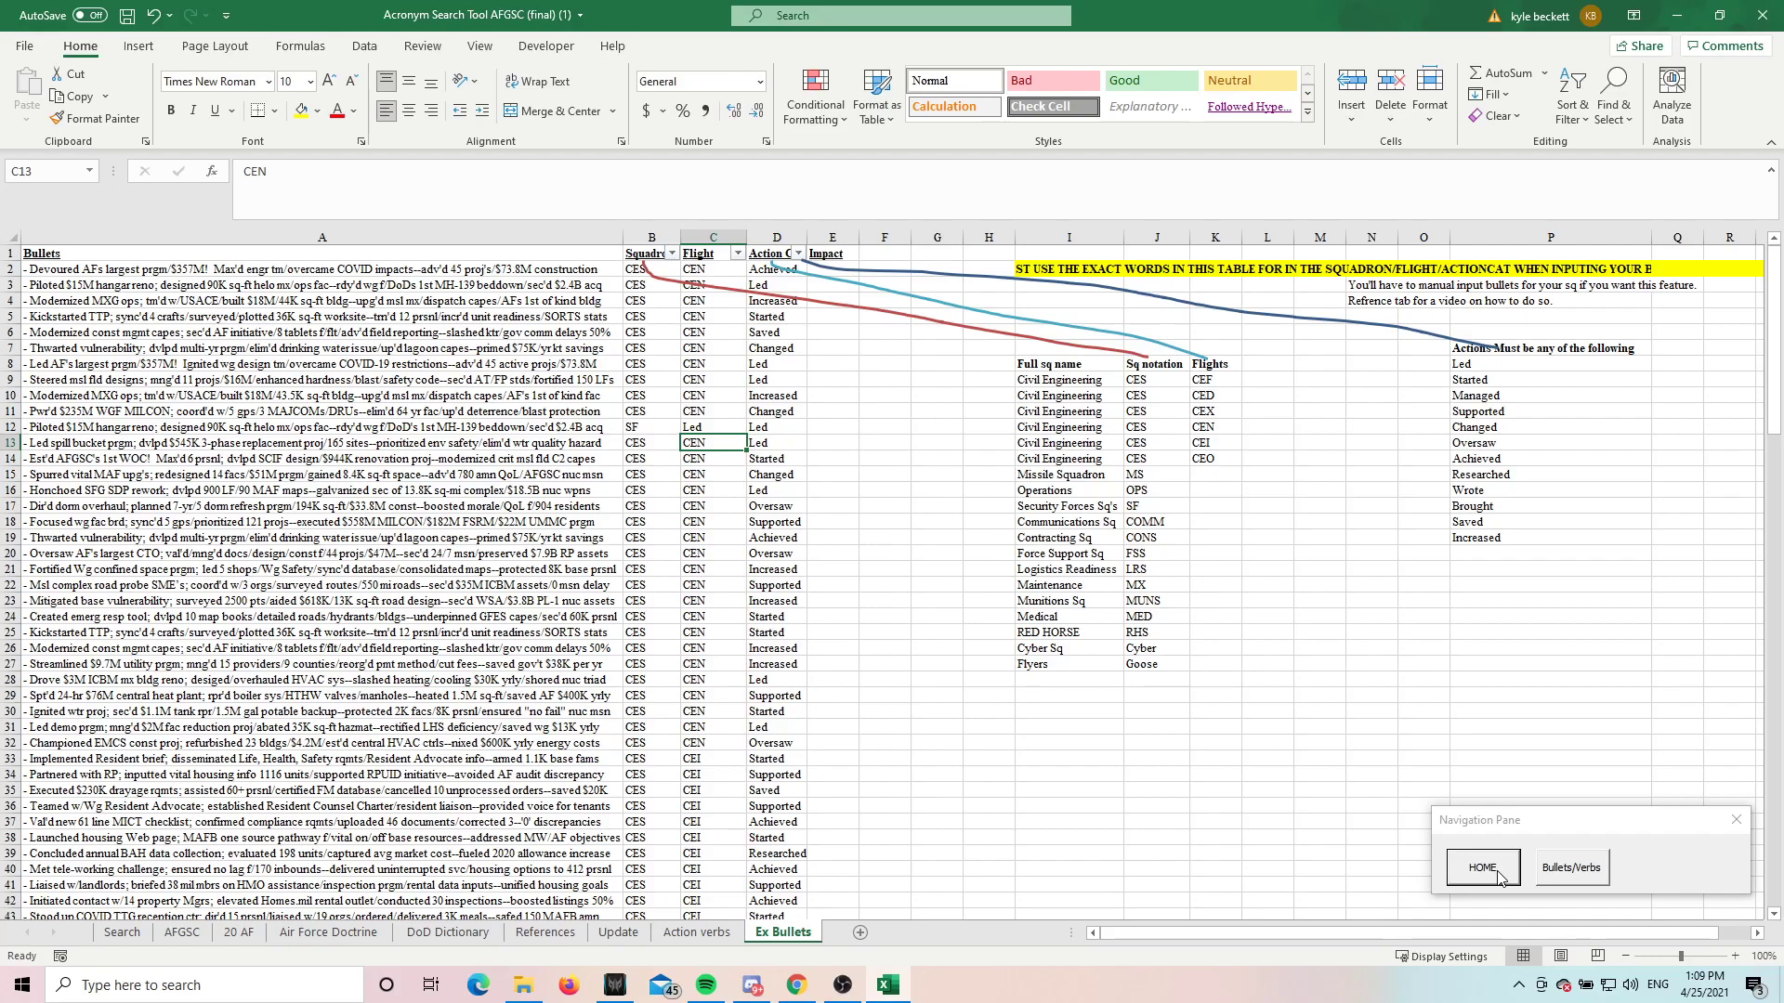
left_click(712, 427)
key("Delete")
Step: Return to the Search sheet and generate example bullets for the Security Forces squadron and Led category from the edited data
left_click(777, 428)
left_click(1497, 878)
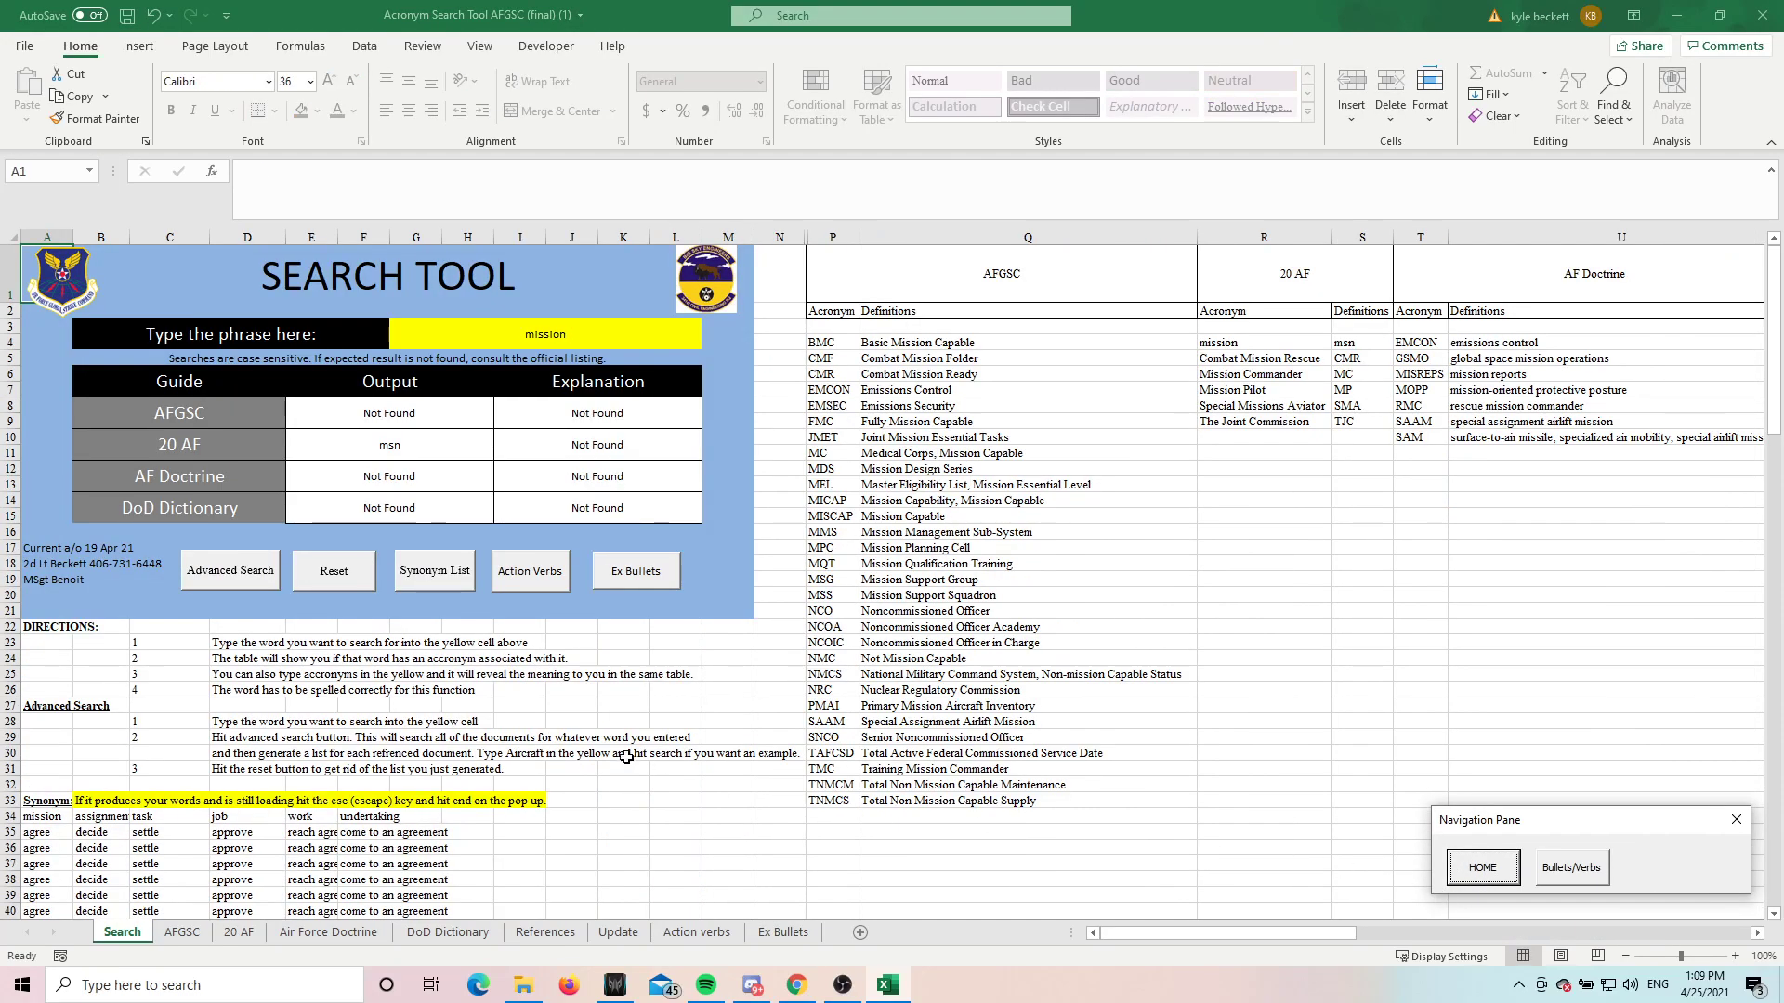
left_click(620, 573)
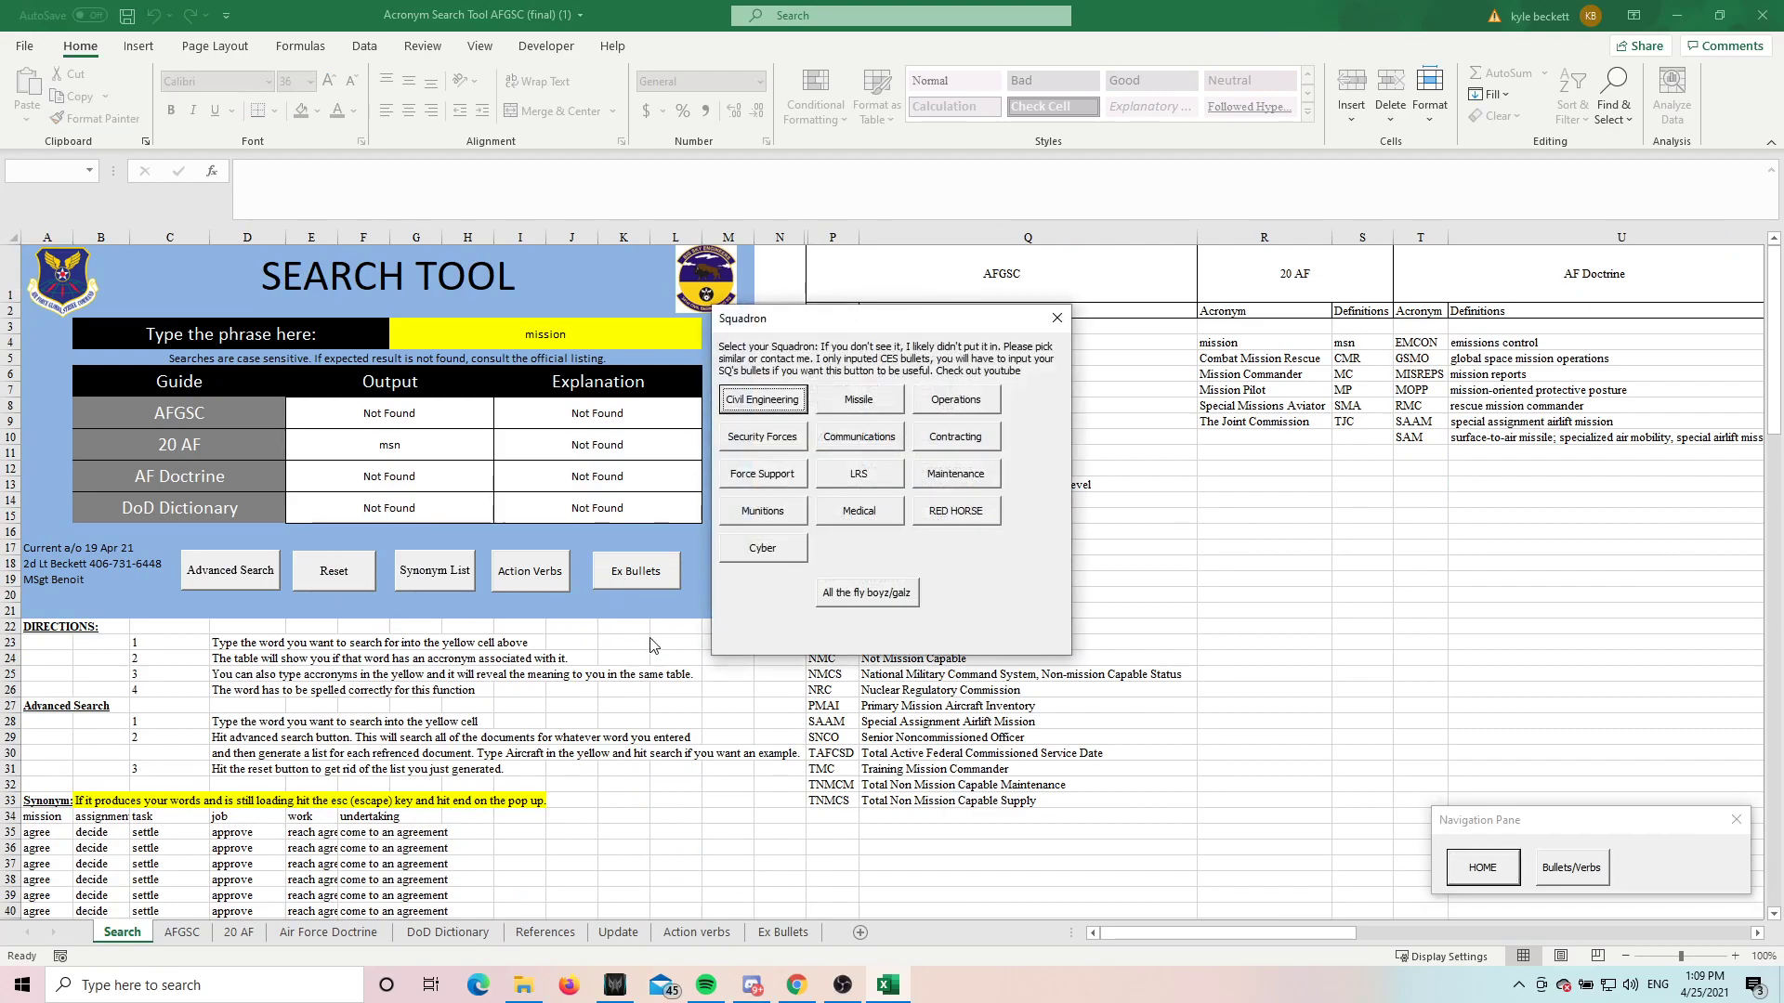
left_click(763, 444)
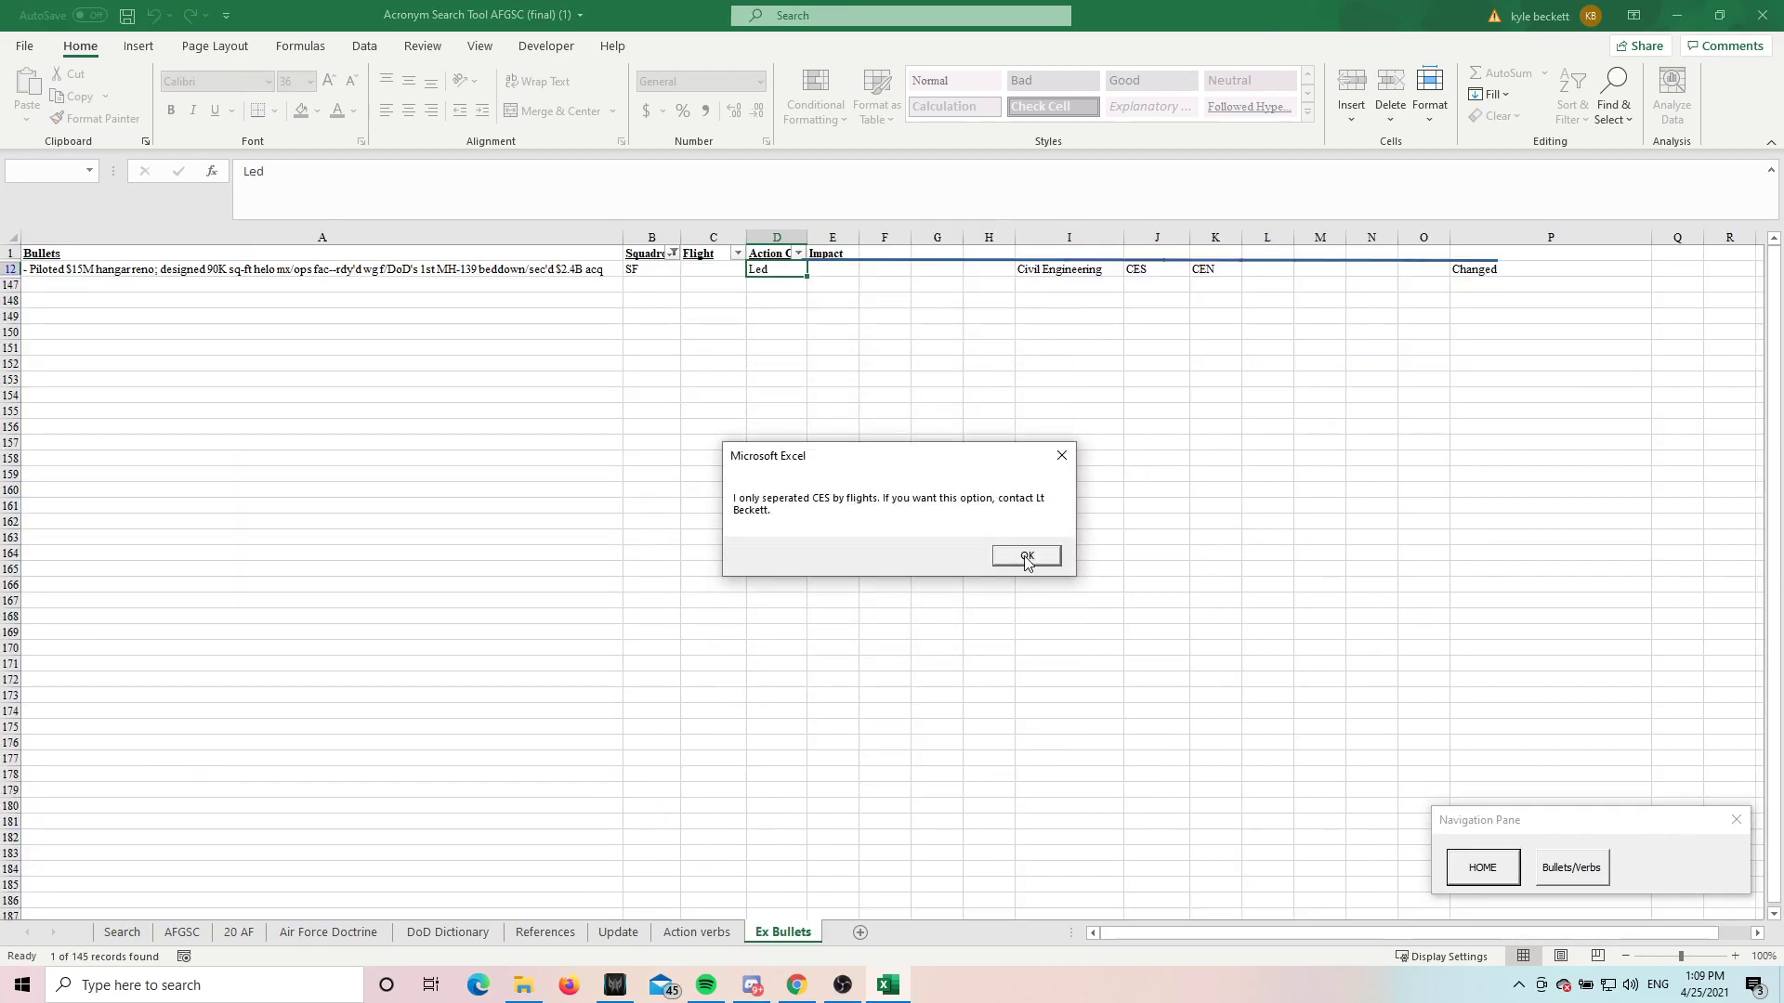
left_click(1024, 557)
left_click(805, 405)
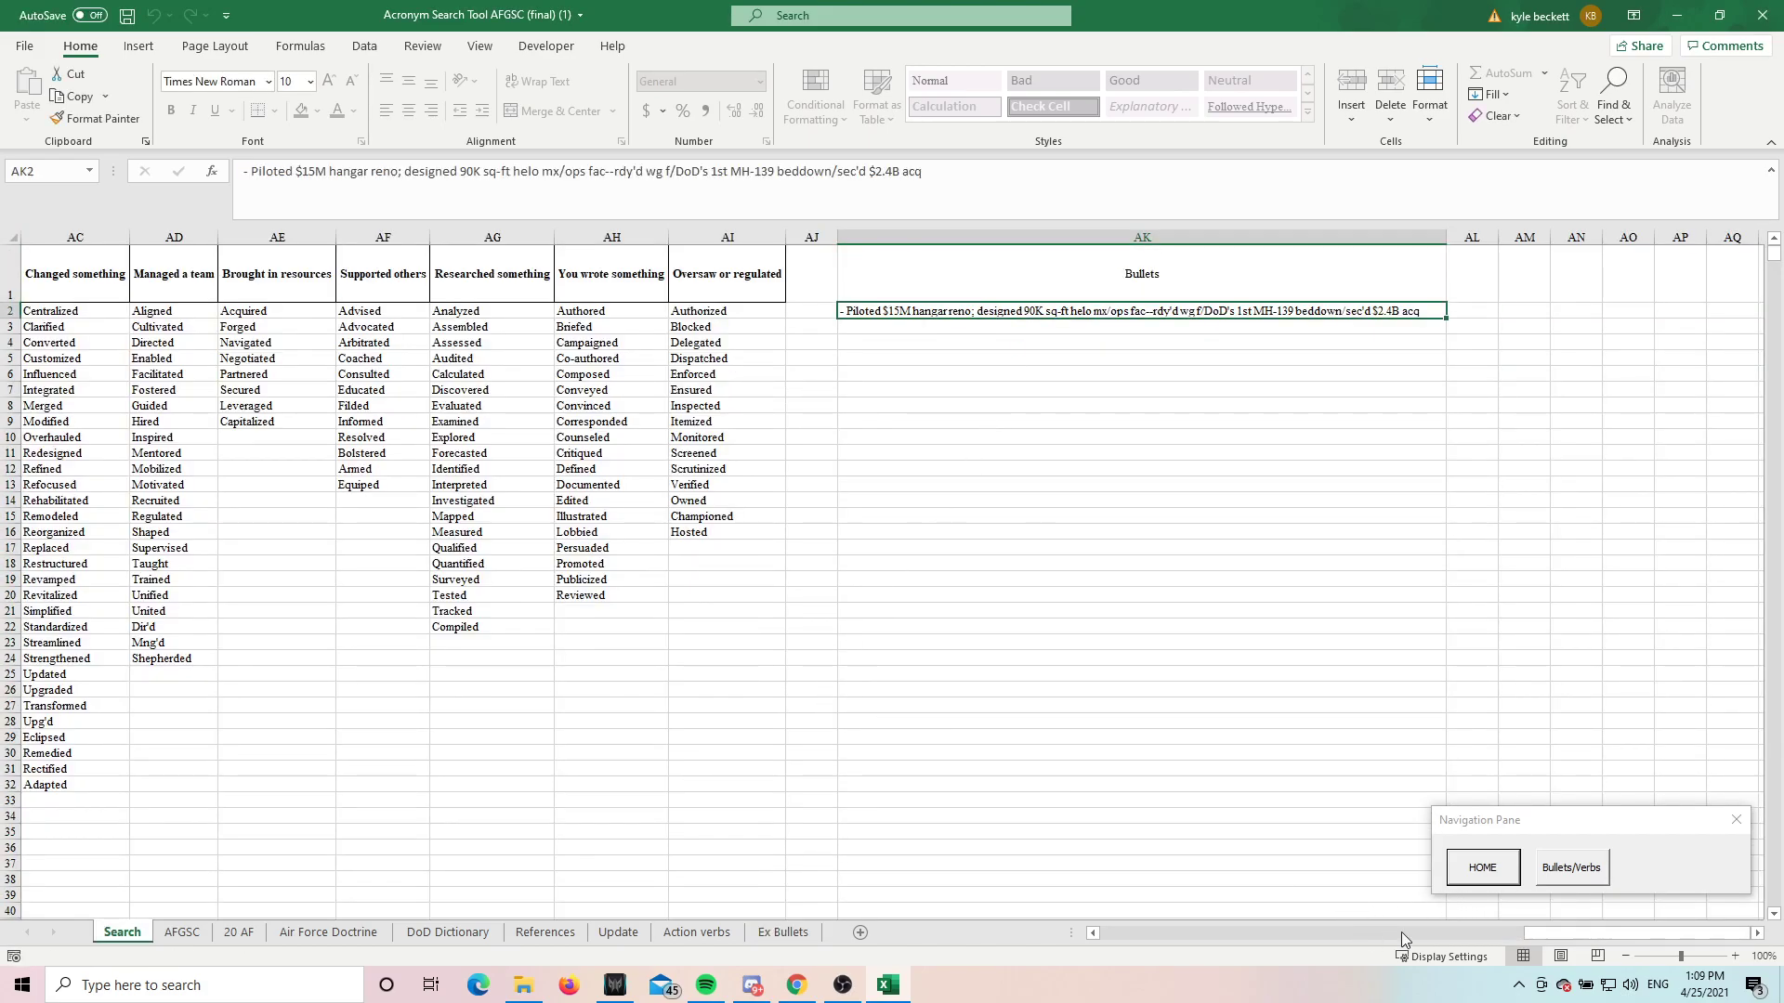
Step: Look through the source bullets on the Ex Bullets sheet and return to the Search sheet's home position
left_click(1460, 881)
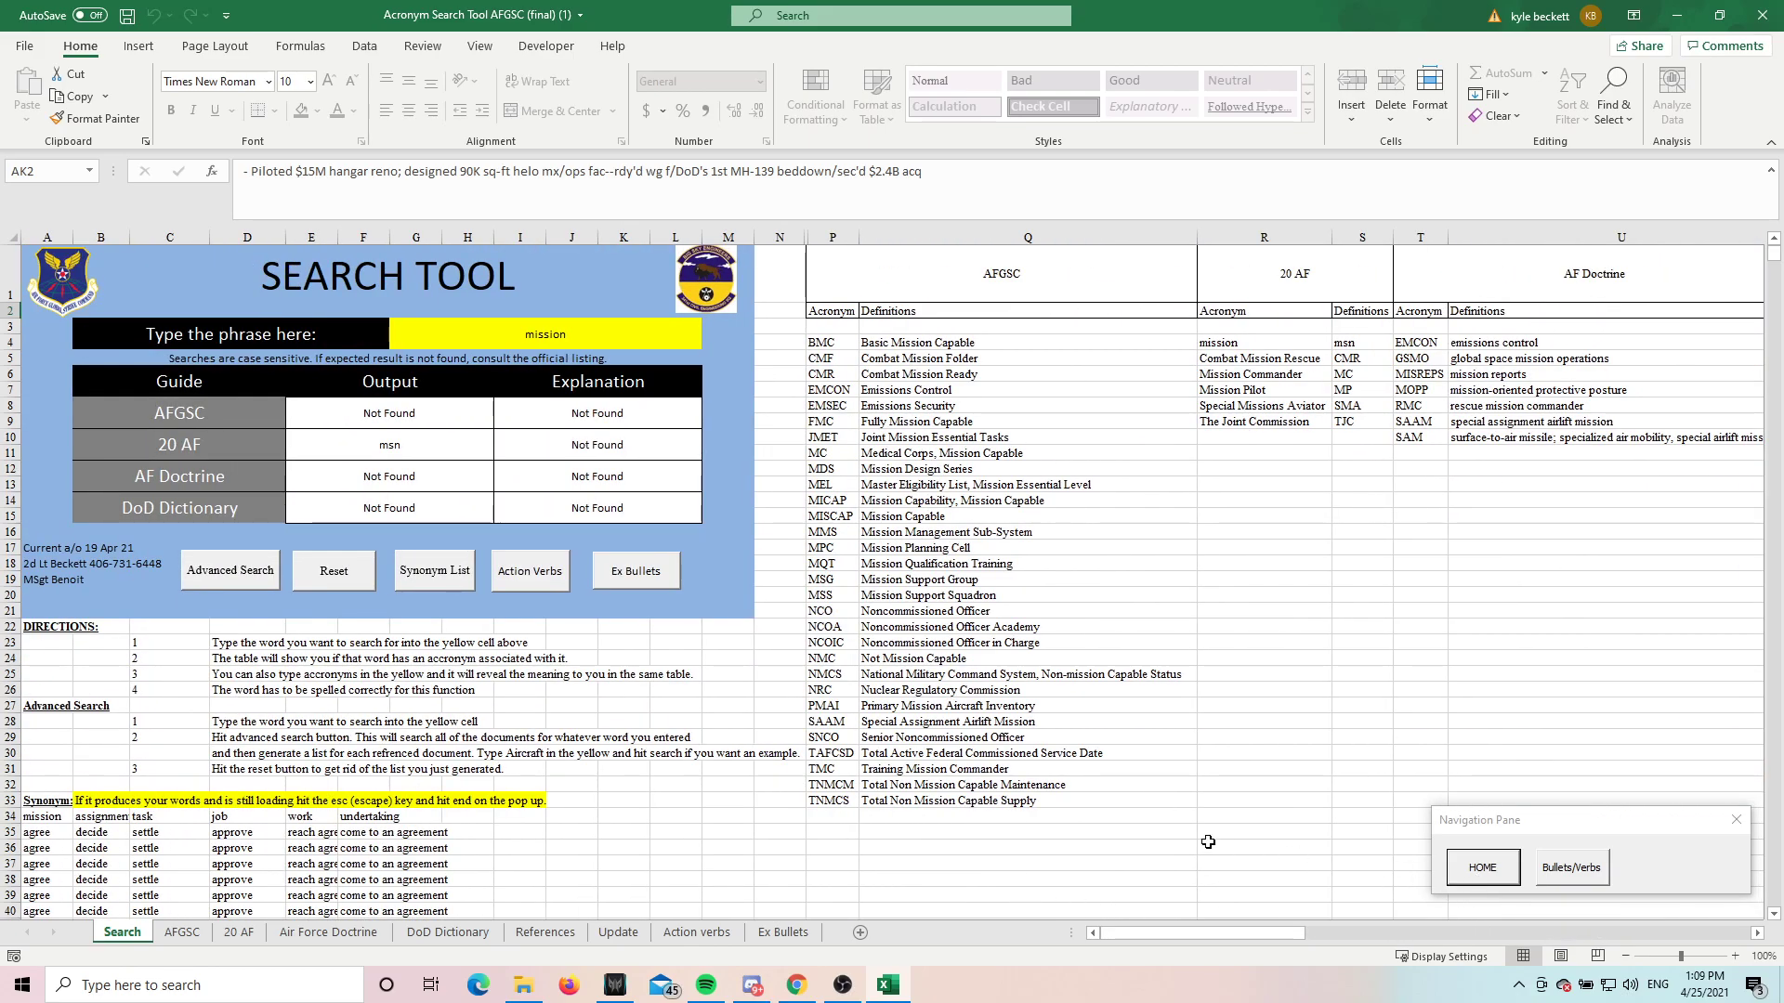
left_click(783, 932)
scroll(456, 832, "down", 10)
scroll(456, 833, "down", 5)
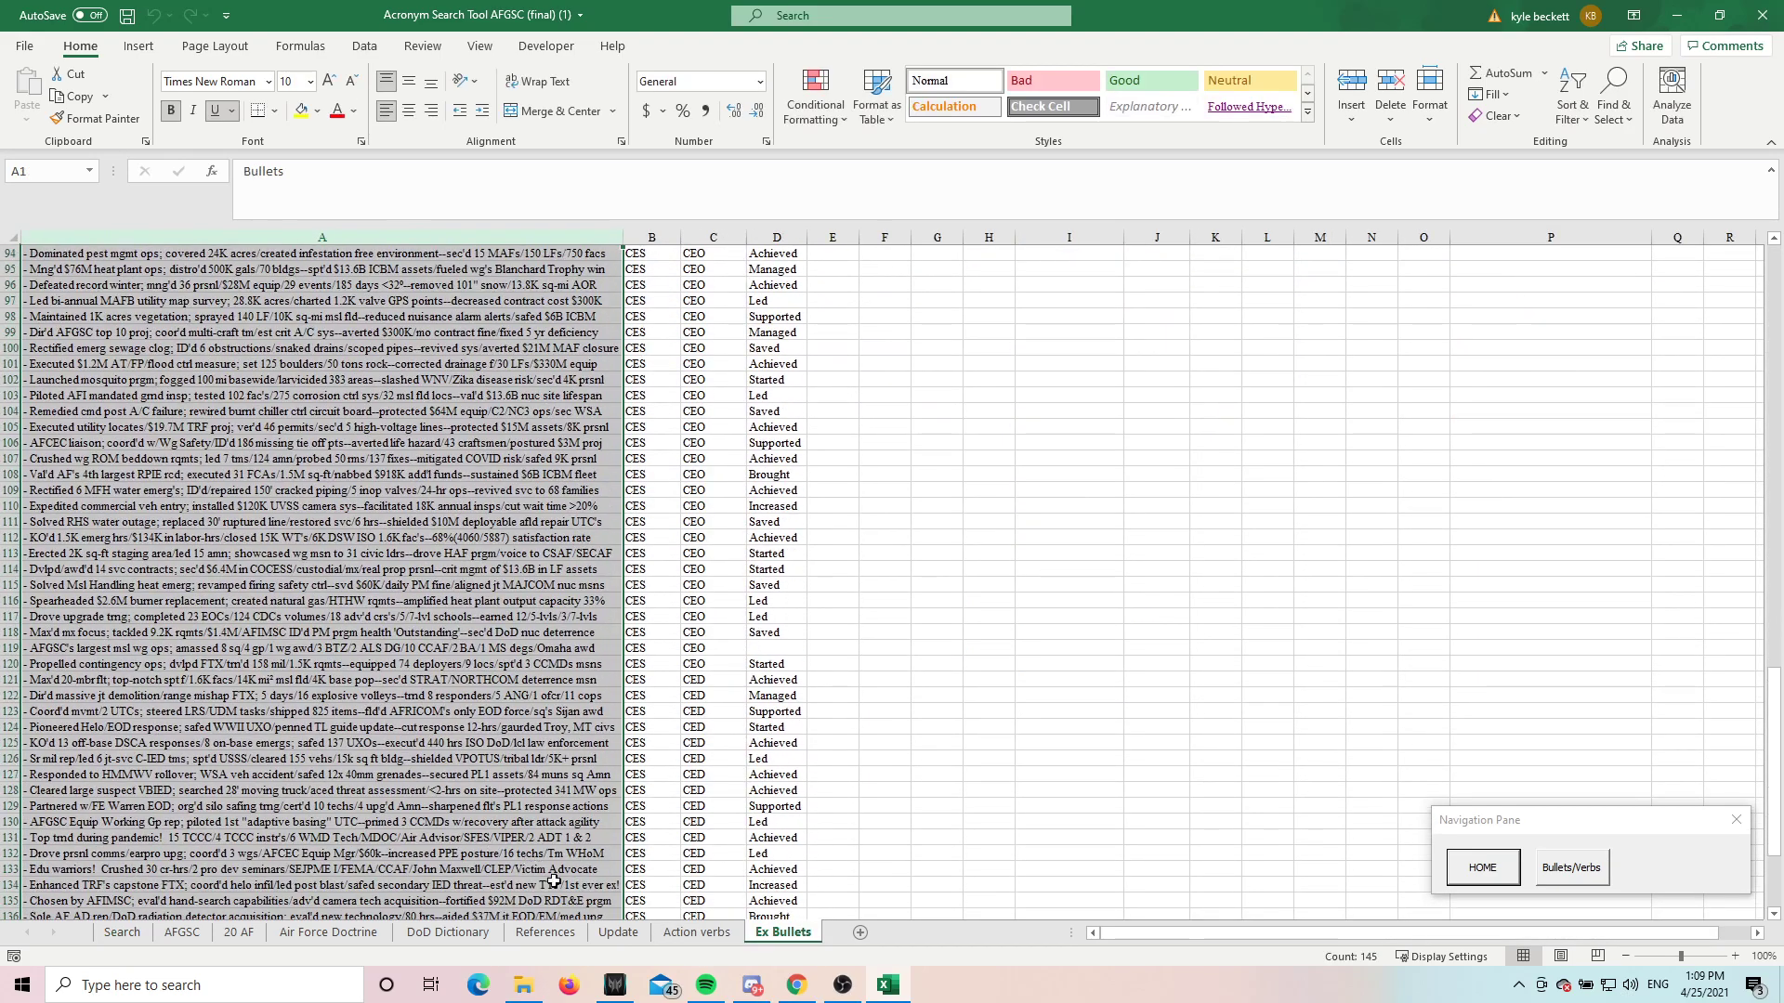
left_click(1483, 870)
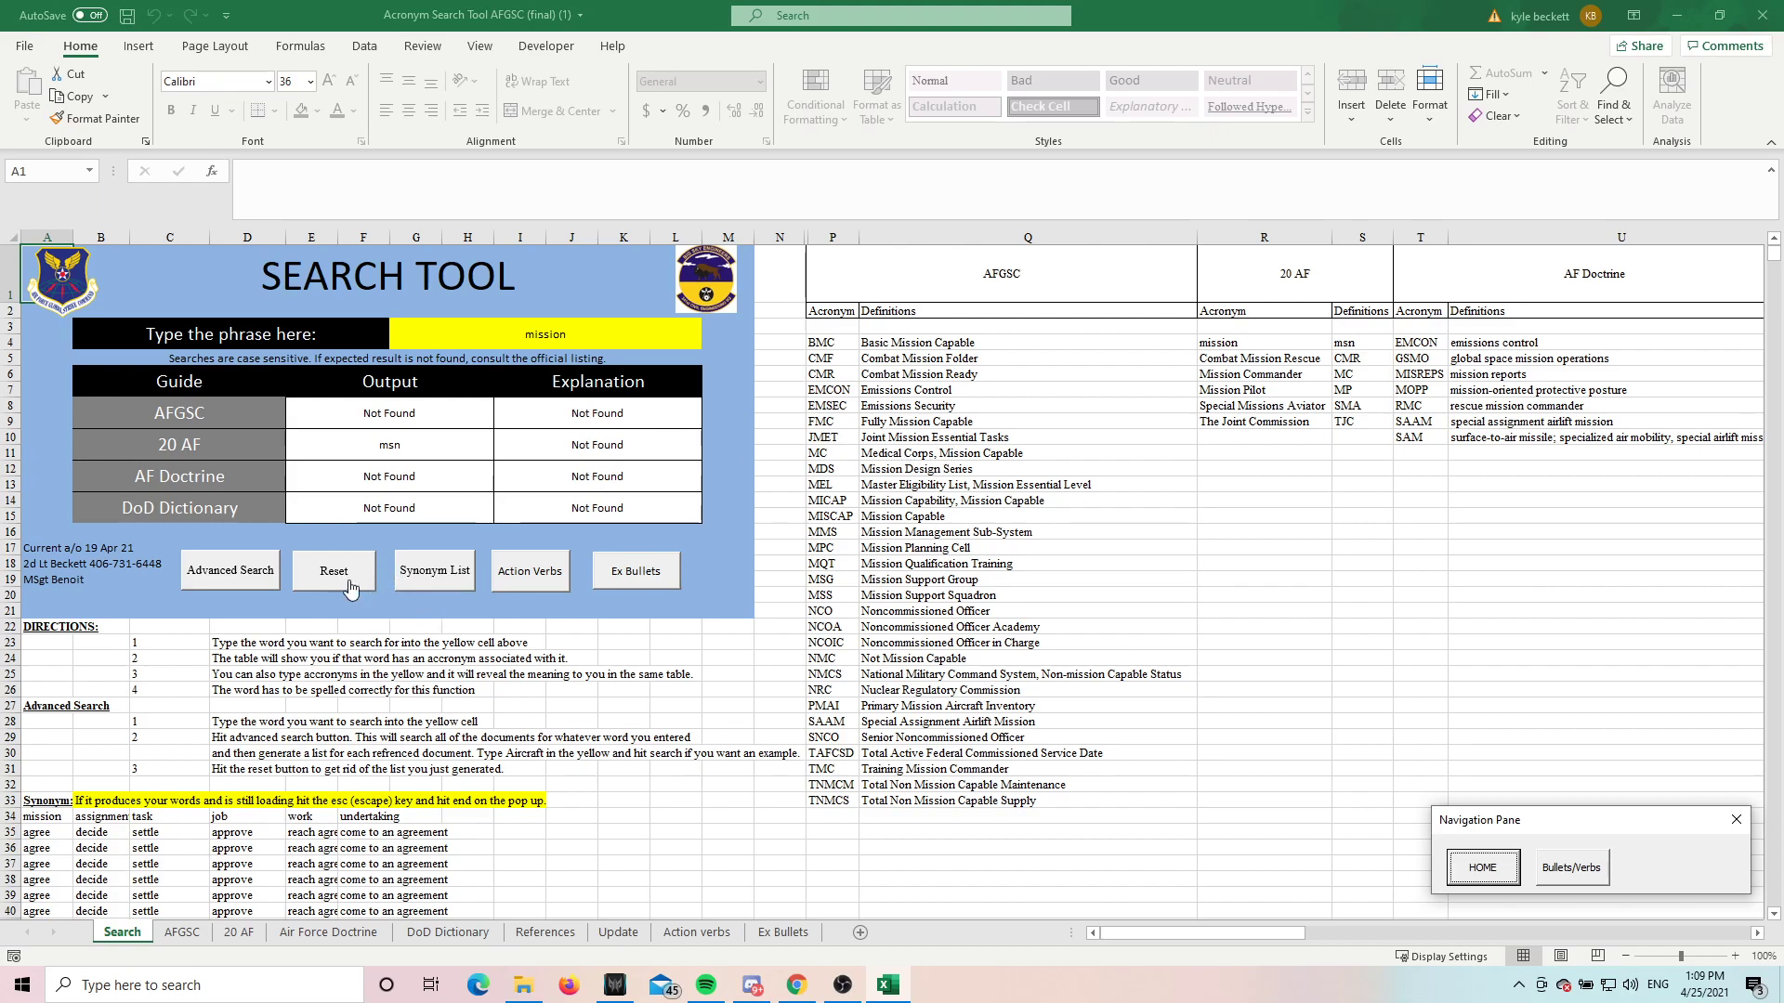
Step: View the generated list in the Search sheet's Bullets column and go back to the home position
left_click(1174, 519)
left_click(1572, 867)
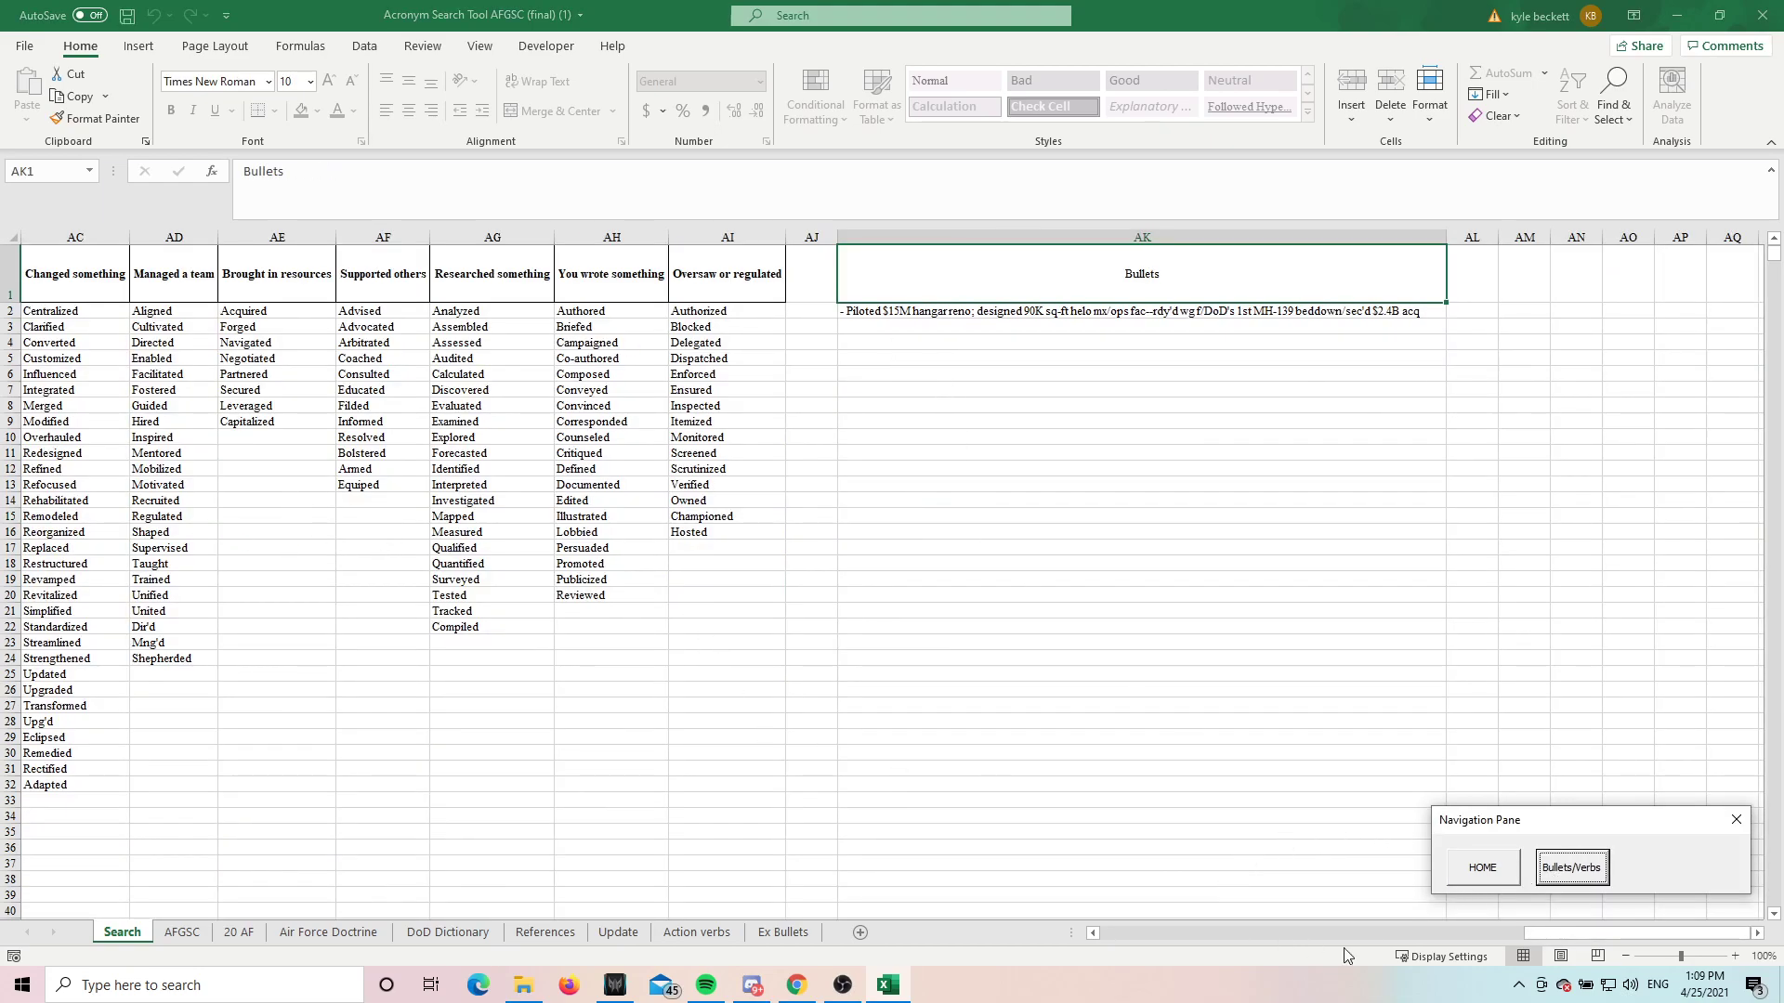
left_click(1487, 871)
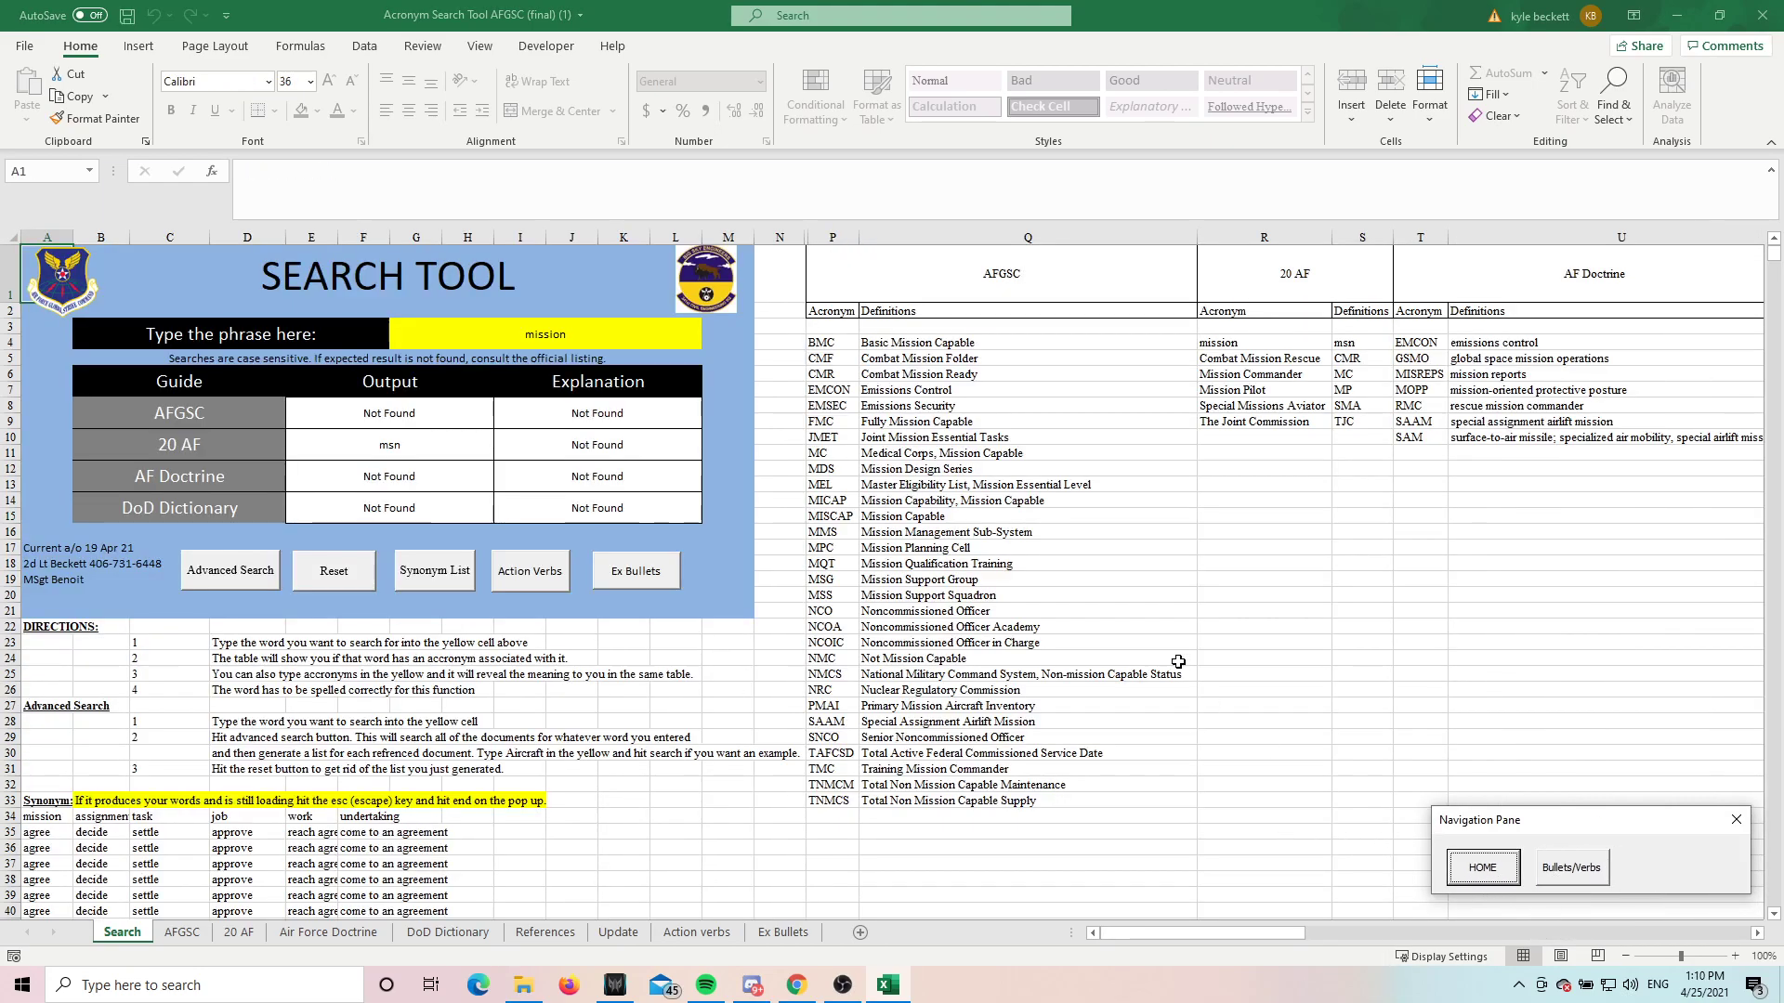
Step: Reset the generated search results on the Search sheet and check the synonym rows below row 34
left_click(371, 864)
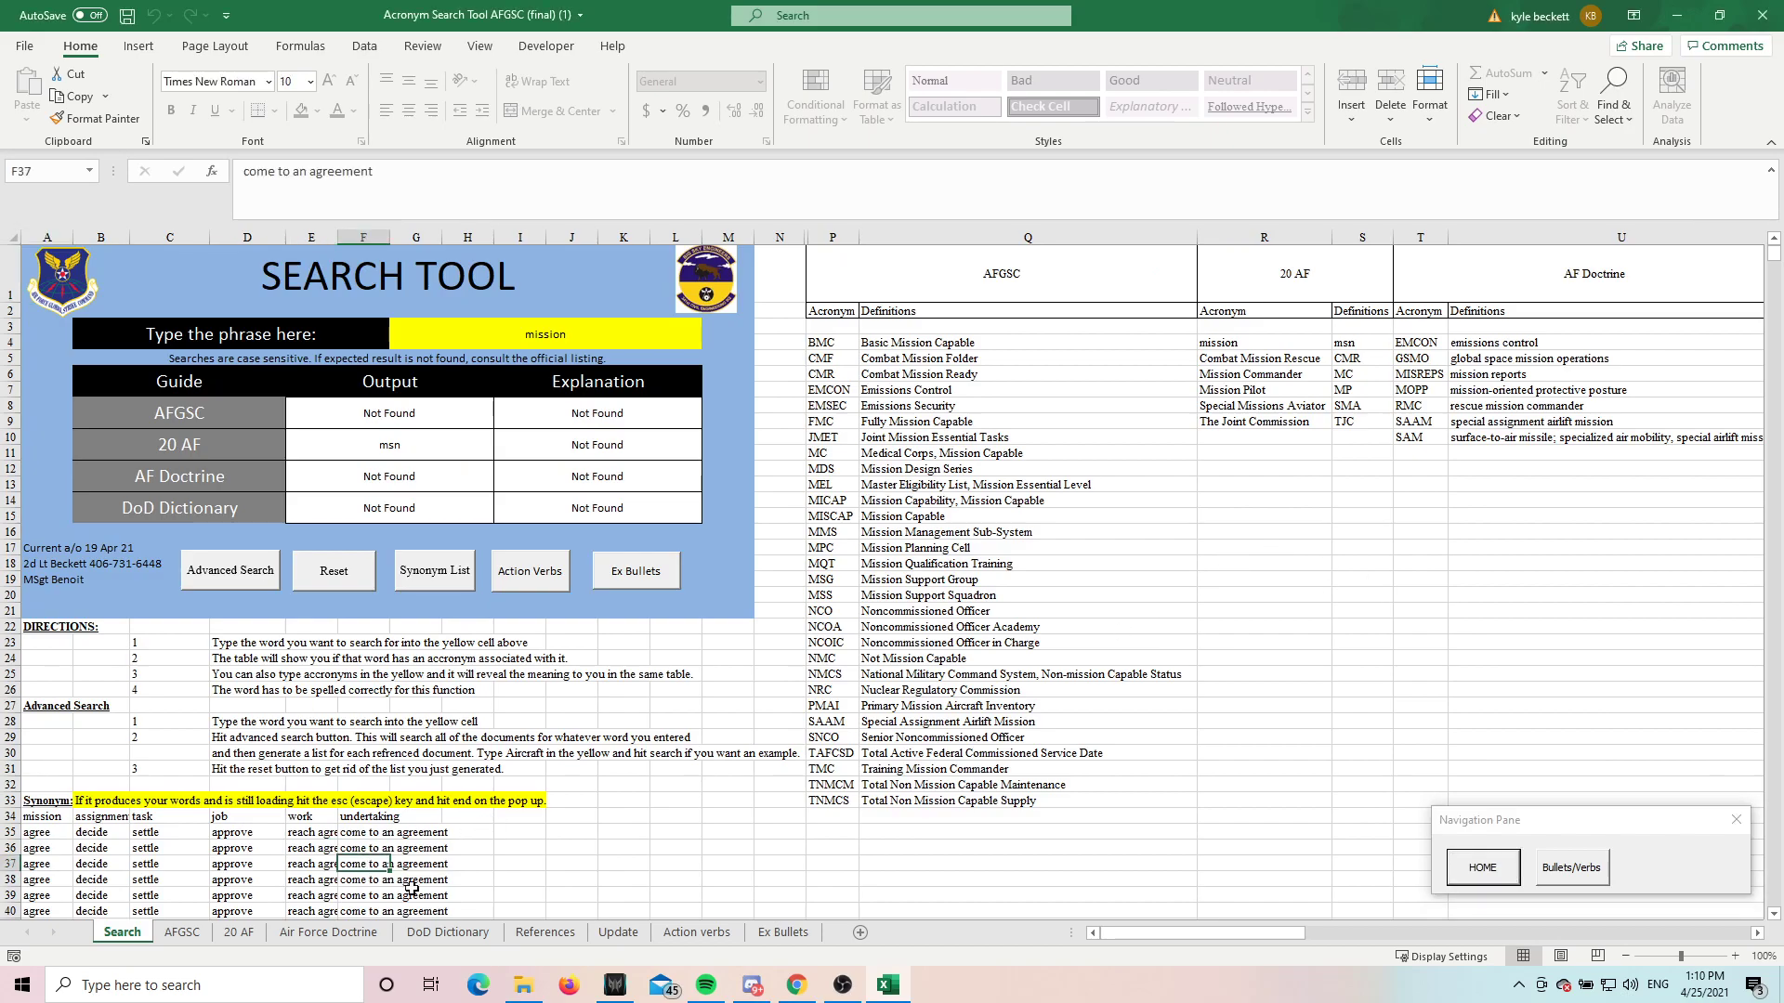
left_click(317, 574)
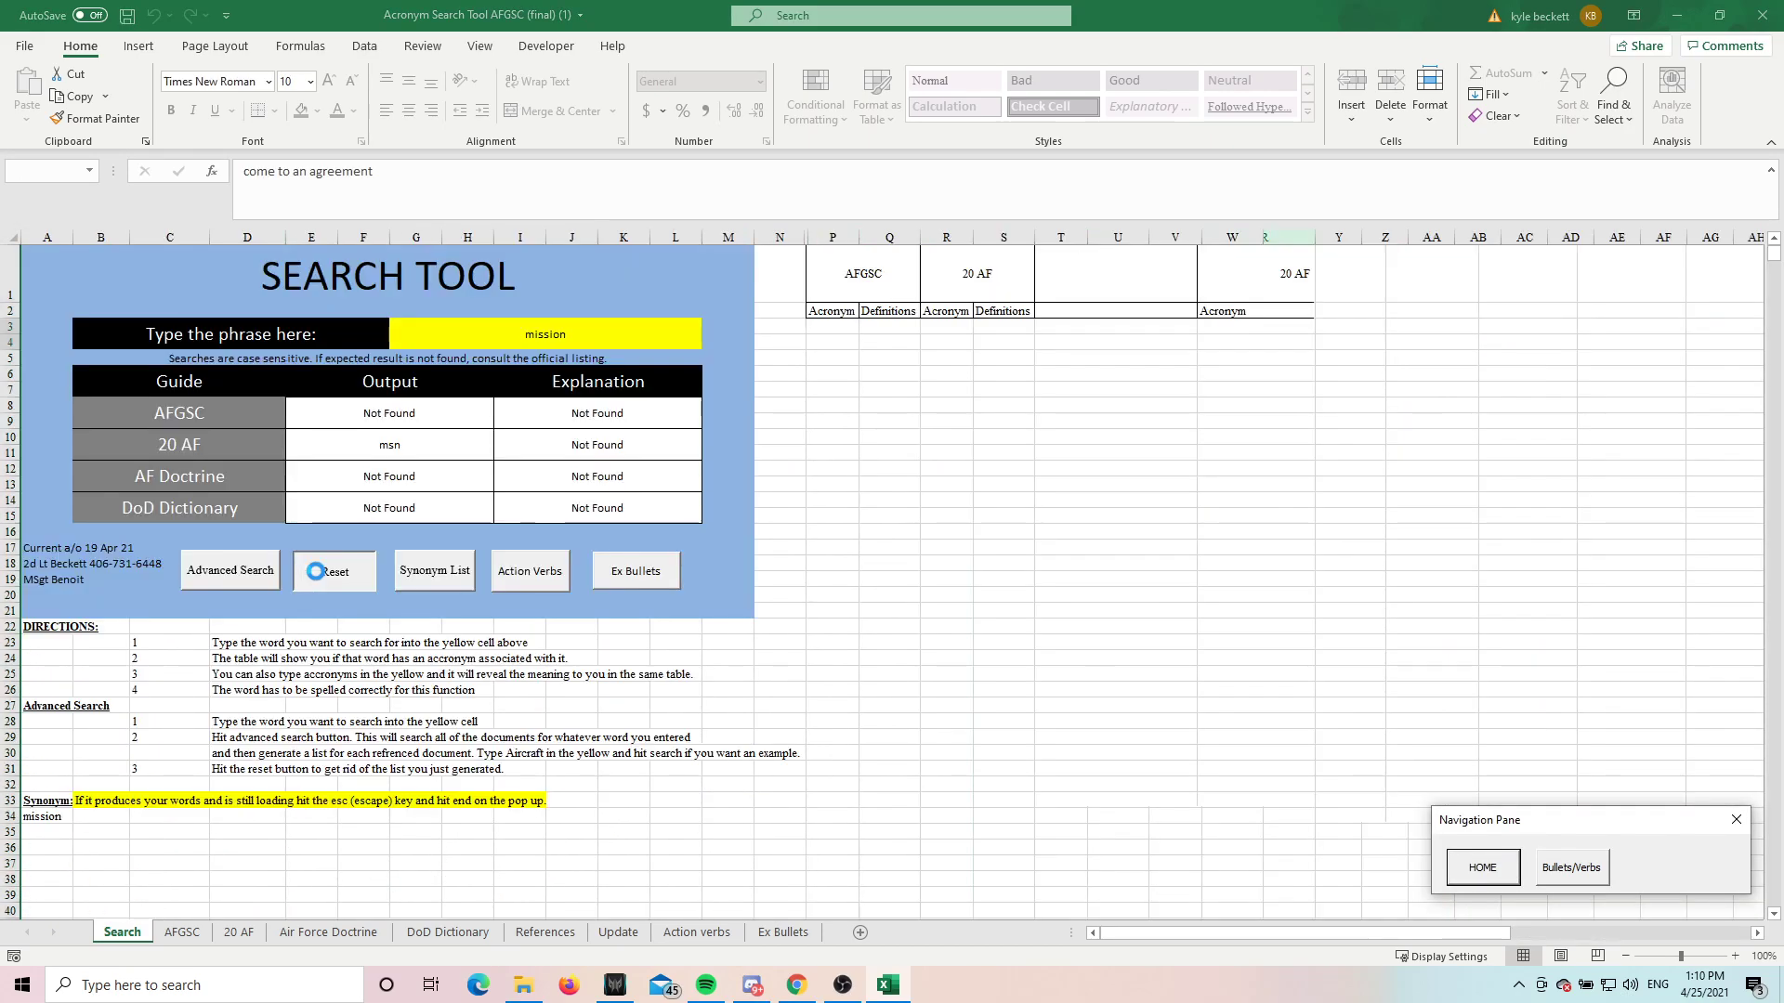
scroll(313, 576, "down", 6)
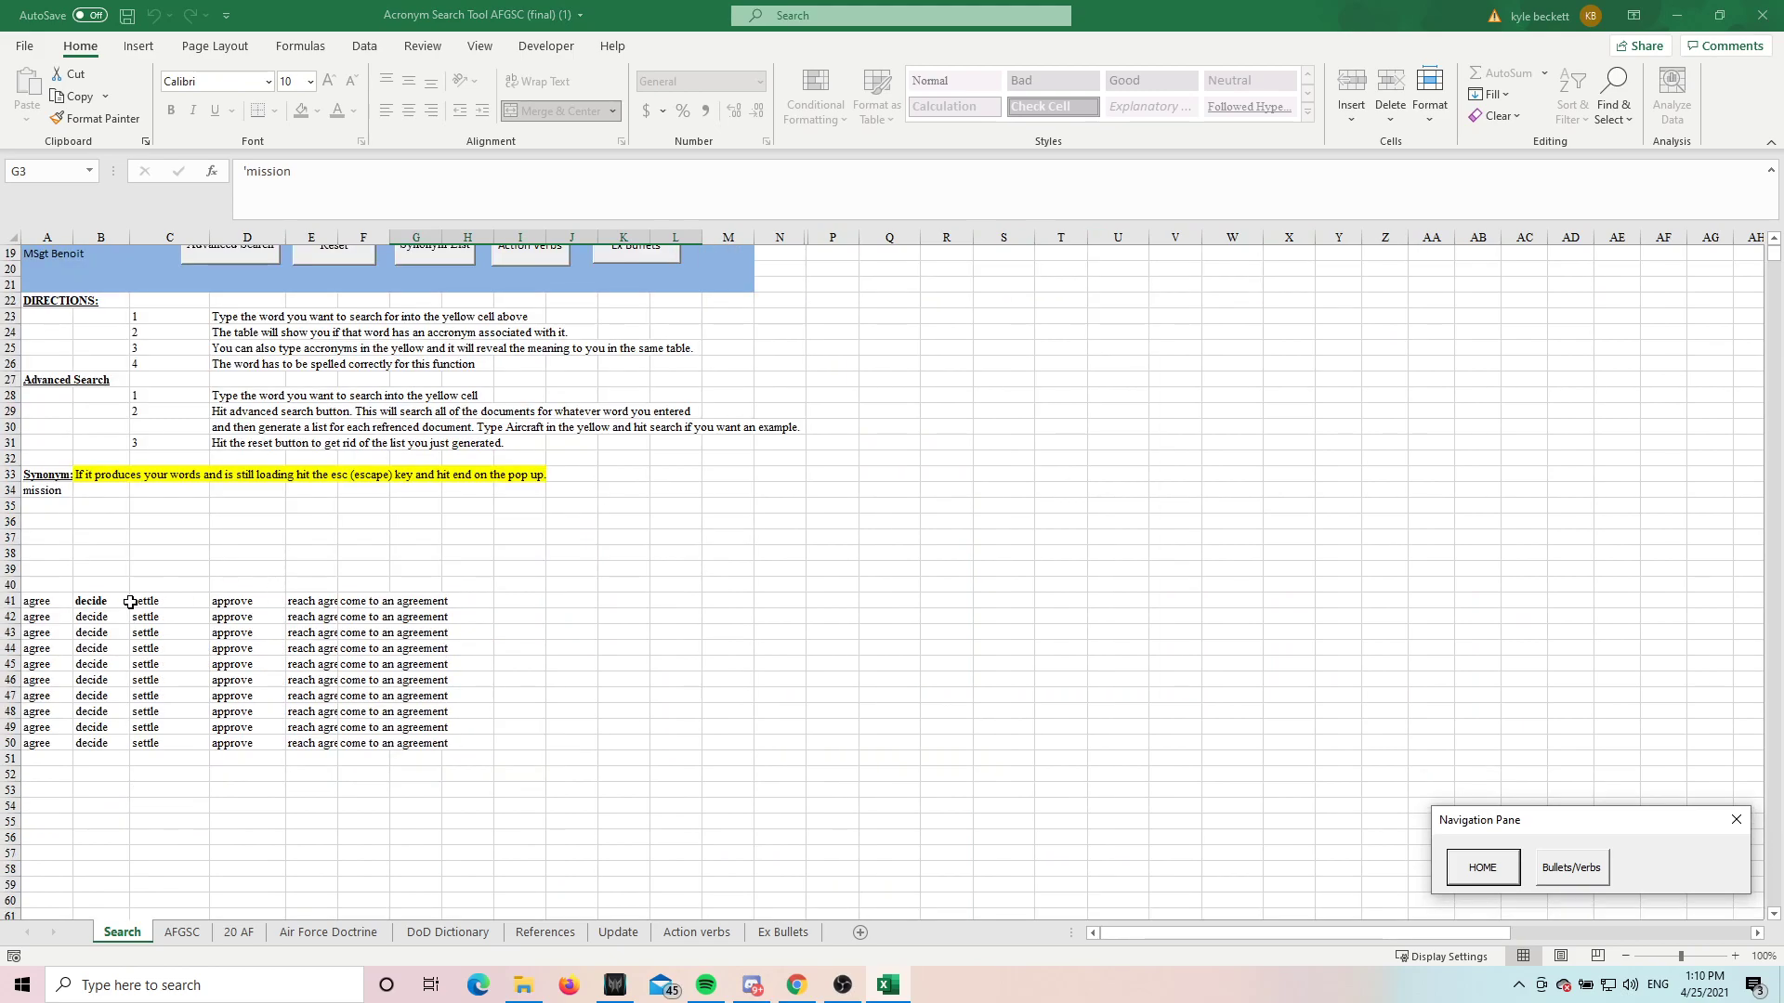
scroll(376, 701, "up", 6)
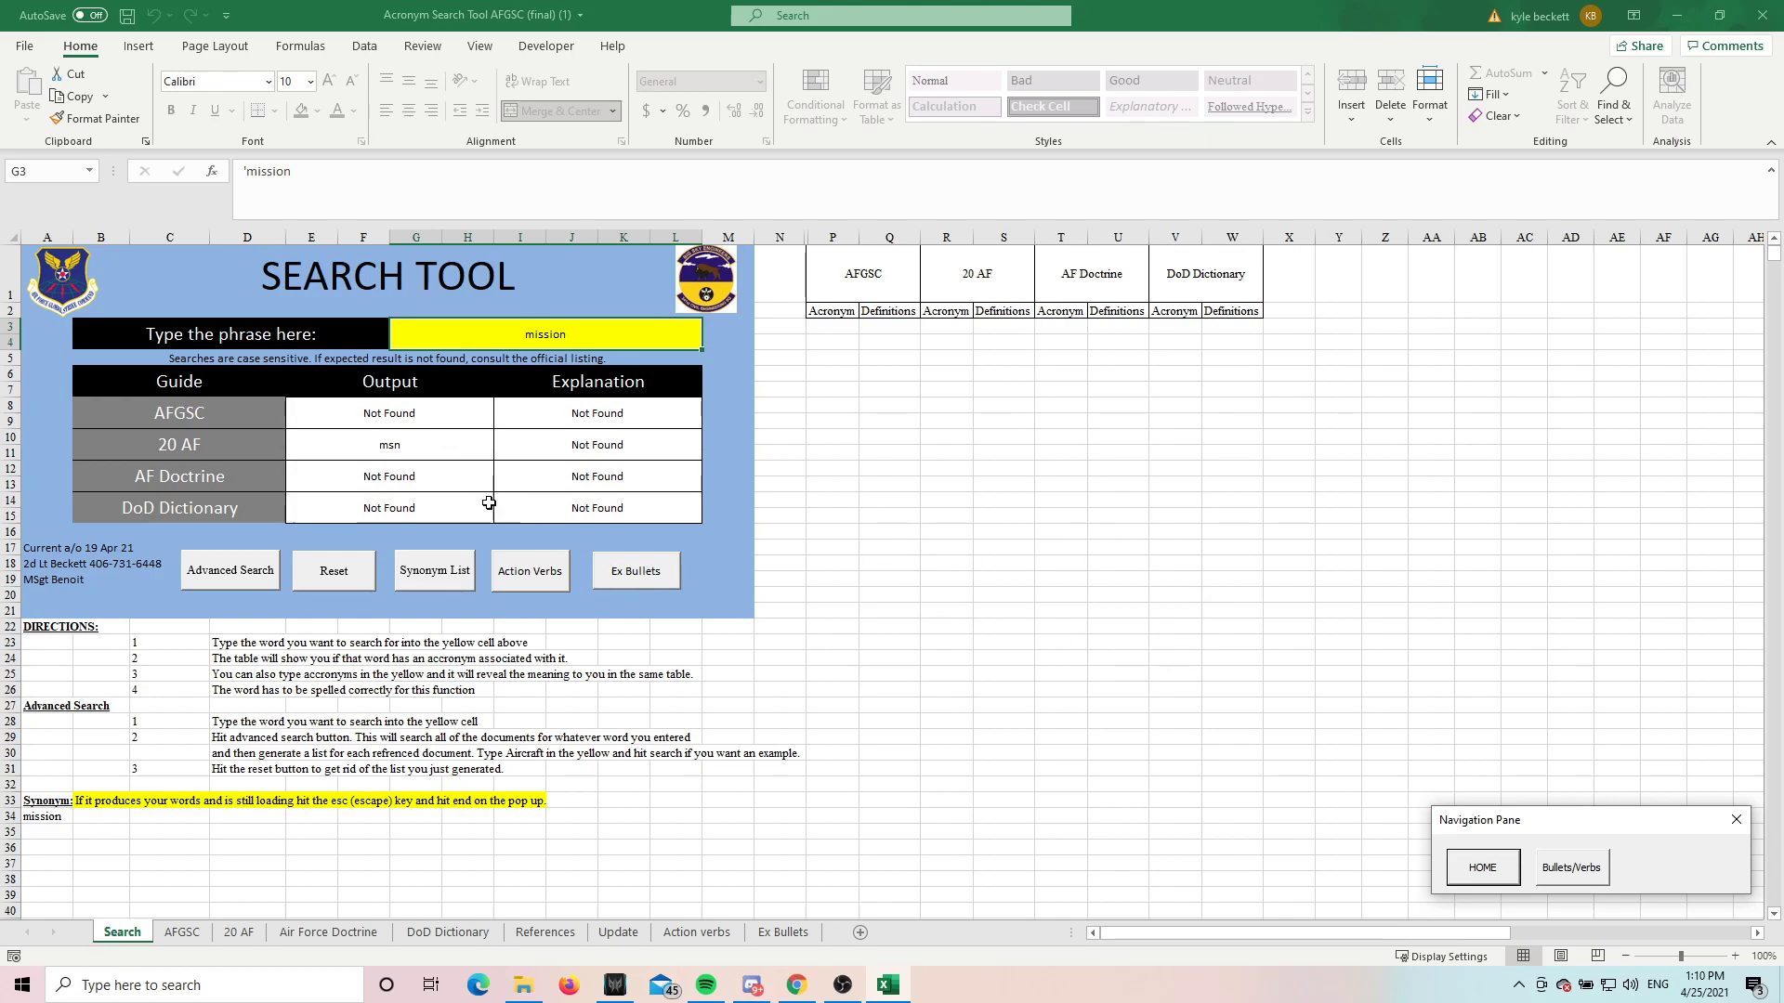
Step: Copy the Bullet shaping tool web address from cell A20 of the References sheet
left_click(545, 934)
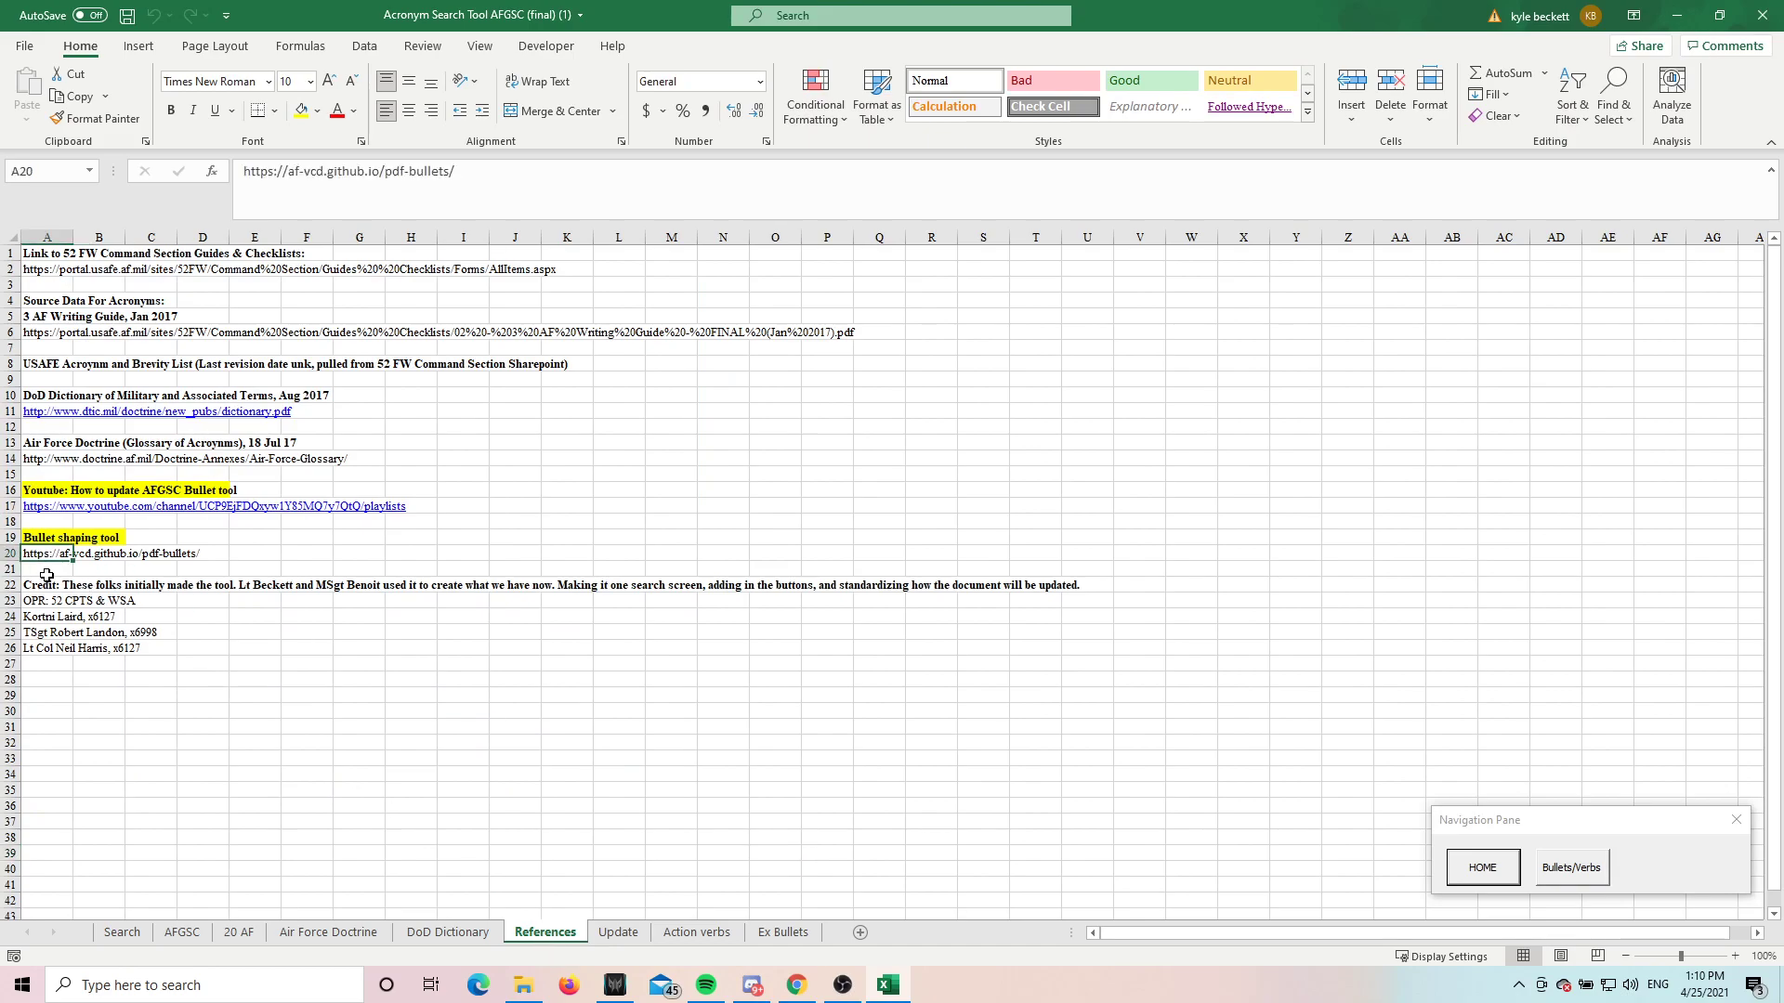
left_click(122, 931)
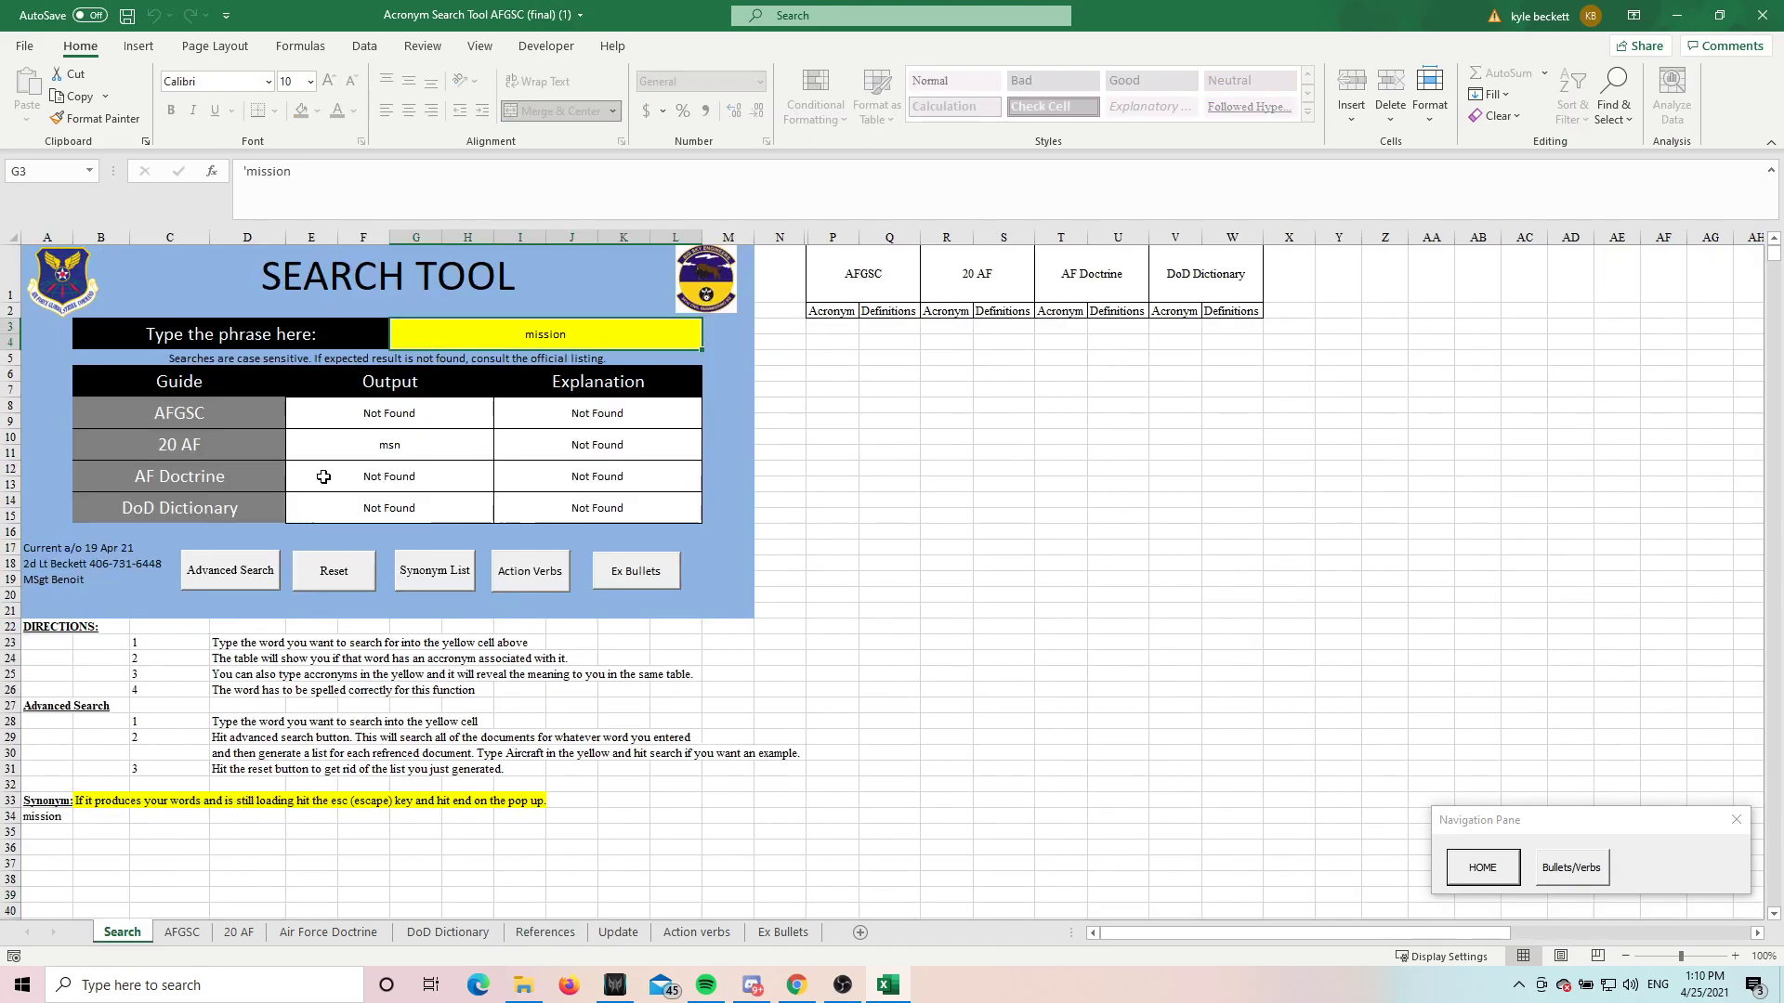
left_click(545, 932)
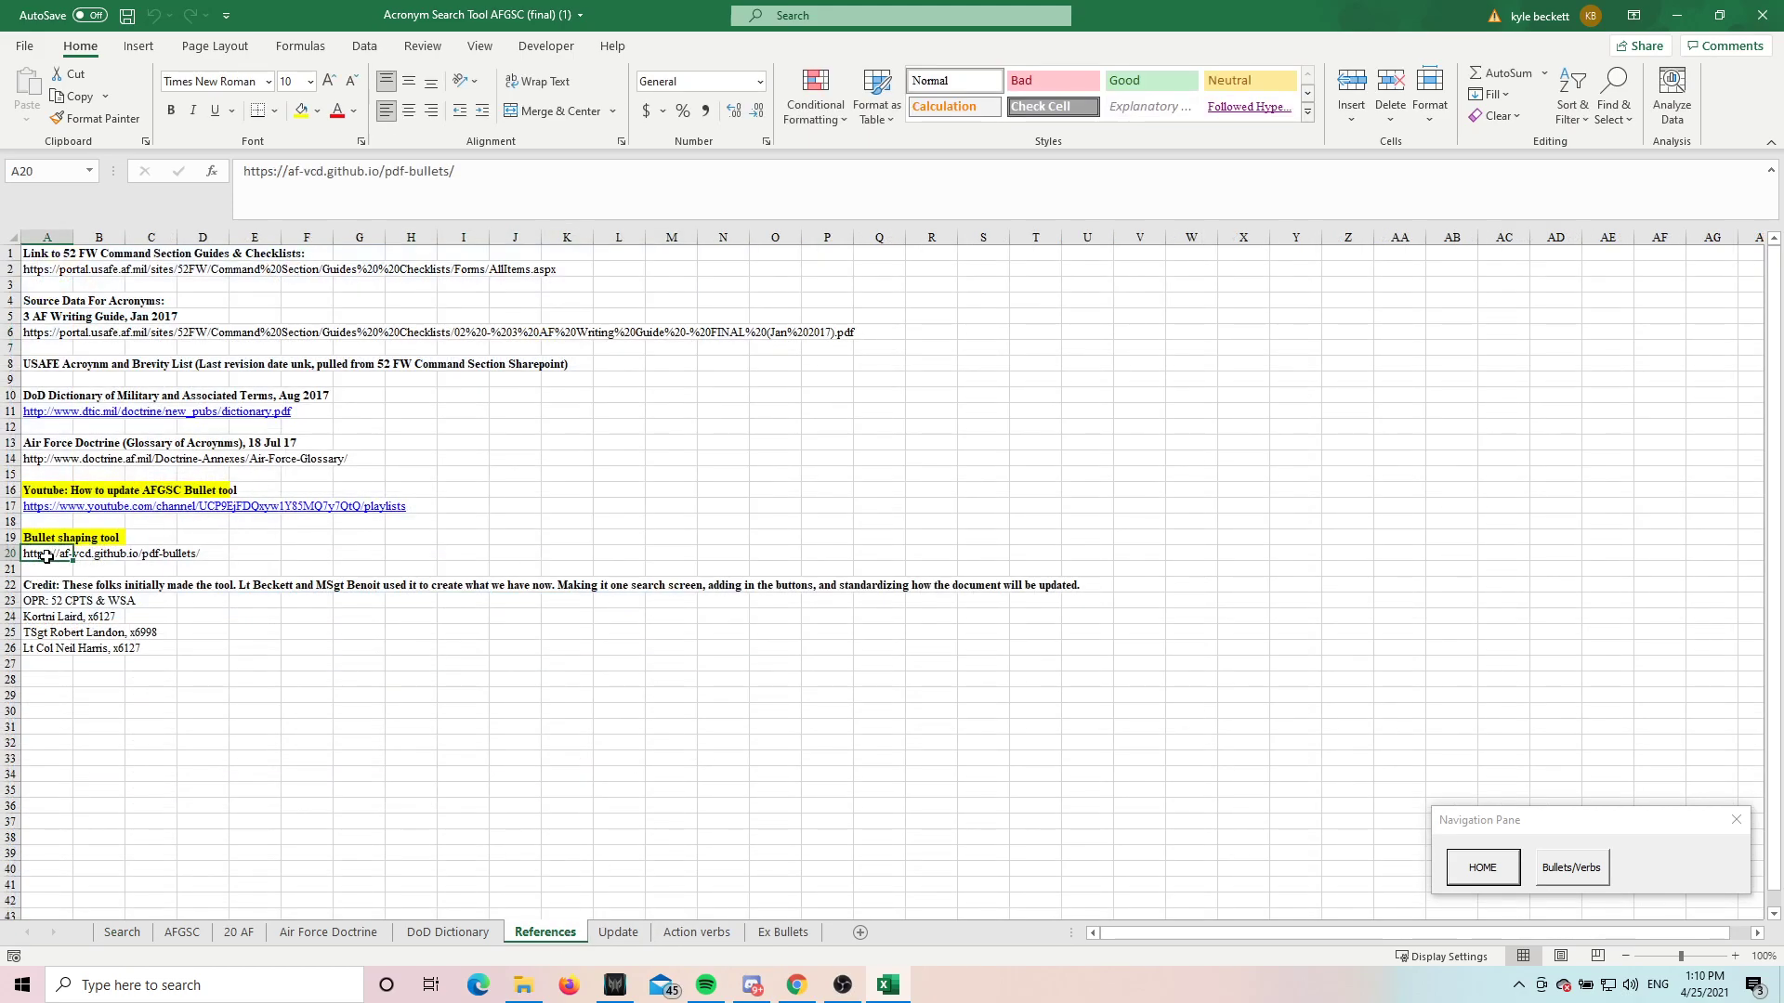
left_click(803, 992)
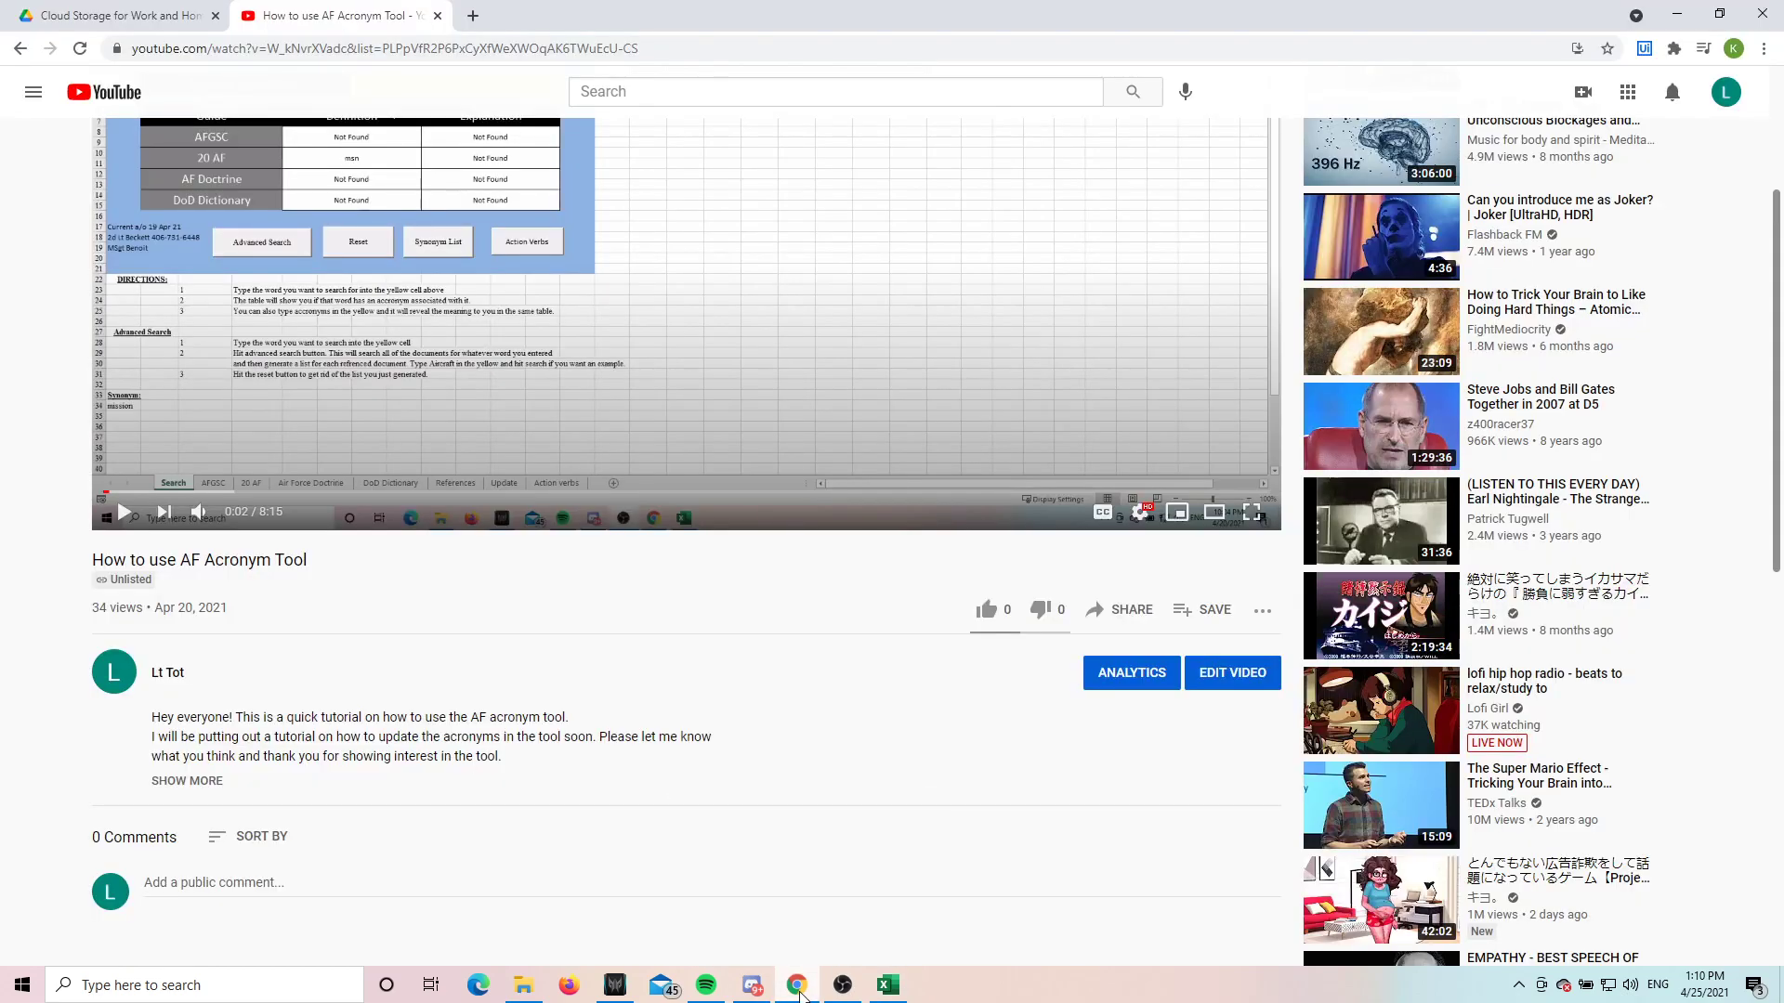
left_click(887, 985)
left_click(466, 177)
left_click_drag(465, 176, 240, 173)
key("ctrl+c")
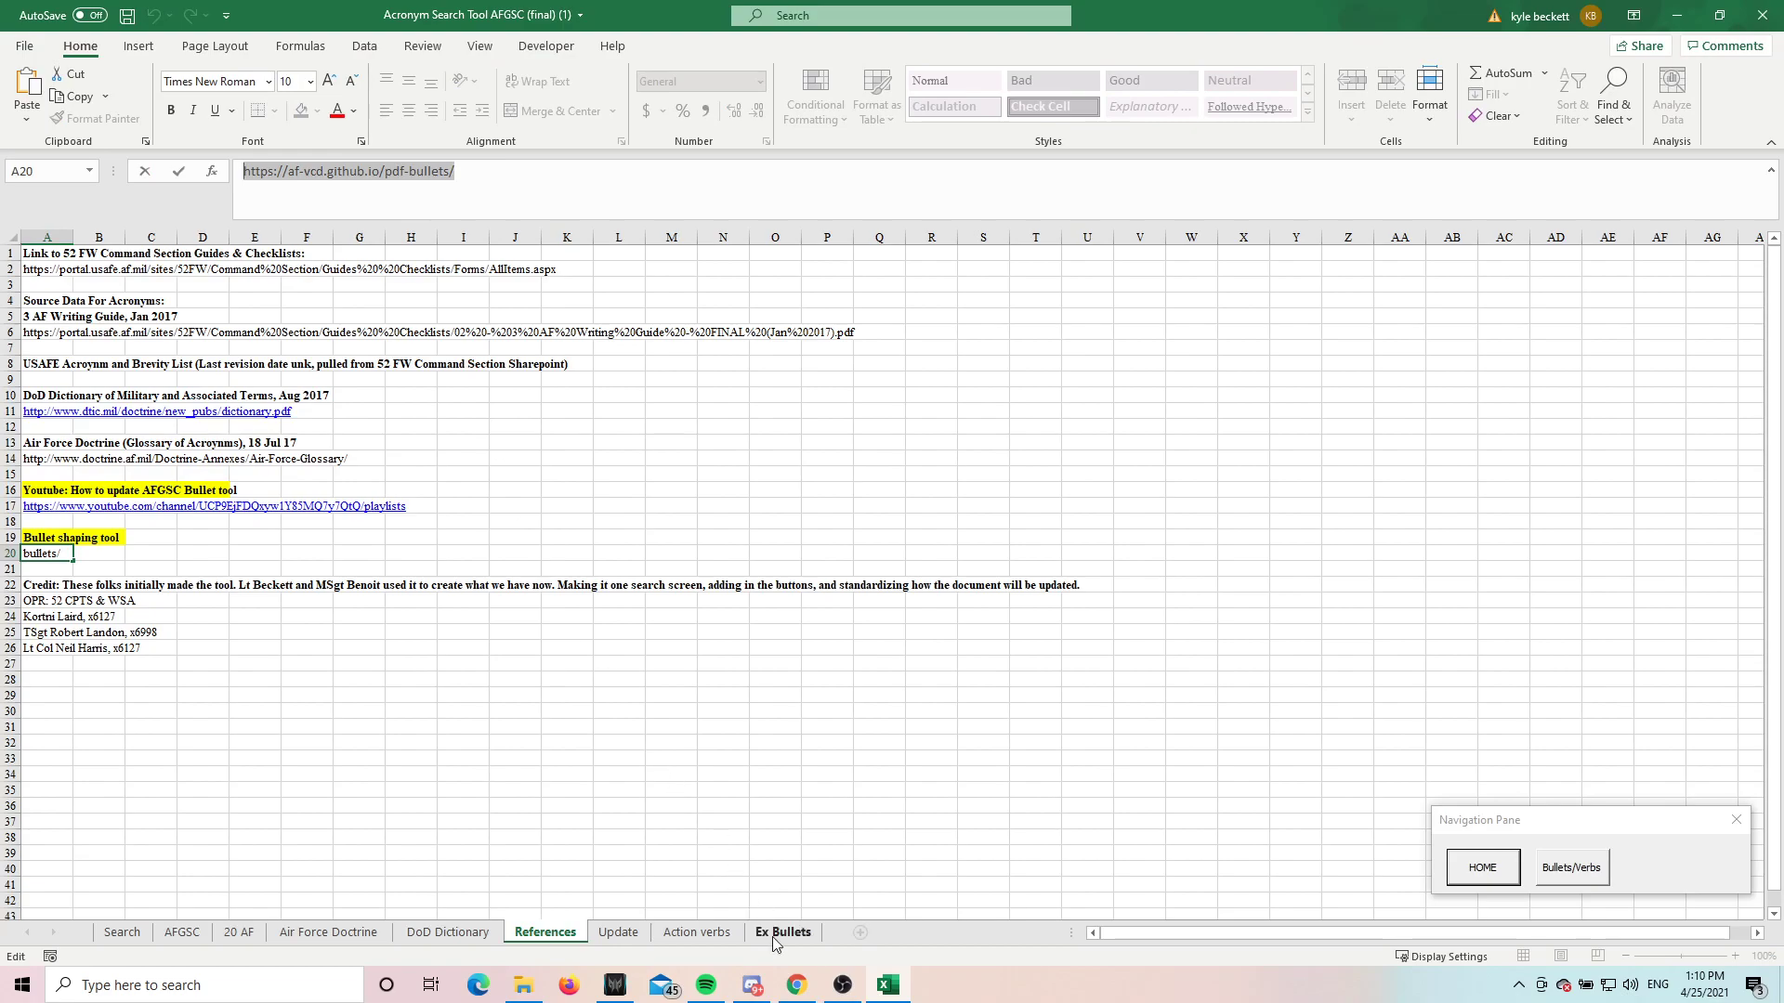
Step: Switch to Chrome and open the copied af-vcd.github.io/pdf-bullets/ address in a new tab
left_click(796, 985)
key("ctrl+t")
key("ctrl+v")
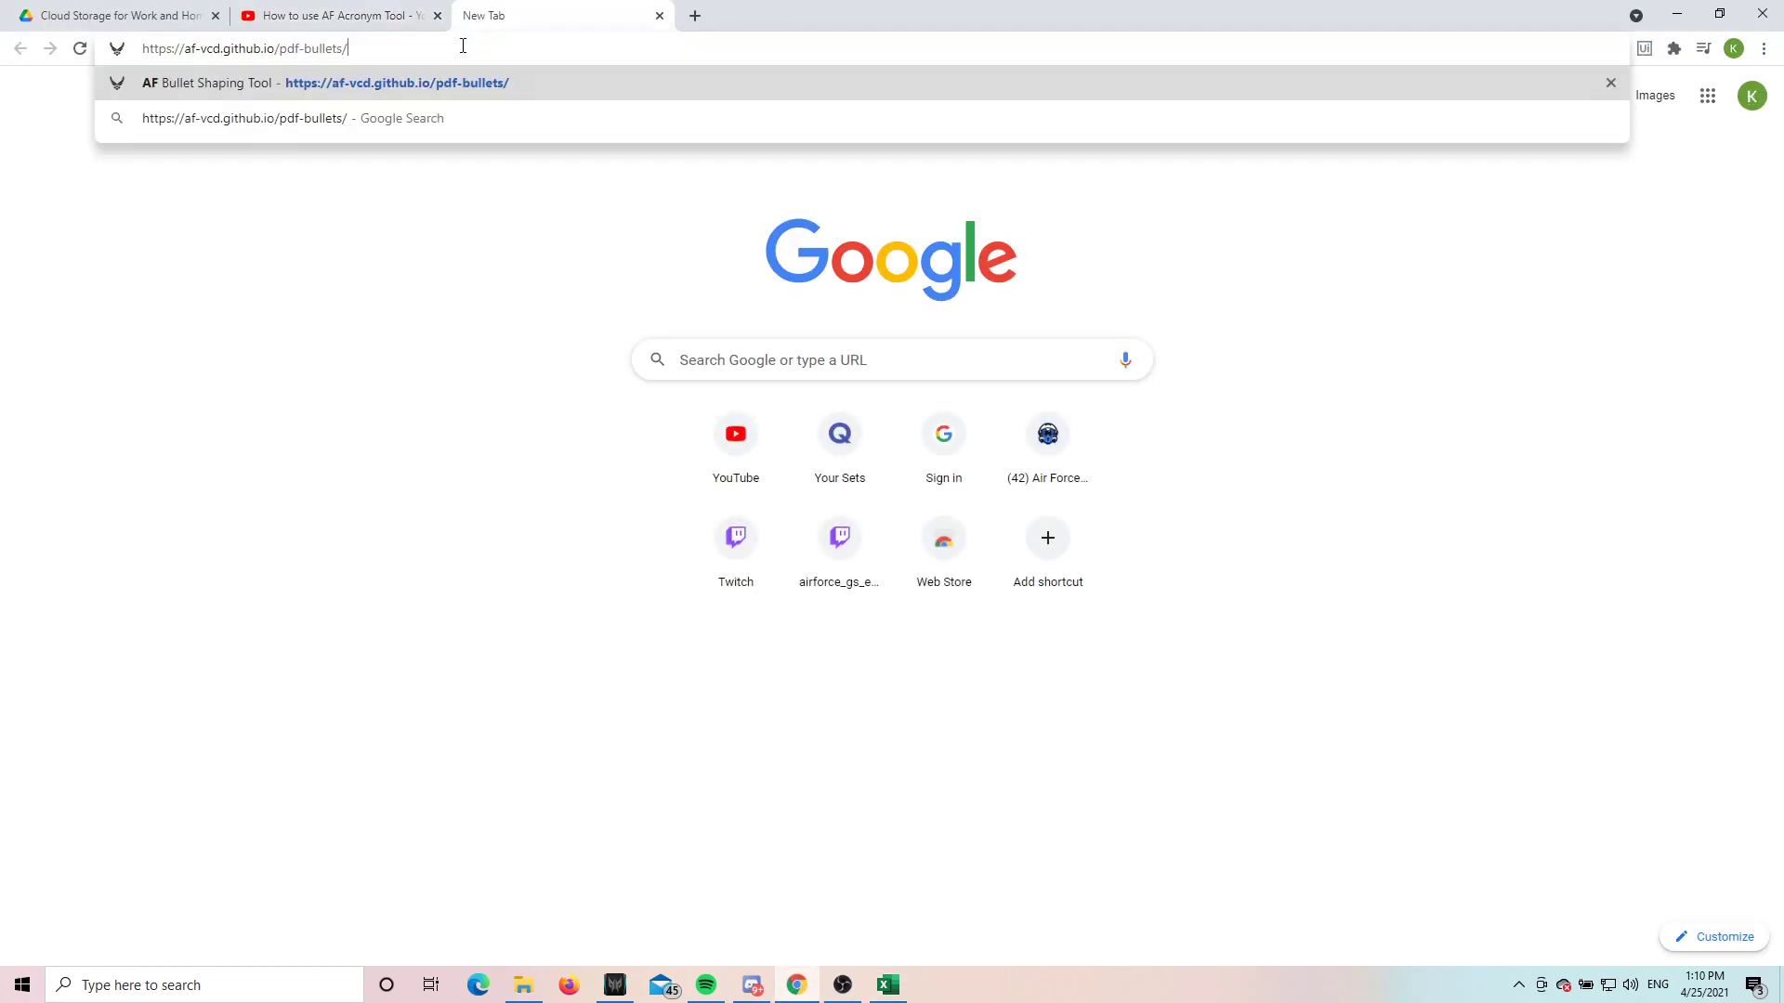
key("Return")
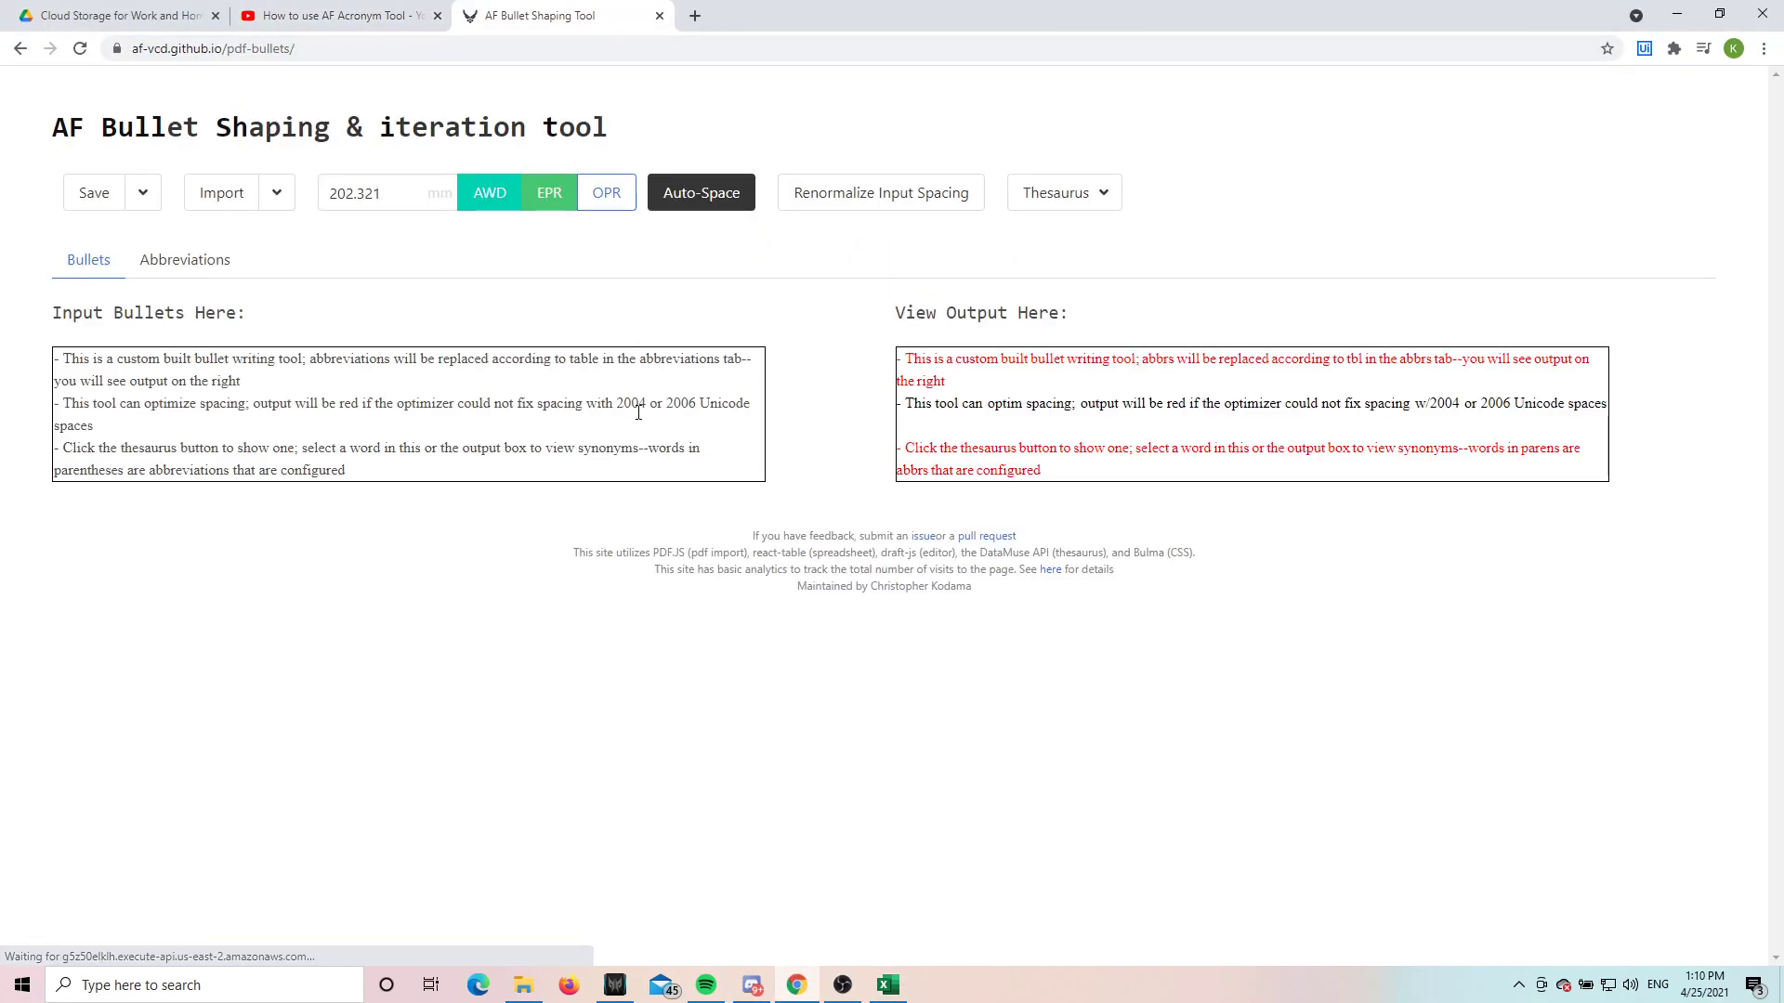
Step: Compare the second sample bullet in the input box with its shaped version in the output box
triple_click(196, 421)
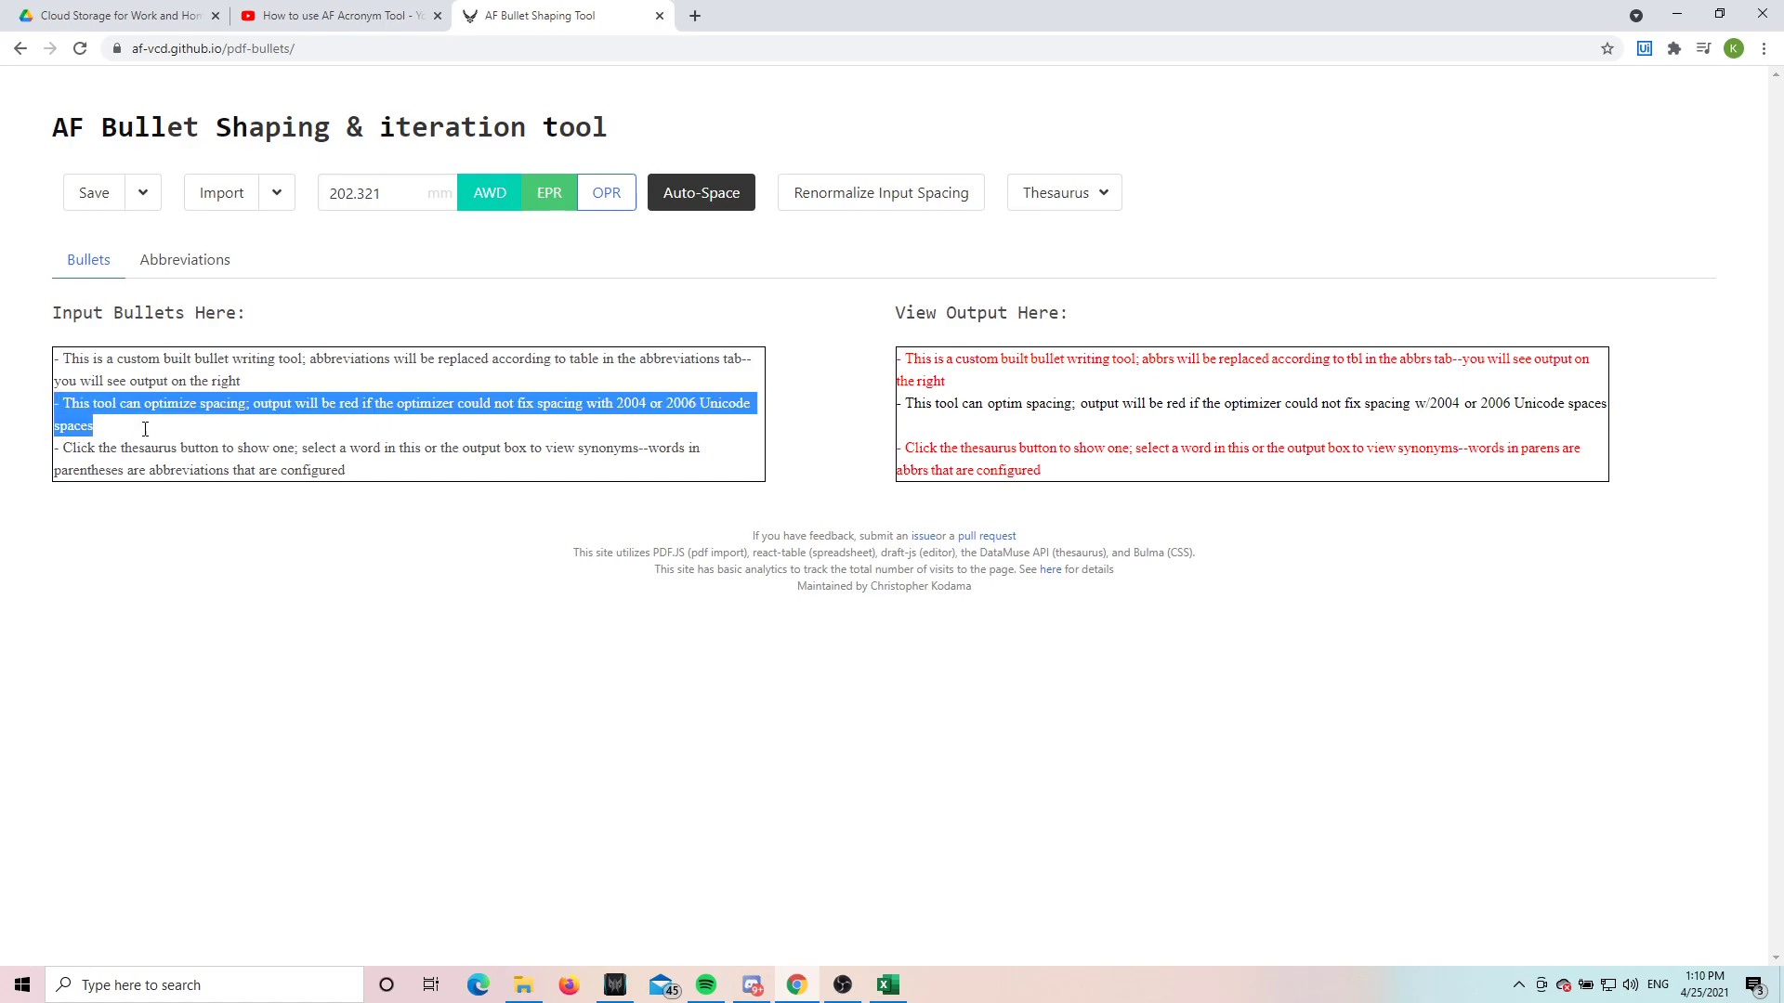
left_click(233, 435)
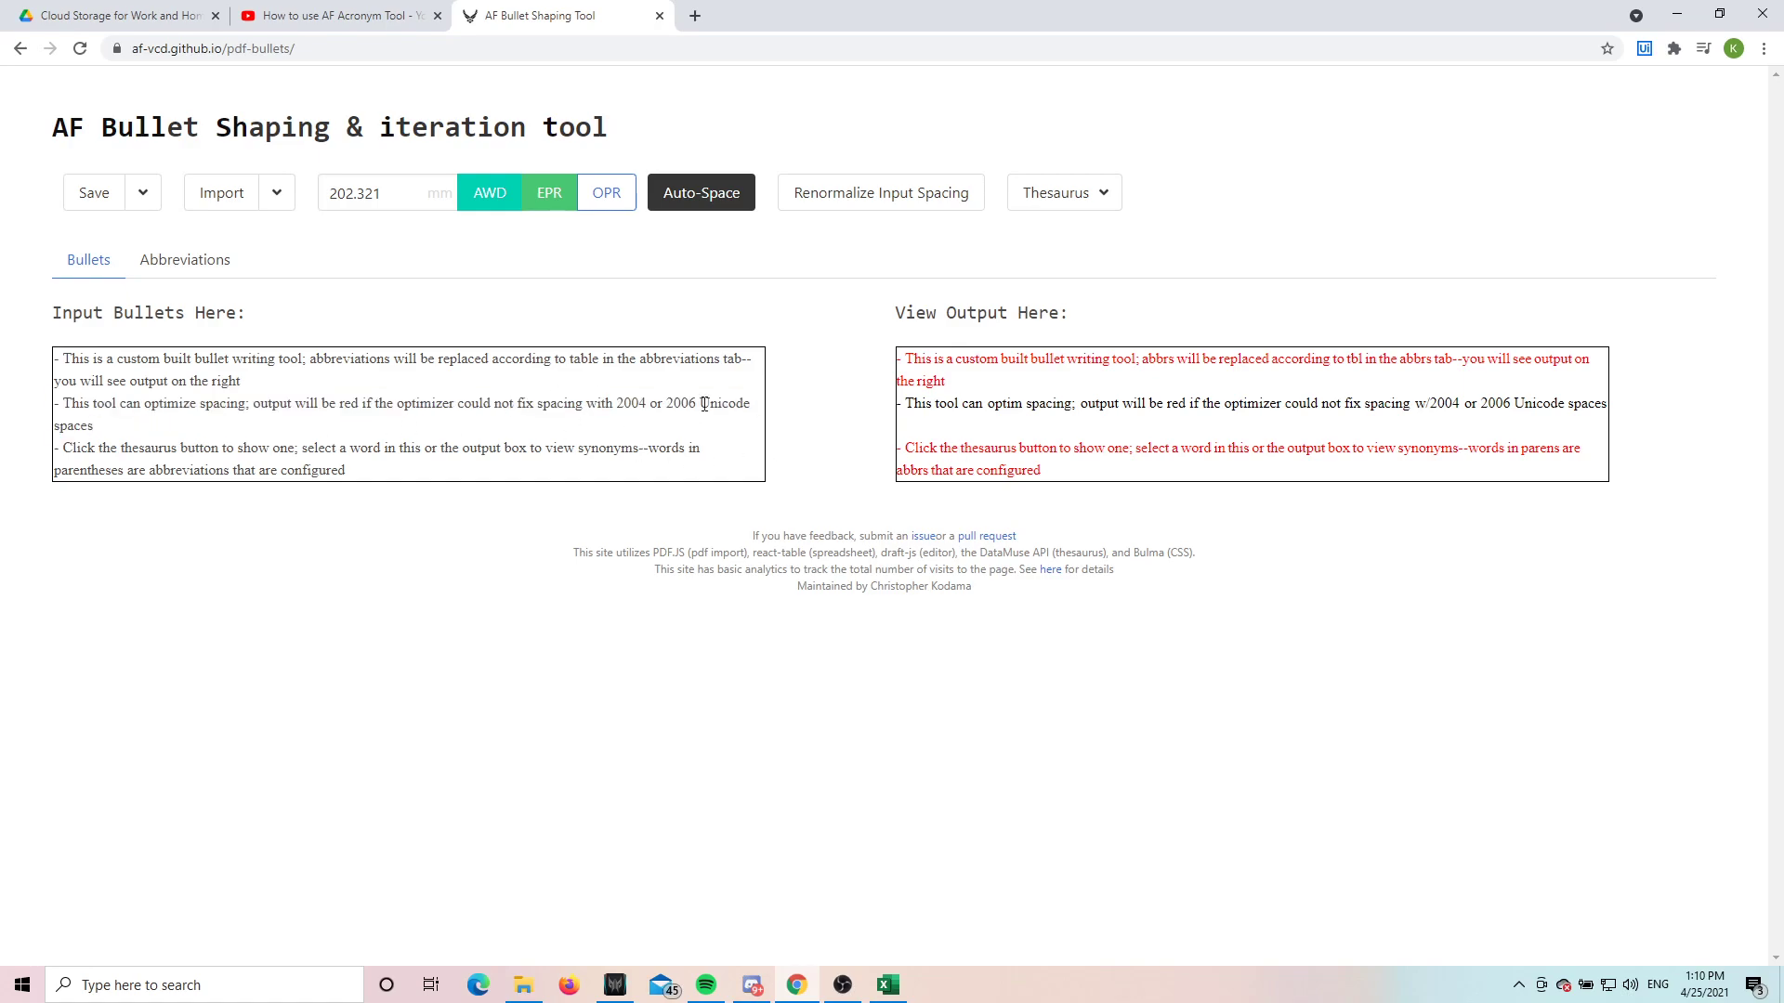
triple_click(562, 417)
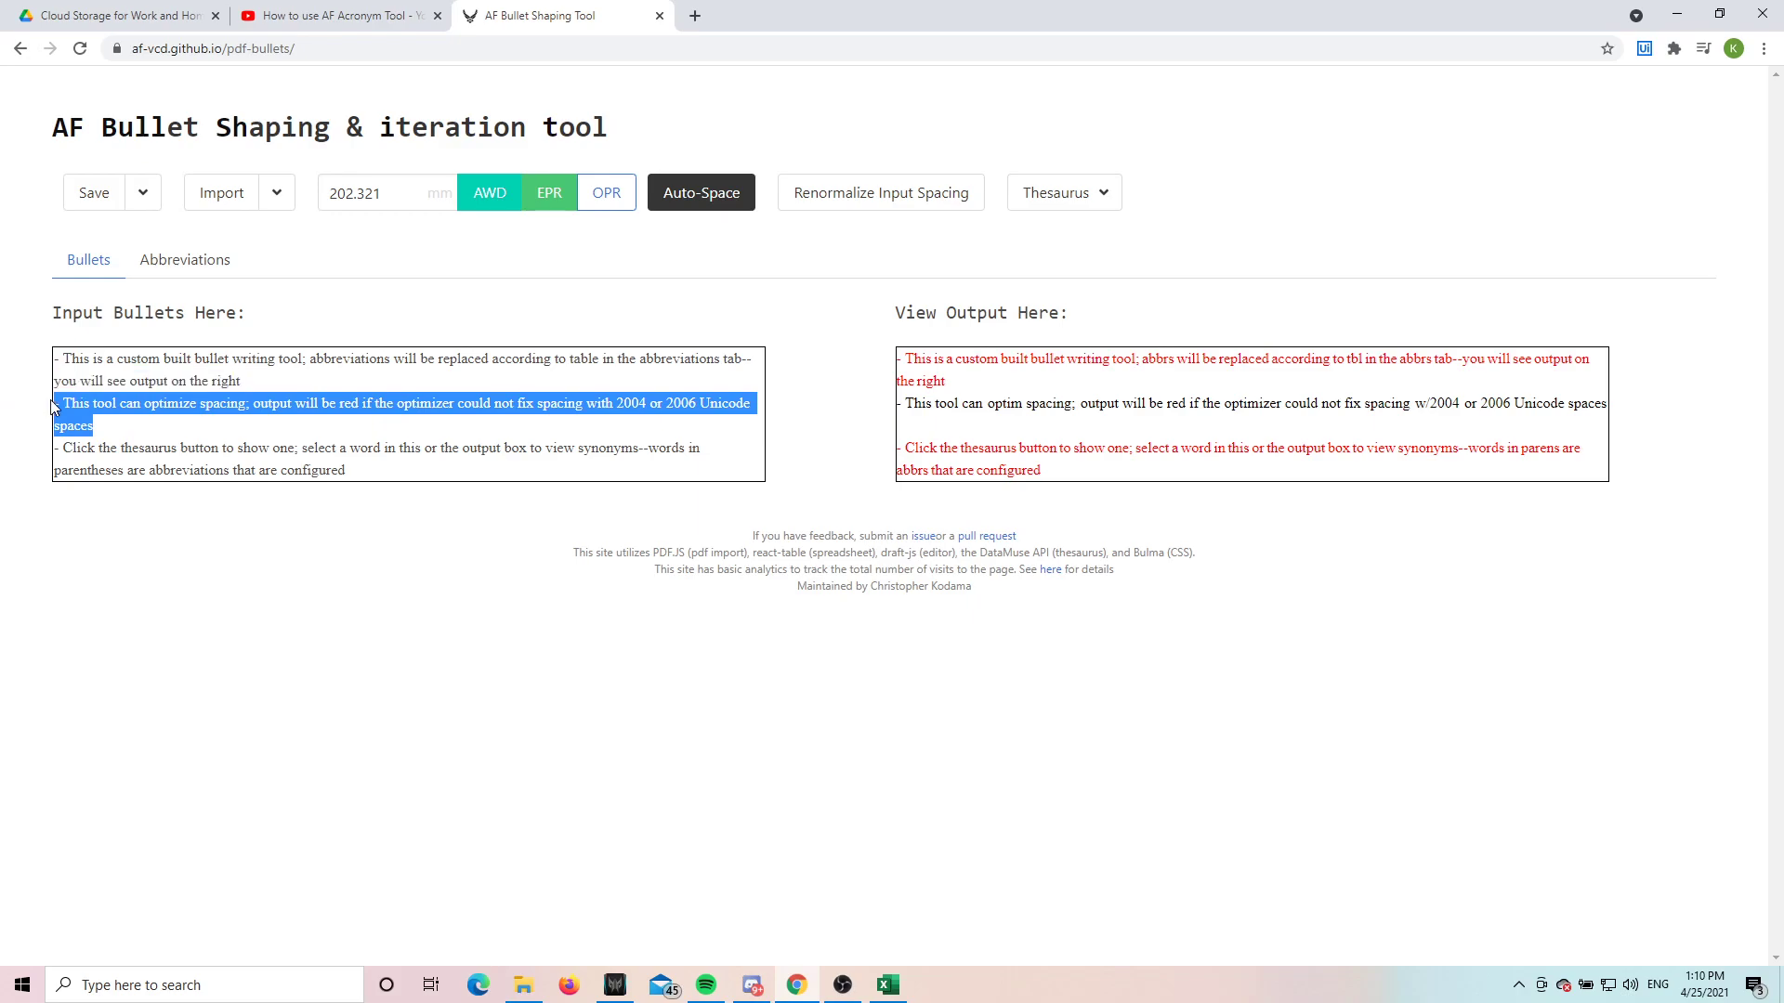
left_click_drag(1595, 409, 901, 430)
Step: Append the words "add what" to the end of the second input bullet to test the spacing optimizer
left_click(538, 439)
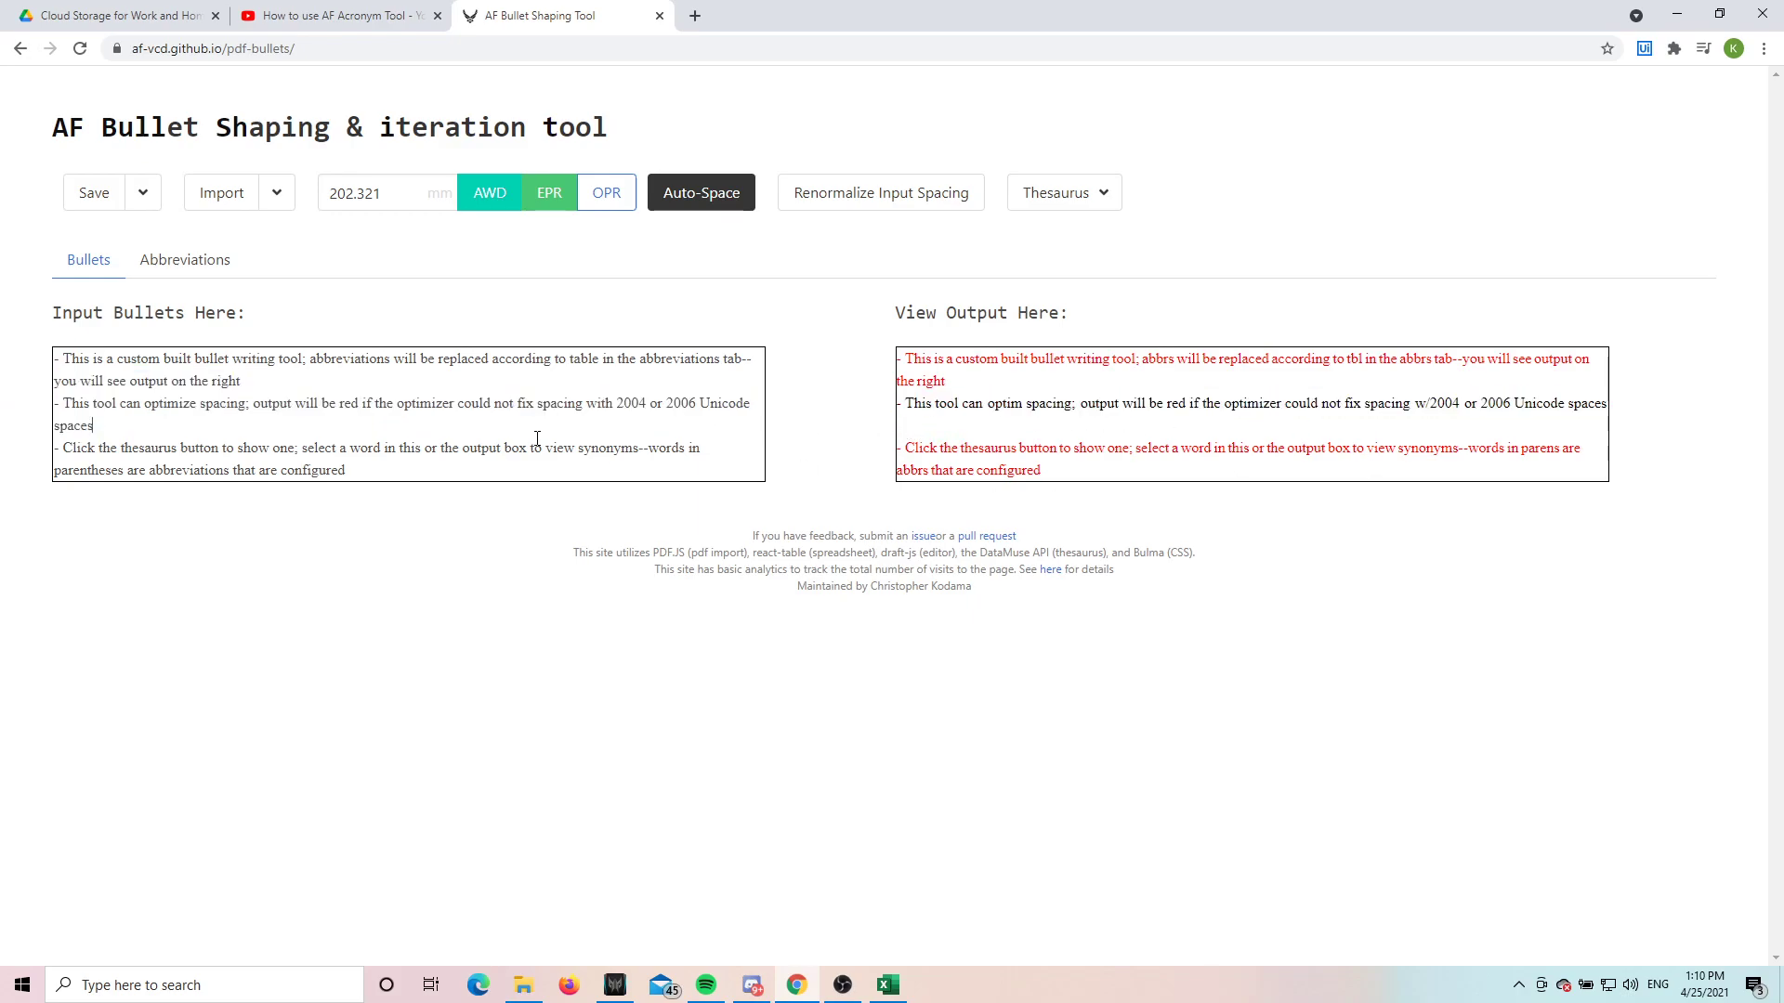
type("add")
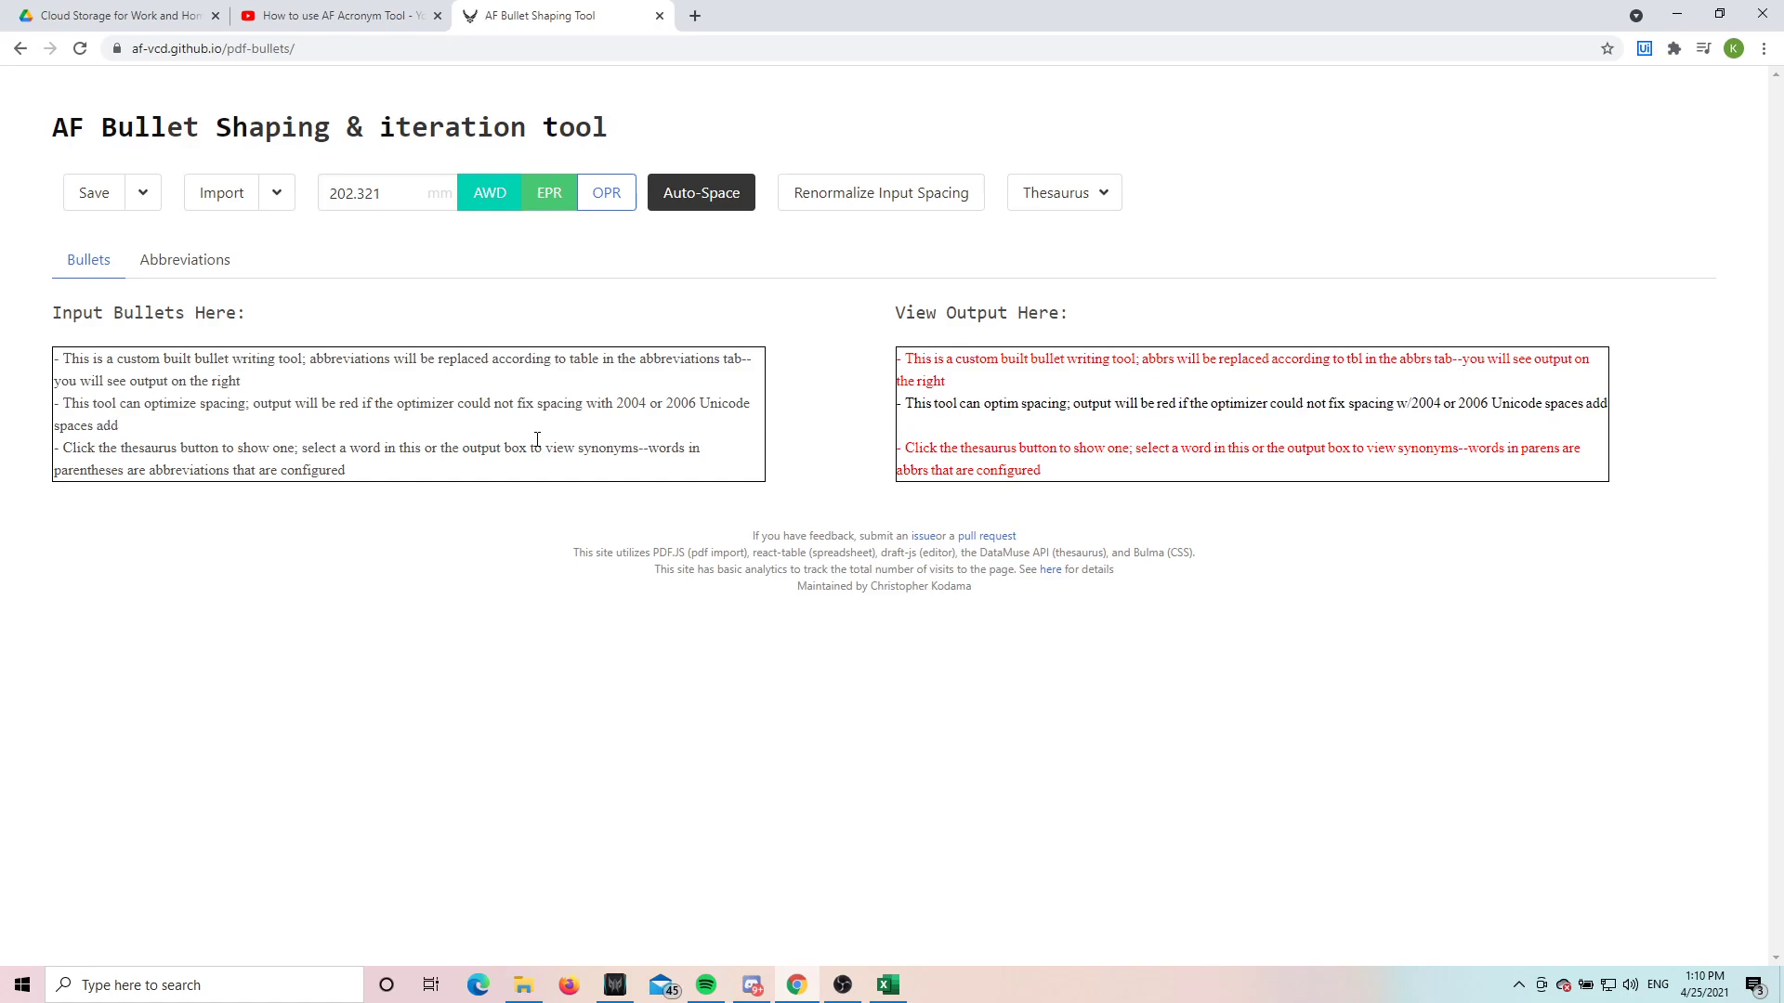
key("Return")
key("BackSpace")
type("what")
key("Return")
key("BackSpace")
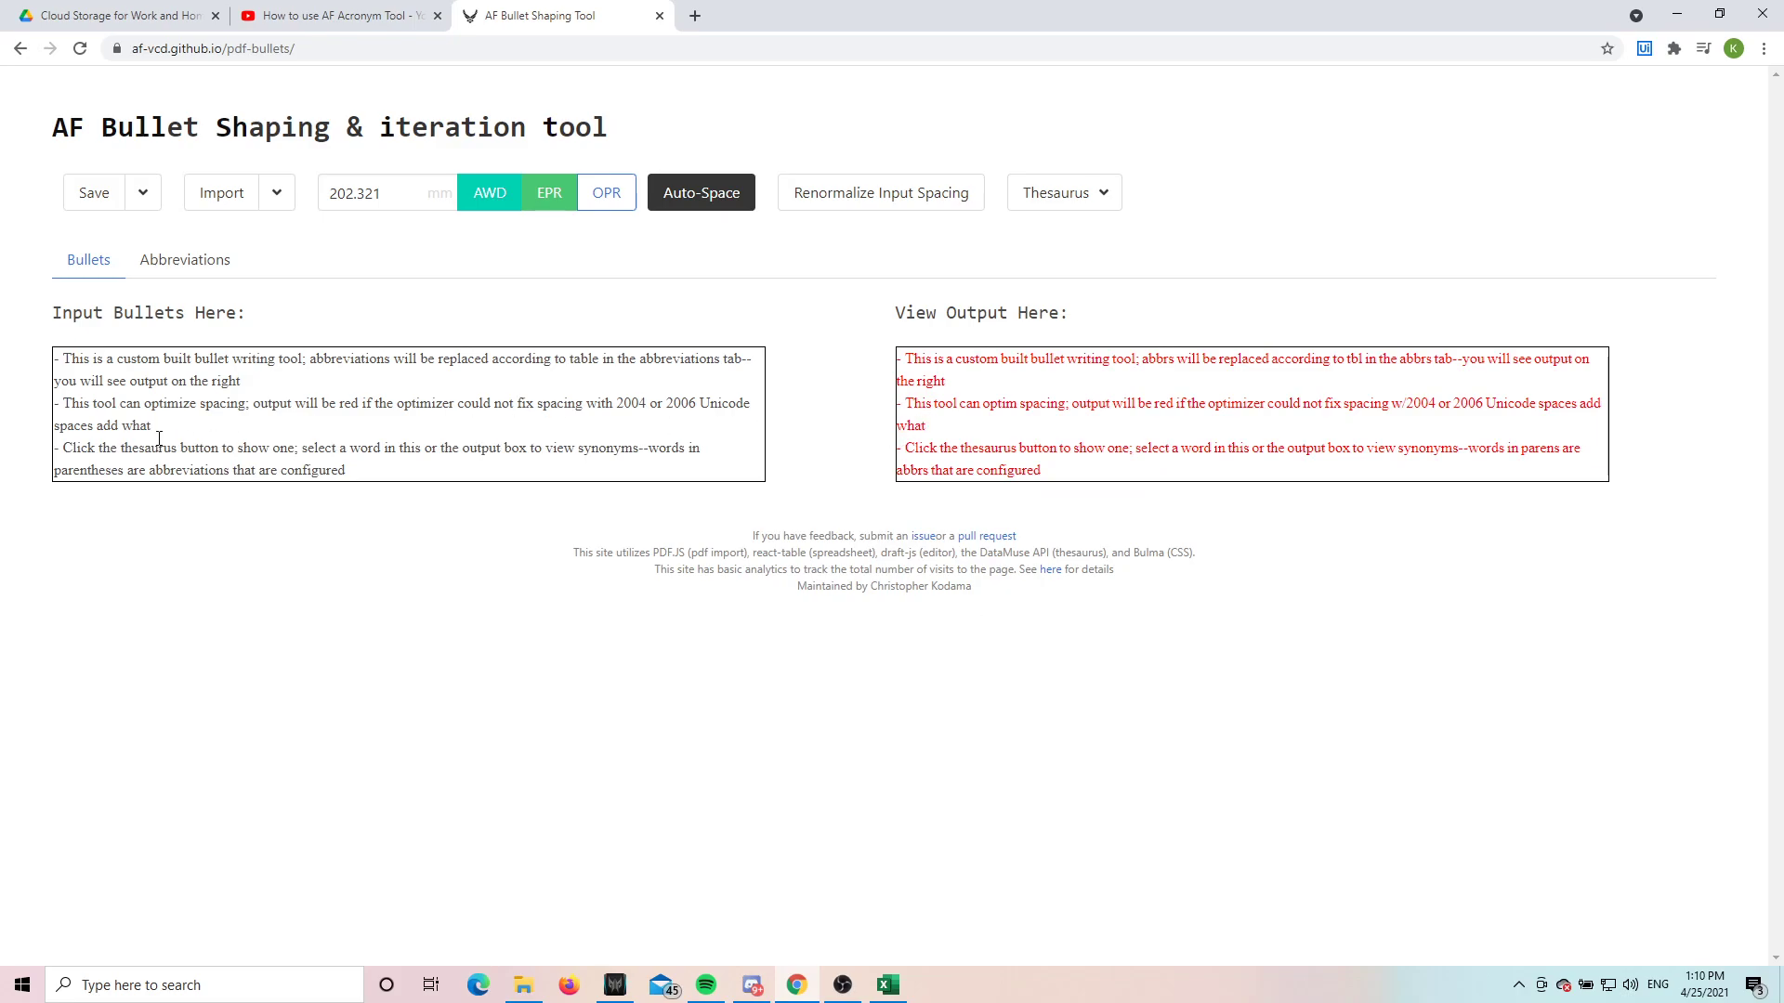
Step: Remove the added words "add what" from the end of the second input bullet
left_click_drag(163, 425, 54, 402)
left_click(192, 436)
key("BackSpace")
key("BackSpace")
key("BackSpace")
key("BackSpace")
key("BackSpace")
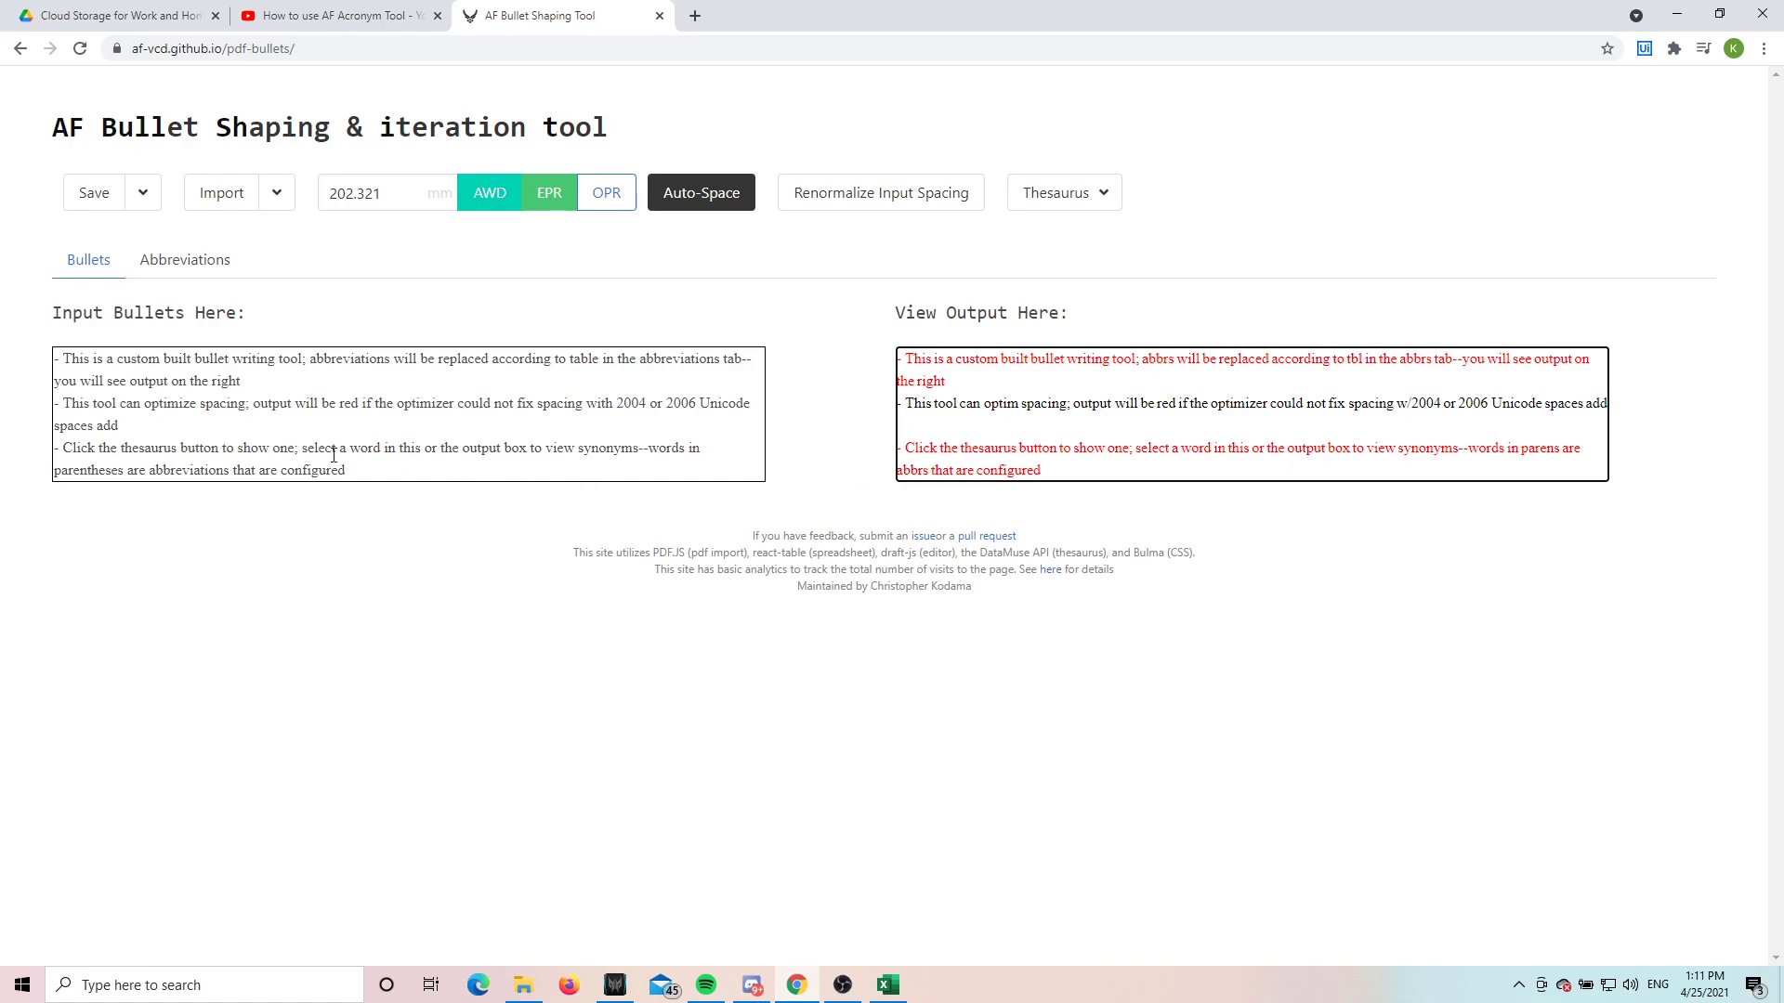
key("BackSpace")
key("BackSpace")
key("BackSpace")
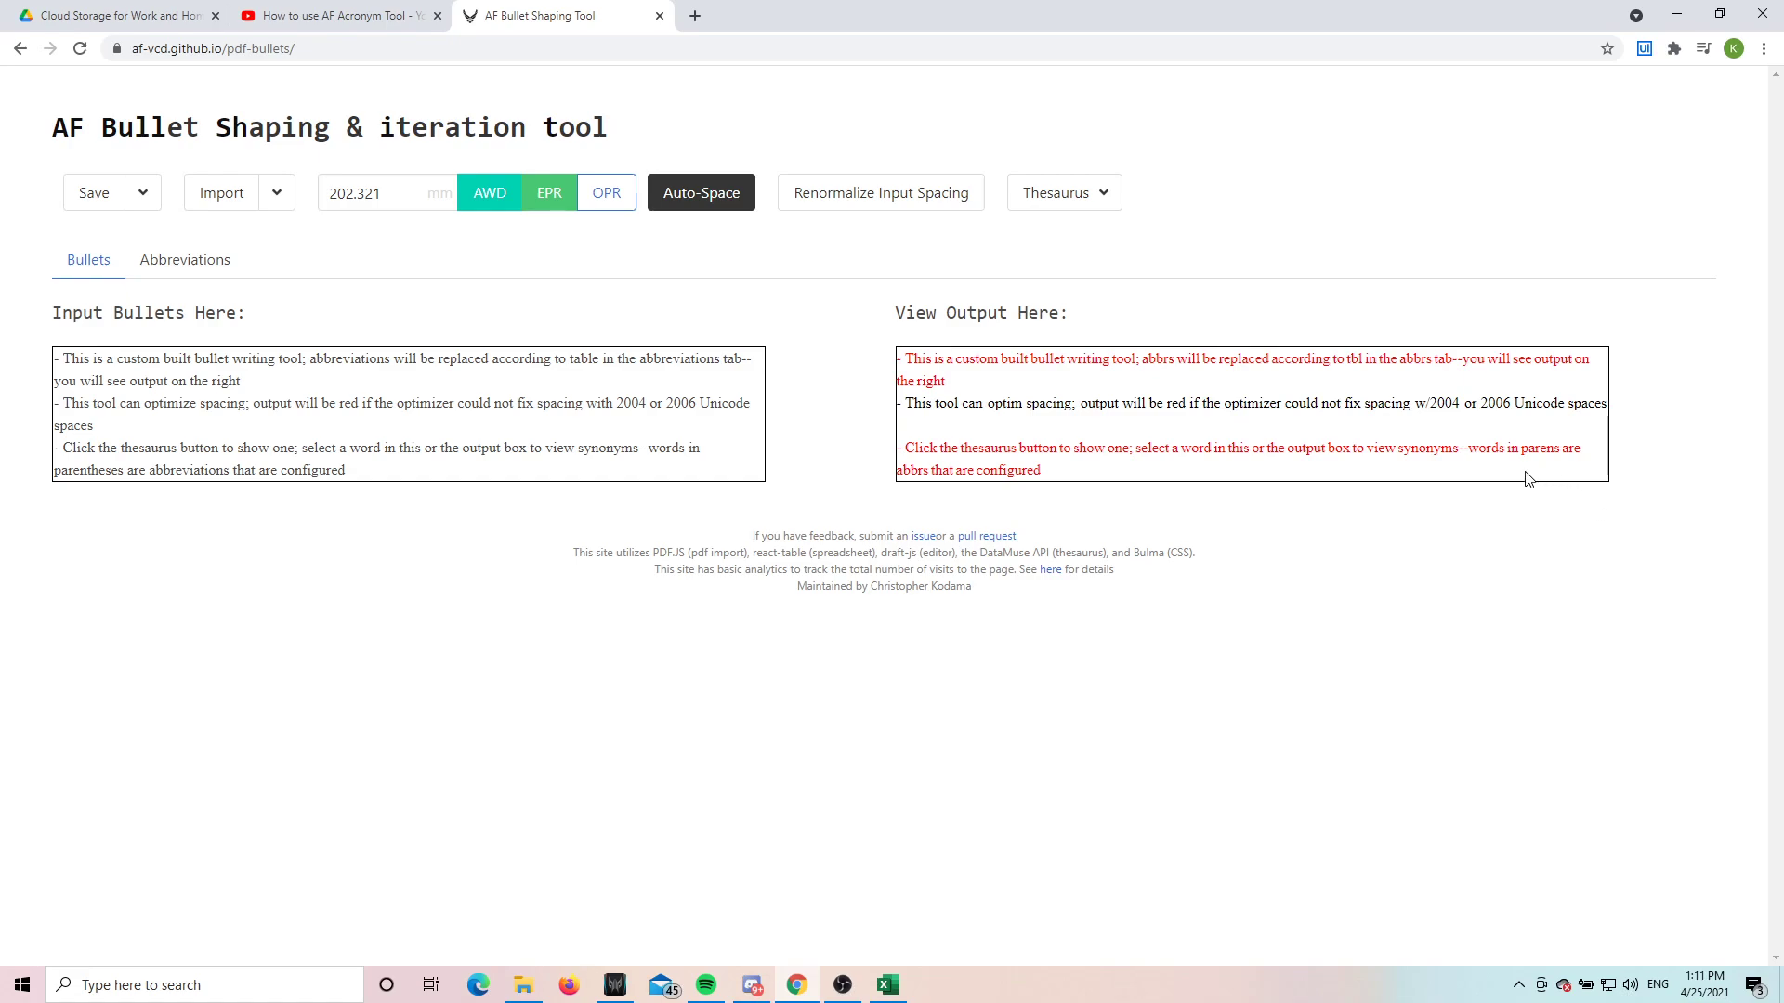
Step: Highlight the second bullet in the output box and switch back to the Excel workbook's Search sheet
left_click_drag(1603, 407, 904, 409)
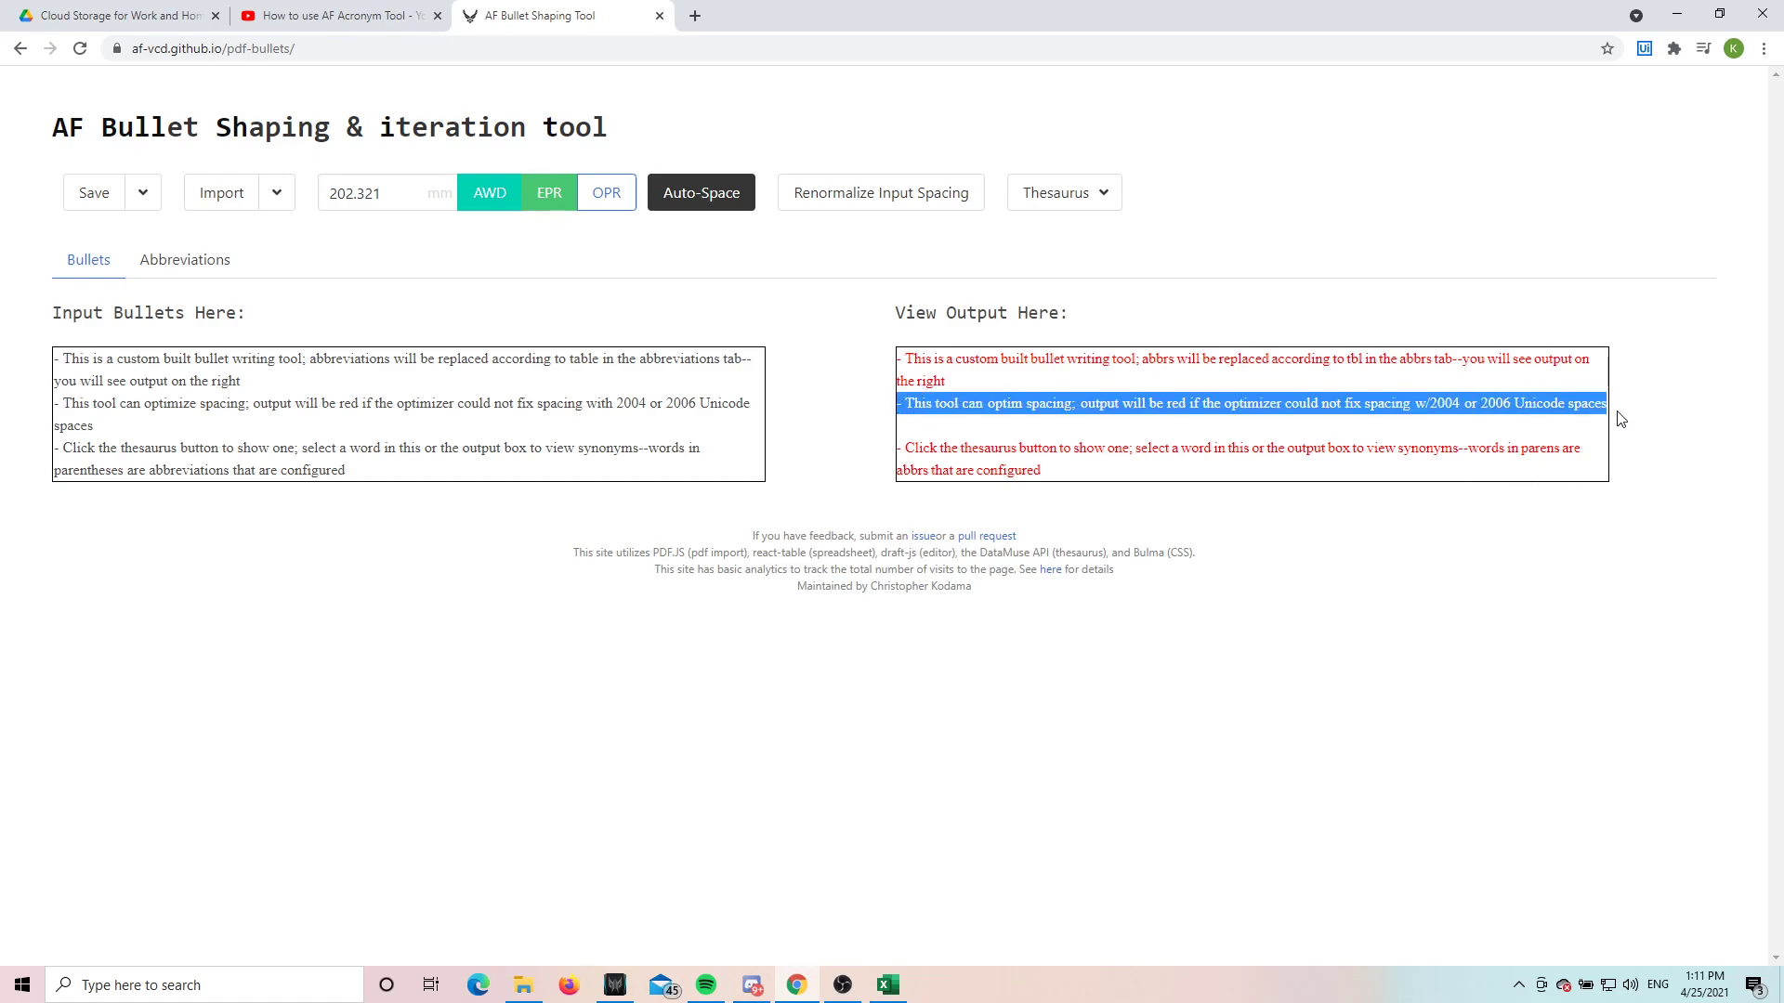
left_click(1498, 449)
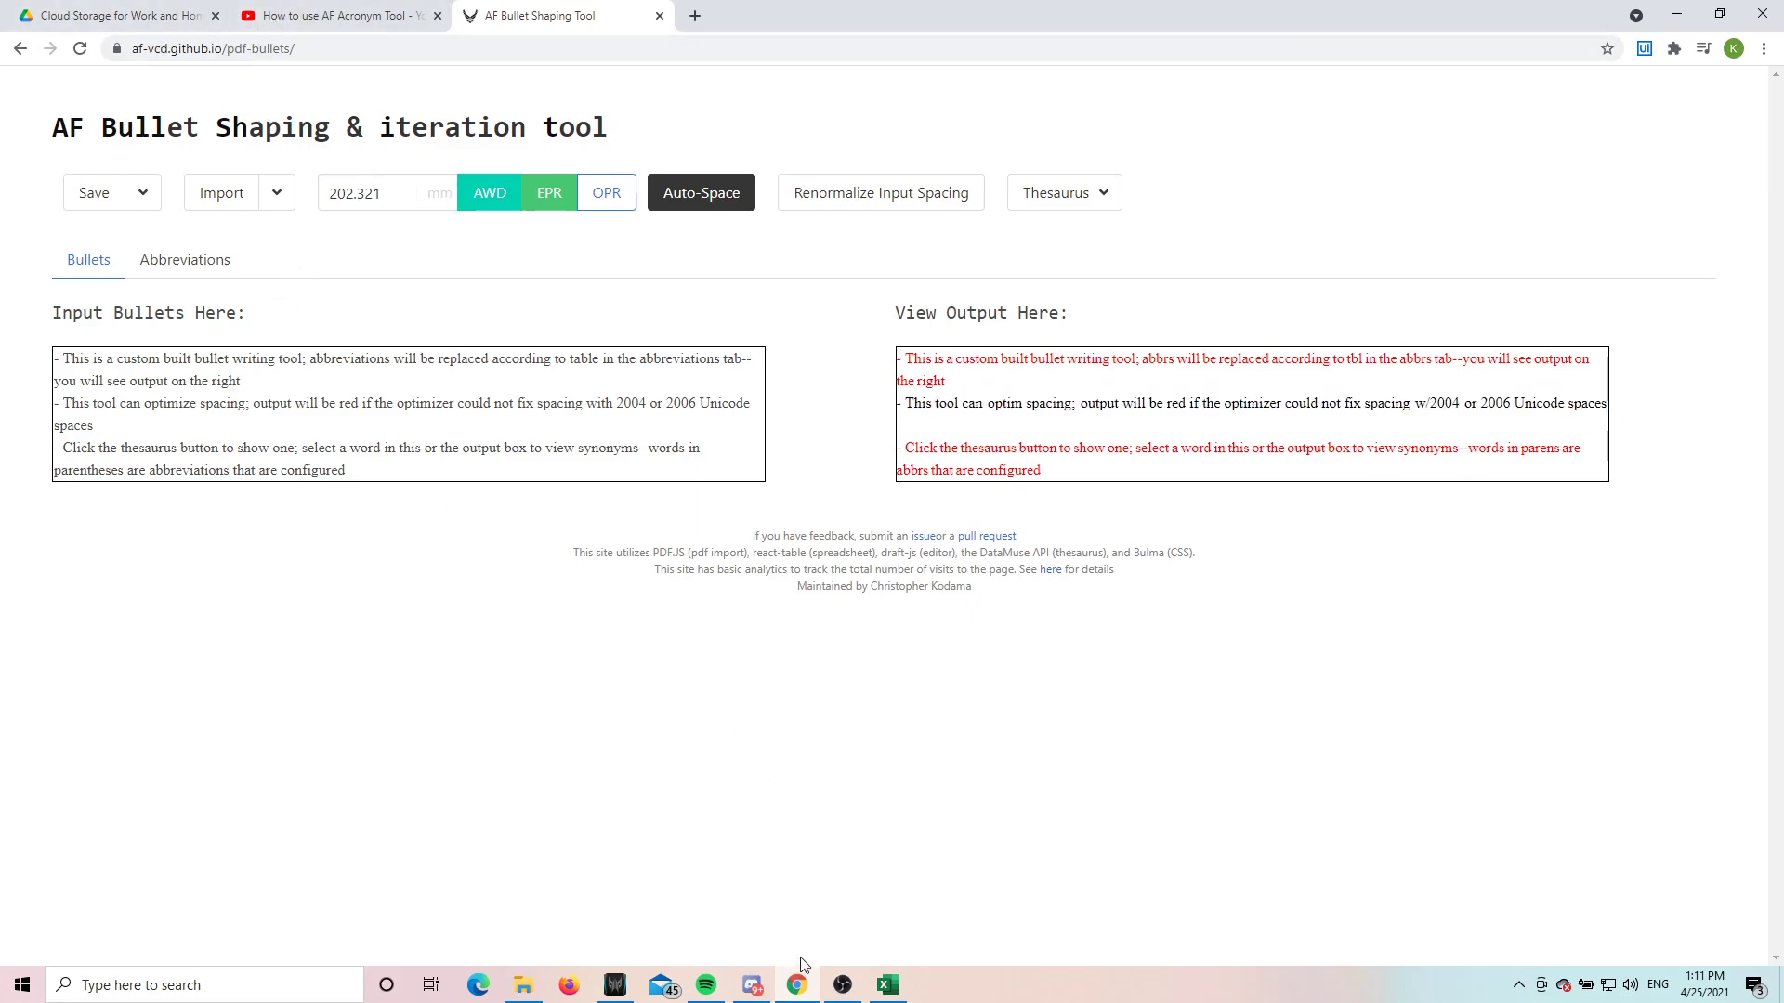
left_click(887, 985)
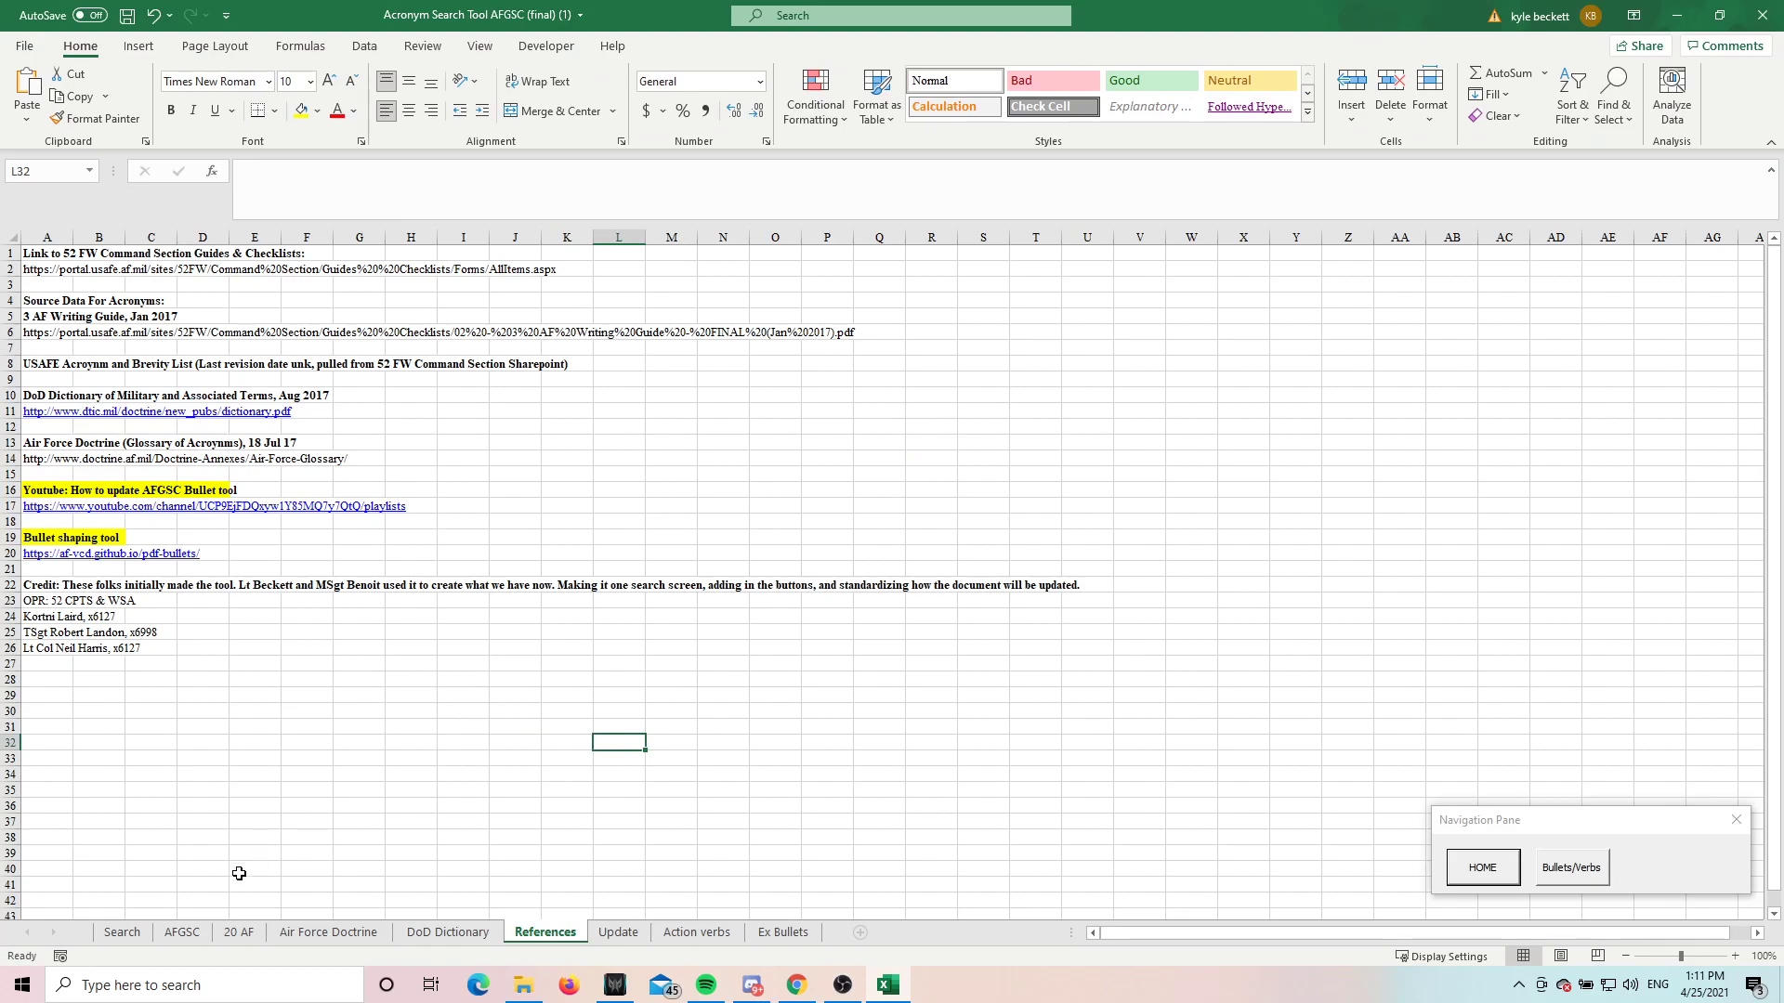
left_click(121, 932)
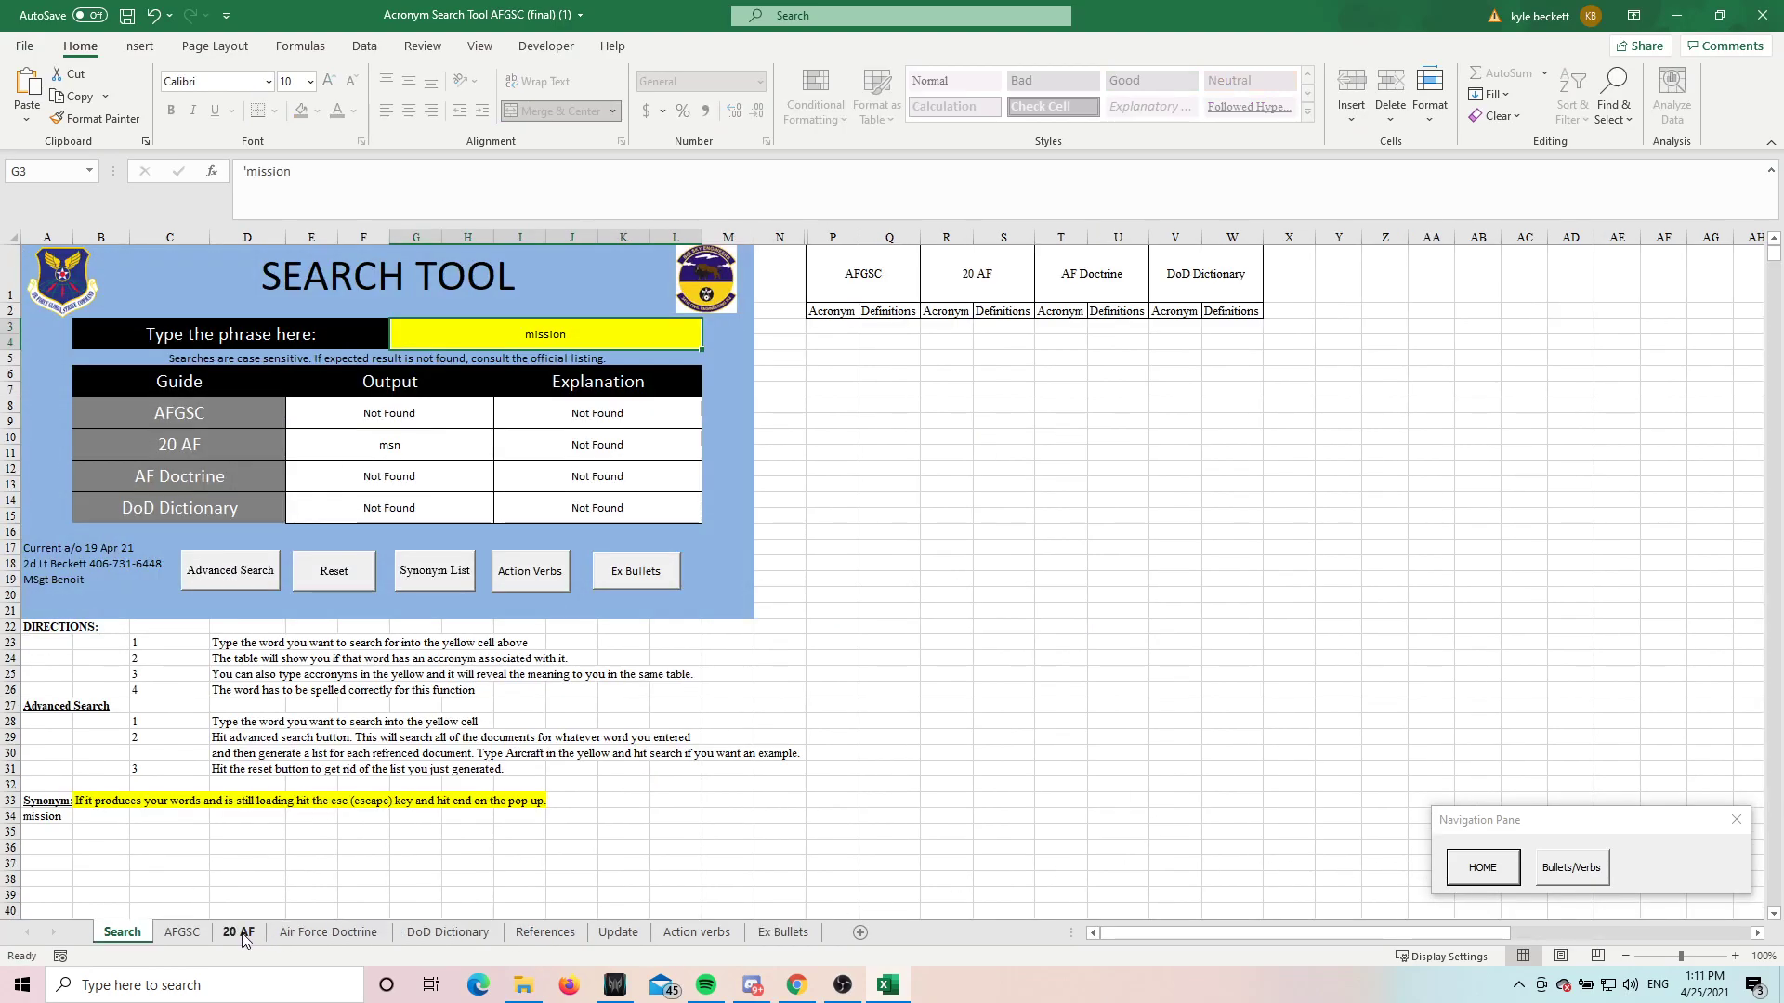
Step: Look through the AFGSC, Air Force Doctrine, Action verbs and Ex Bullets sheets, viewing the bullet list up to its header row
left_click(182, 931)
scroll(185, 618, "up", 15)
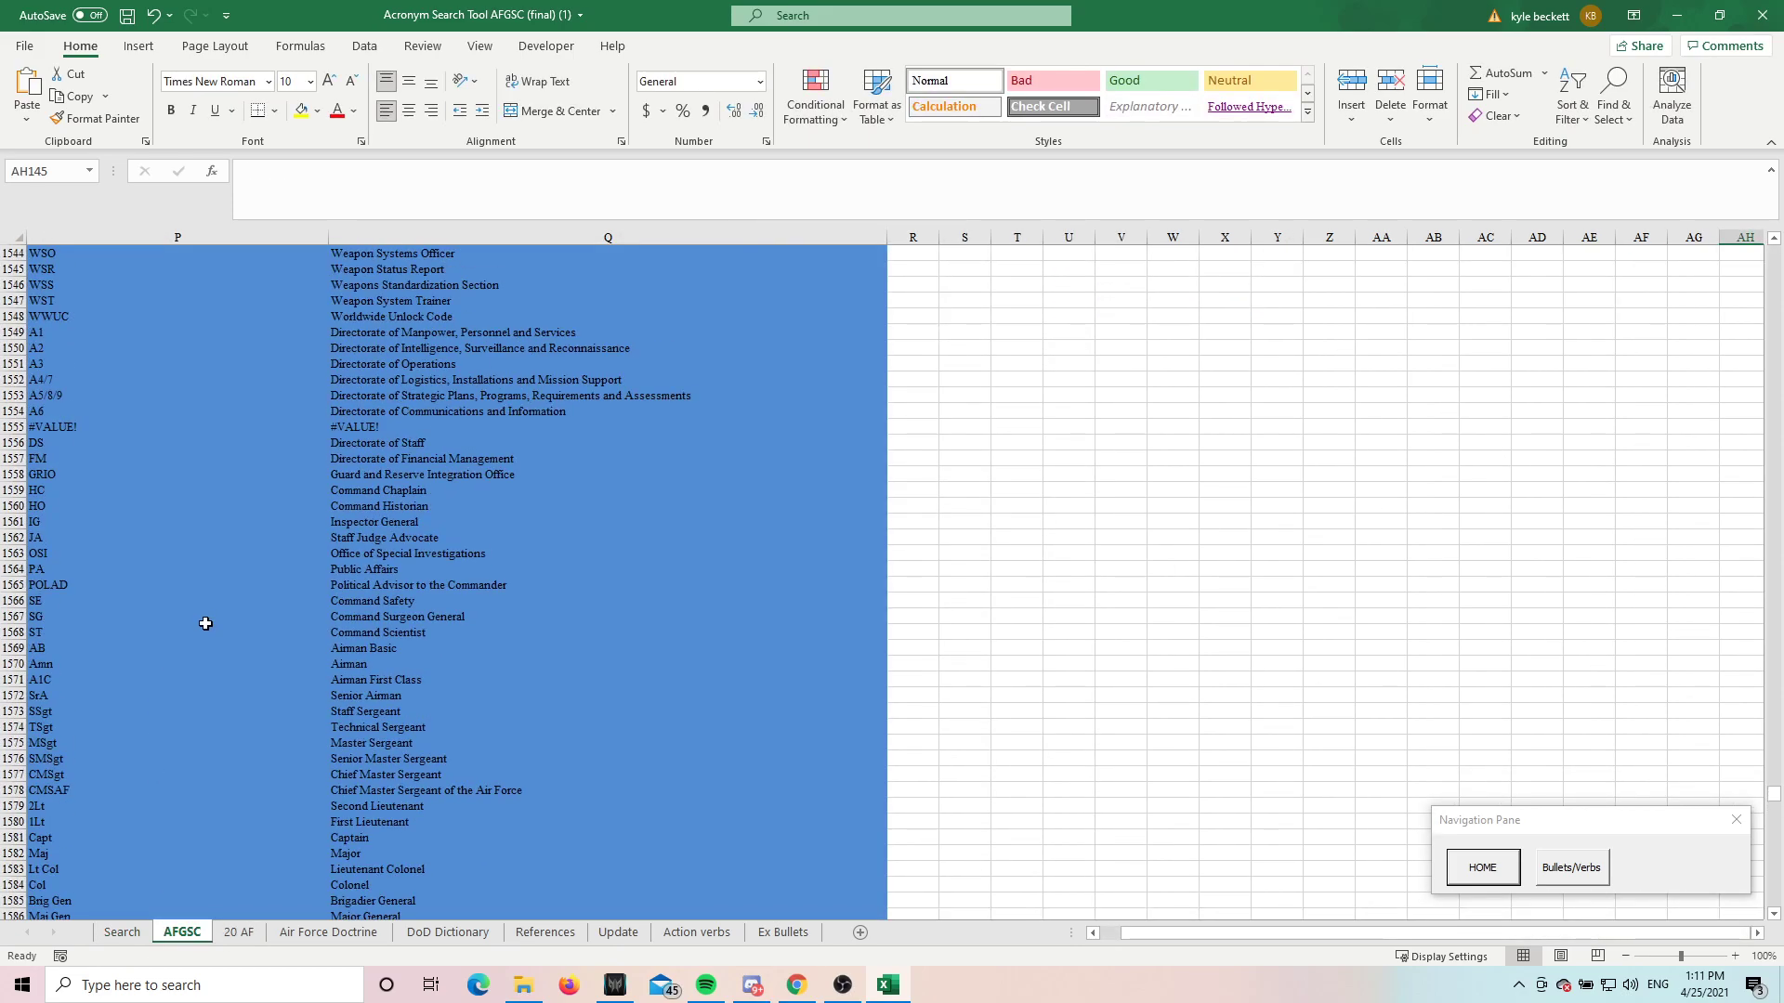
left_click(288, 936)
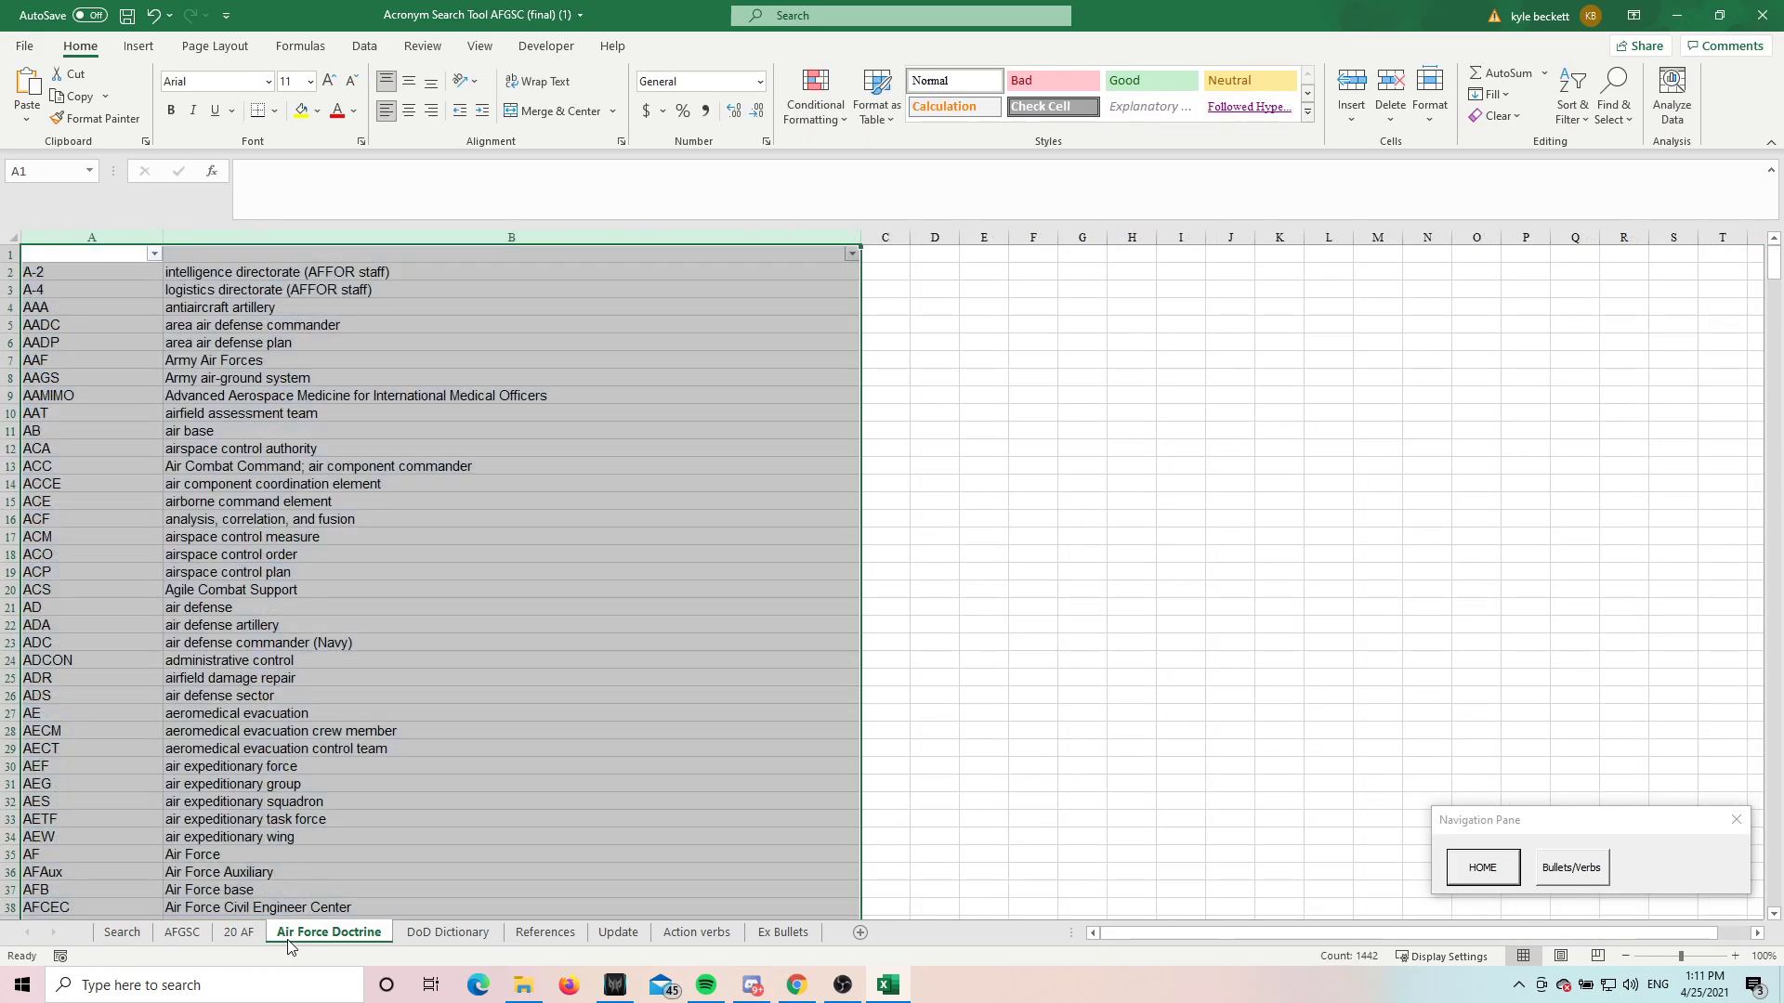
left_click(676, 937)
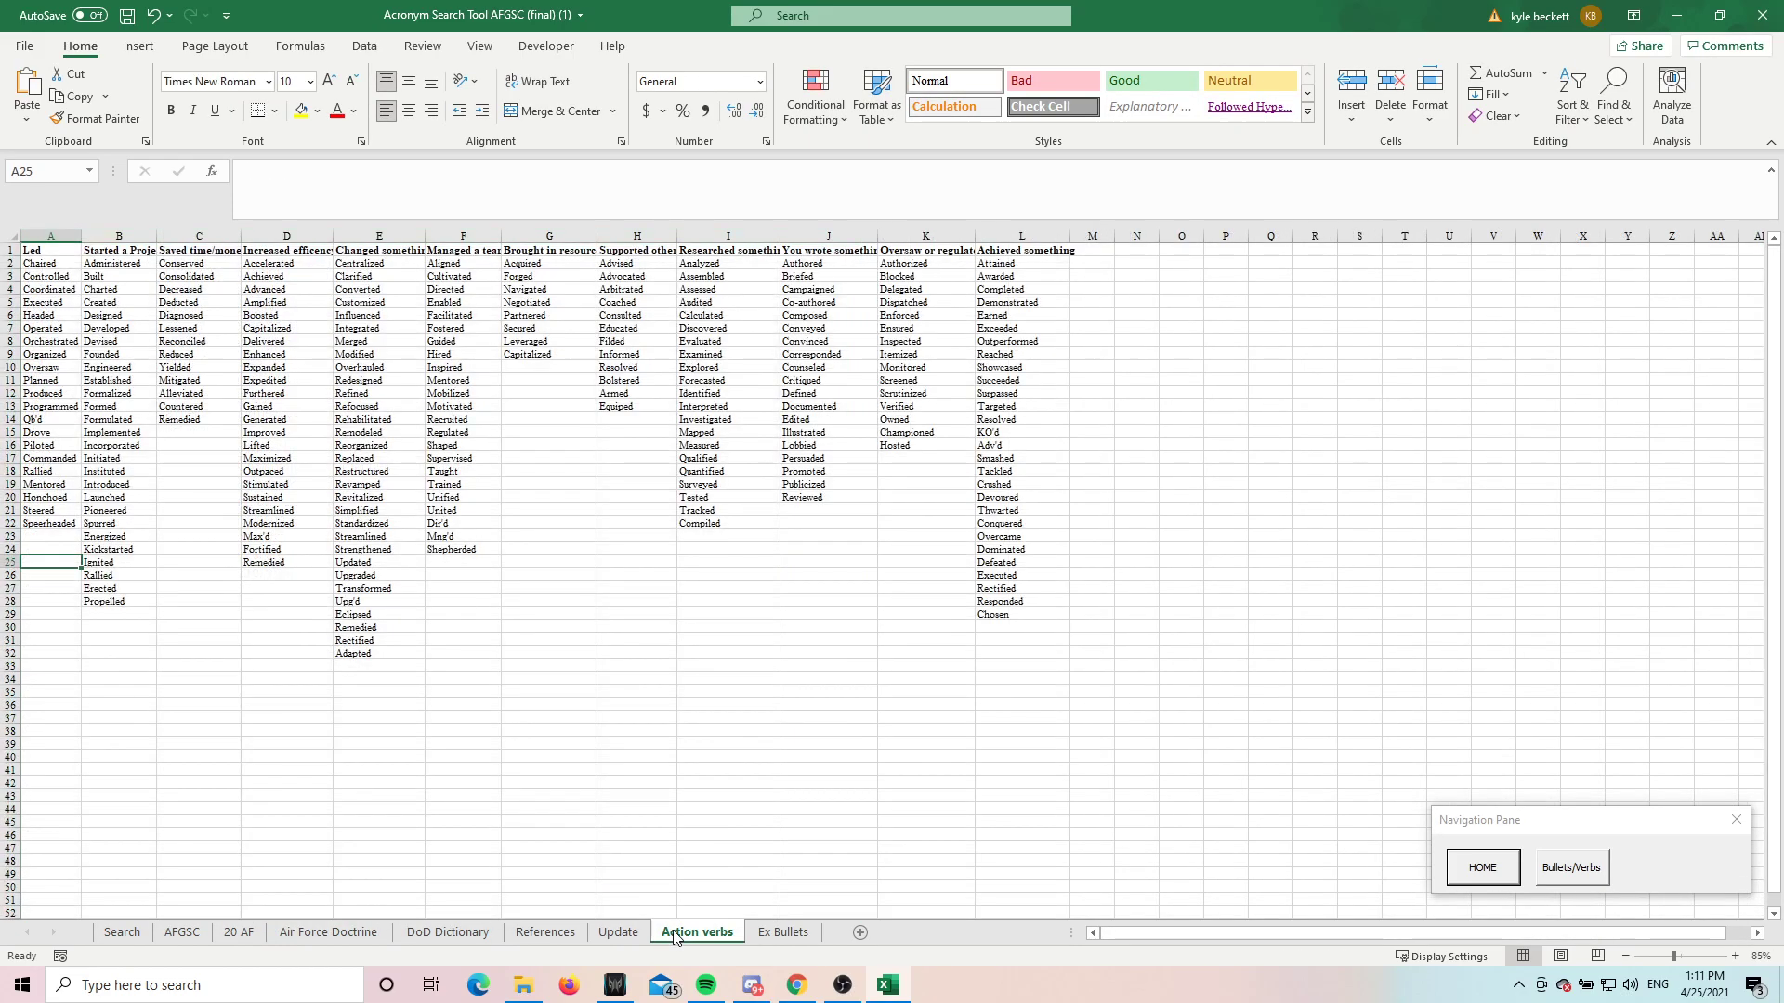
left_click(753, 940)
scroll(744, 837, "up", 20)
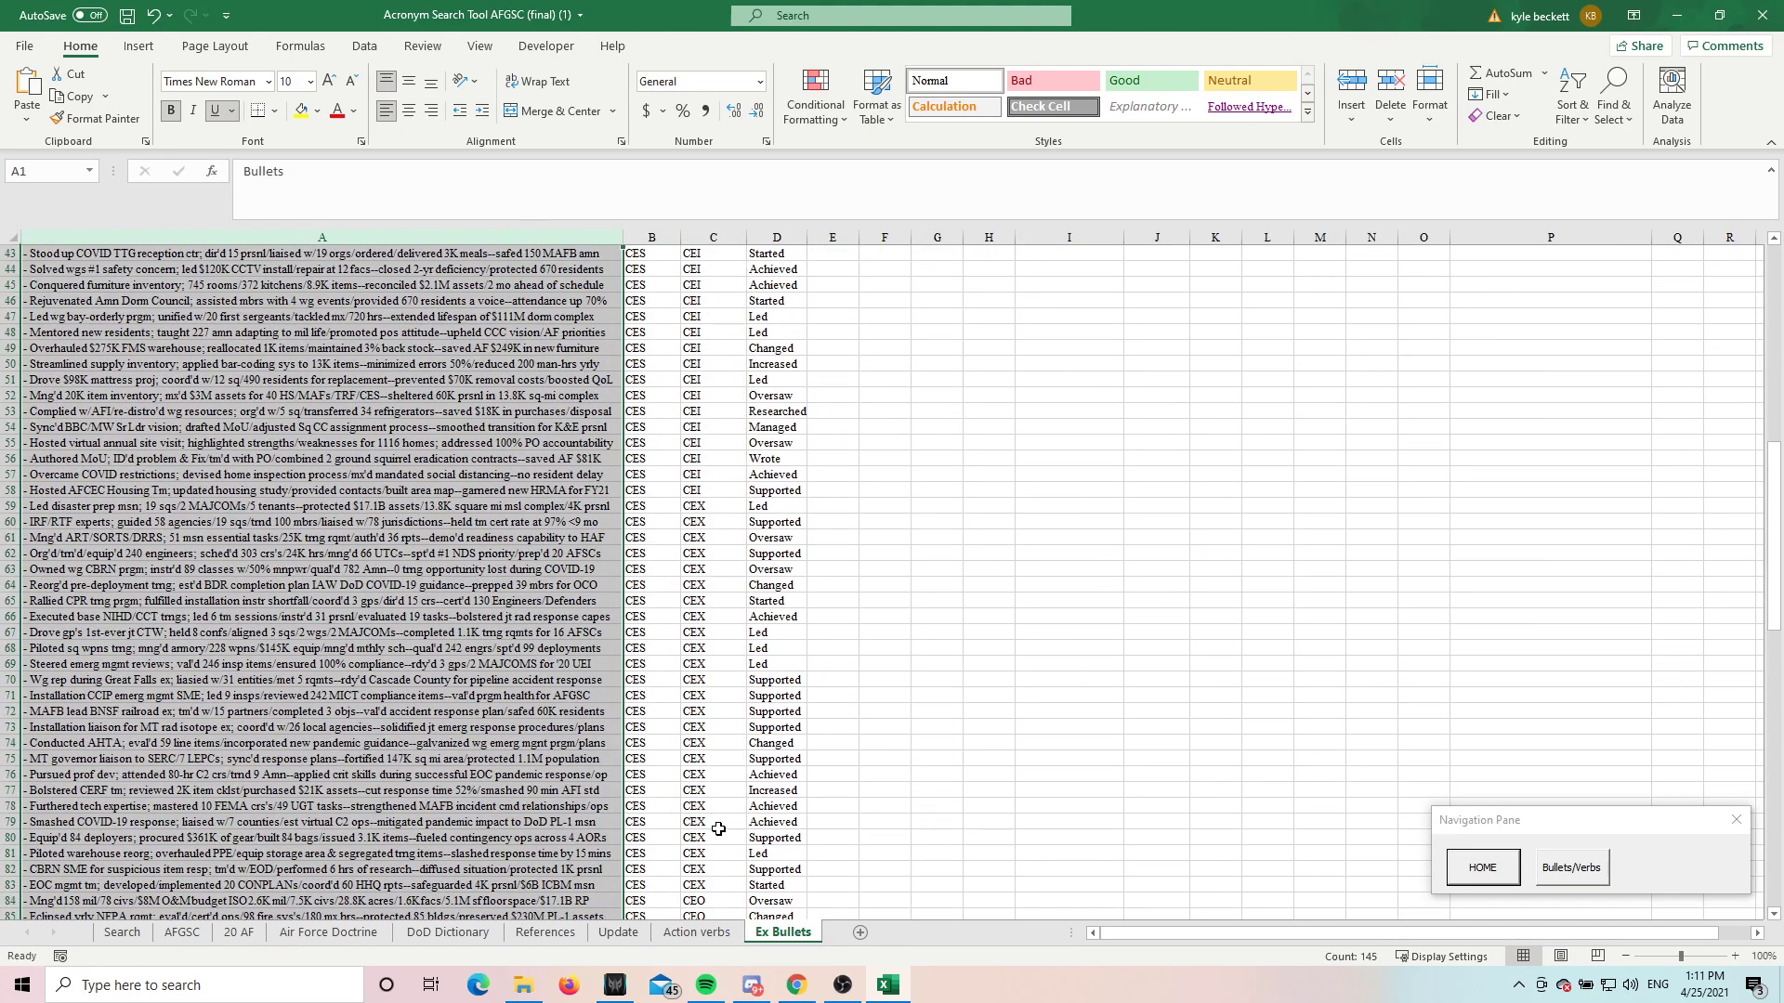
scroll(744, 838, "up", 1)
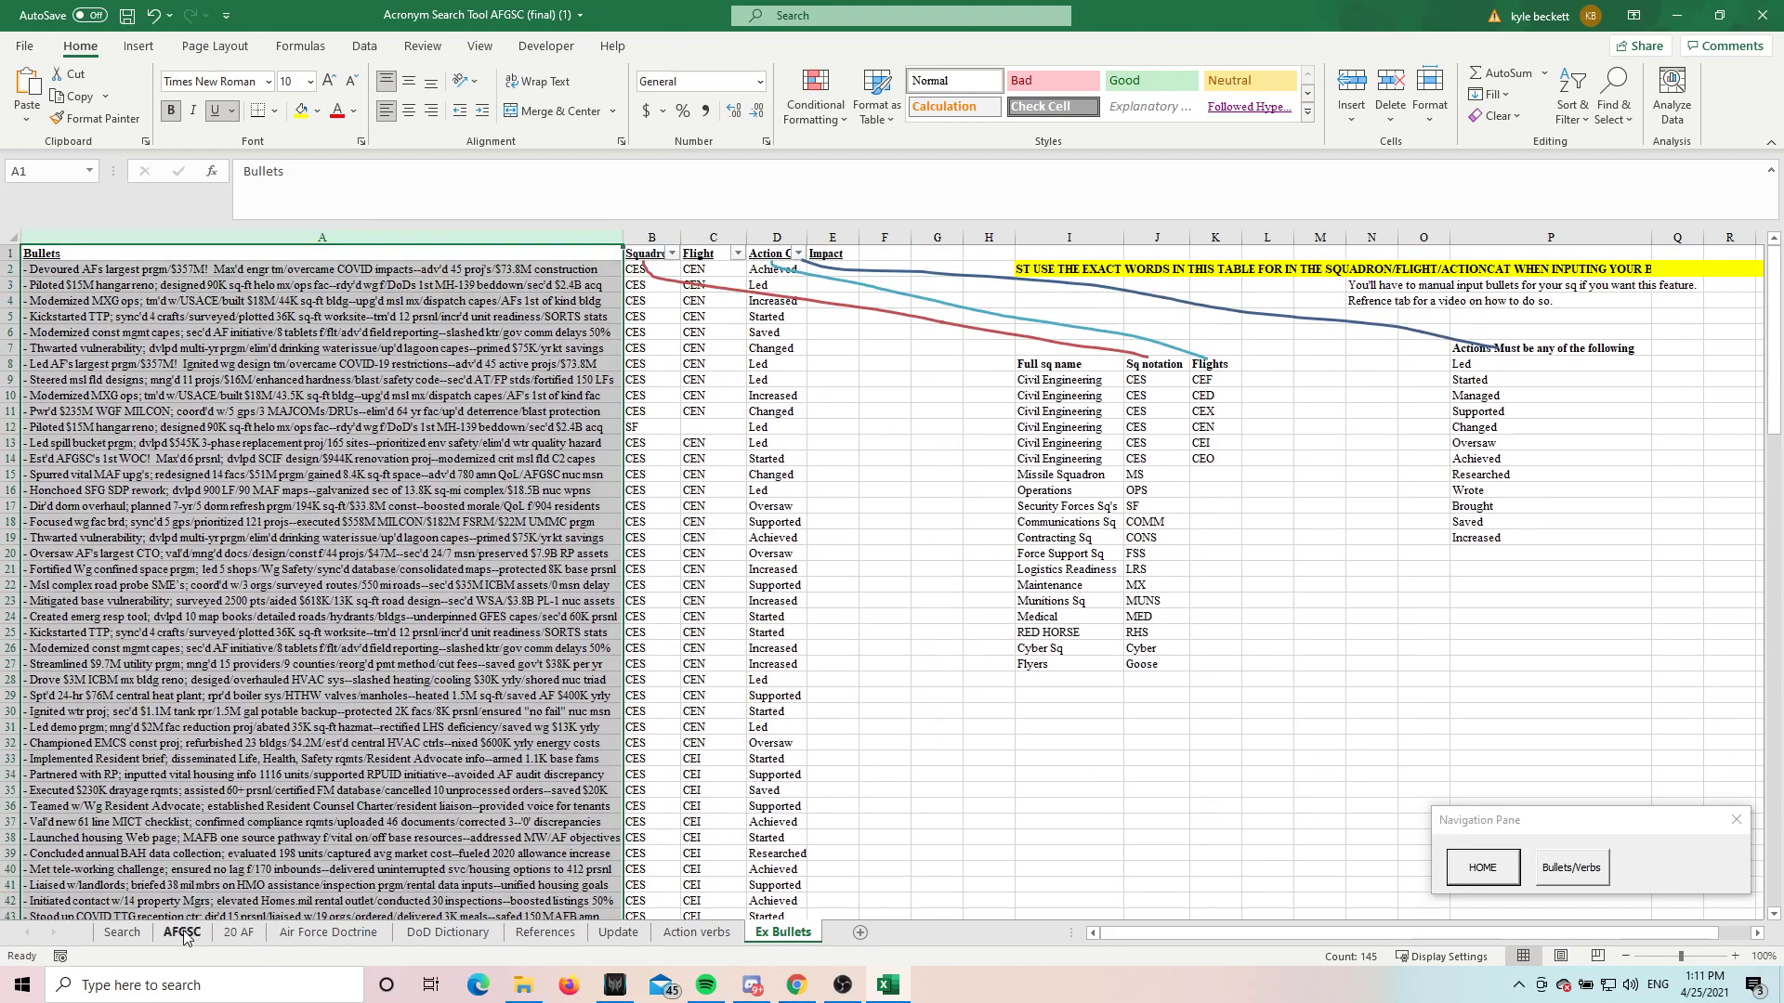
Step: Review the 20 AF, AFGSC, Air Force Doctrine and DoD Dictionary acronym sheets and return to the Search sheet
left_click(238, 932)
left_click(199, 933)
left_click(238, 933)
left_click(344, 933)
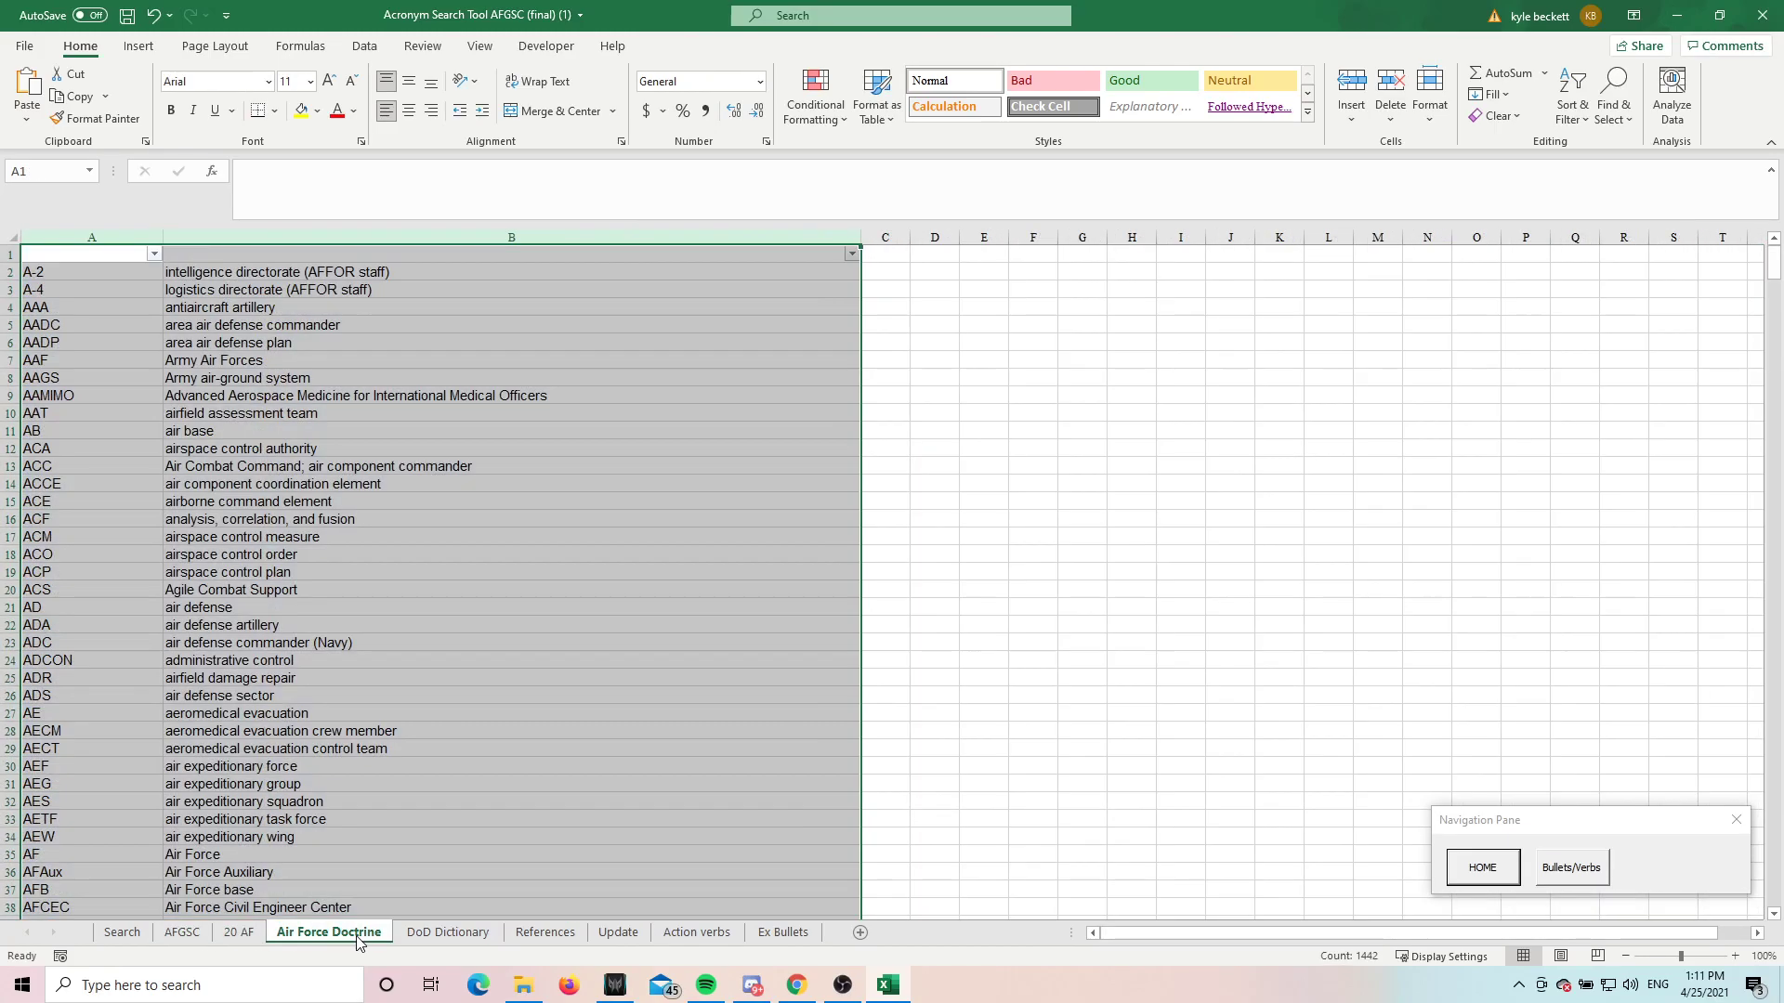
left_click(436, 936)
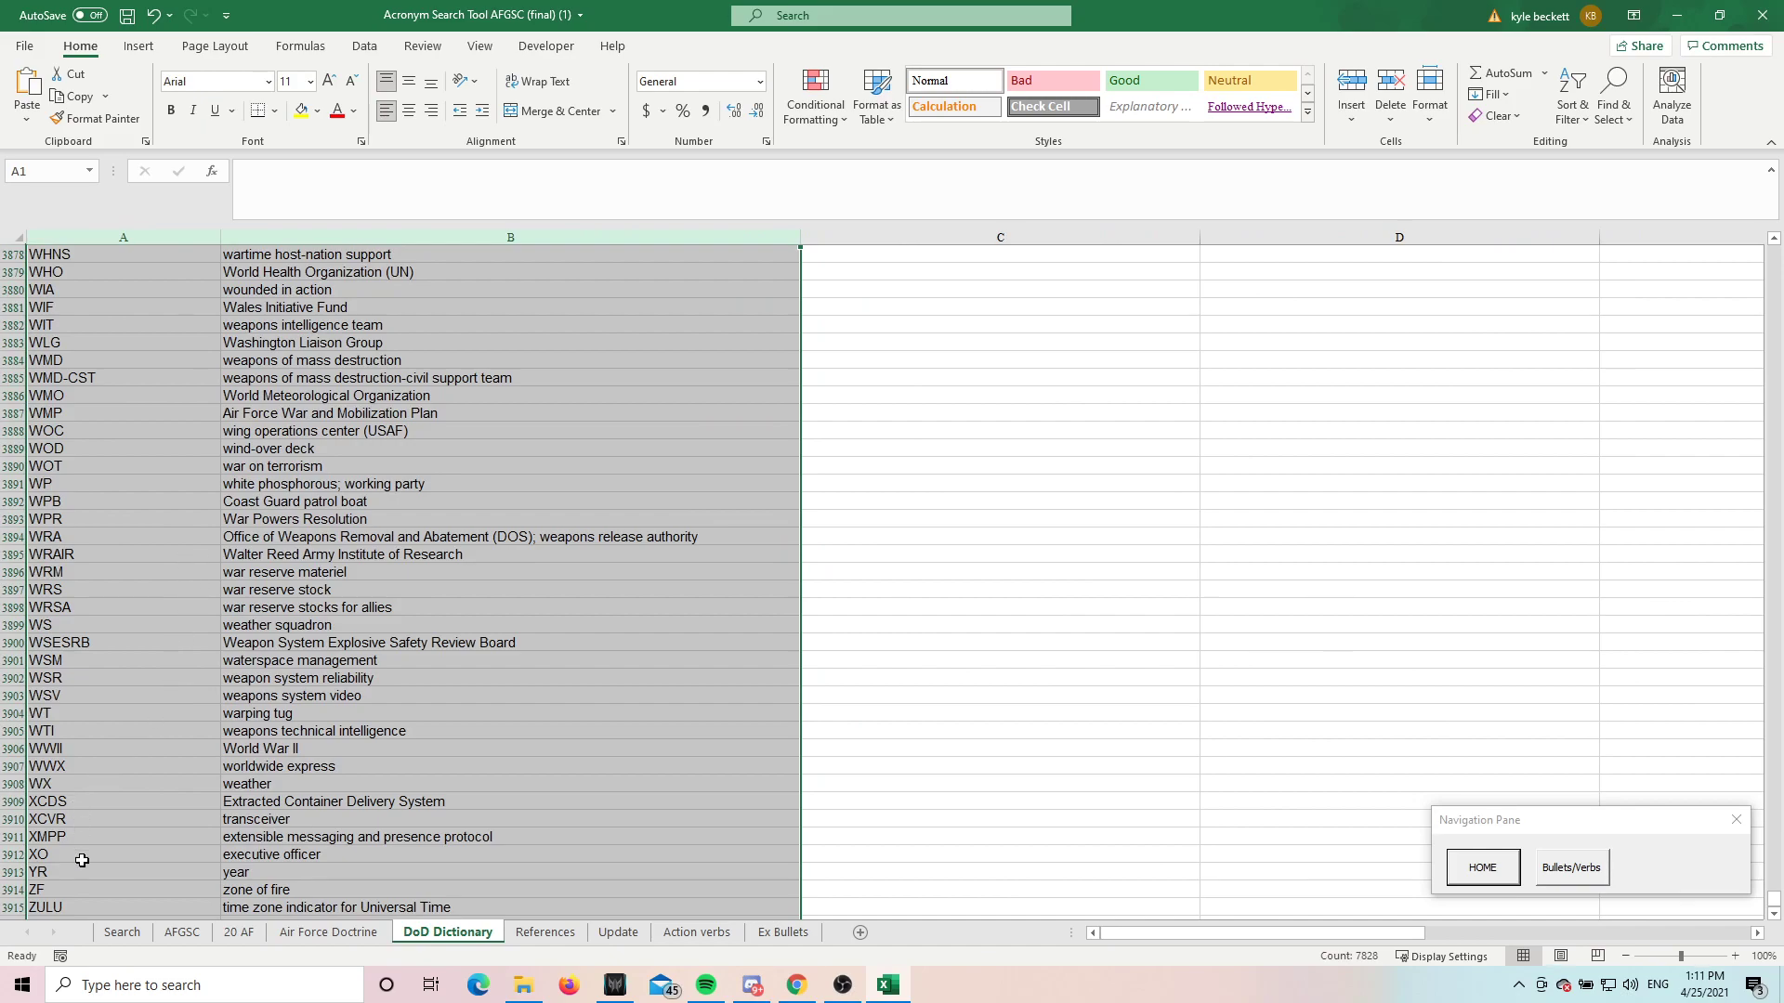
left_click(109, 935)
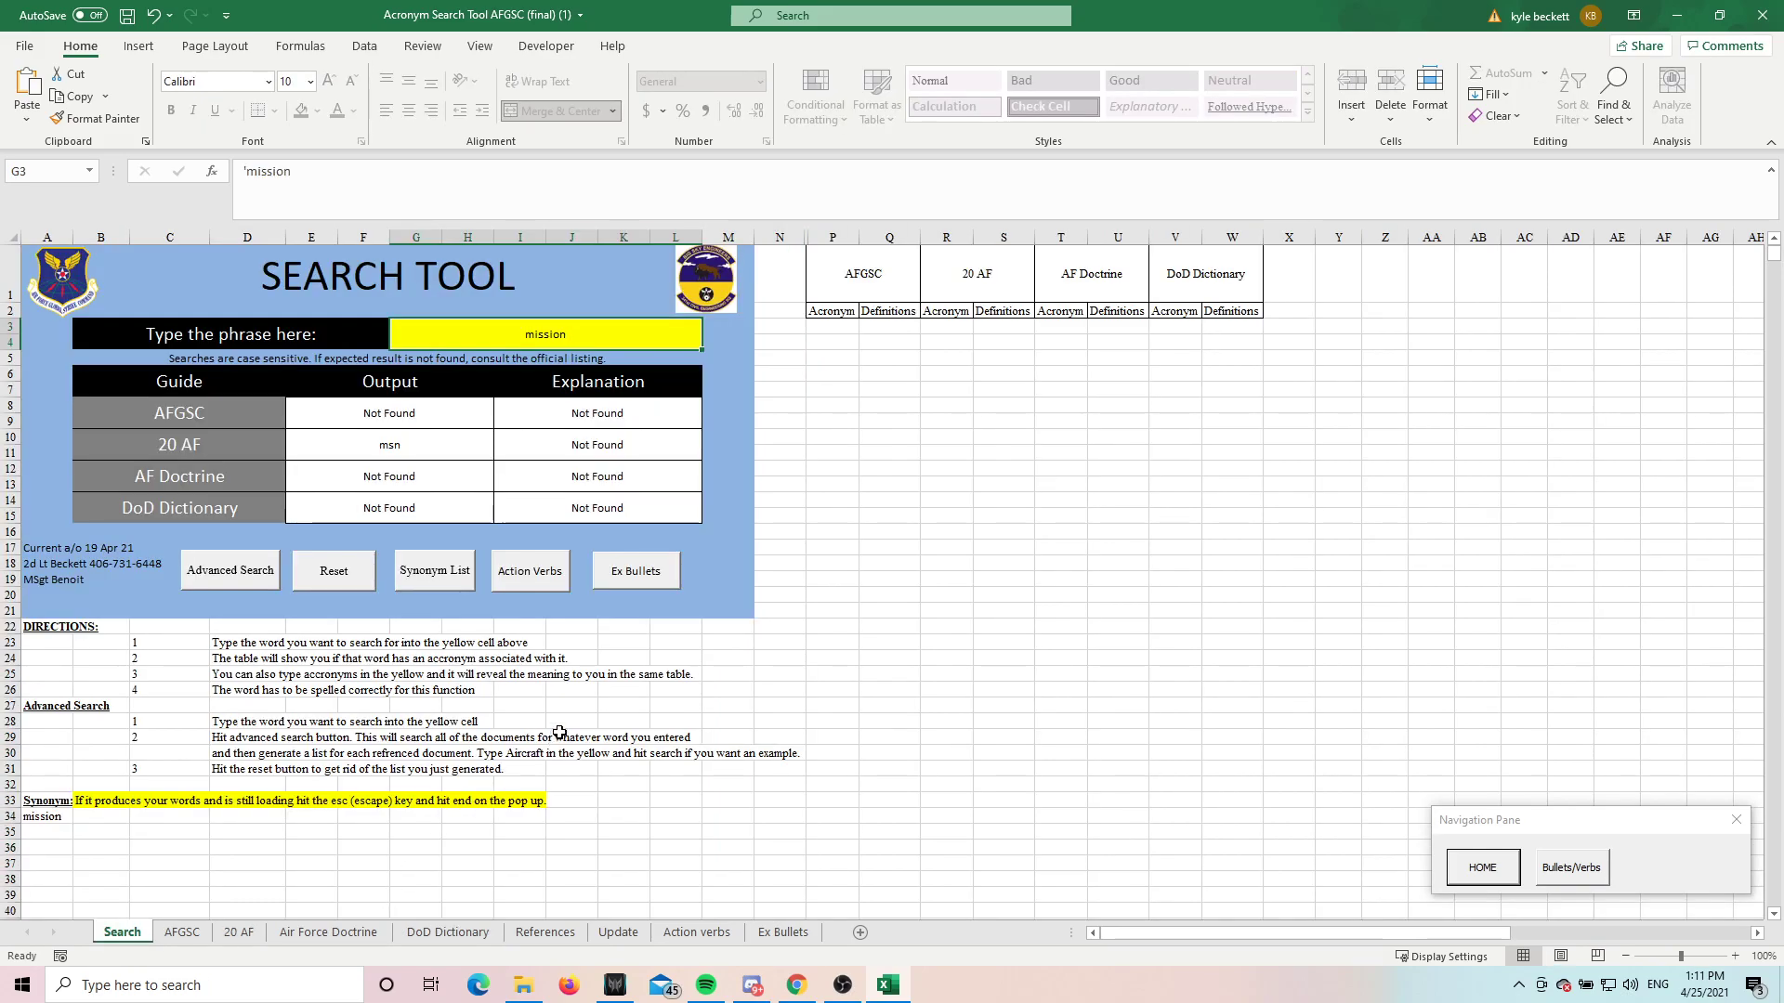